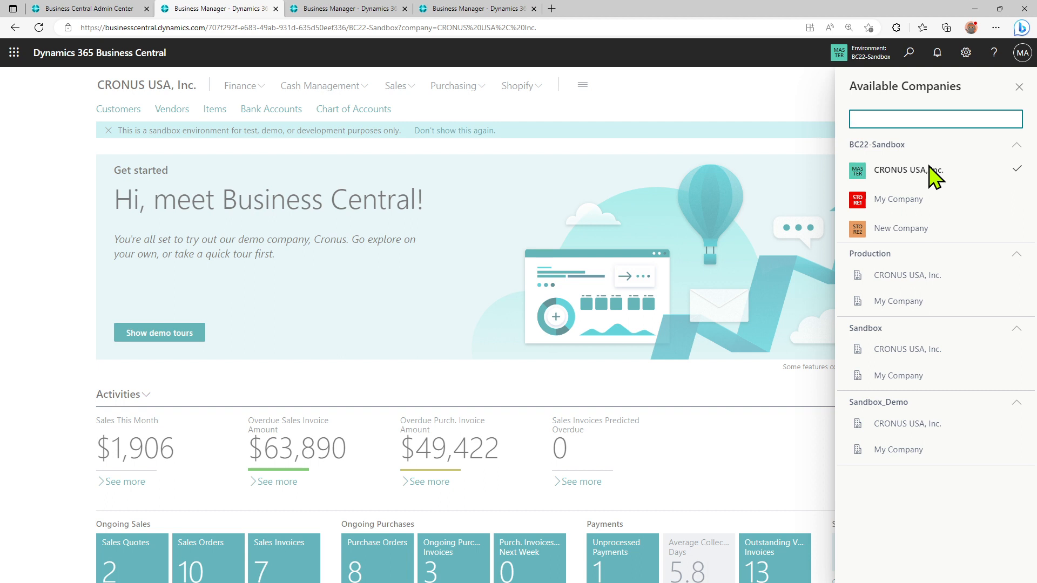
- Switch to My Company, search for "mdm" and open the Master Data Management Setup page
left_click(728, 98)
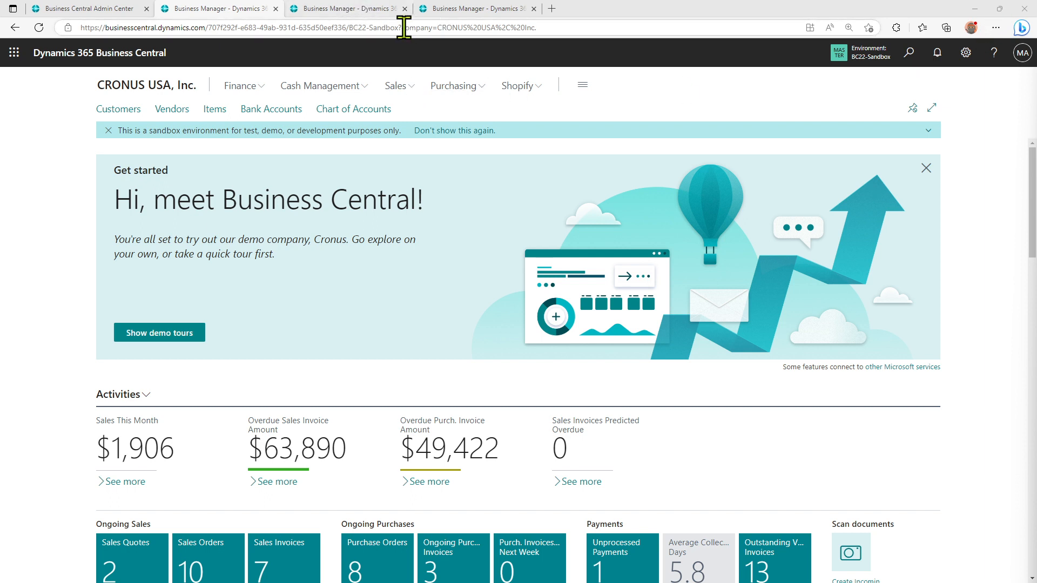
left_click(367, 11)
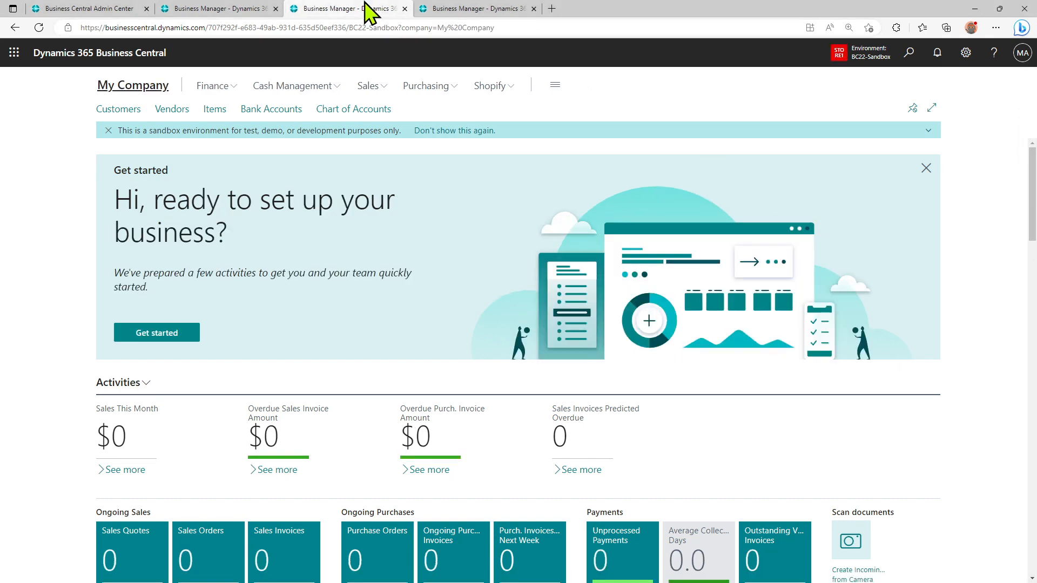
left_click(908, 59)
type("m")
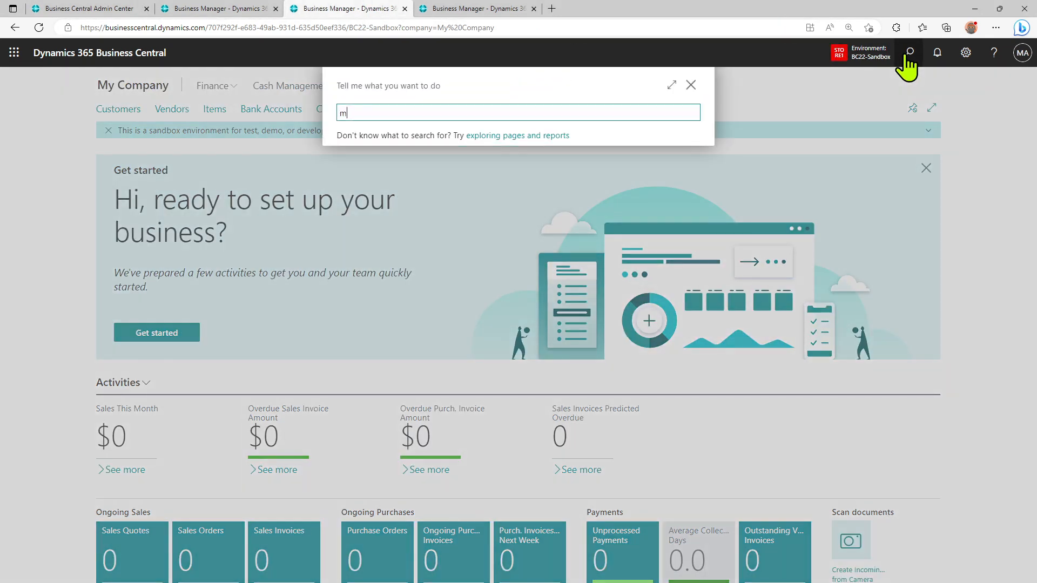
type("dm")
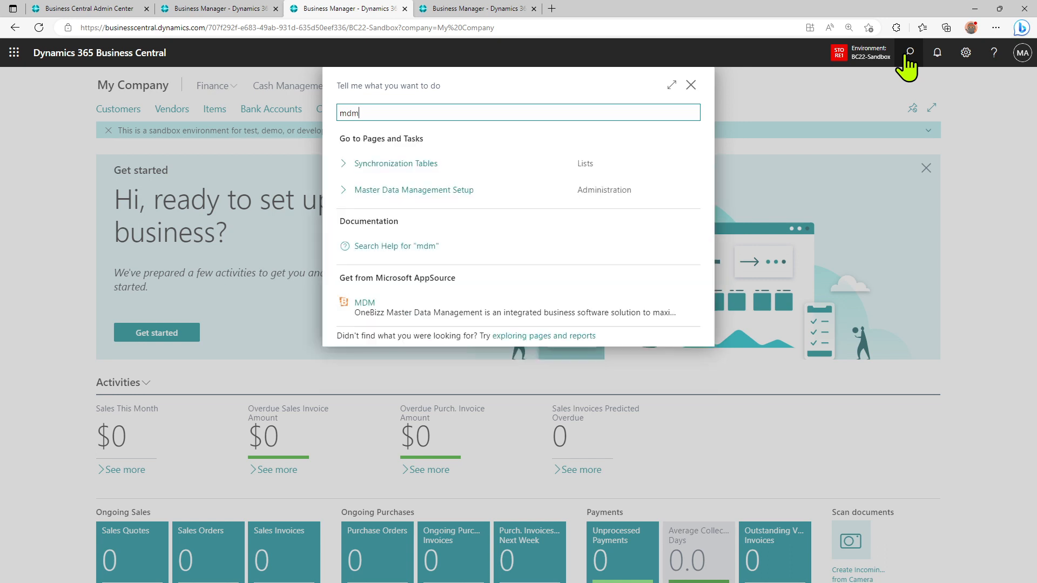
left_click(406, 192)
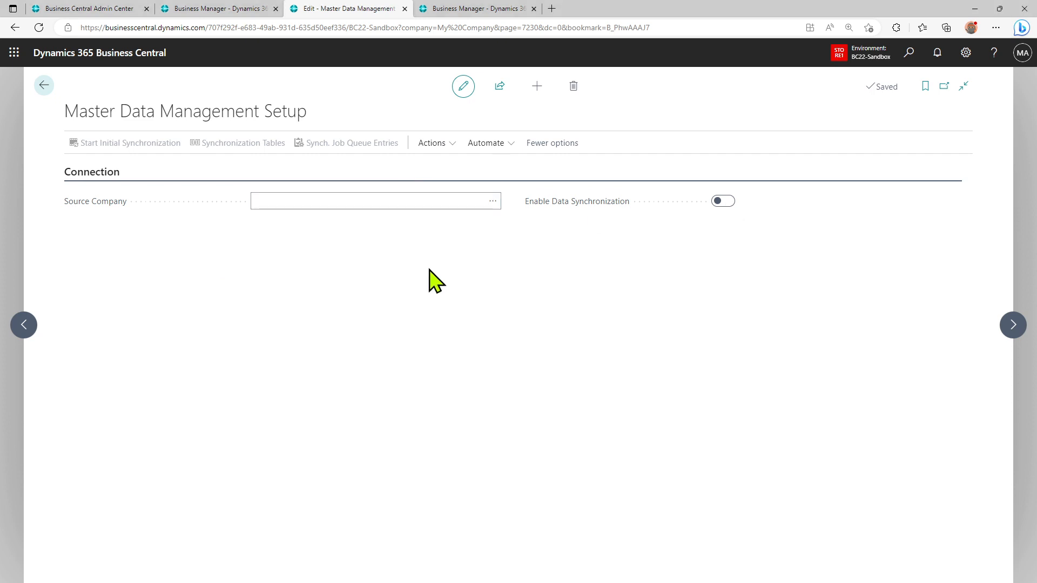
- Choose CRONUS USA, Inc. as the source company in the Master Data Management Setup
key("ctrl+plus")
key("ctrl+plus")
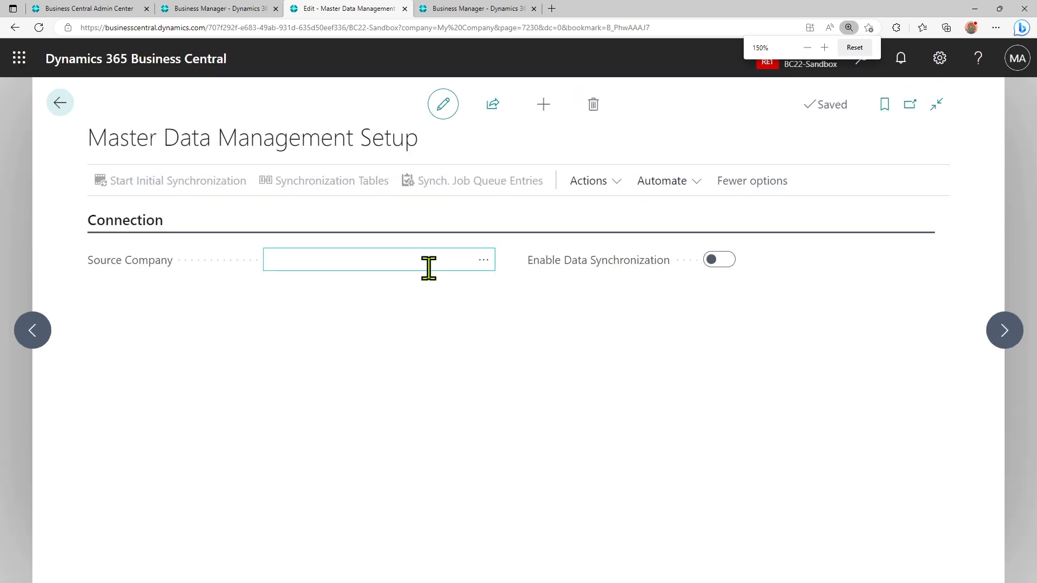
key("ctrl+plus")
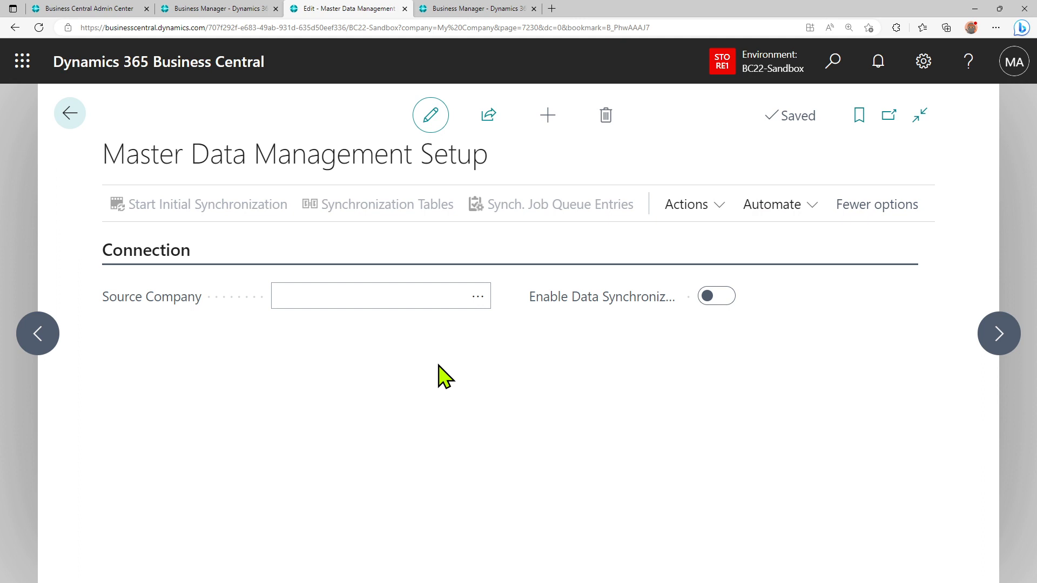
left_click(478, 298)
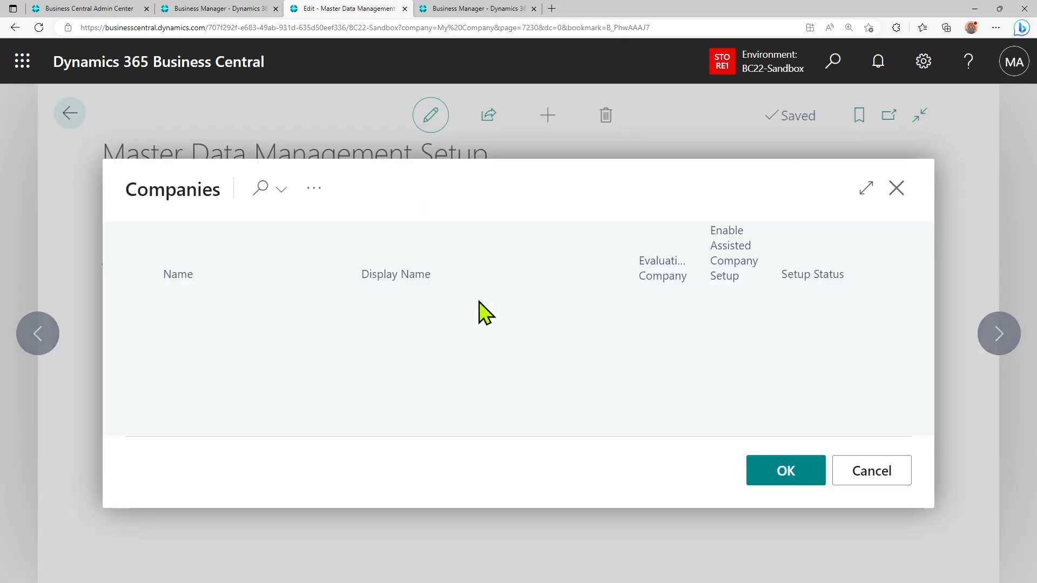
left_click(247, 308)
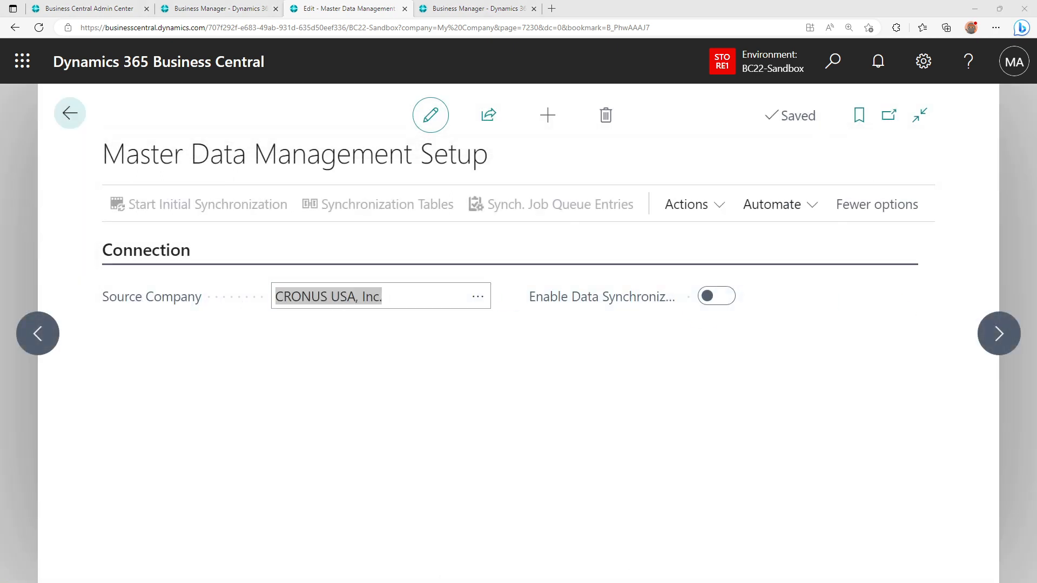
- Enable data synchronization from the source company and dismiss the information message
left_click(721, 299)
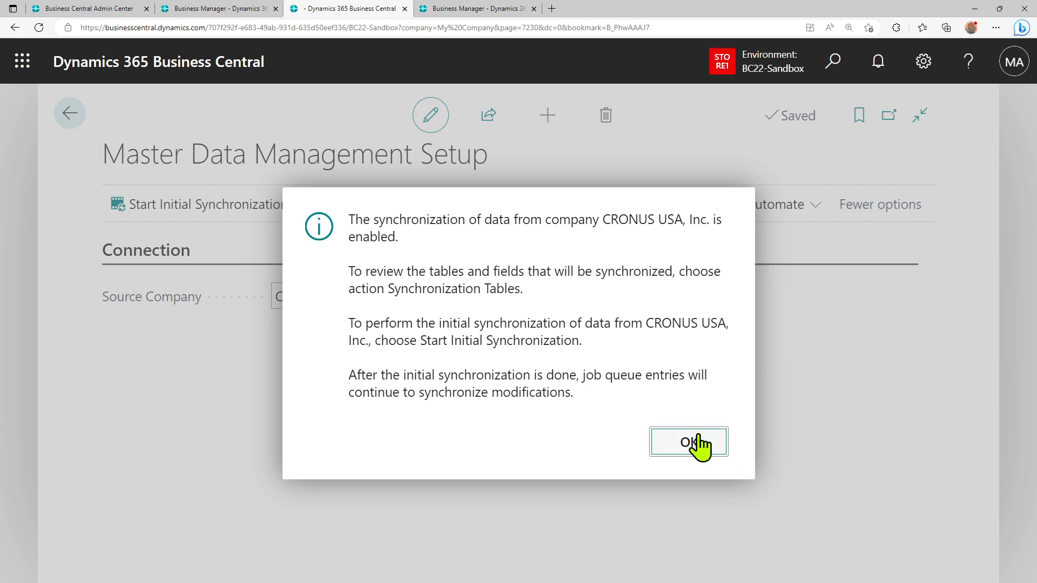
left_click_drag(401, 294, 488, 295)
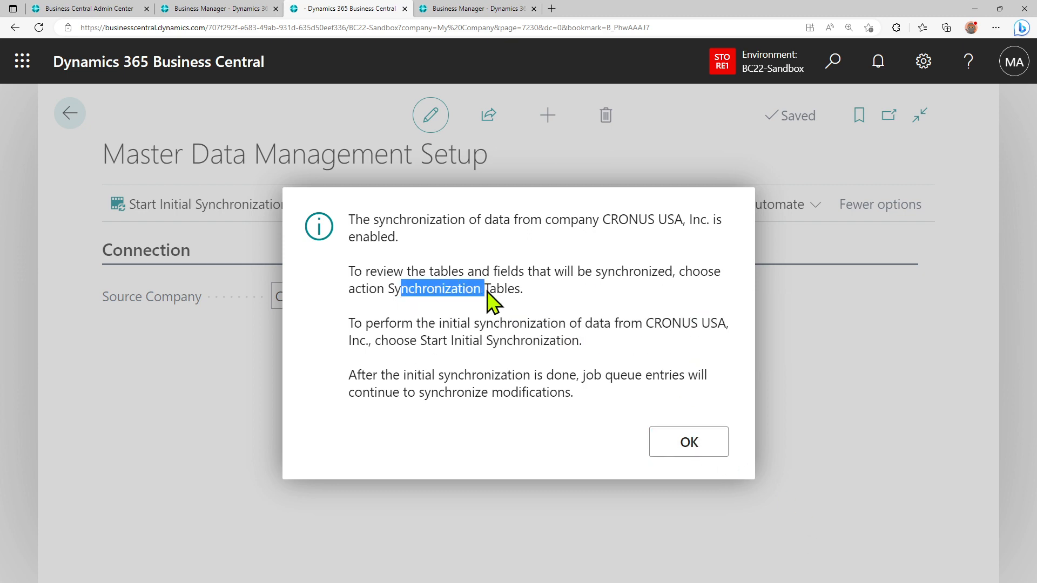
left_click(692, 451)
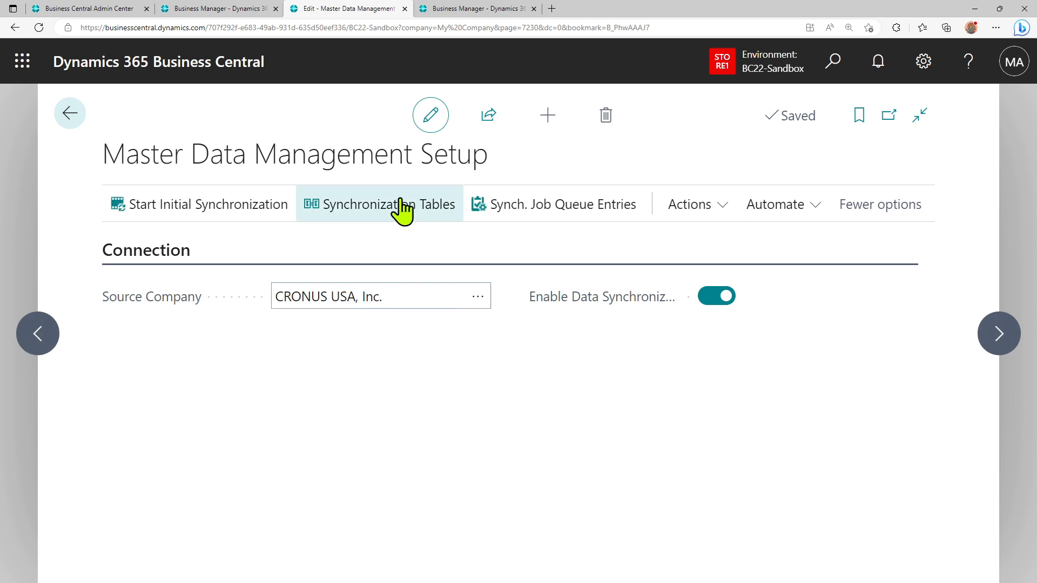
- Open the synchronization tables and review the listed tables and the status options available for the Contact table
left_click(401, 200)
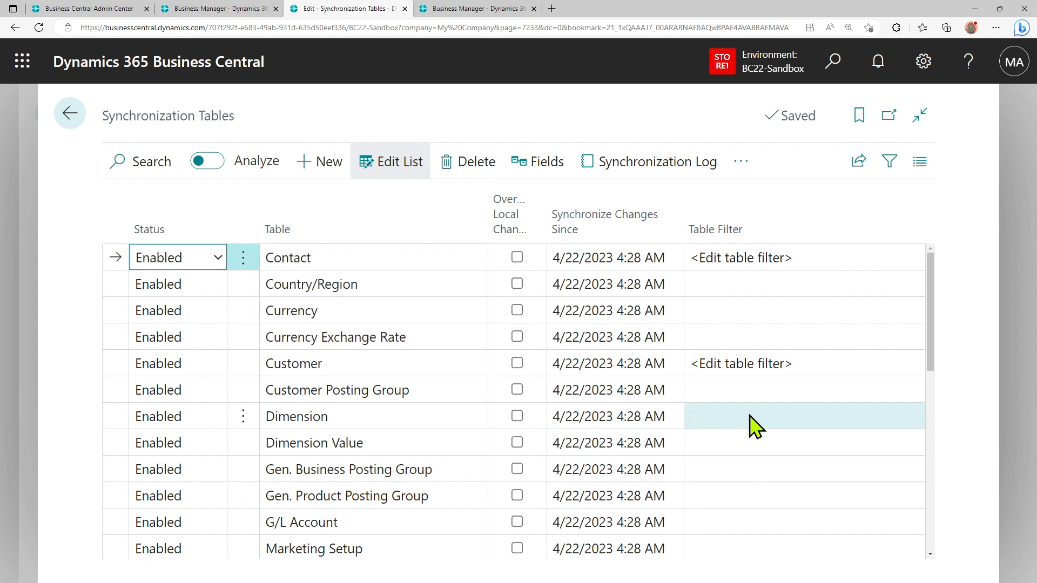
scroll(751, 421, "down", 5)
scroll(755, 427, "down", 3)
scroll(754, 426, "up", 10)
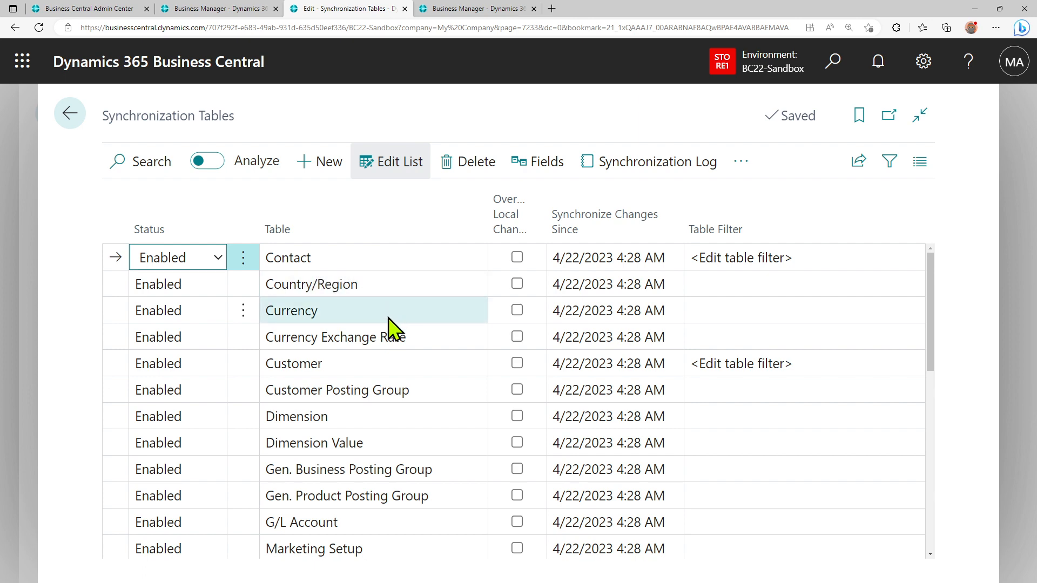
scroll(398, 367, "down", 5)
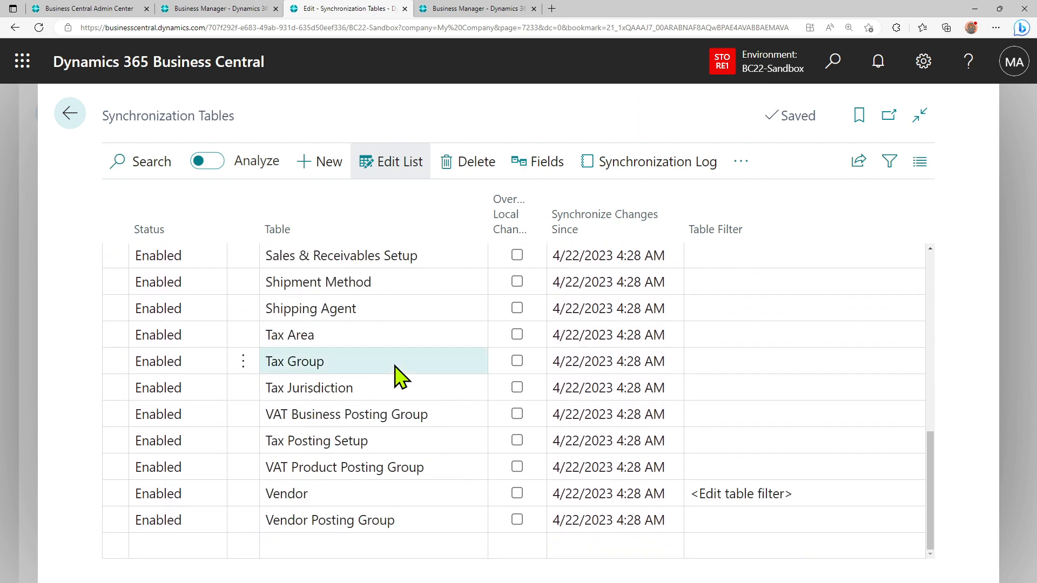
scroll(398, 376, "up", 5)
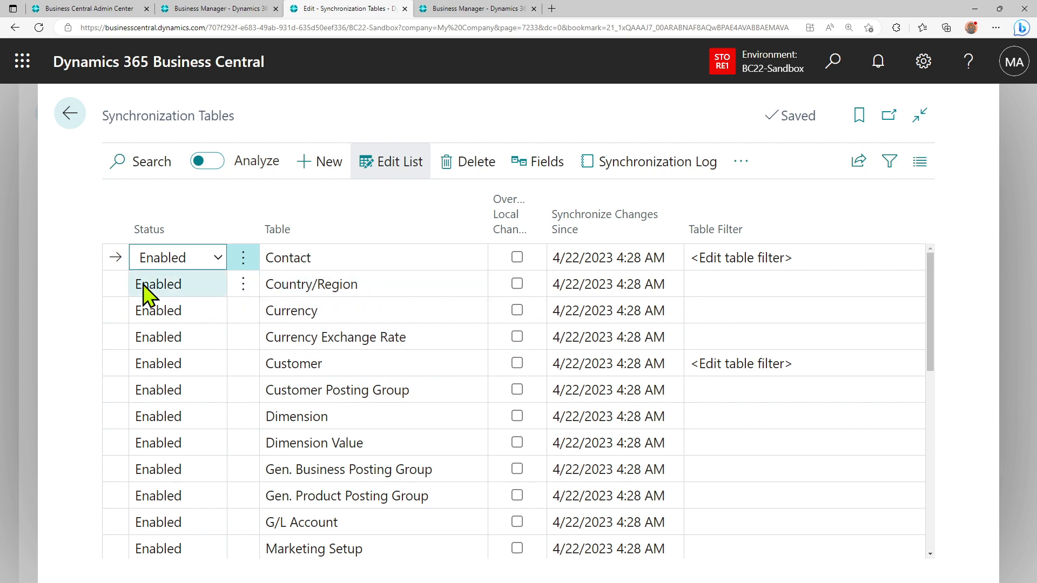
left_click(180, 258)
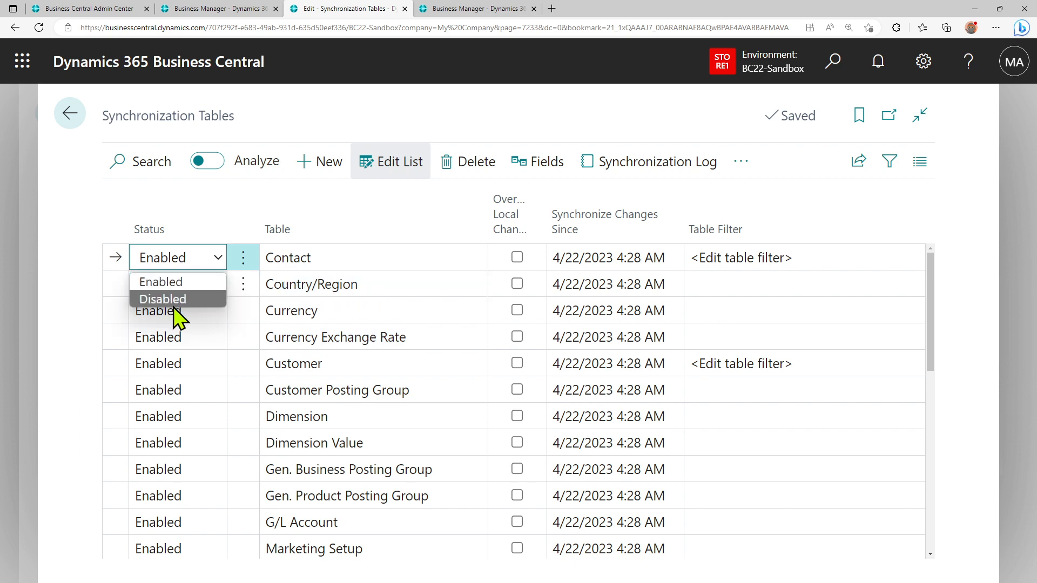
left_click(338, 263)
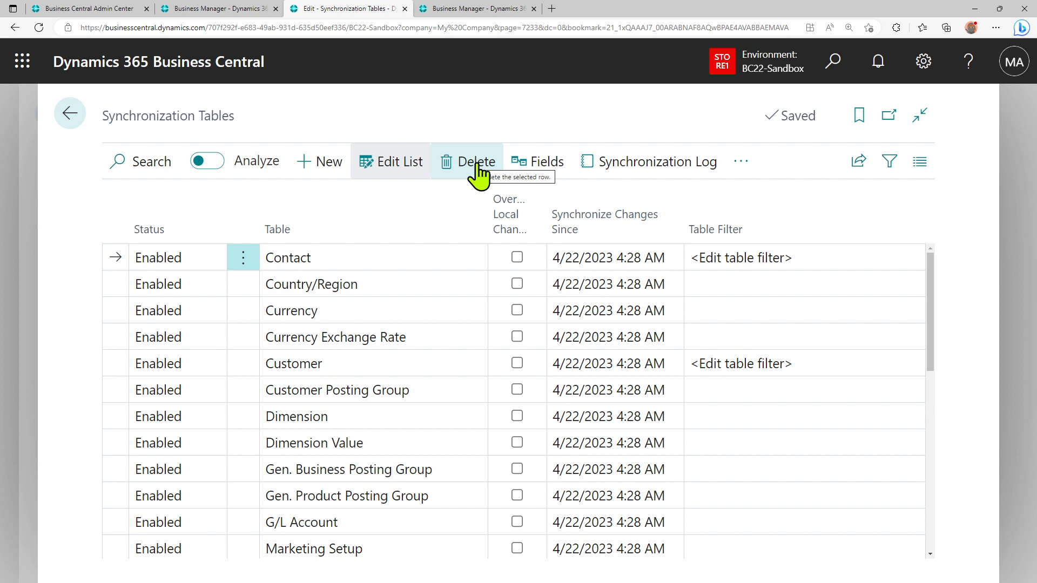
- Inspect the Customer table's filter and its Blocked options, leaving the filter page without changes
left_click(369, 369)
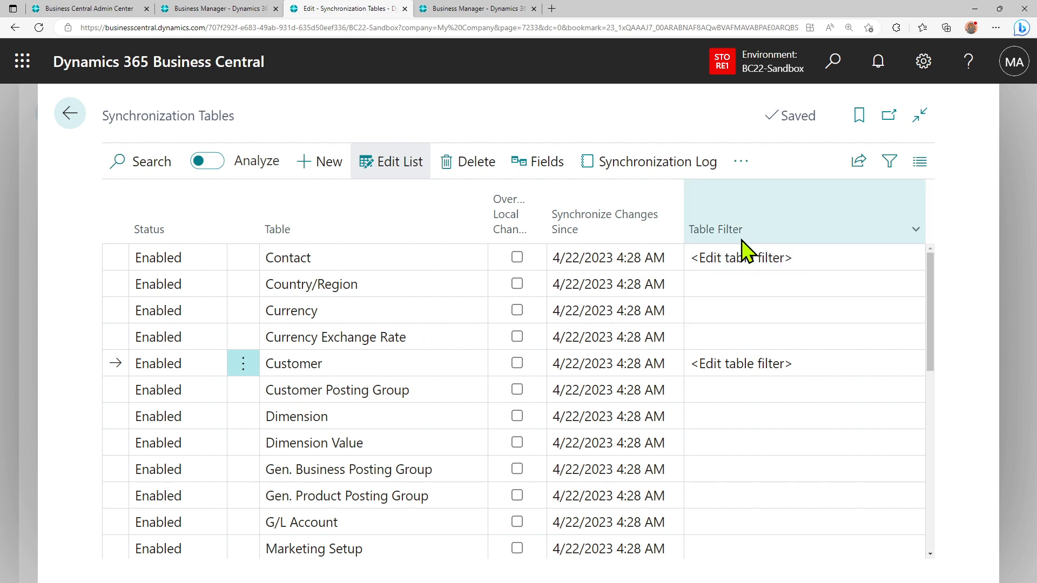
left_click(815, 366)
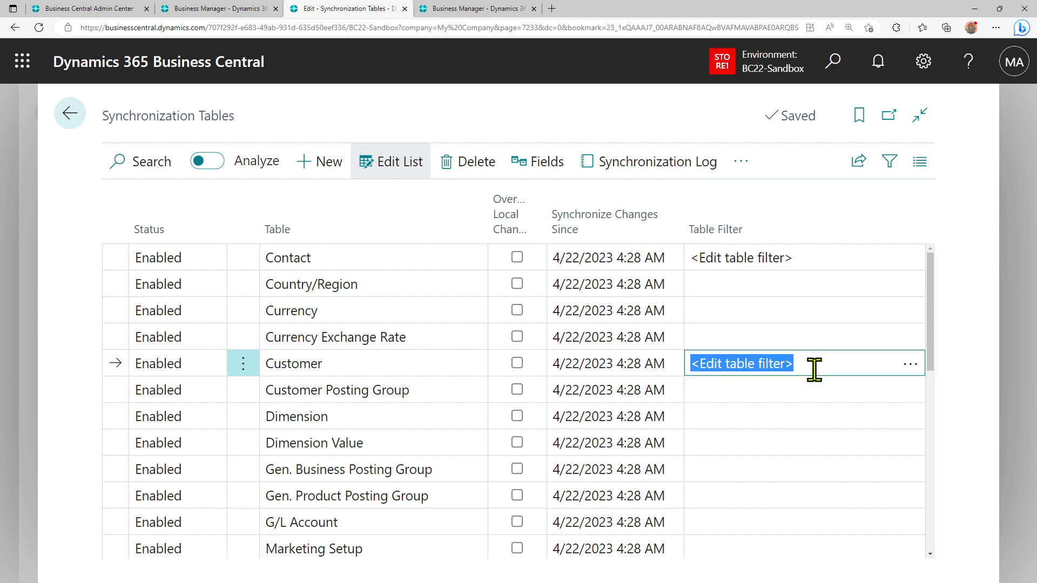
left_click(918, 364)
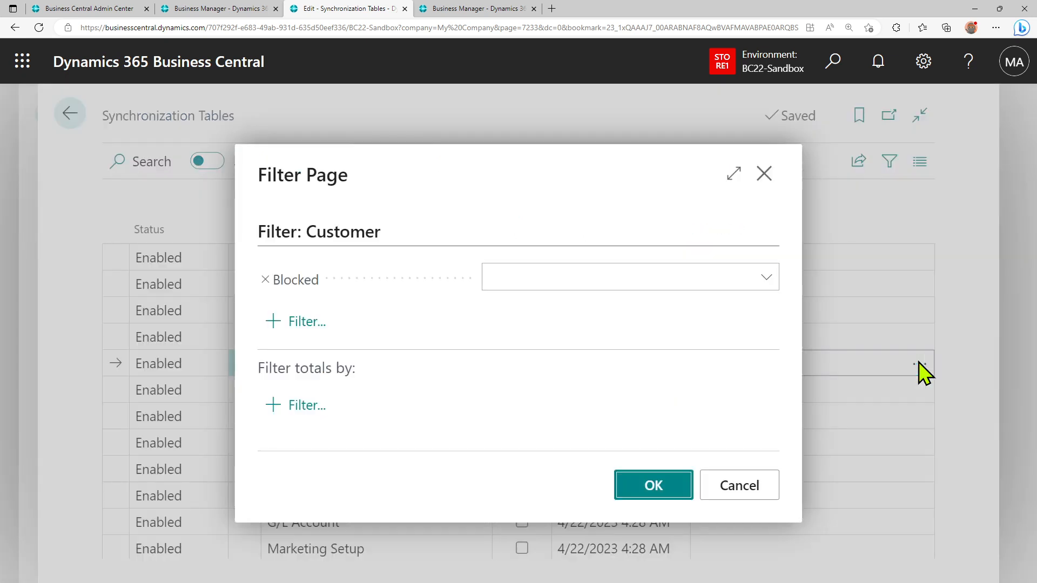
left_click(767, 277)
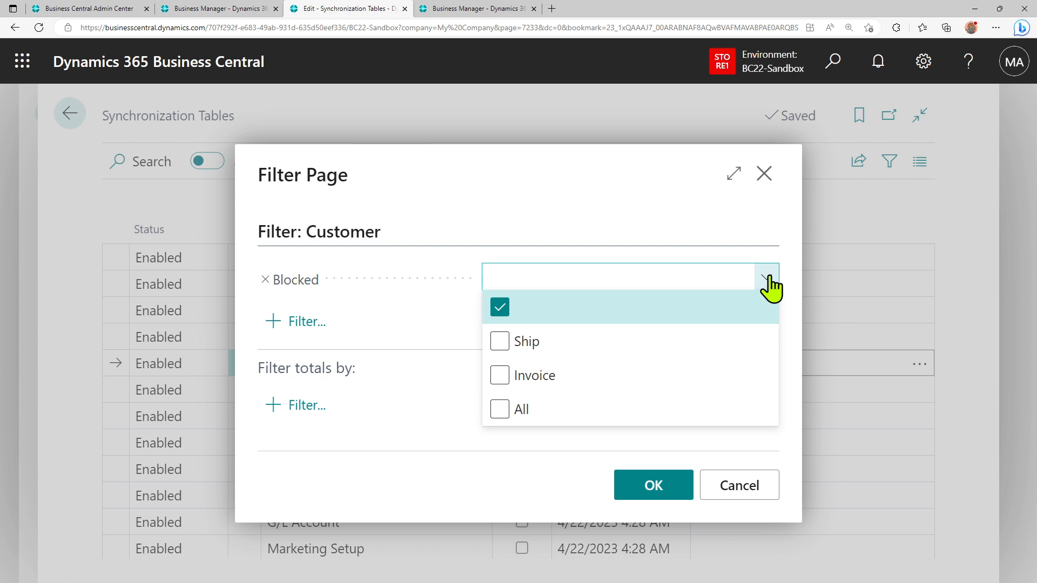
left_click(767, 276)
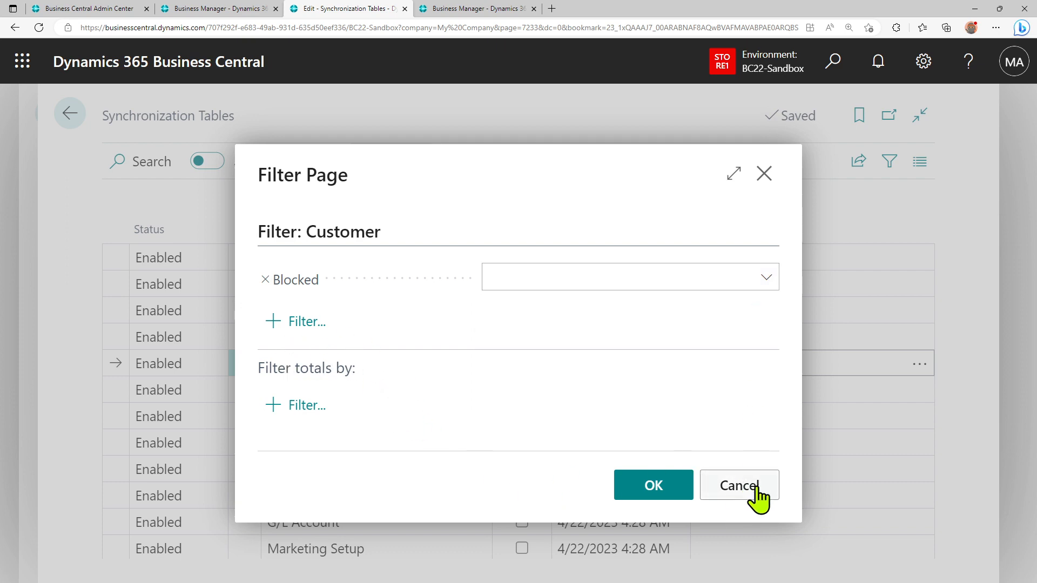
left_click(739, 485)
- Open the synchronization fields of the Customer table and hide the filter pane
scroll(762, 496, "down", 1)
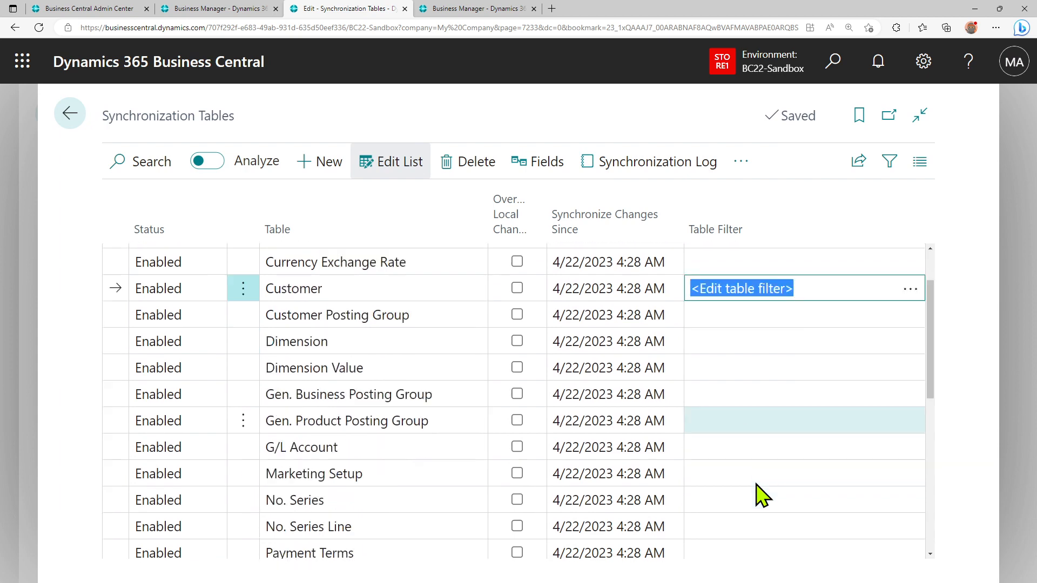
scroll(761, 496, "down", 5)
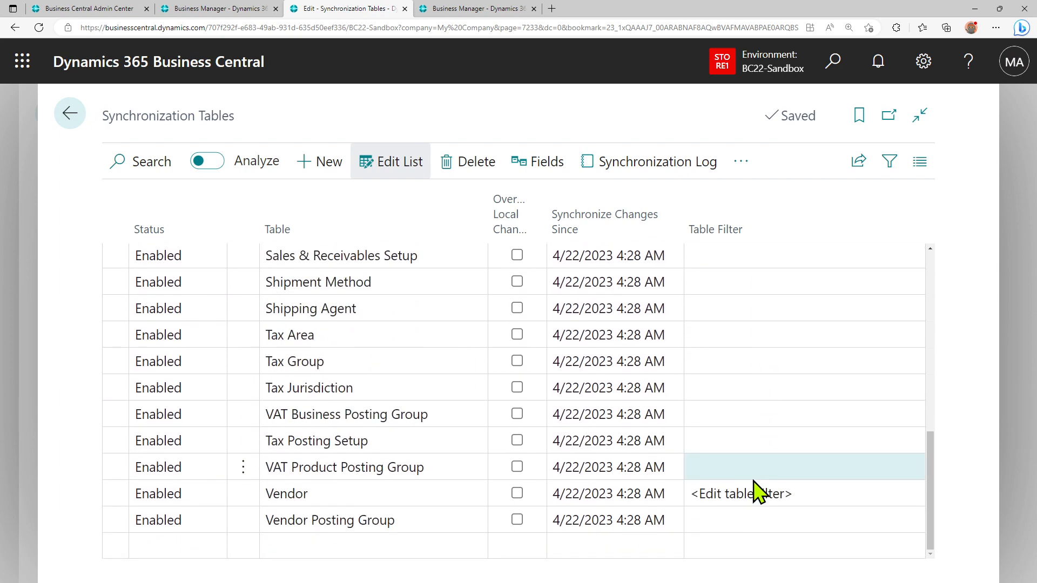
scroll(759, 491, "up", 6)
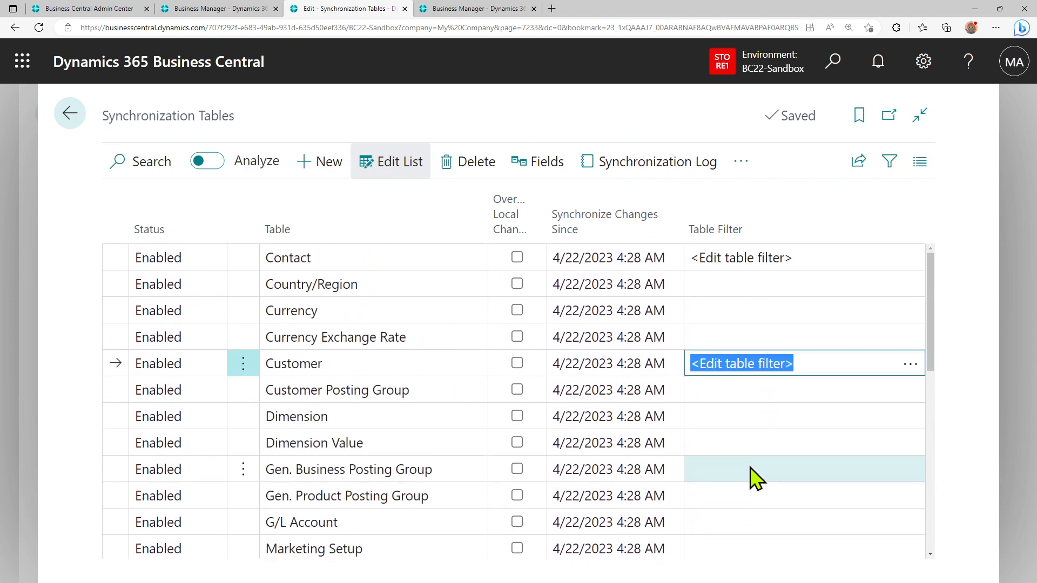
left_click(352, 368)
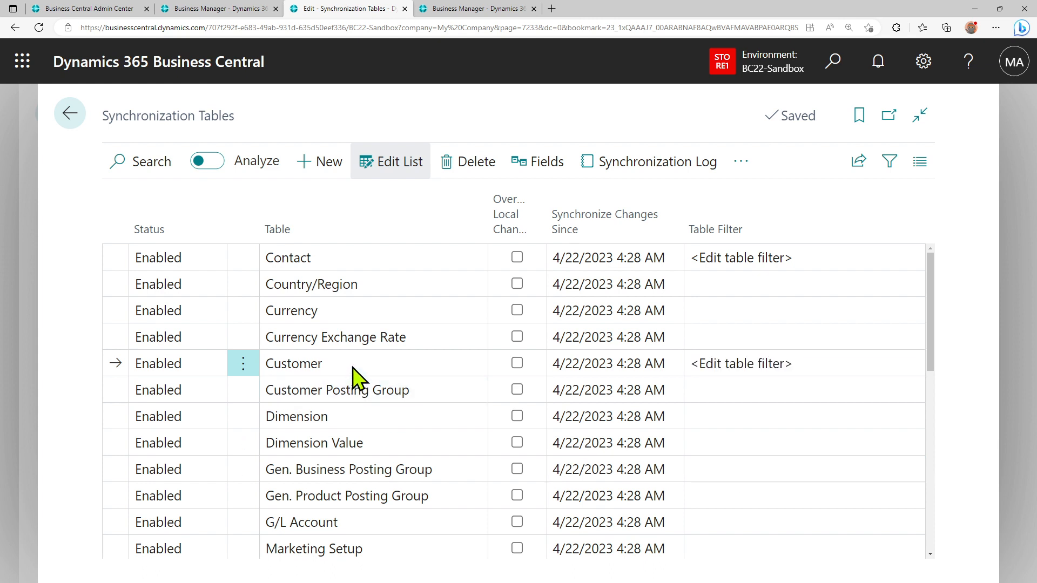
left_click(528, 162)
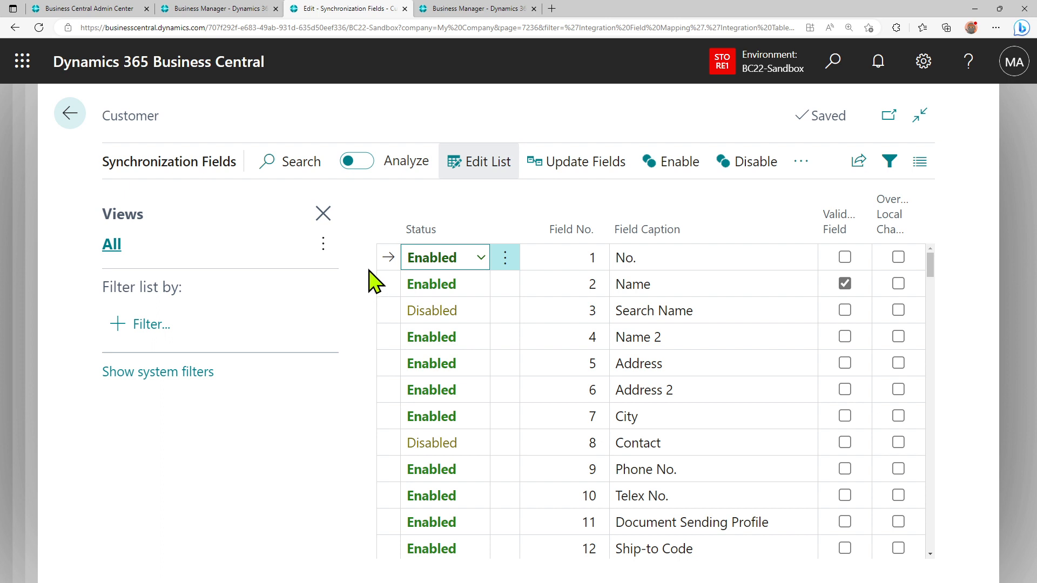
left_click(323, 213)
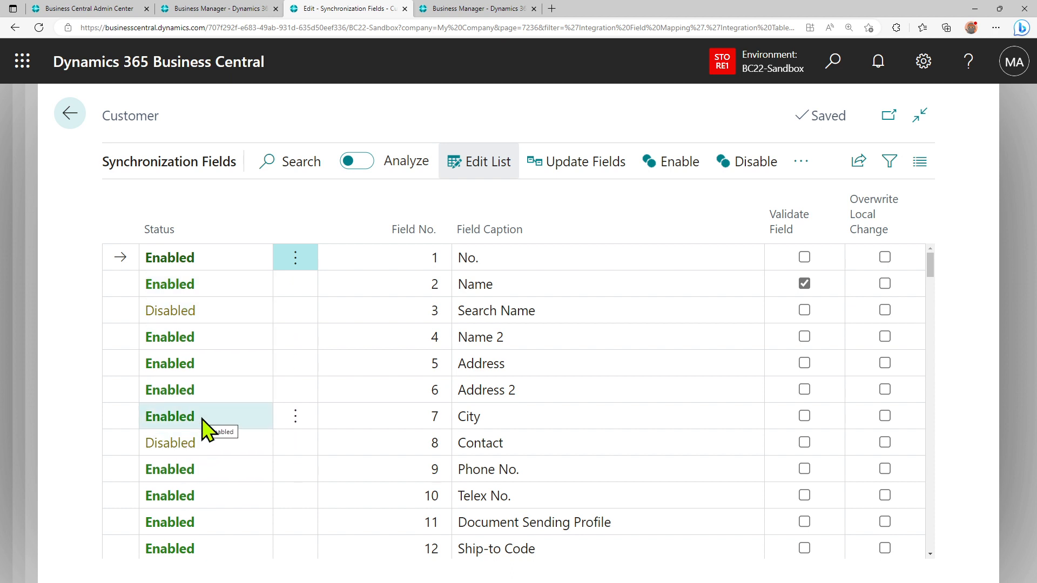
- Select the Address, Address 2 and City fields together and clear that selection again
left_click_drag(204, 426, 232, 370)
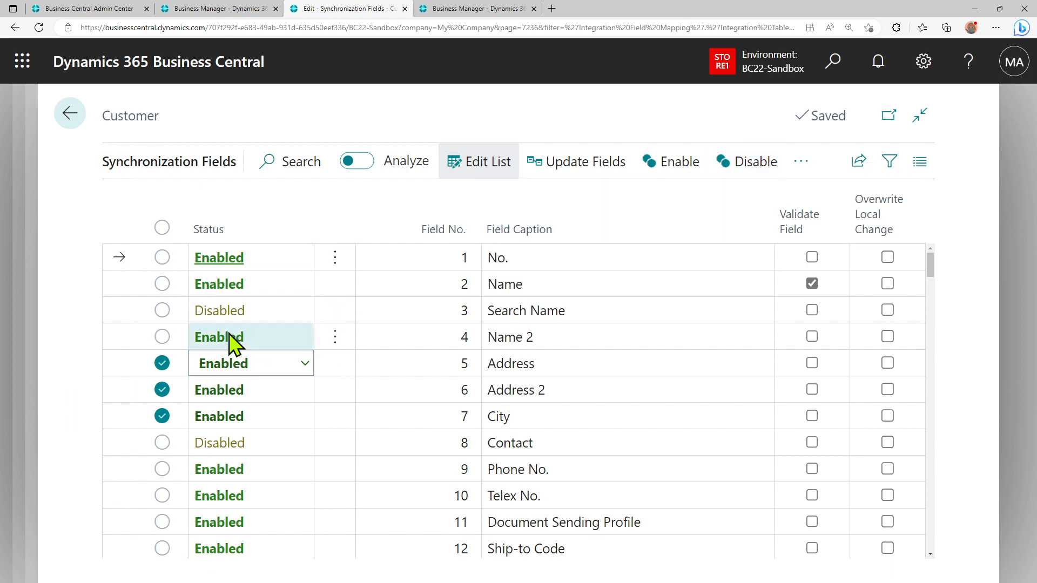
left_click(166, 366)
left_click(161, 396)
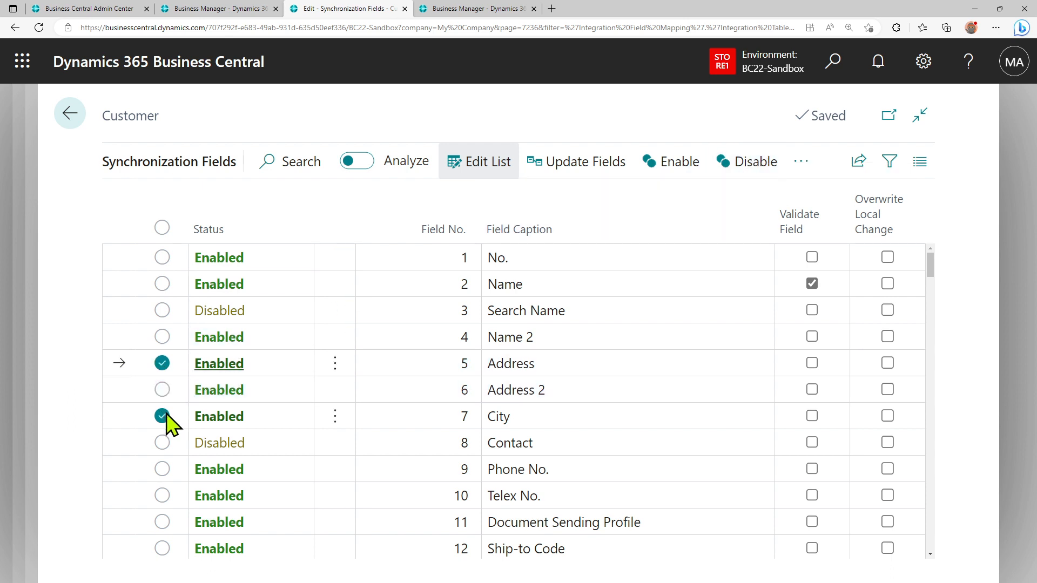
left_click(167, 415)
left_click(167, 368)
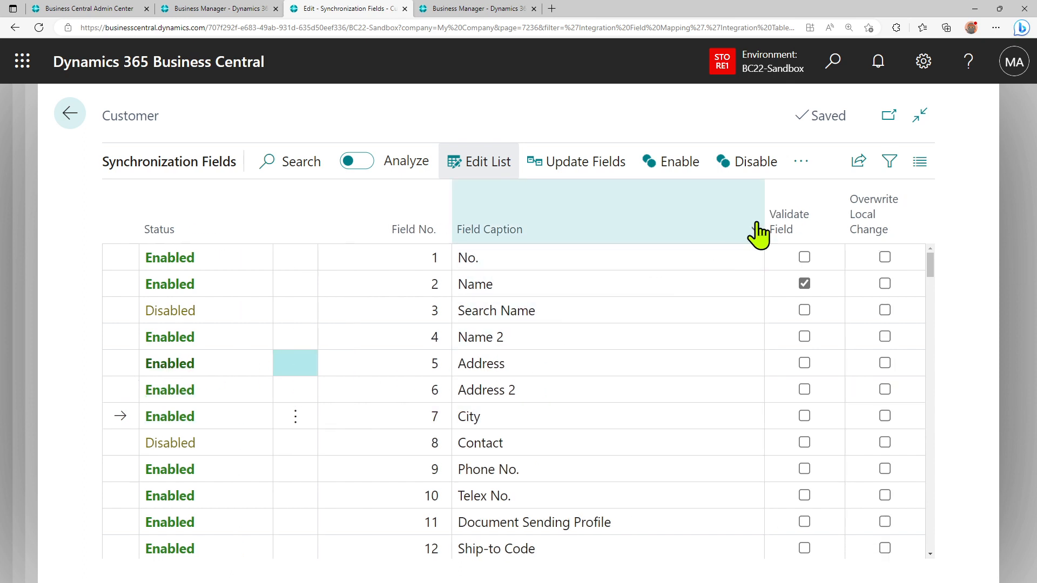
- Review the Validate Field column, the remaining Customer fields and the additional actions, and return to the synchronization tables
mouse_move(809, 241)
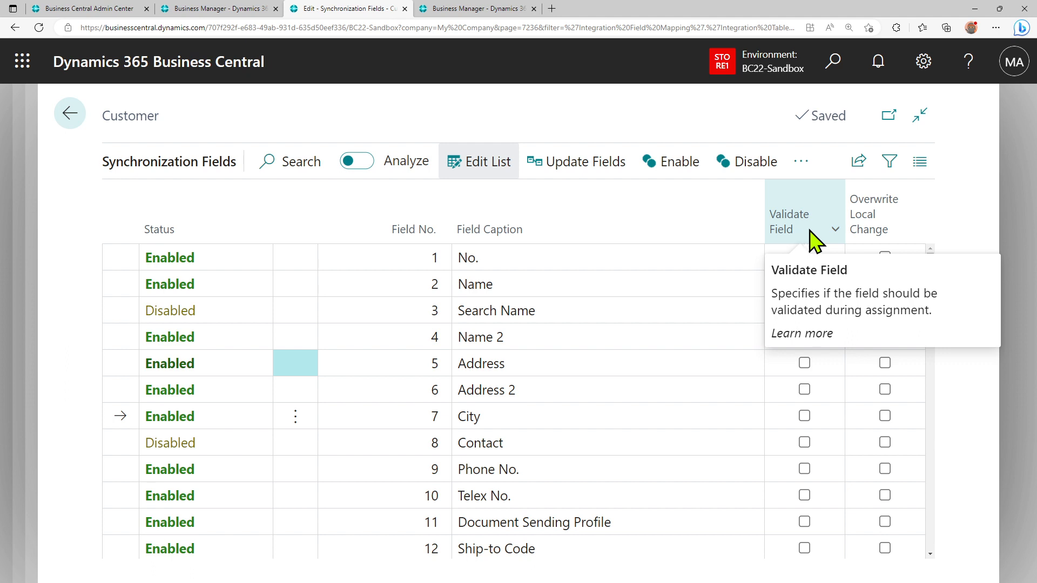
scroll(813, 292, "down", 15)
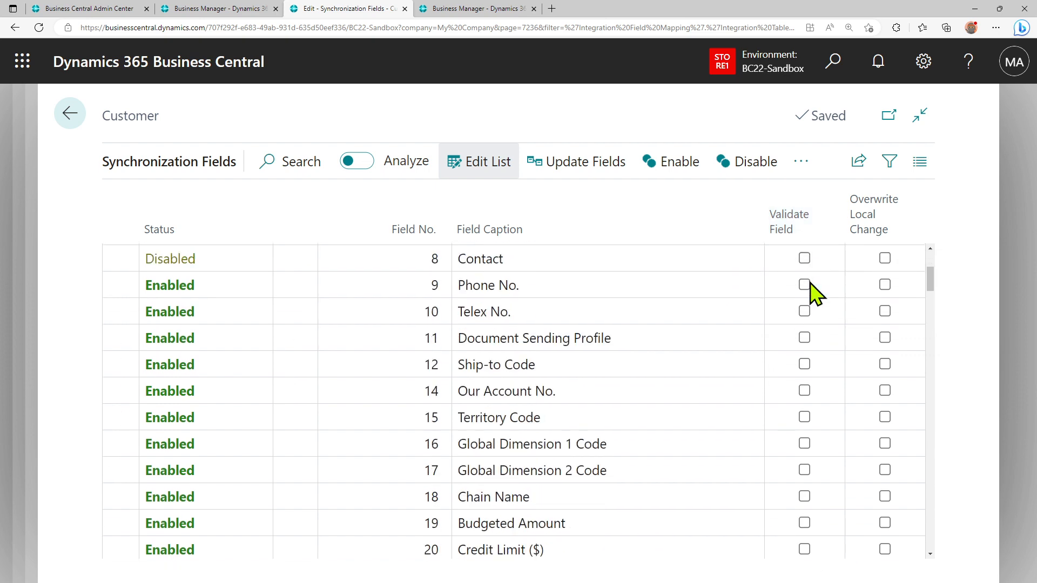
scroll(810, 274, "down", 10)
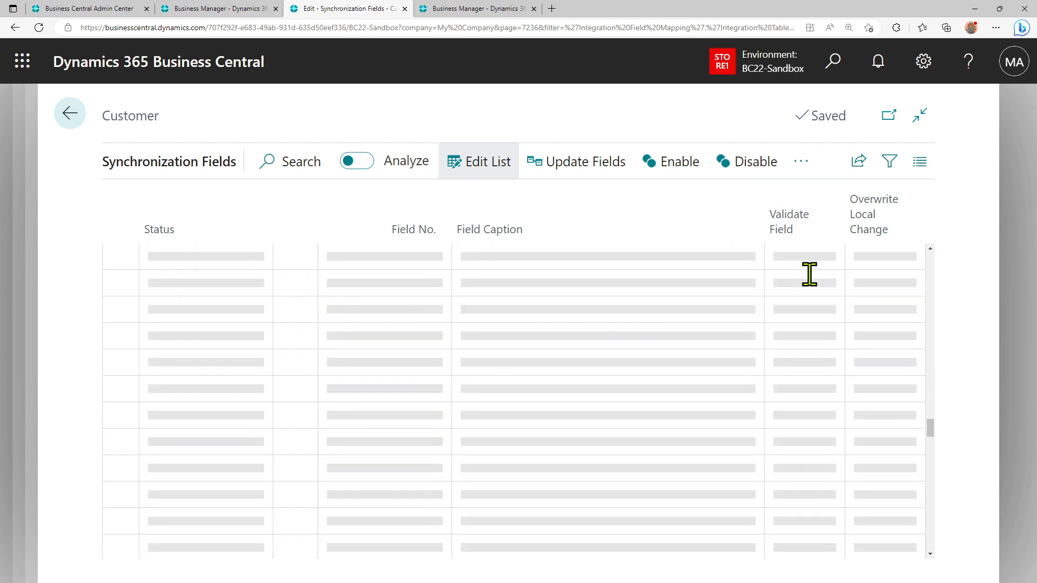
left_click(798, 161)
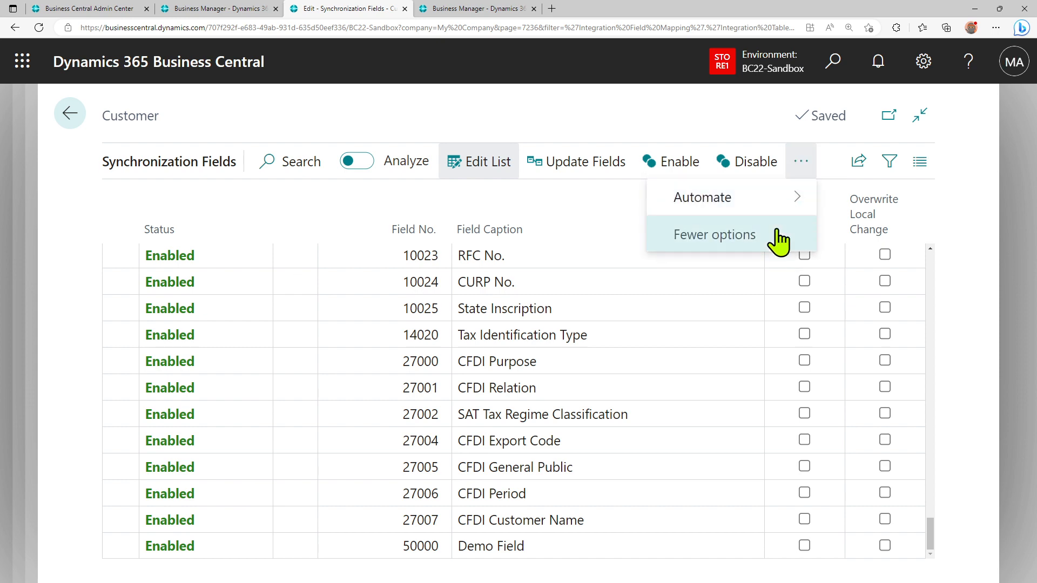
left_click(79, 120)
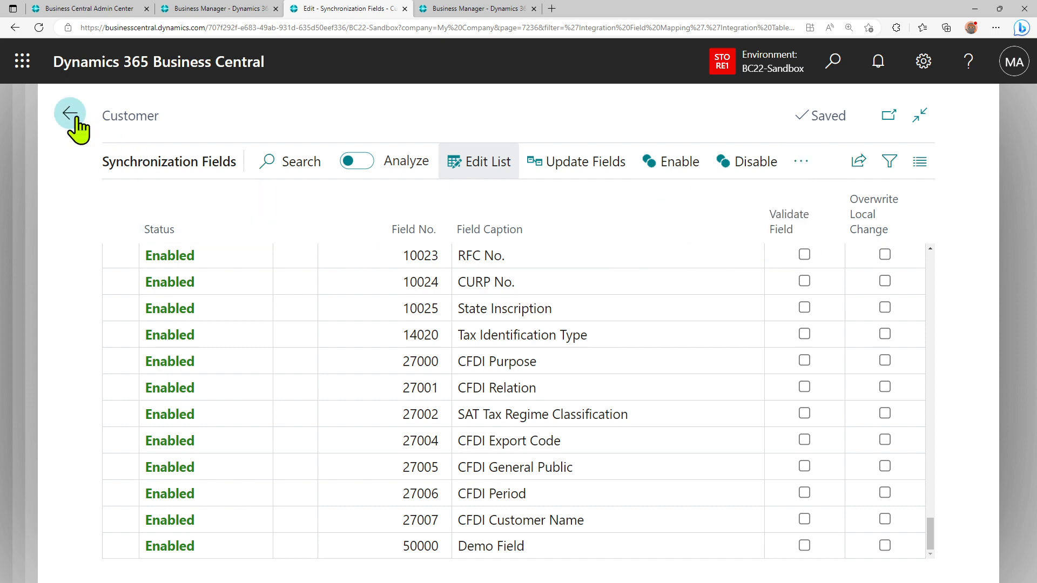
left_click(79, 120)
- Look through the full list of synchronization tables and check the additional actions available for them
scroll(658, 329, "down", 6)
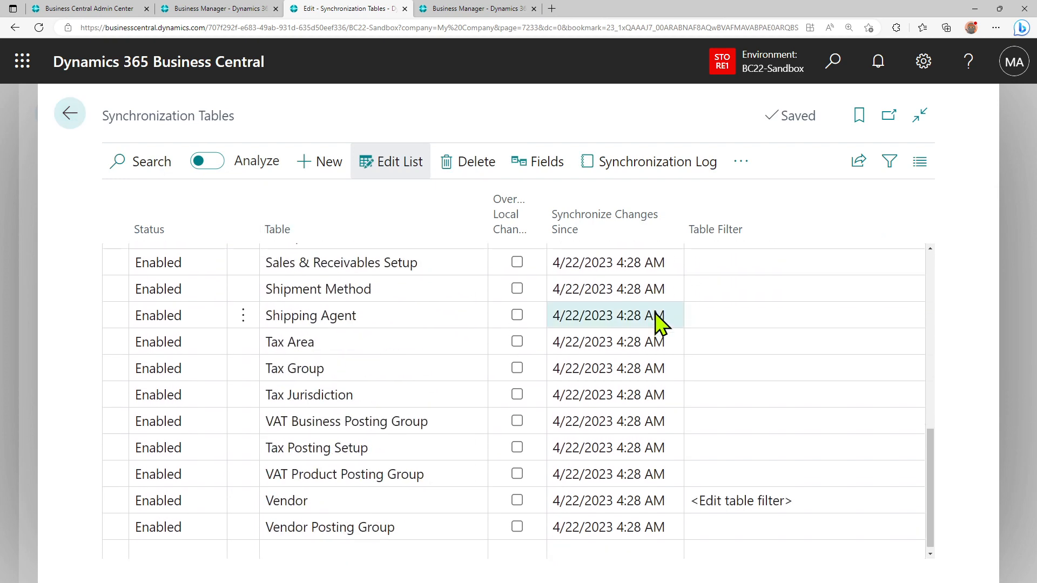
scroll(658, 323, "up", 6)
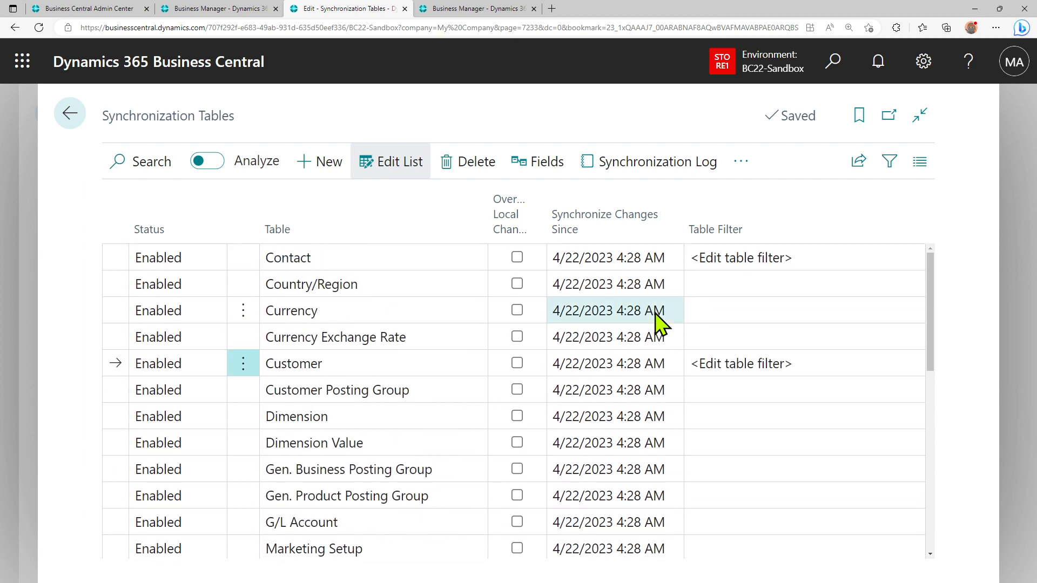
left_click(742, 163)
left_click(743, 164)
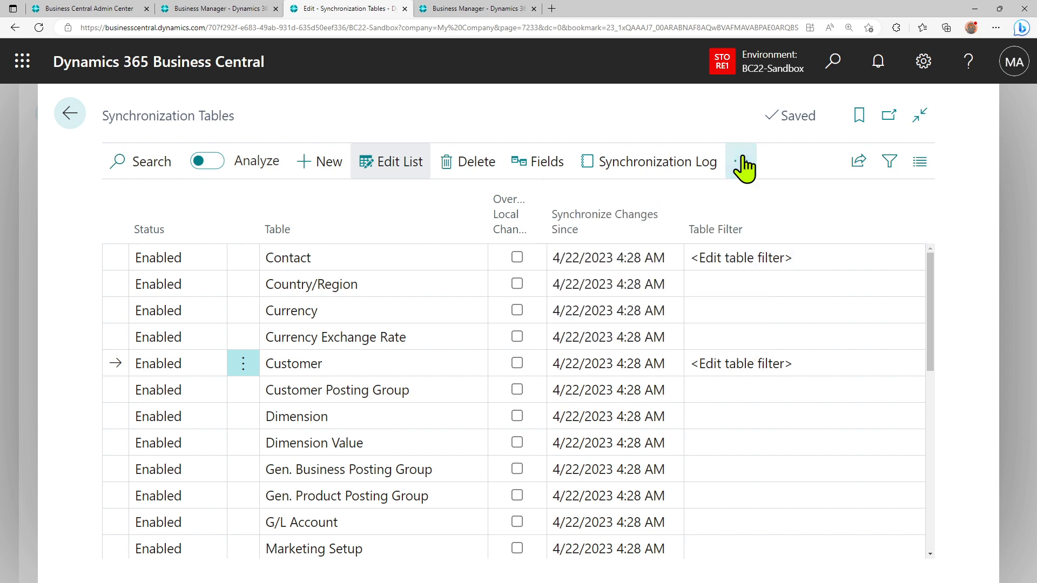
- Return to the master data management setup, open the initial synchronization page and review each table's synchronization mode
left_click(83, 120)
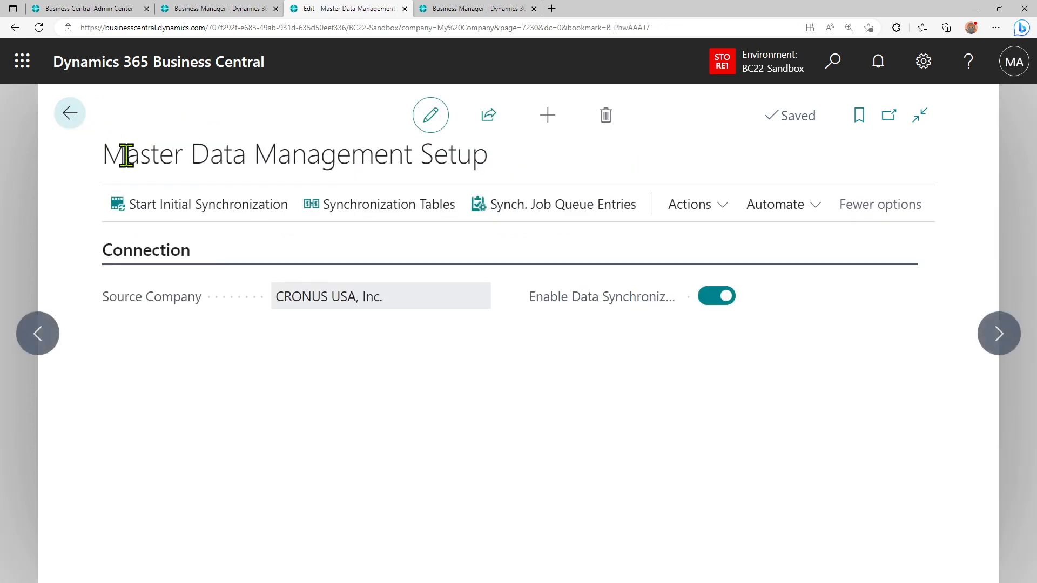
left_click(183, 216)
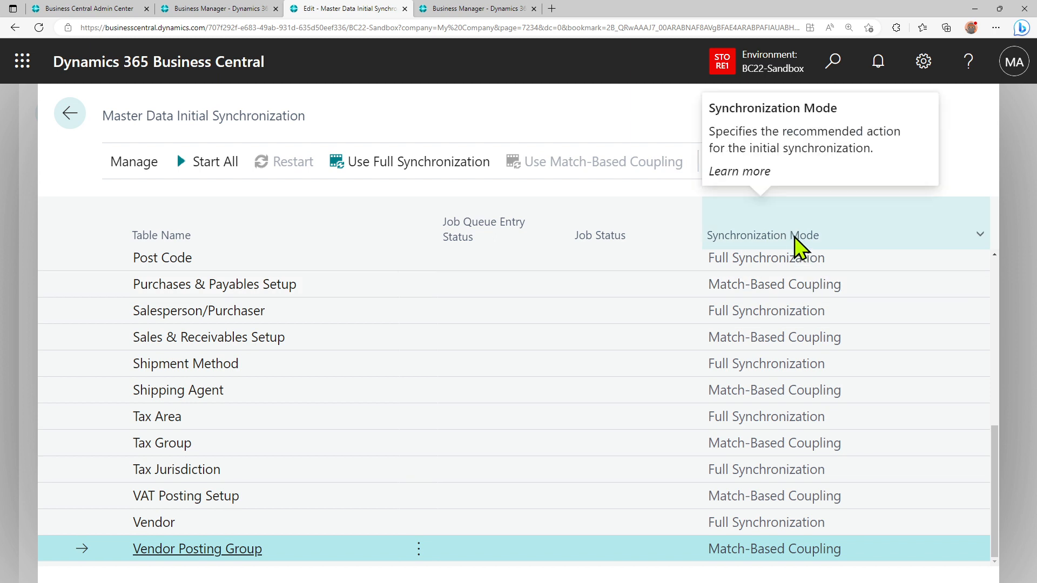
scroll(799, 334, "up", 8)
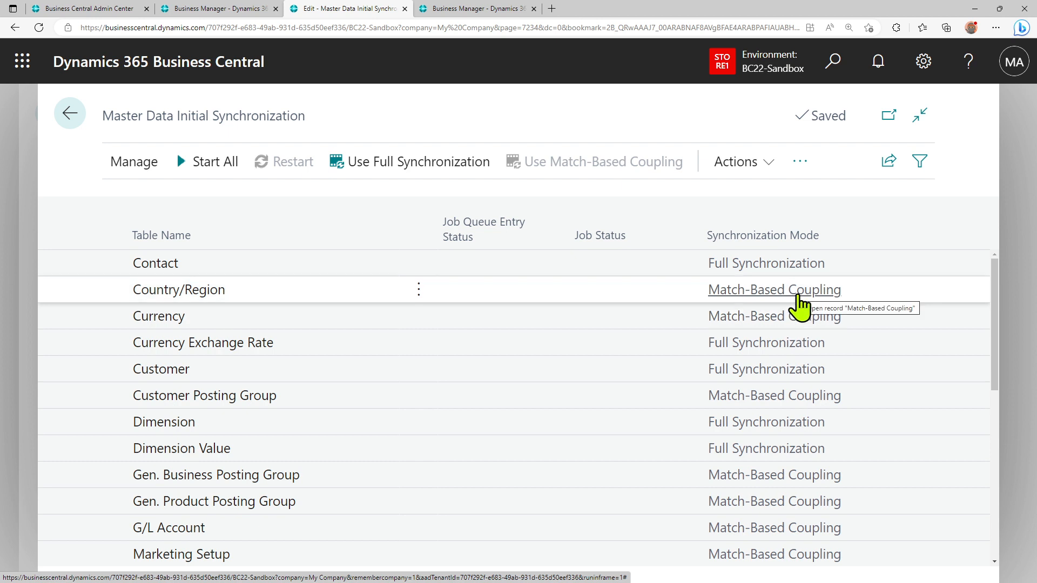
- Examine the match-based coupling criteria of the Country/Region table in full view and leave them without changes
left_click(798, 296)
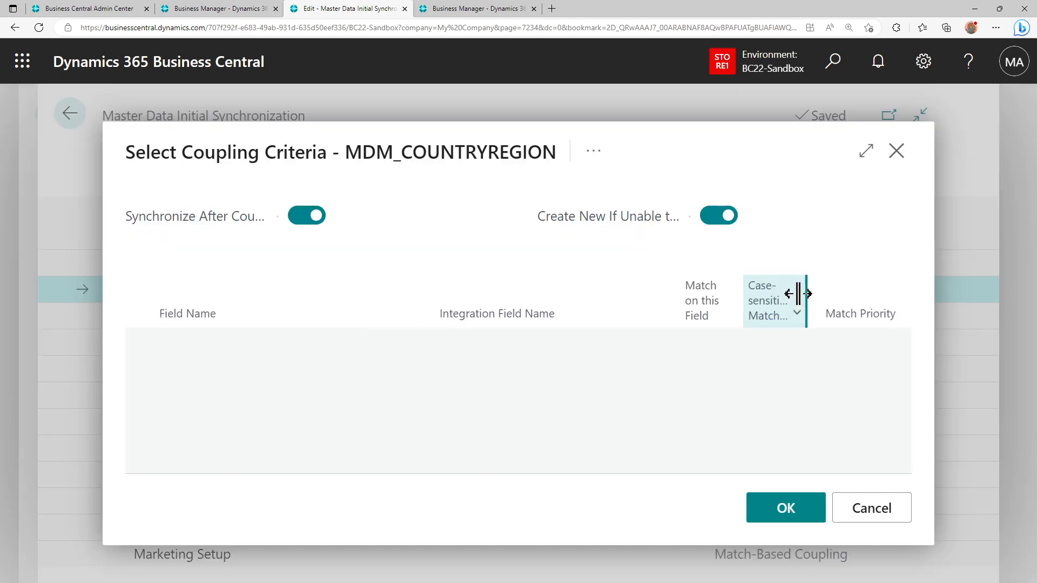
left_click(865, 152)
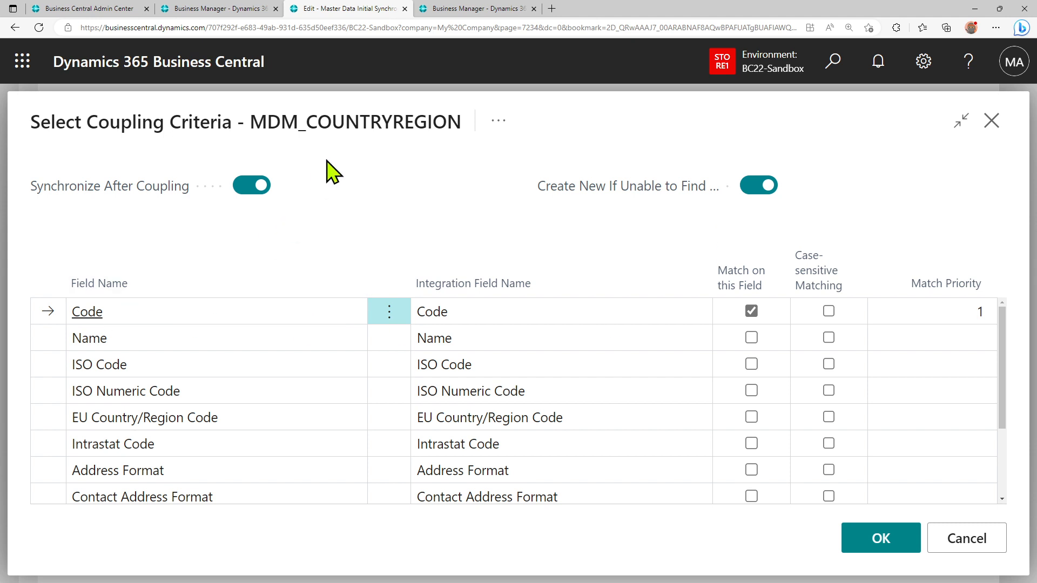
double_click(361, 126)
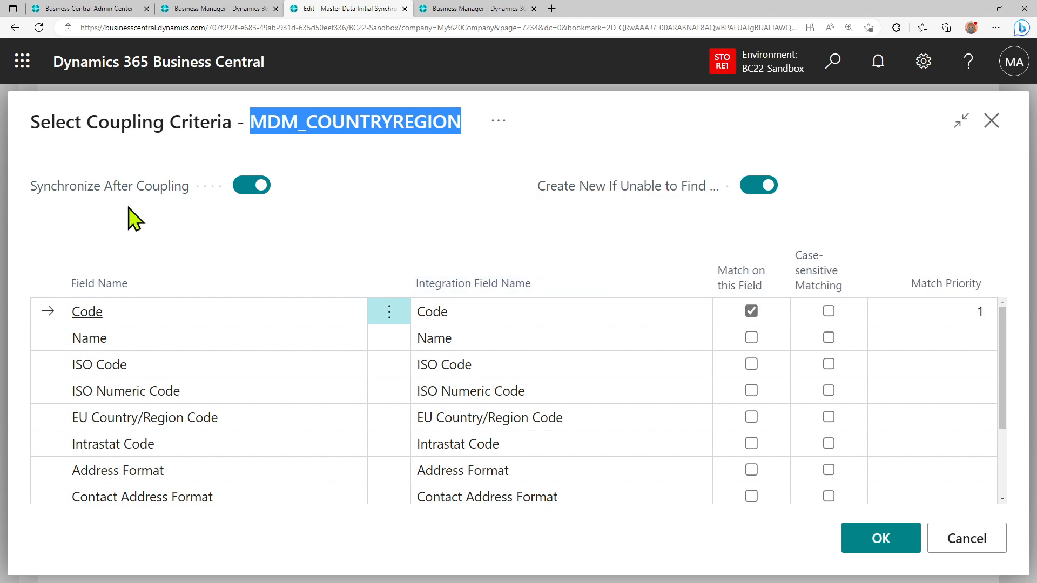
mouse_move(594, 200)
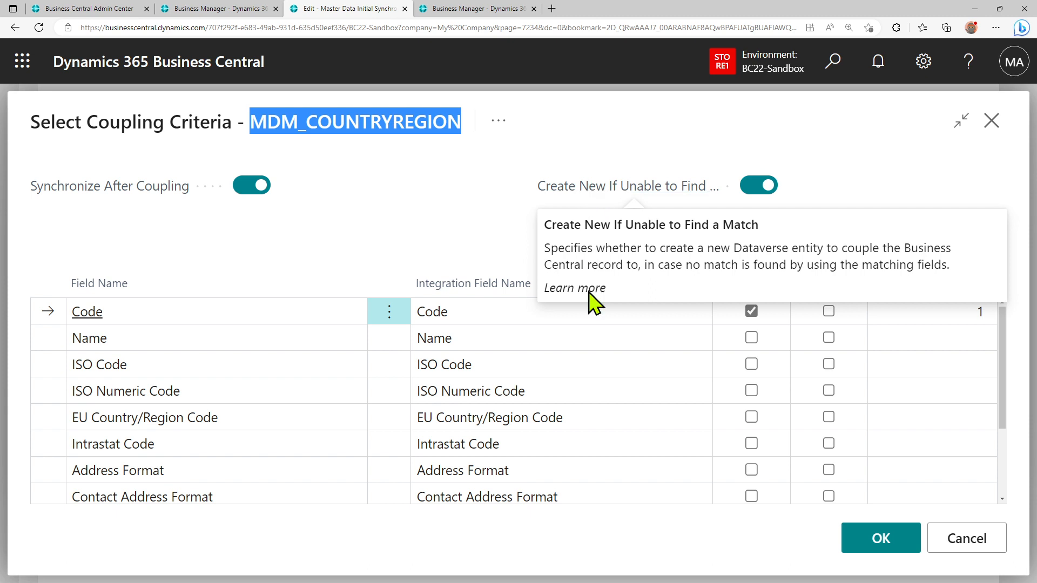
scroll(603, 389, "down", 2)
scroll(605, 394, "up", 2)
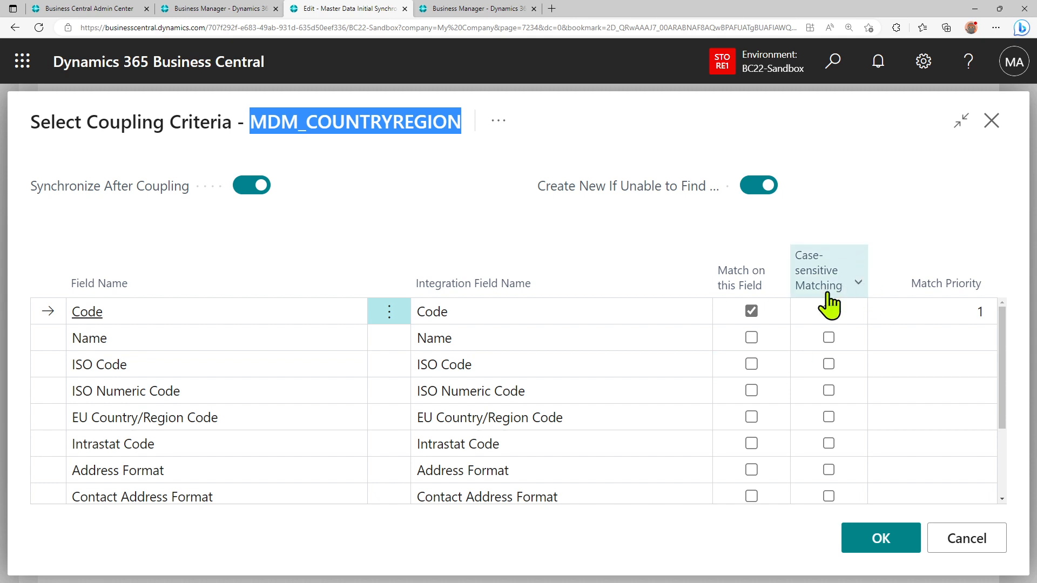
mouse_move(827, 296)
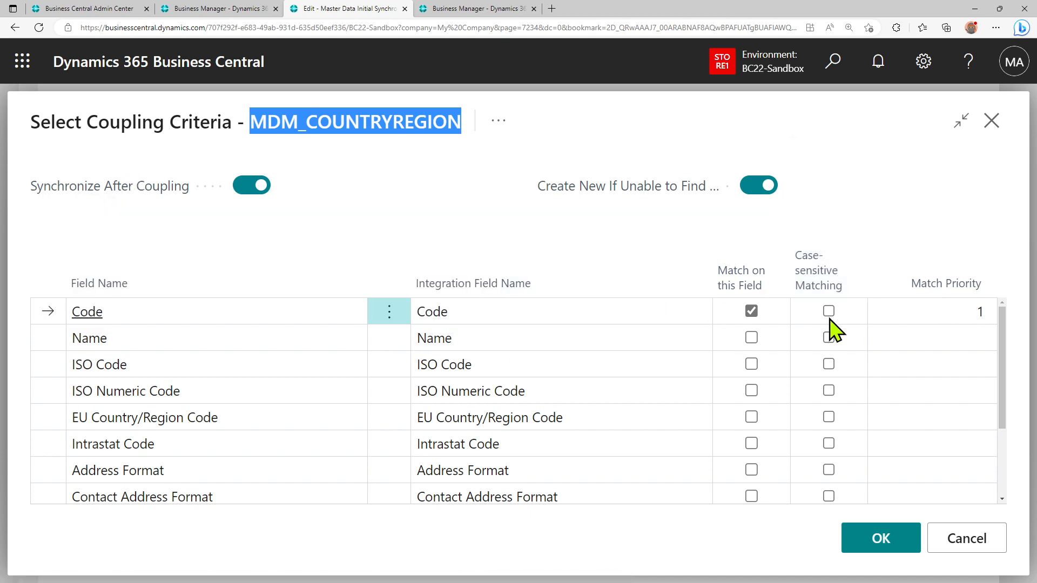
left_click(966, 538)
- Check the Customers list of the current company and return to the initial synchronization page
scroll(524, 423, "down", 7)
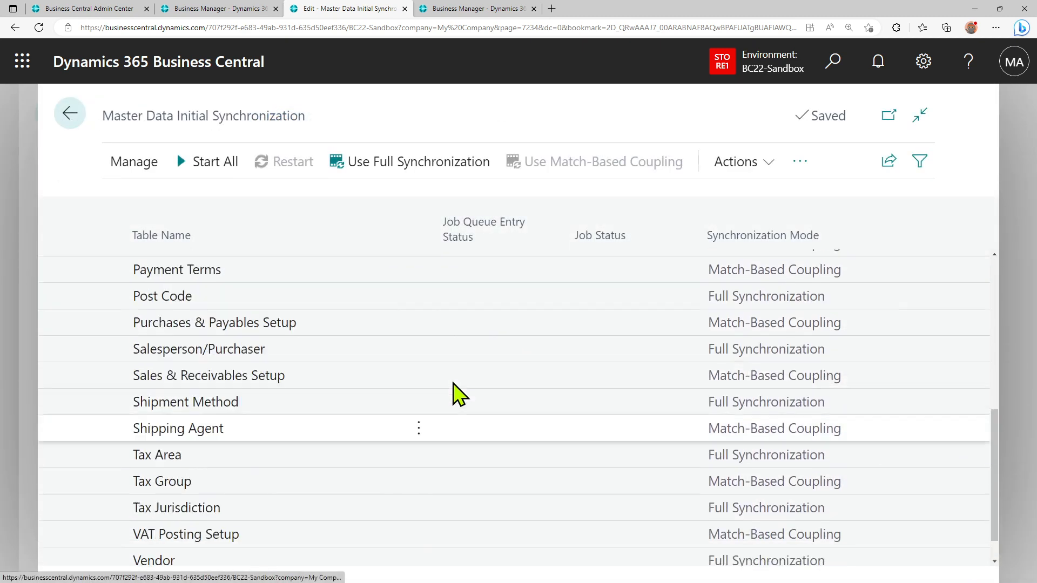
scroll(459, 393, "up", 7)
scroll(463, 389, "down", 7)
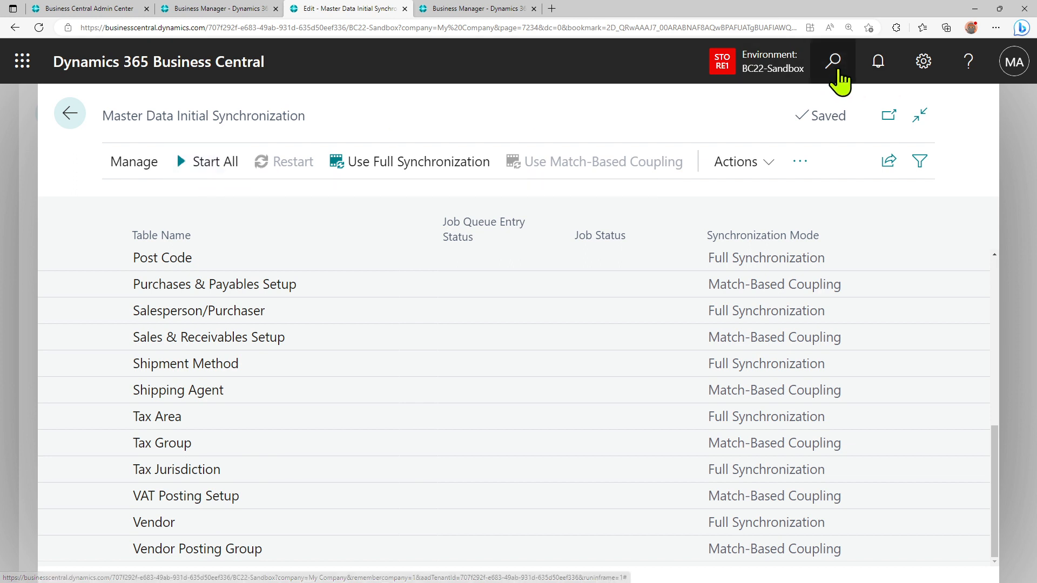
left_click(834, 63)
type("customres")
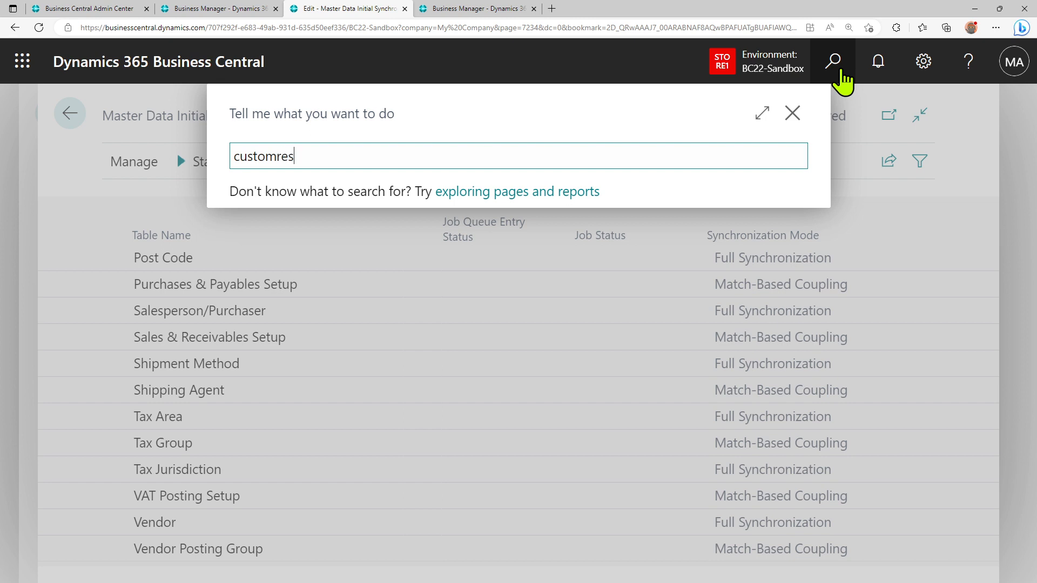
key("BackSpace")
type("rs")
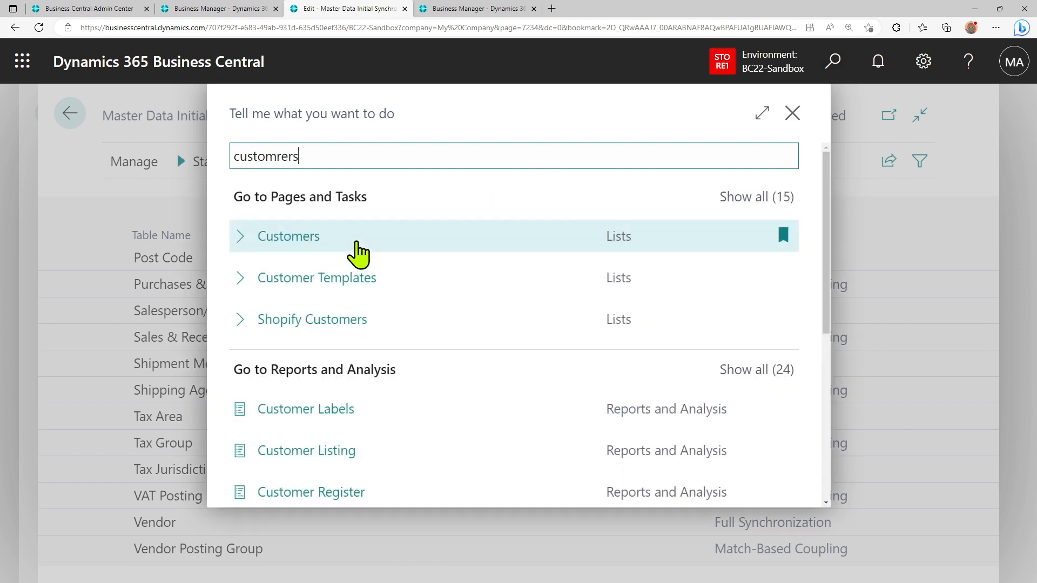
left_click(315, 243)
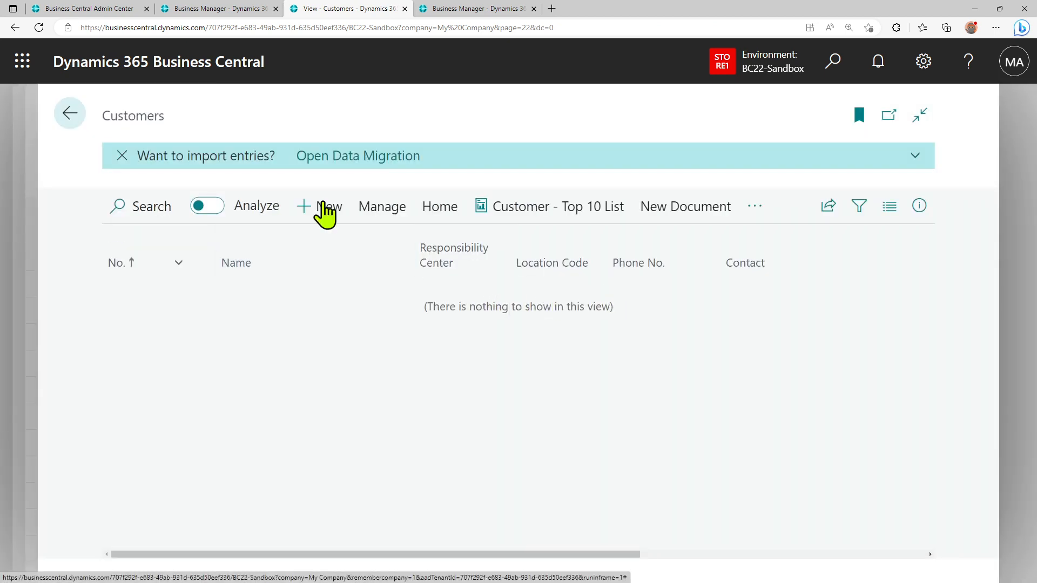
left_click(70, 114)
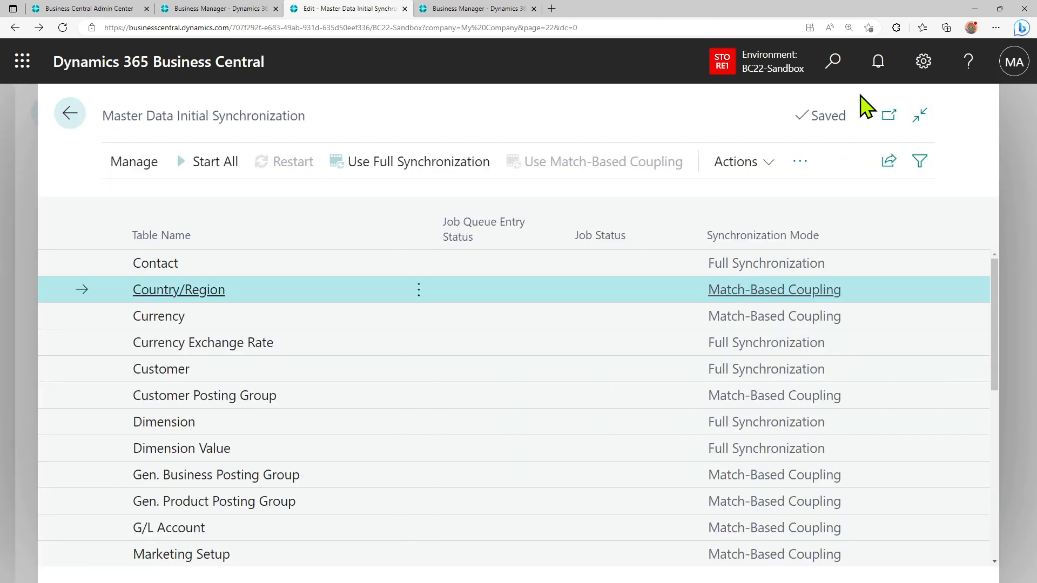
- Check the Vendors list of the current company and return to the initial synchronization page
left_click(837, 62)
type("vendor")
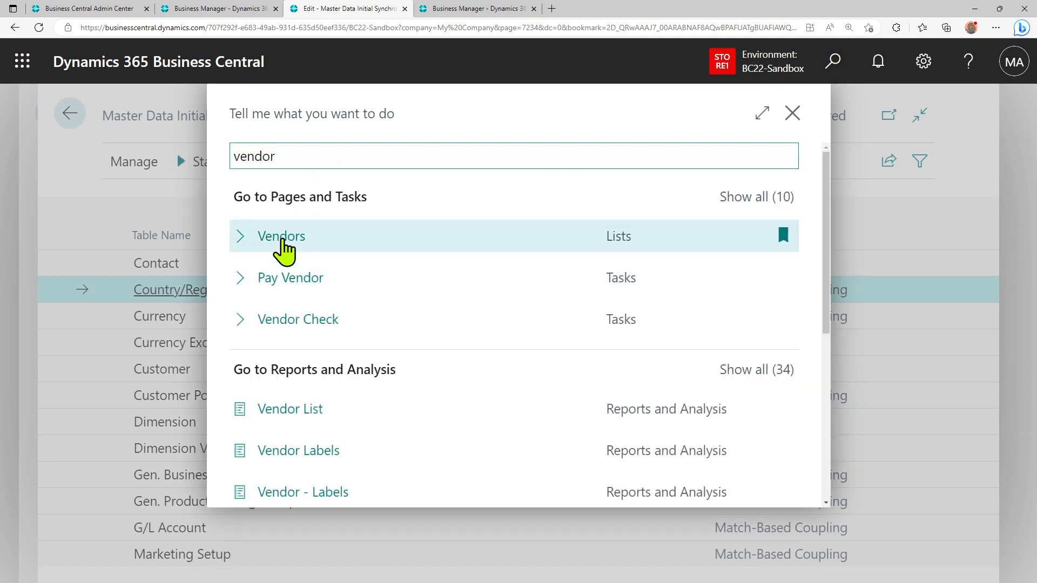
left_click(282, 240)
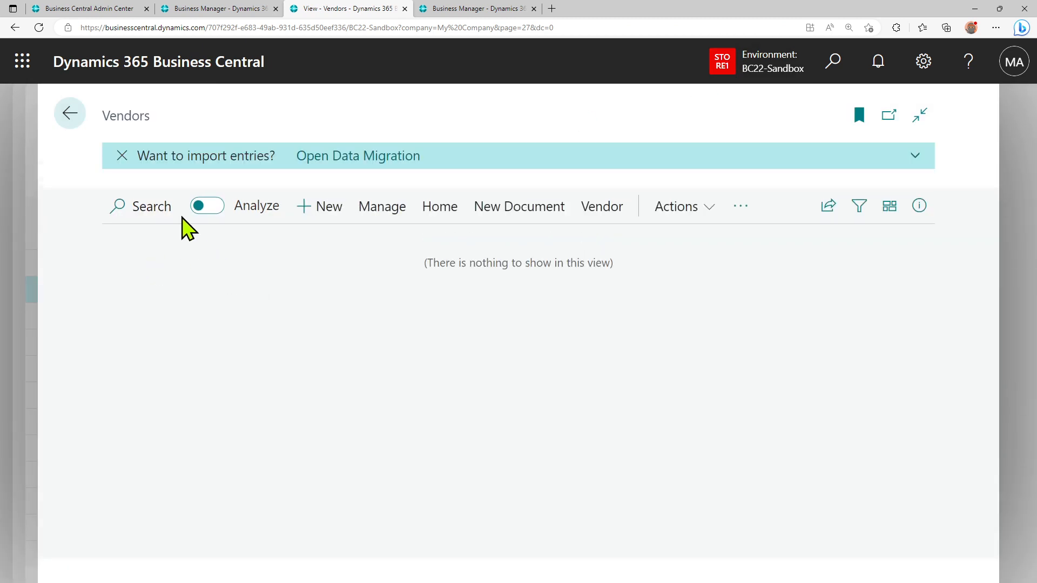
left_click(70, 114)
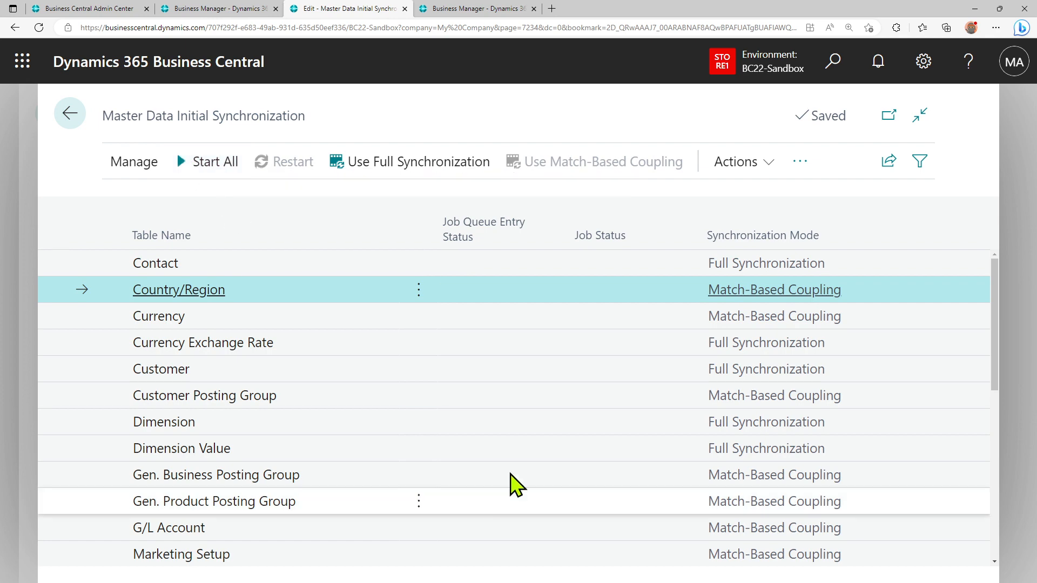
- Zoom the browser page out so that more tables of the initial synchronization list fit on screen
scroll(404, 433, "down", 5)
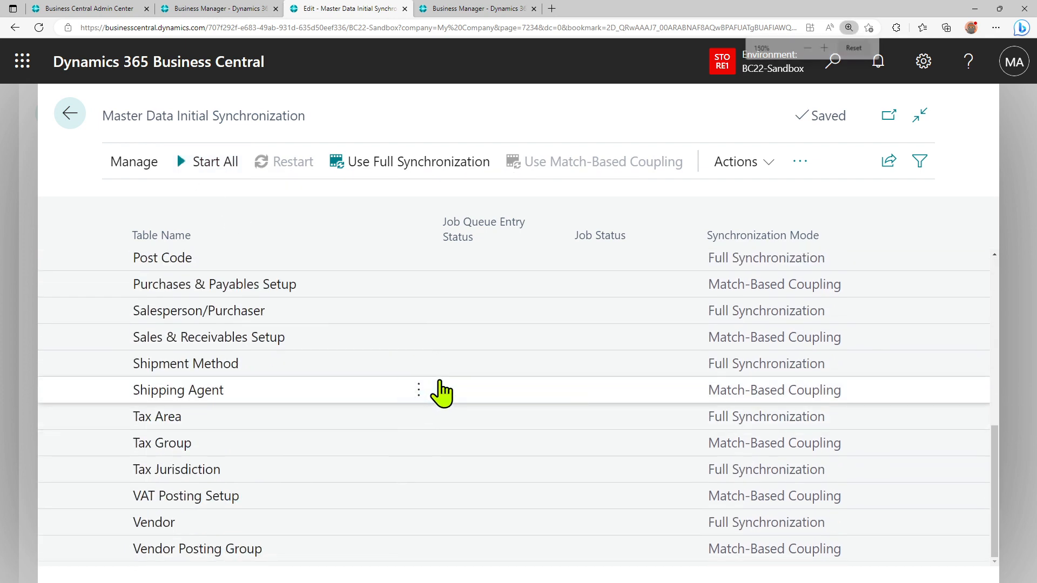
key("ctrl+minus")
key("ctrl+minus")
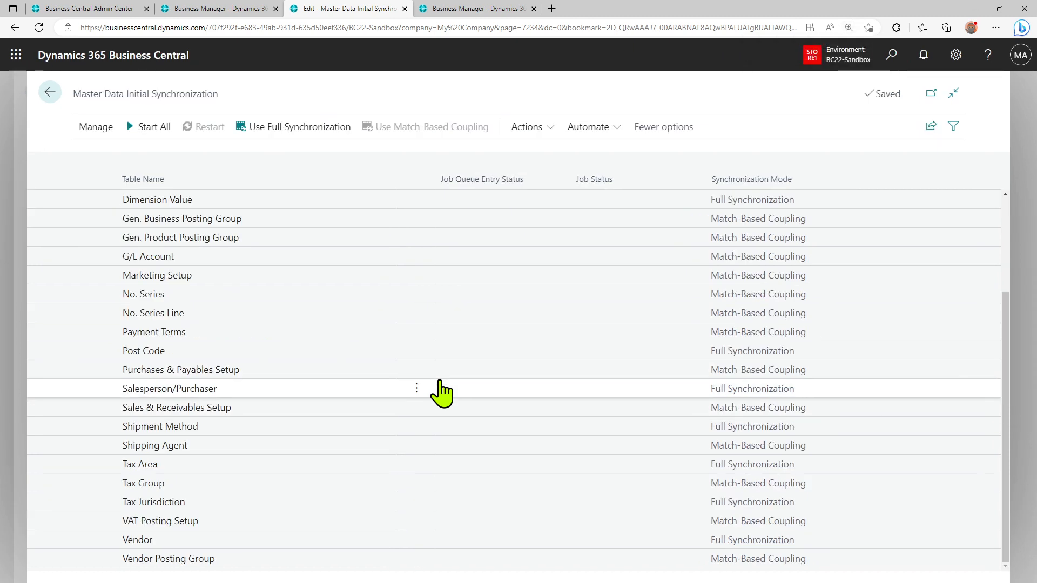
scroll(440, 381, "up", 3)
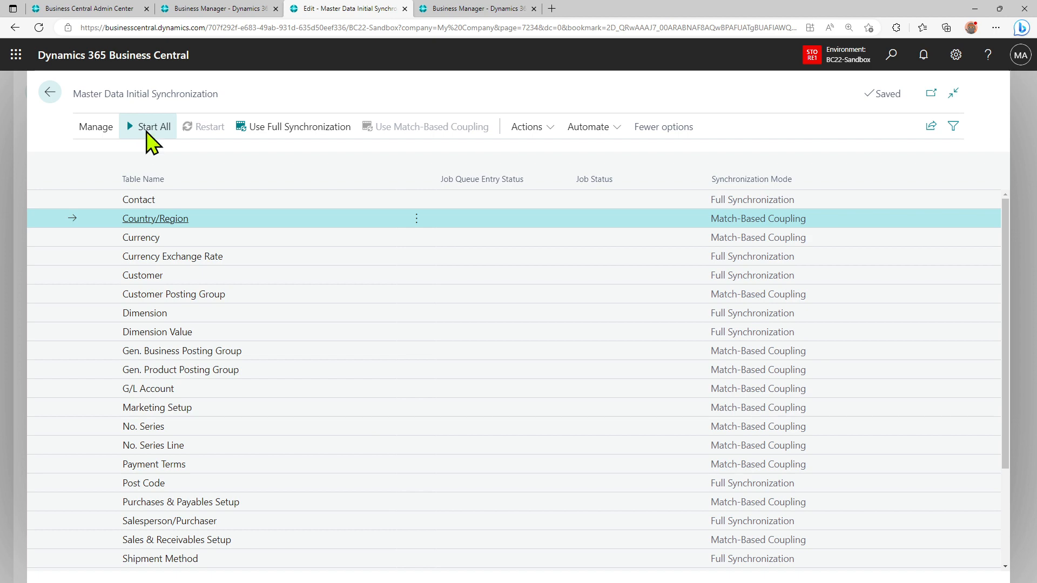
- Read through the confirmation text and try to run the initial synchronization of all tables in the BC22-Sandbox environment
left_click(146, 133)
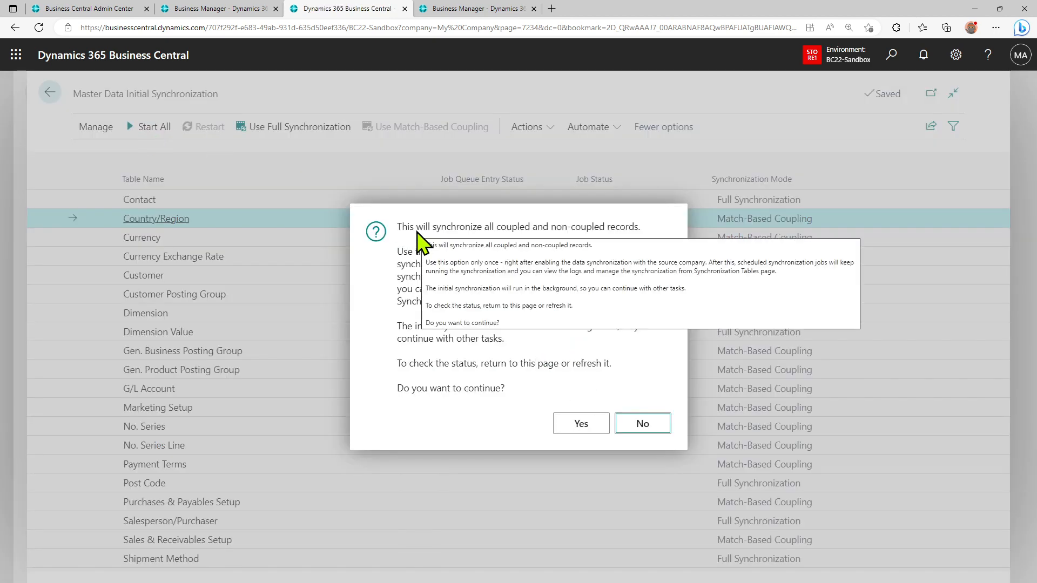
left_click_drag(397, 226, 639, 228)
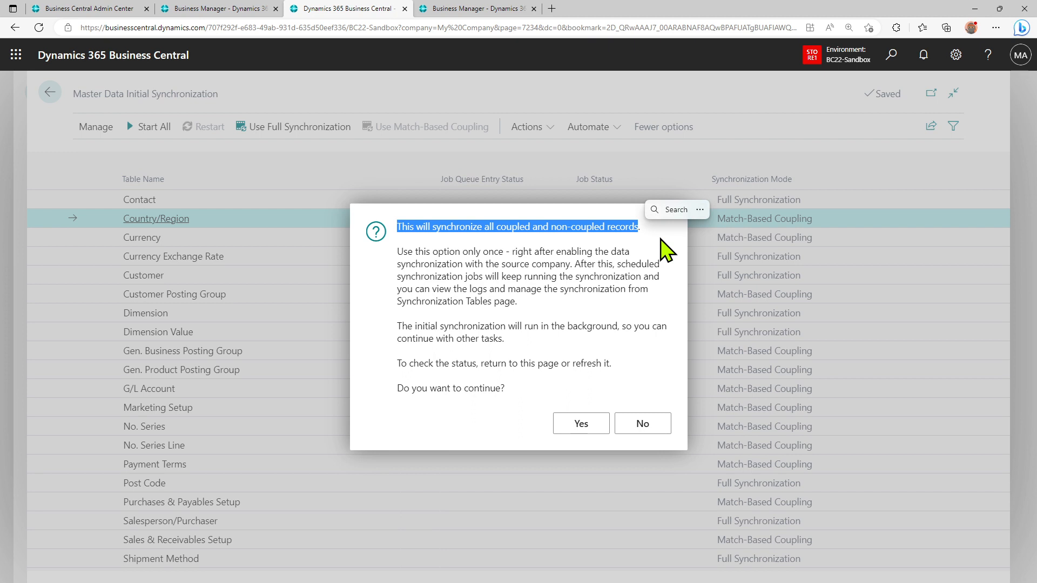
left_click_drag(398, 252, 632, 253)
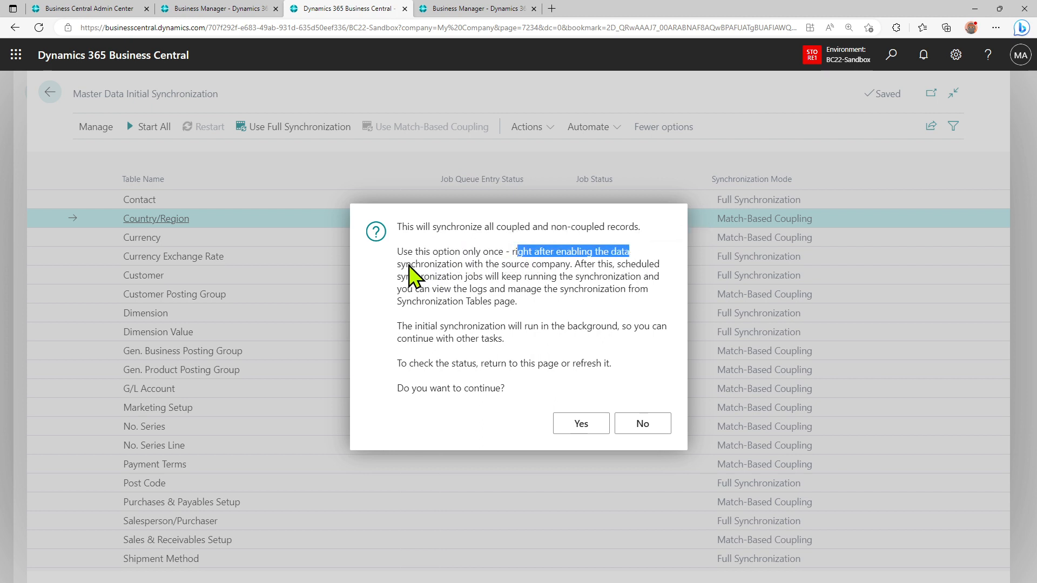
left_click_drag(400, 265, 653, 264)
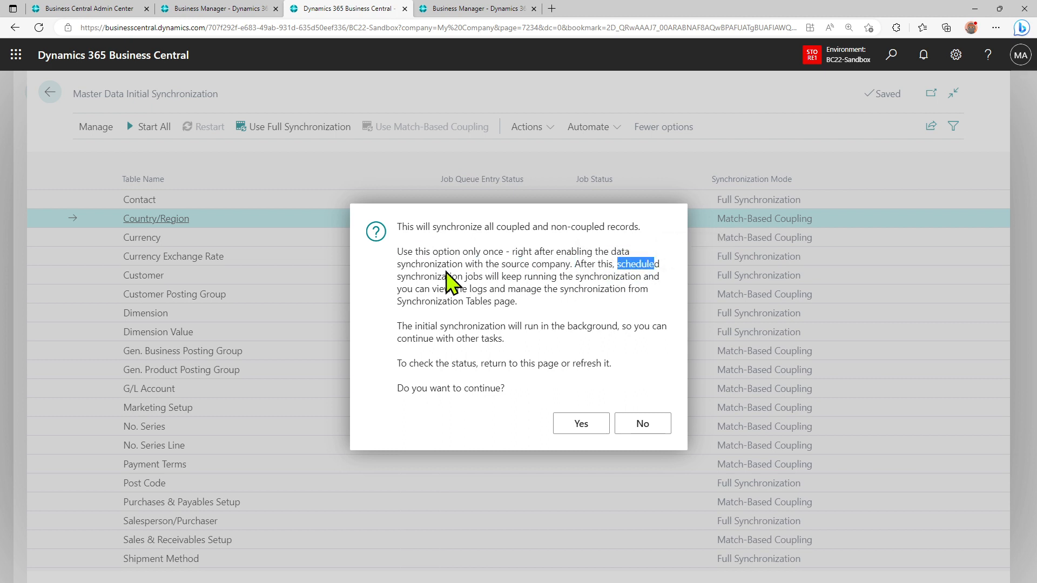
left_click_drag(416, 277, 526, 304)
left_click_drag(402, 328, 556, 338)
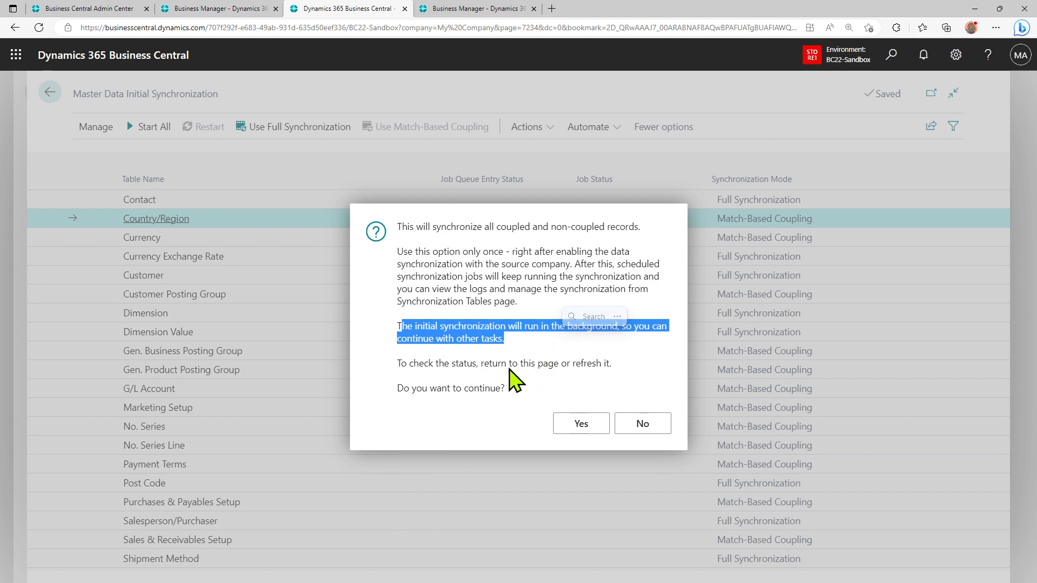
left_click(515, 378)
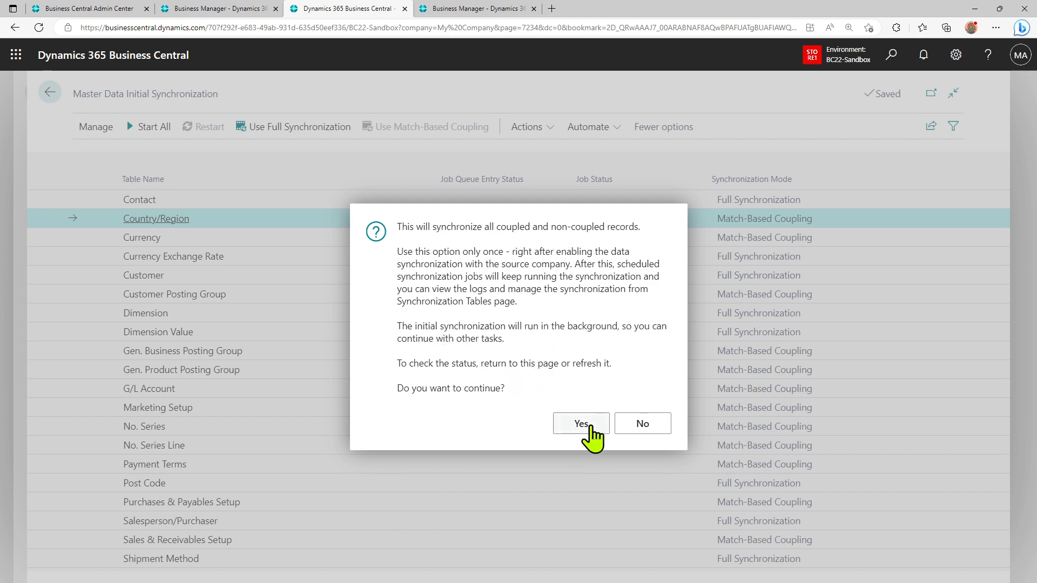
left_click(590, 435)
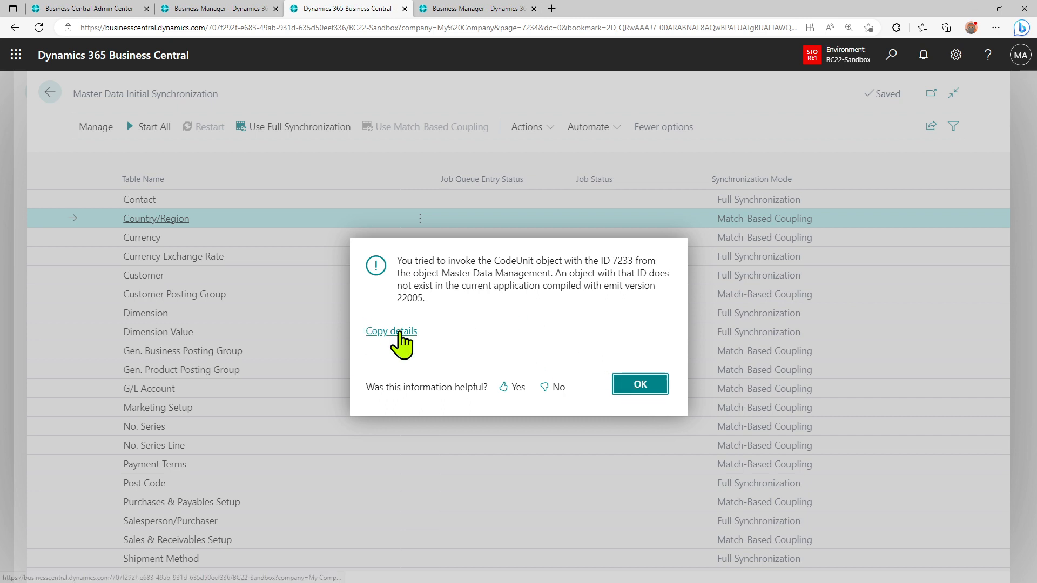
left_click(399, 332)
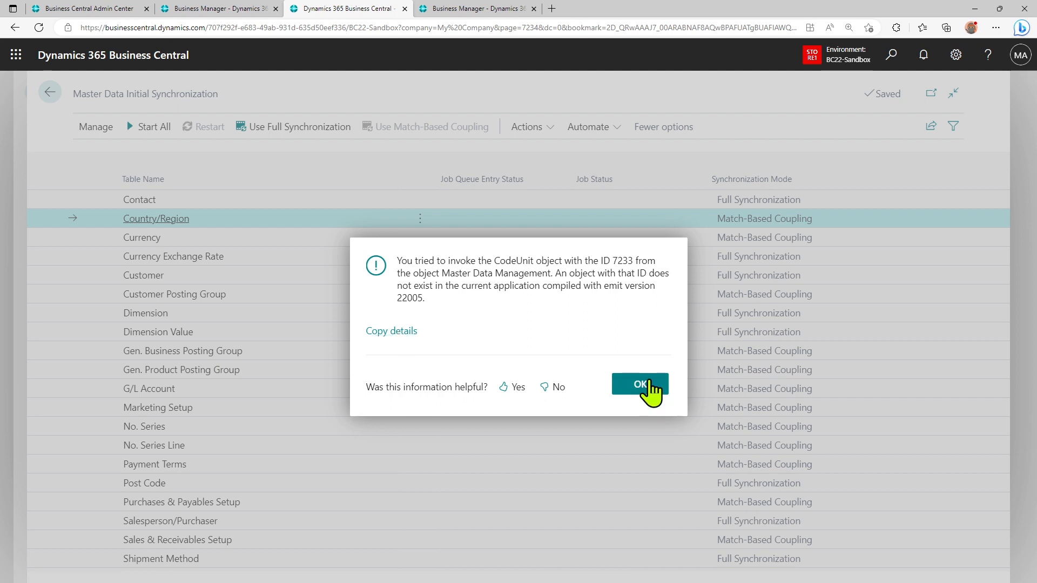
left_click(650, 387)
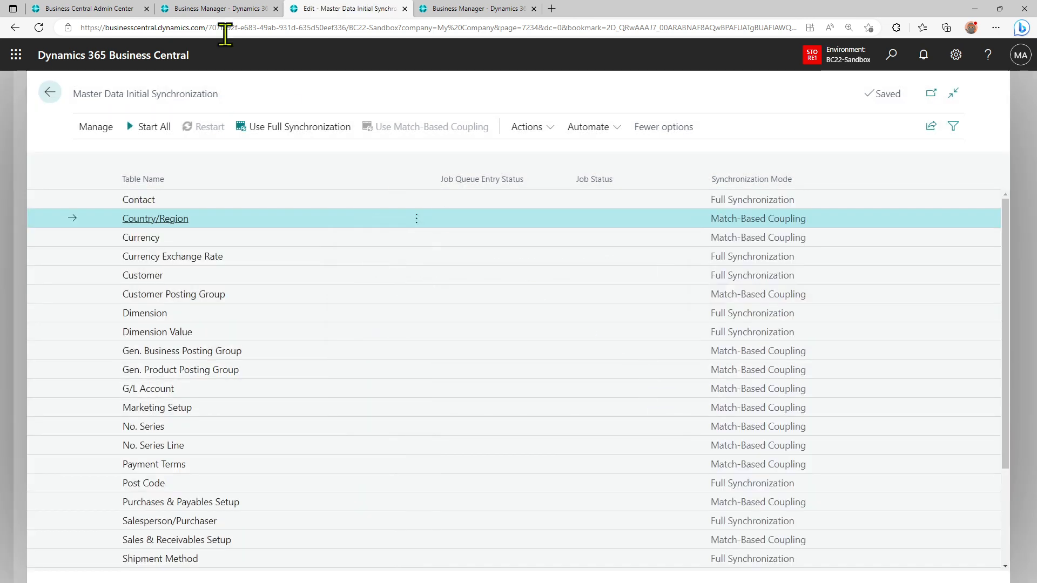
- Open the Sandbox_Demo environment from the Business Central admin center
left_click(102, 9)
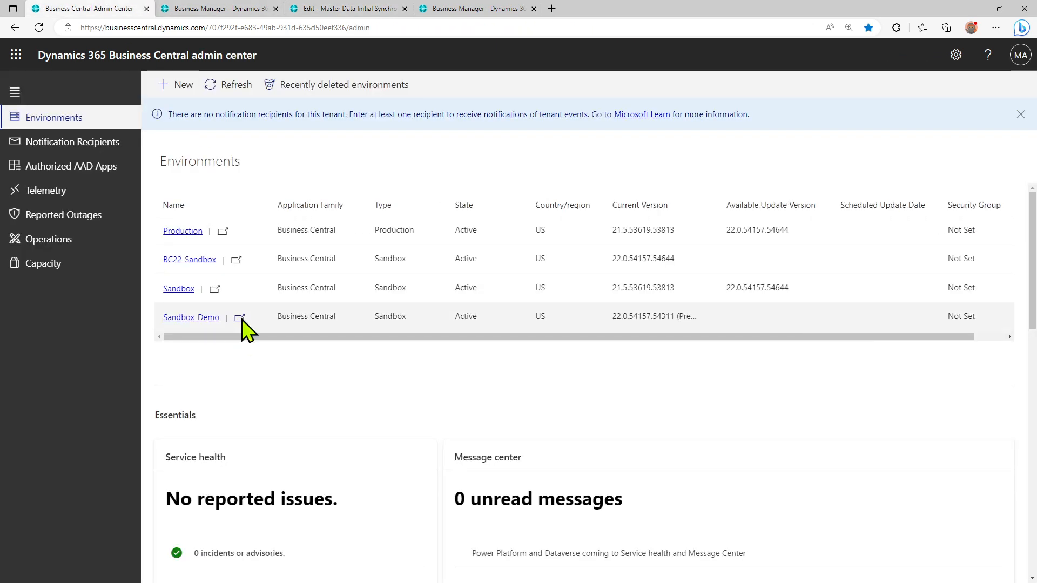
left_click(239, 318)
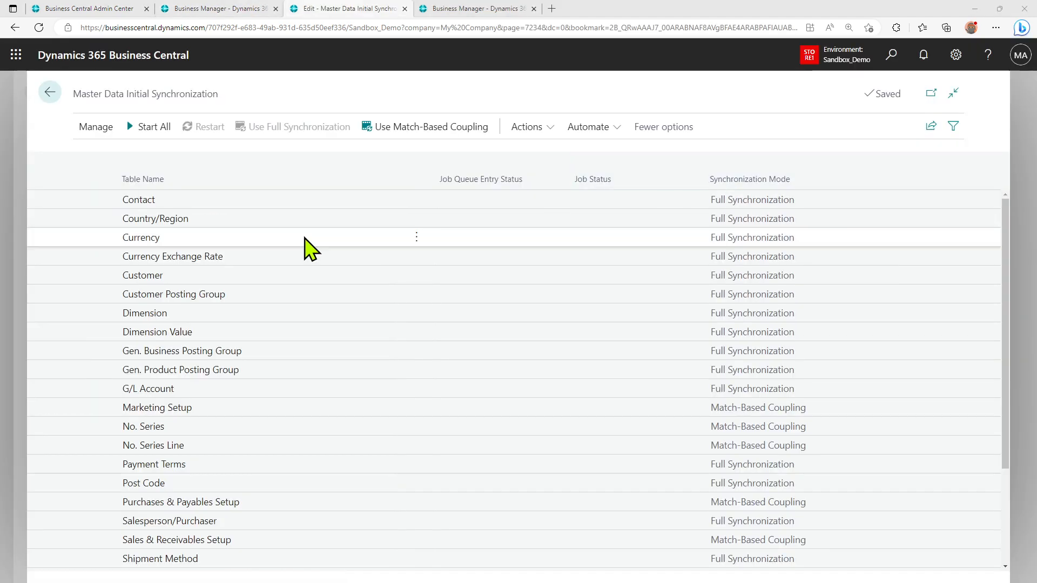
- Check the Customers list of My Company and the companies available in Sandbox_Demo, staying in My Company
left_click(892, 59)
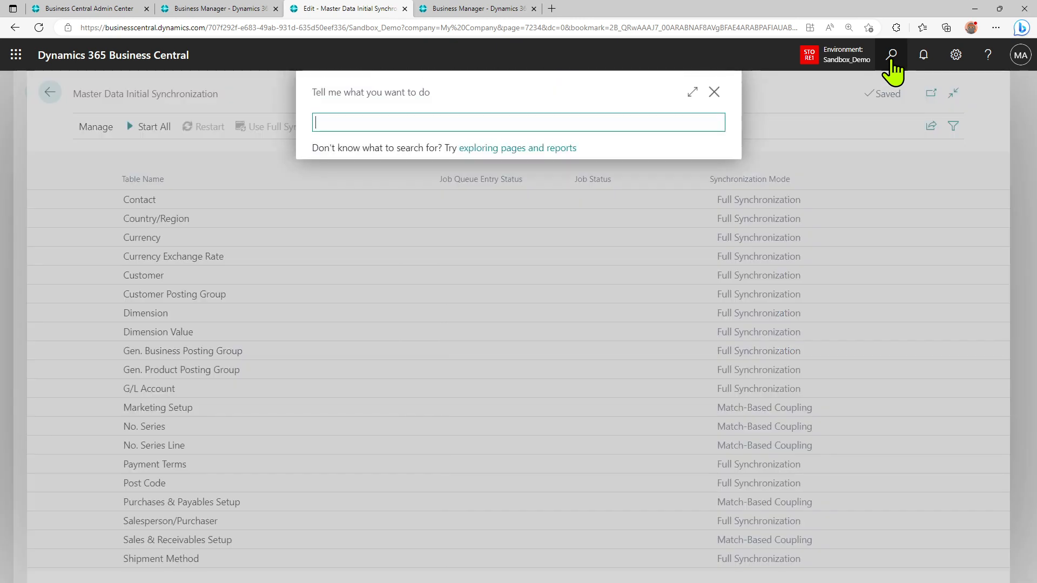
type("Customer")
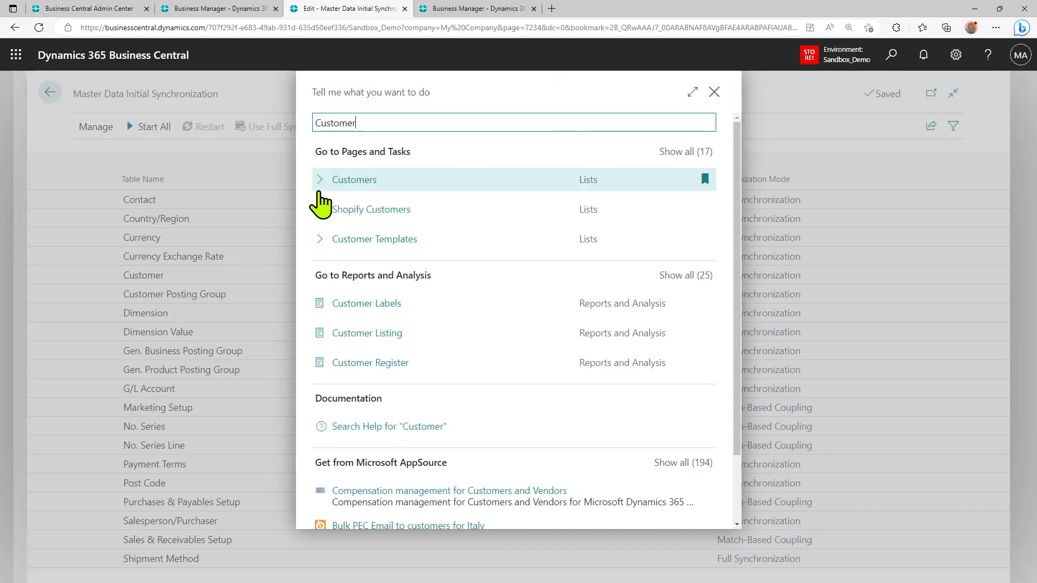
left_click(345, 183)
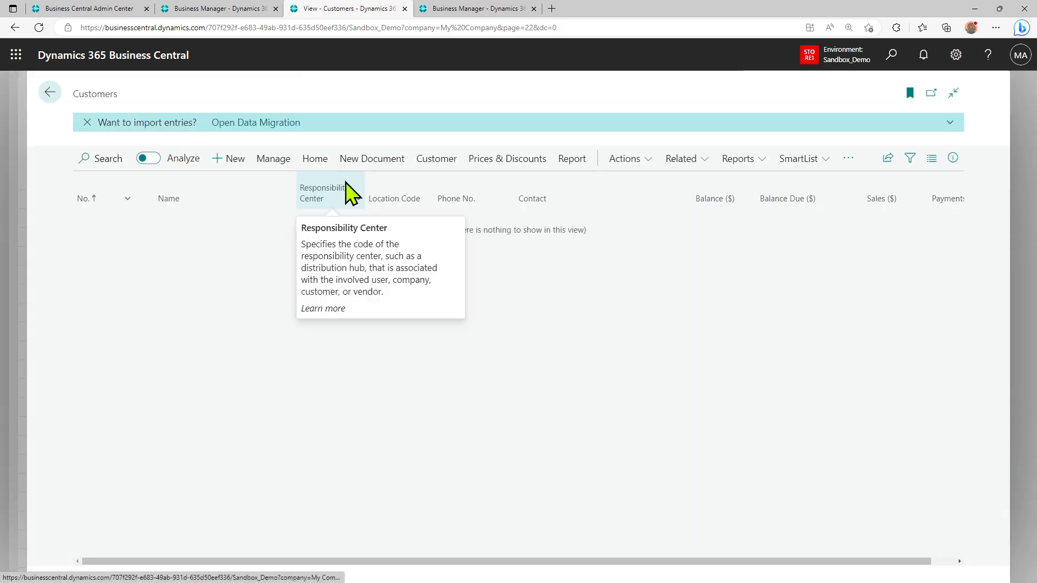
left_click(47, 92)
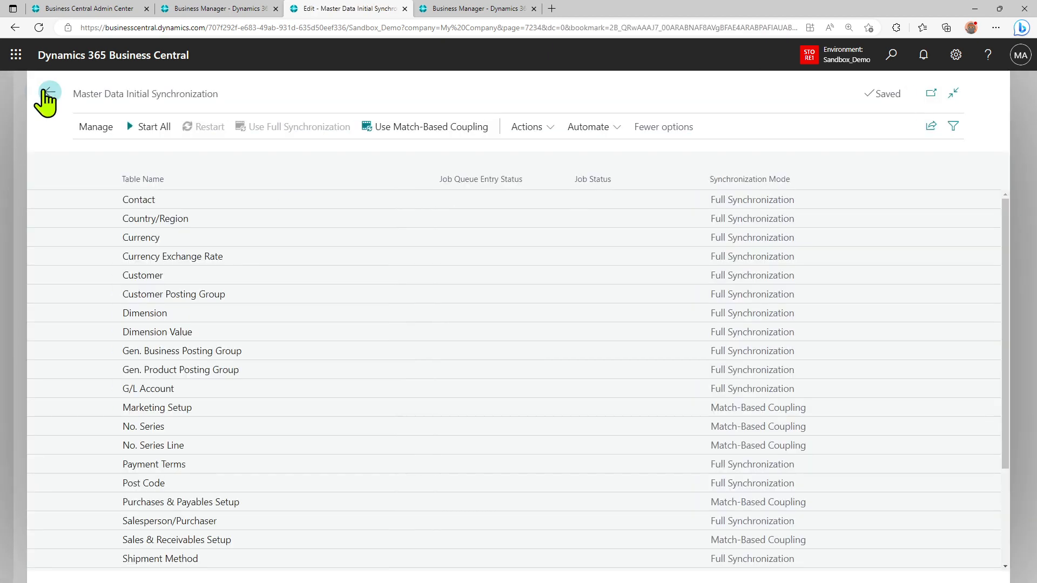
left_click(841, 60)
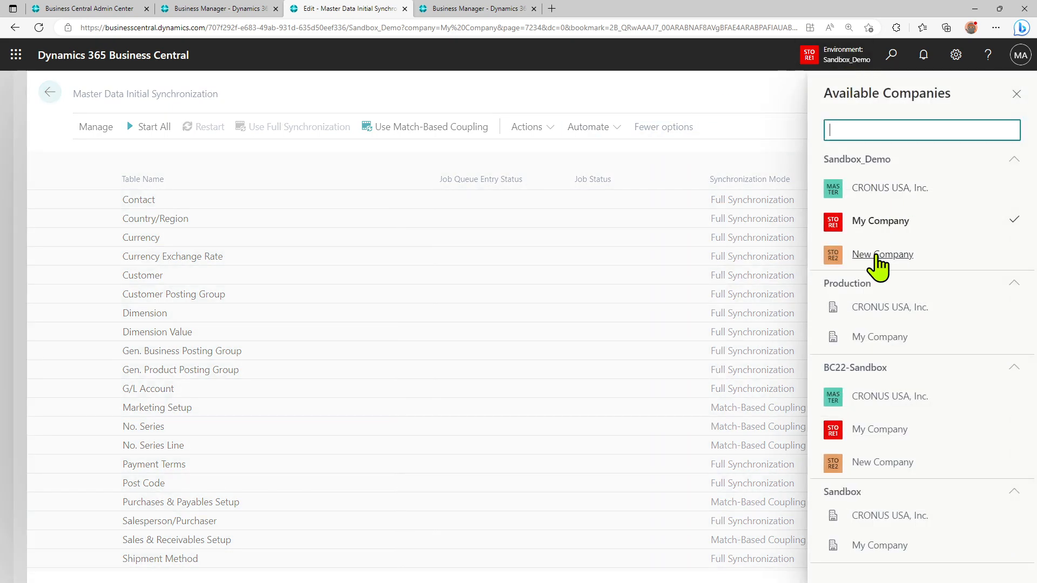
left_click(778, 116)
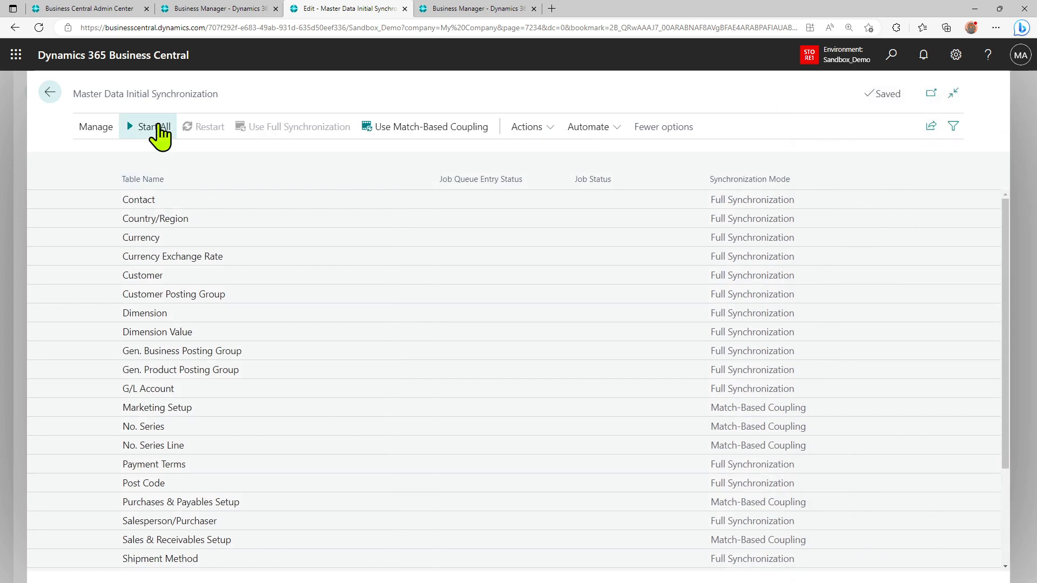
- Run the initial synchronization of all tables for My Company in Sandbox_Demo and follow the job statuses
left_click(153, 127)
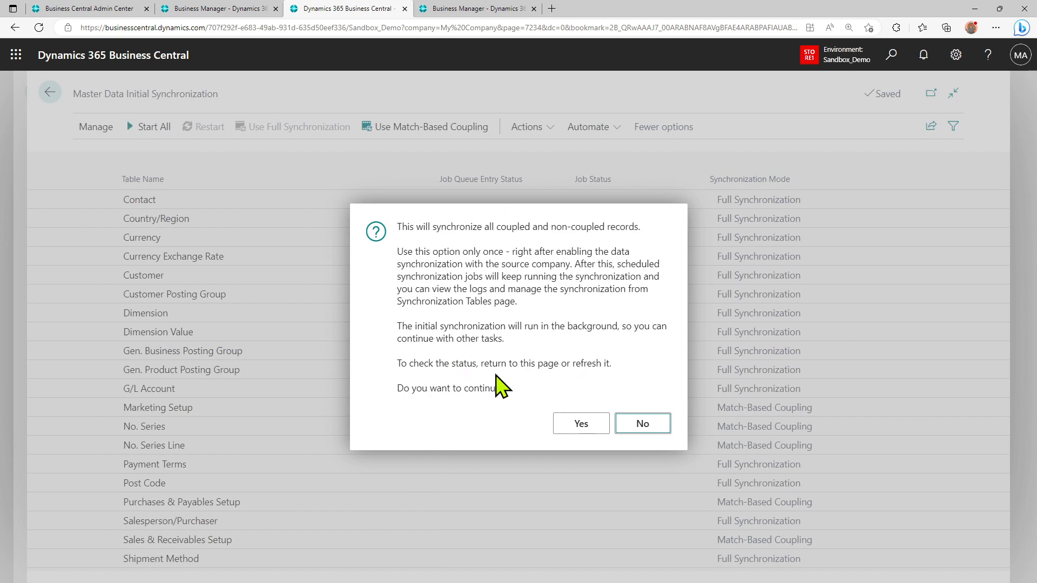
left_click(582, 424)
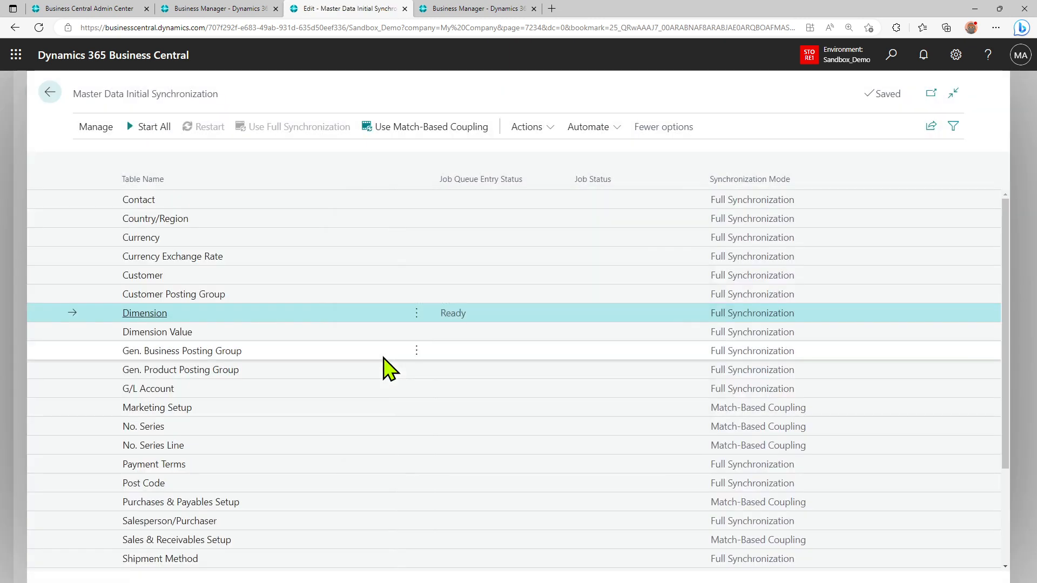
key("ctrl+minus")
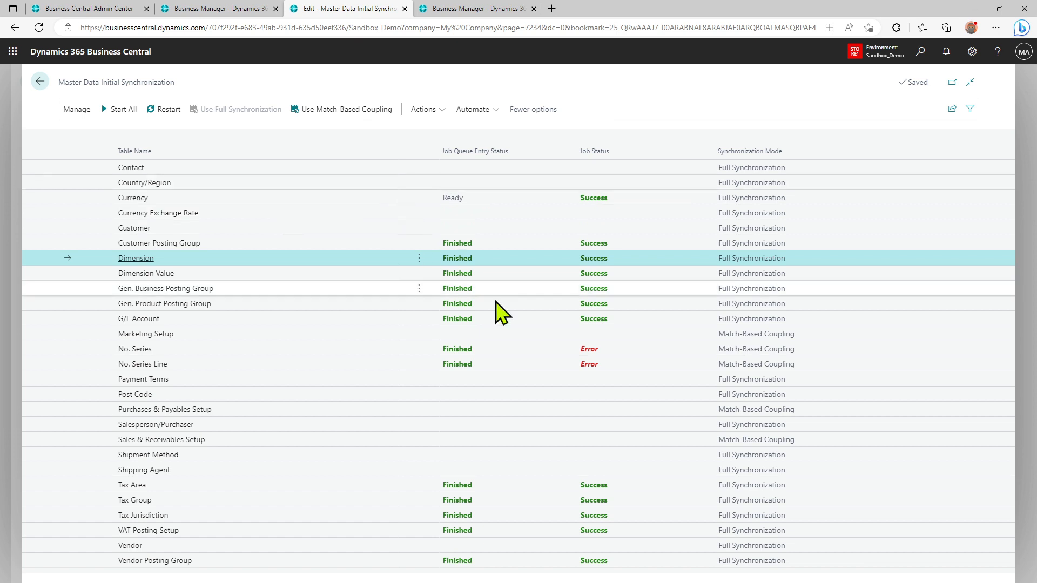
left_click(517, 335)
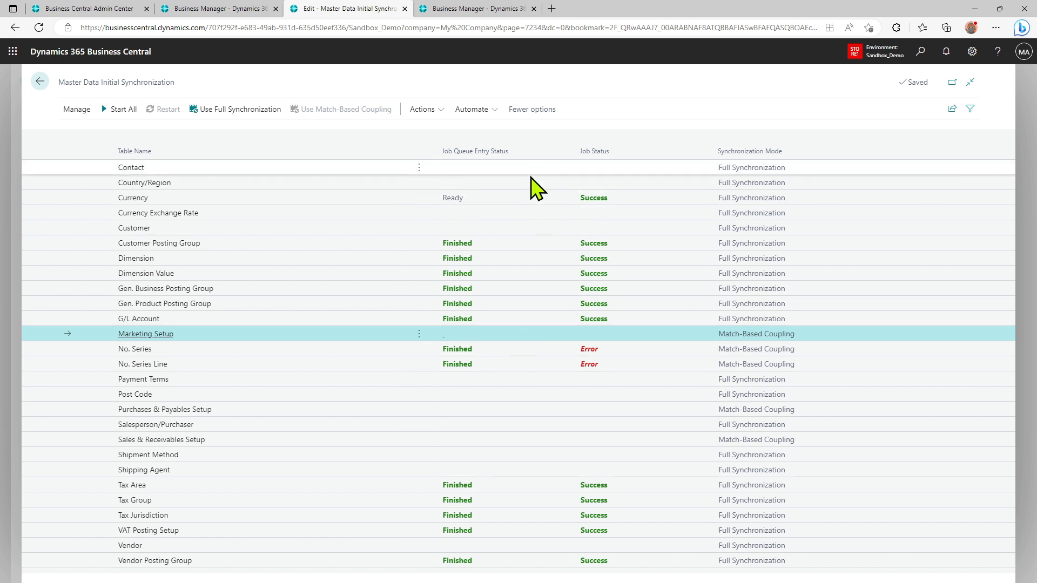
left_click(530, 199)
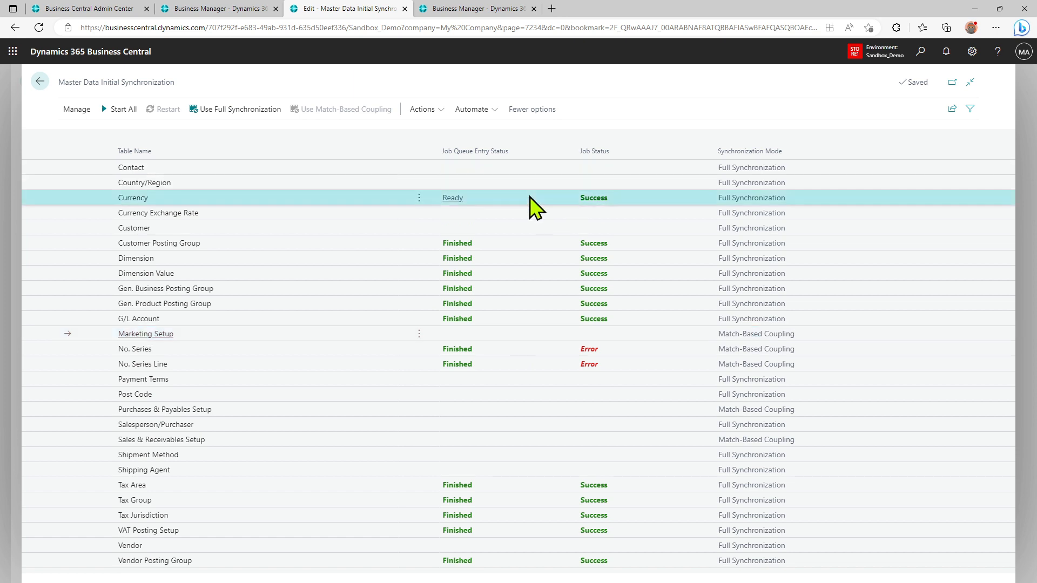
- Examine the No. Series table's synchronization job and the errors of its failed records, and return to the table list
left_click(587, 351)
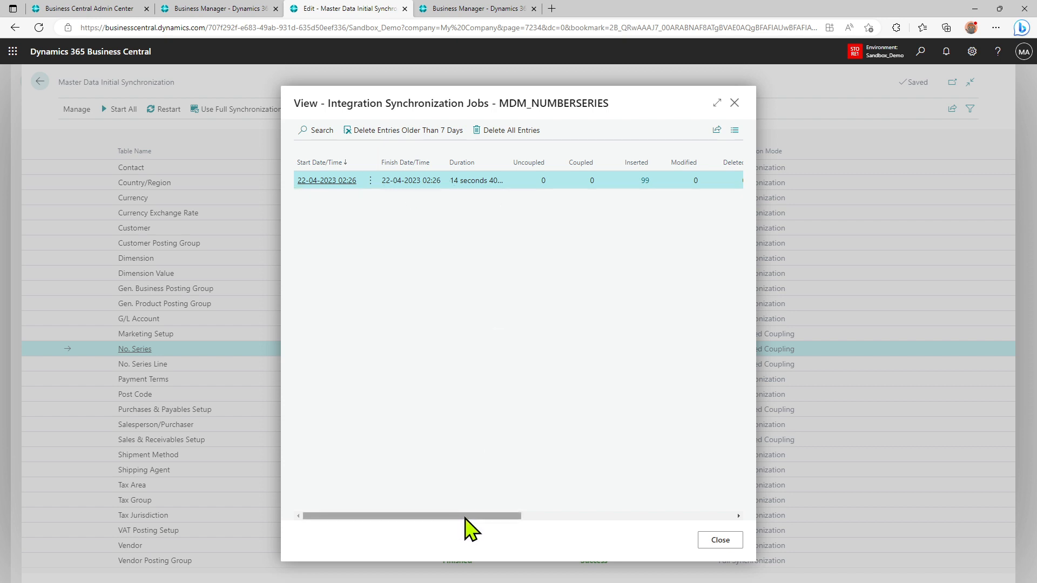
left_click_drag(463, 515, 498, 516)
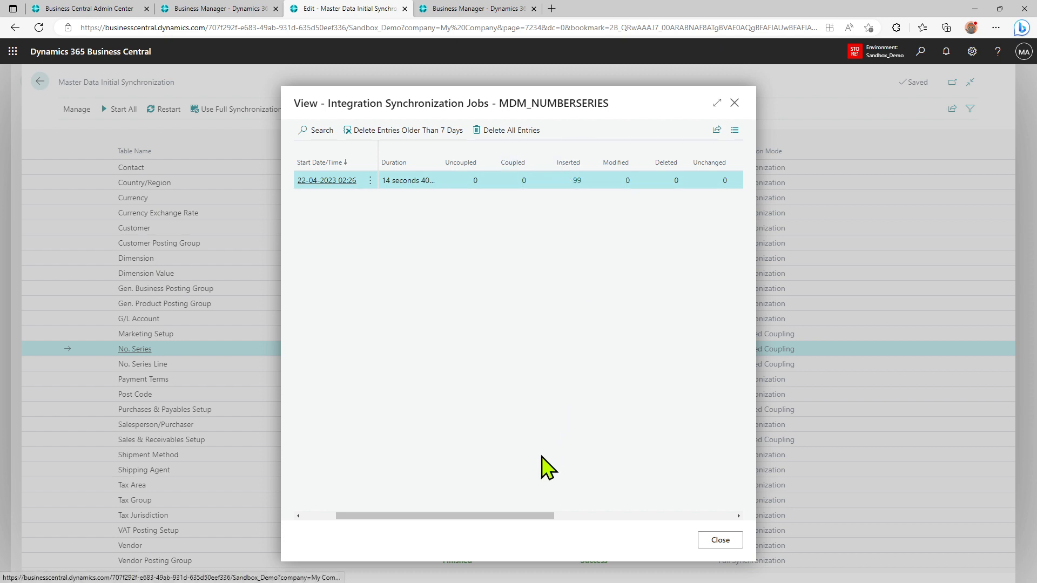
left_click_drag(512, 516, 646, 514)
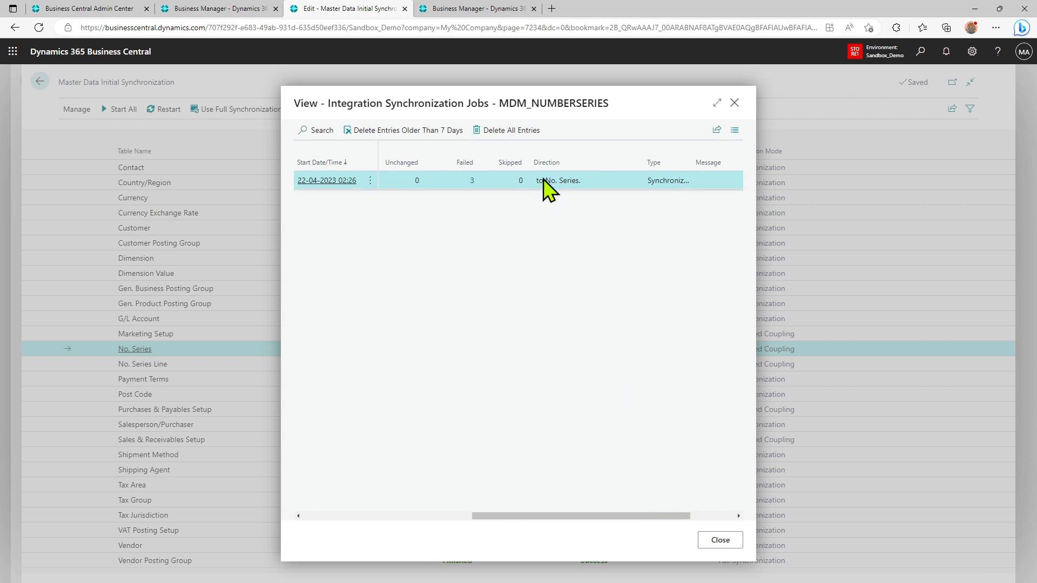
left_click(474, 181)
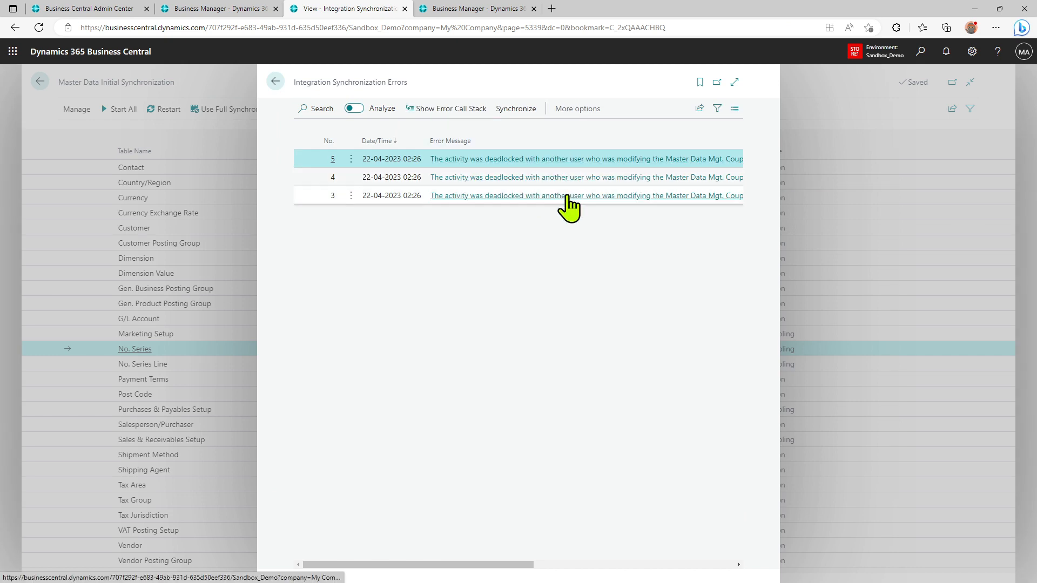
left_click(275, 82)
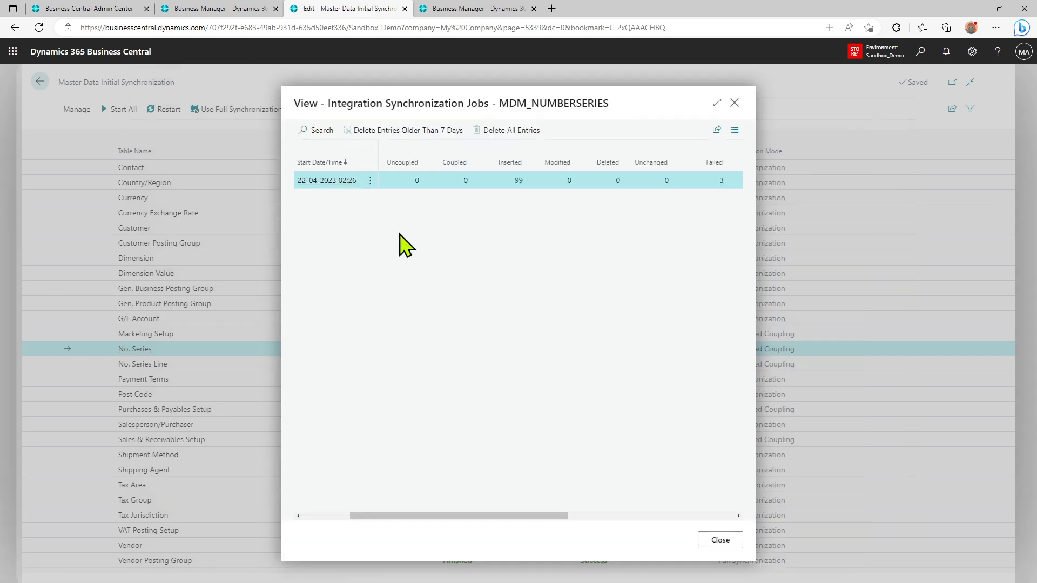
left_click(734, 103)
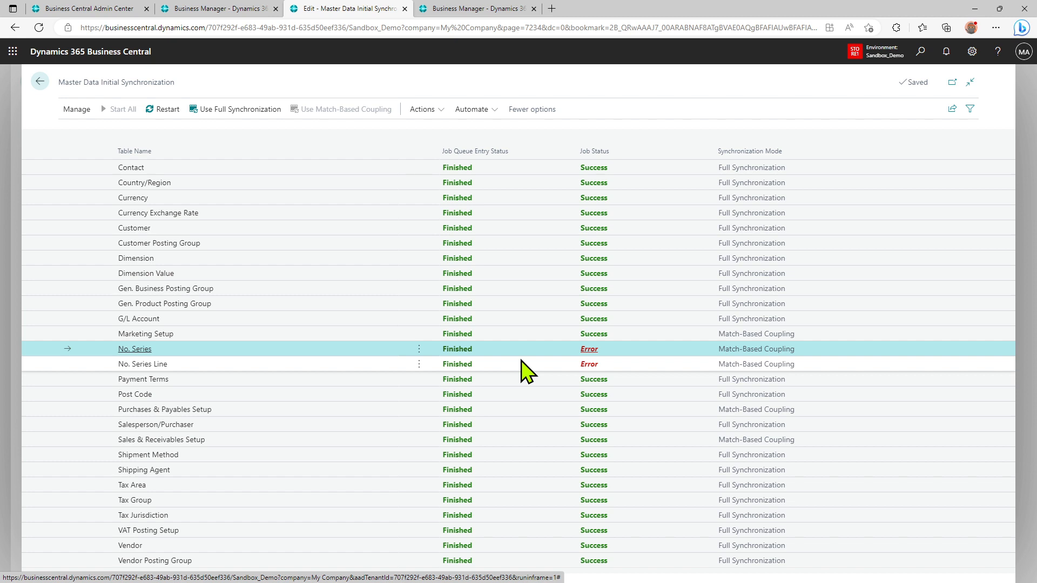
- Examine the No. Series Line table's synchronization job and the errors of its failed records, and return to the table list
left_click(594, 364)
left_click(590, 364)
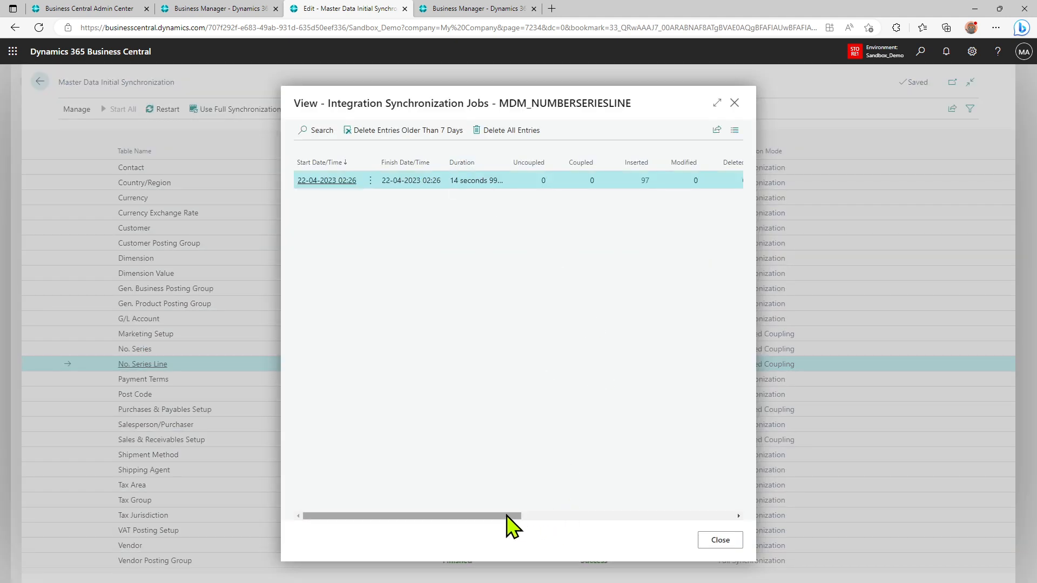
left_click_drag(478, 518, 593, 523)
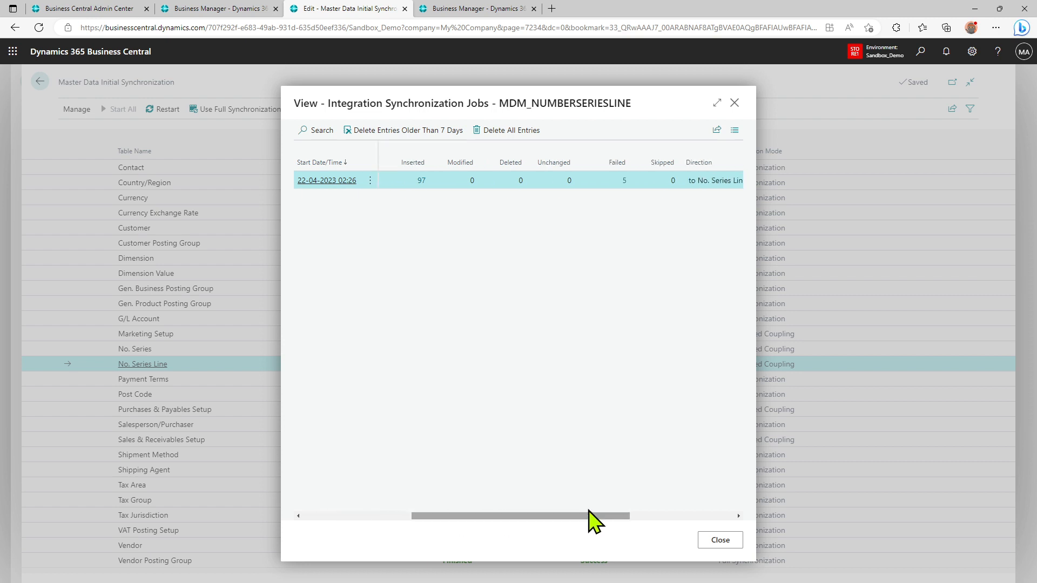
left_click(625, 181)
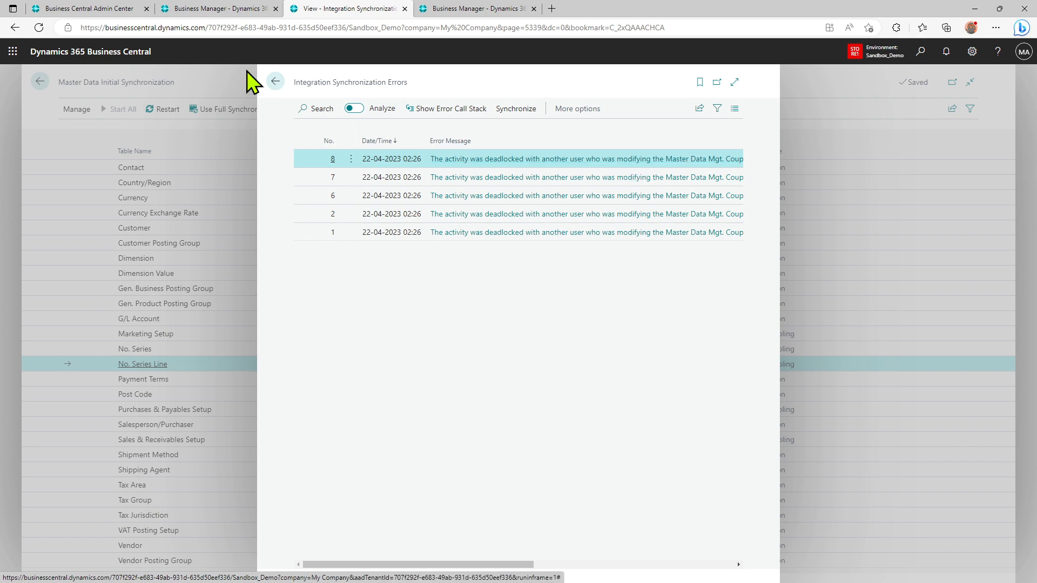
left_click(276, 82)
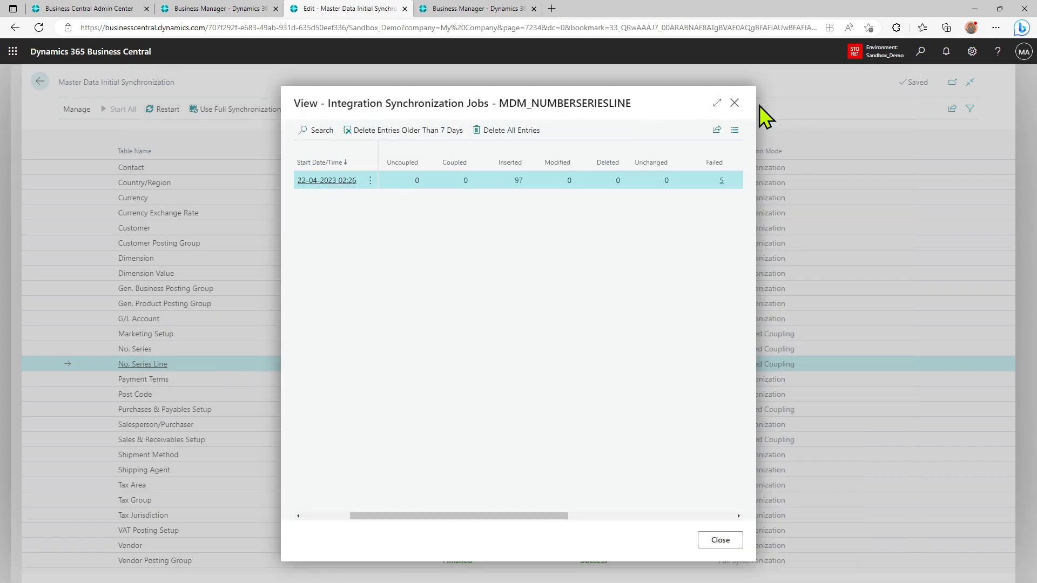
left_click(734, 103)
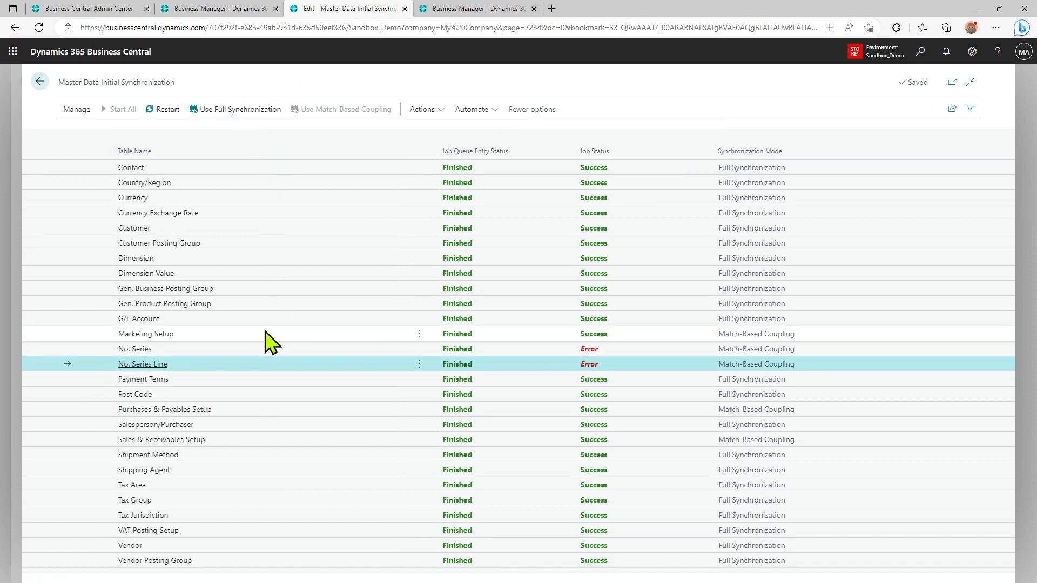
left_click(179, 352)
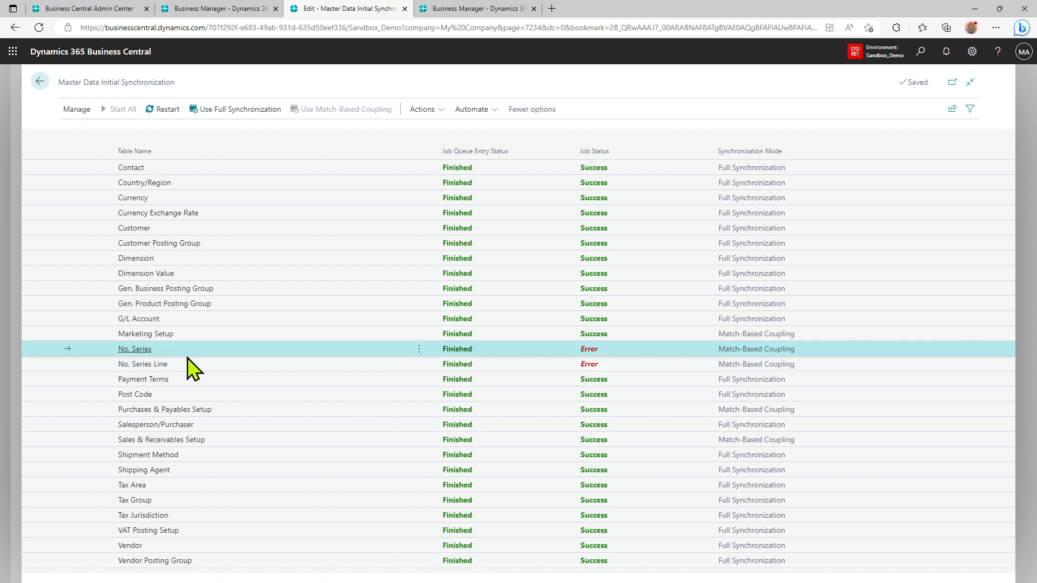
left_click(188, 364, "shift")
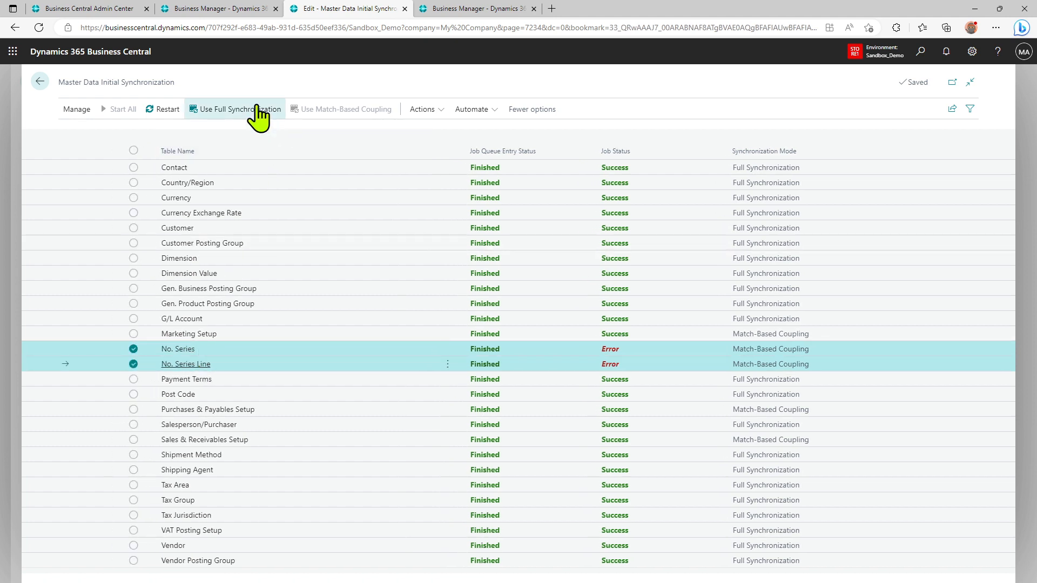
left_click(369, 332)
left_click(329, 362)
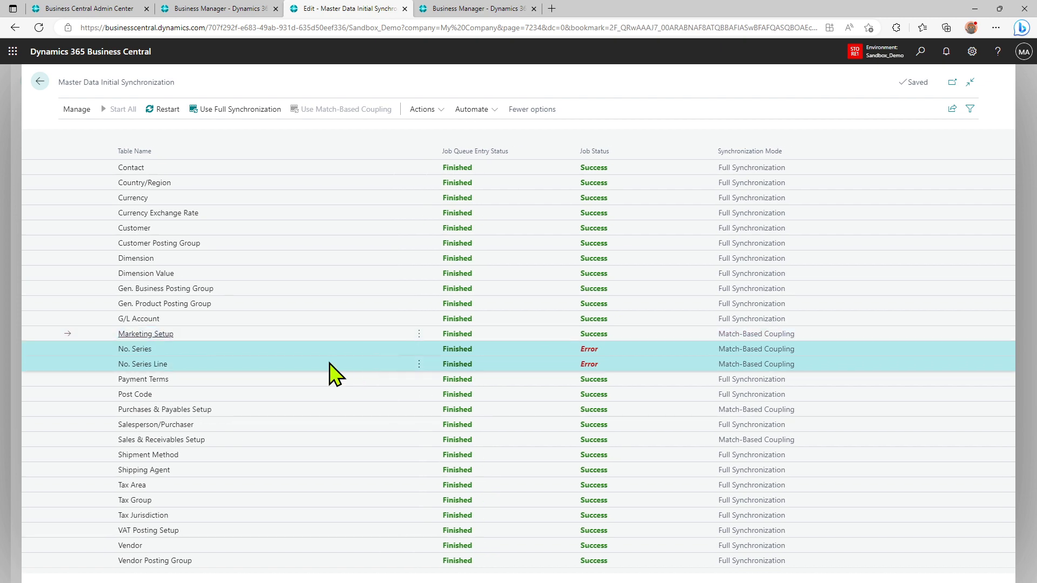
left_click(335, 349)
left_click(227, 9)
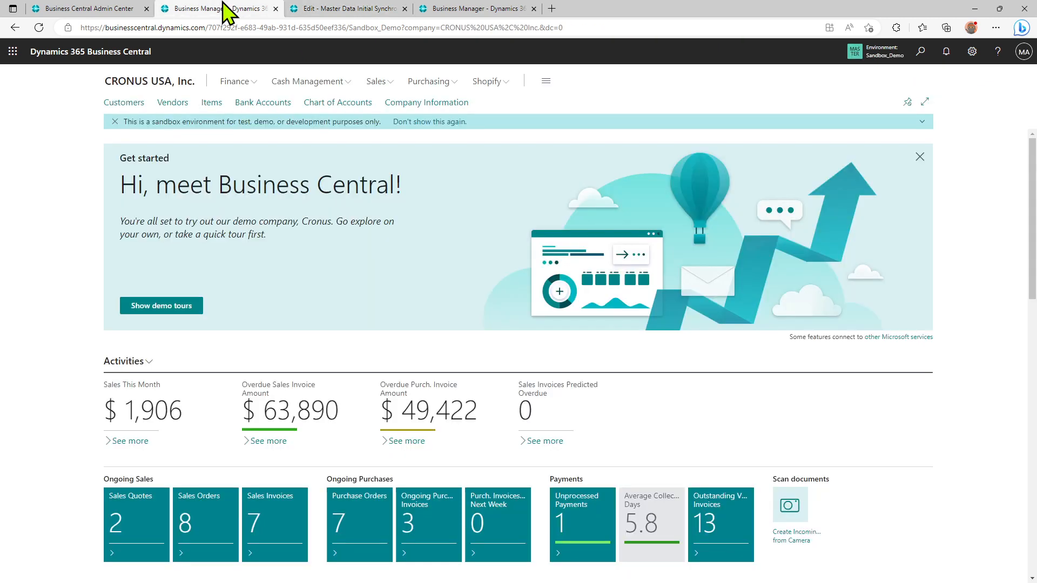
left_click(486, 9)
left_click(370, 9)
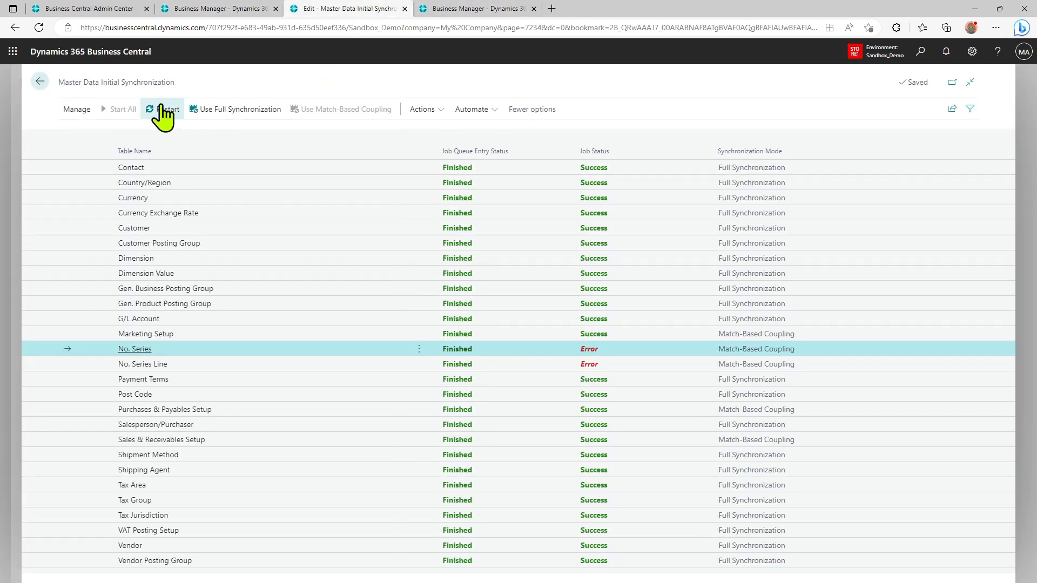
left_click(427, 110)
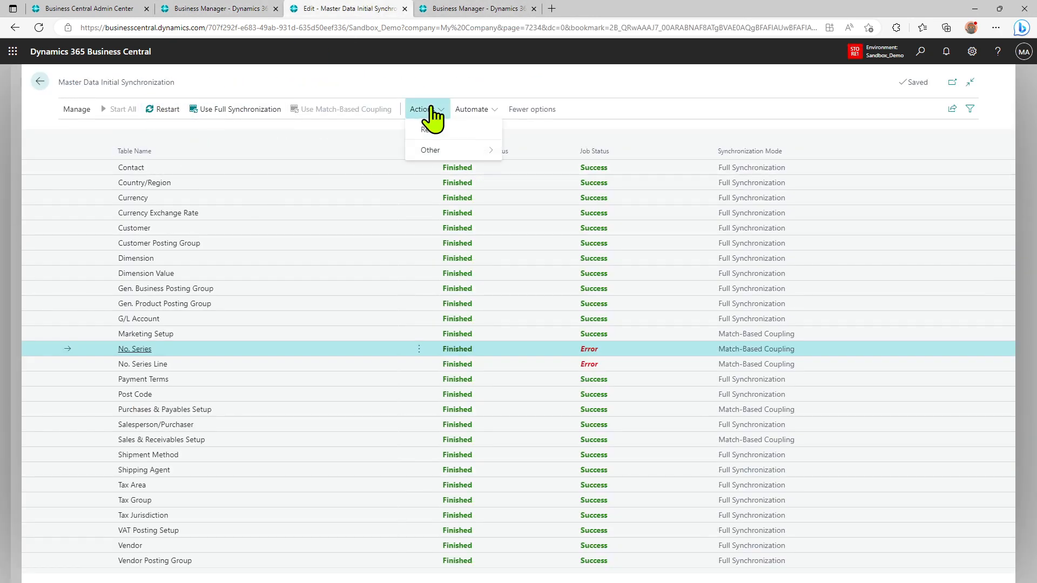
mouse_move(454, 152)
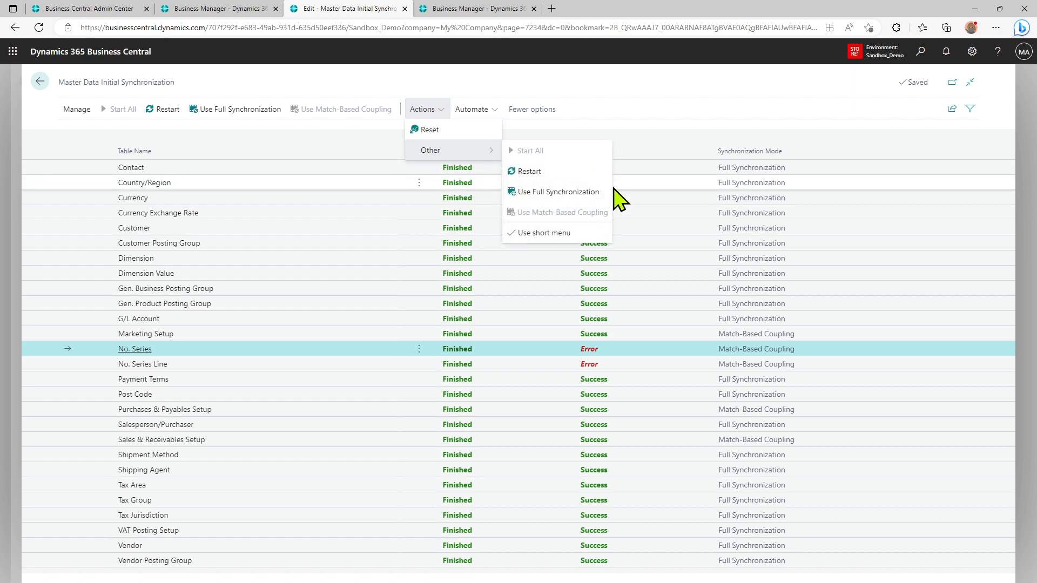
left_click(554, 193)
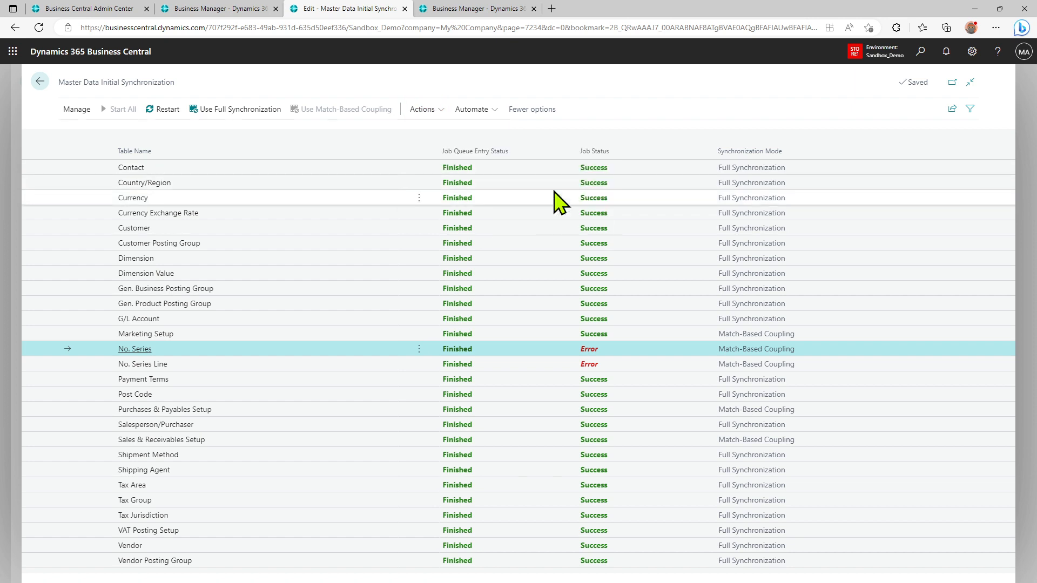
left_click(609, 362)
left_click(612, 351)
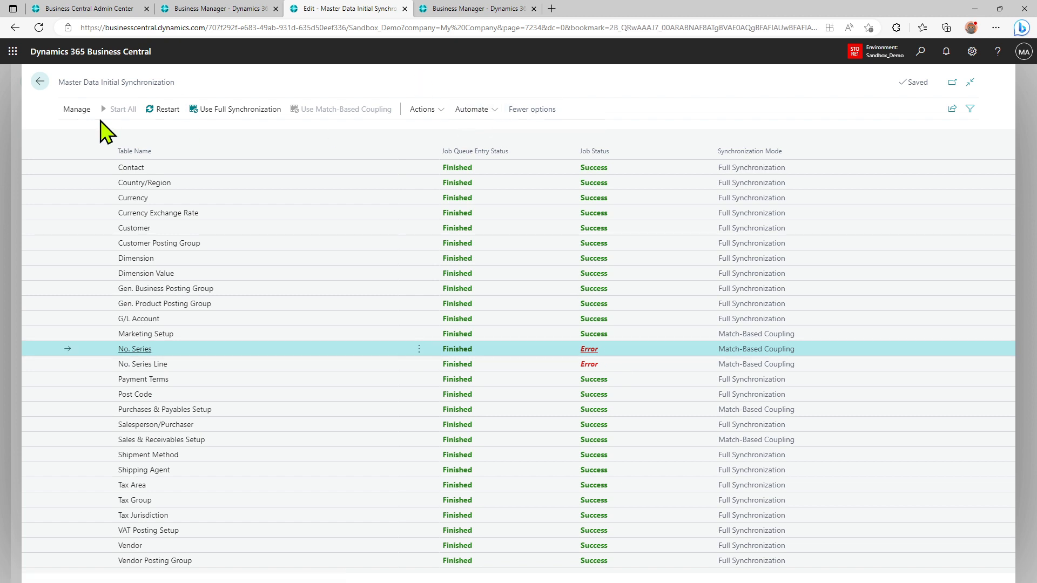
left_click(40, 82)
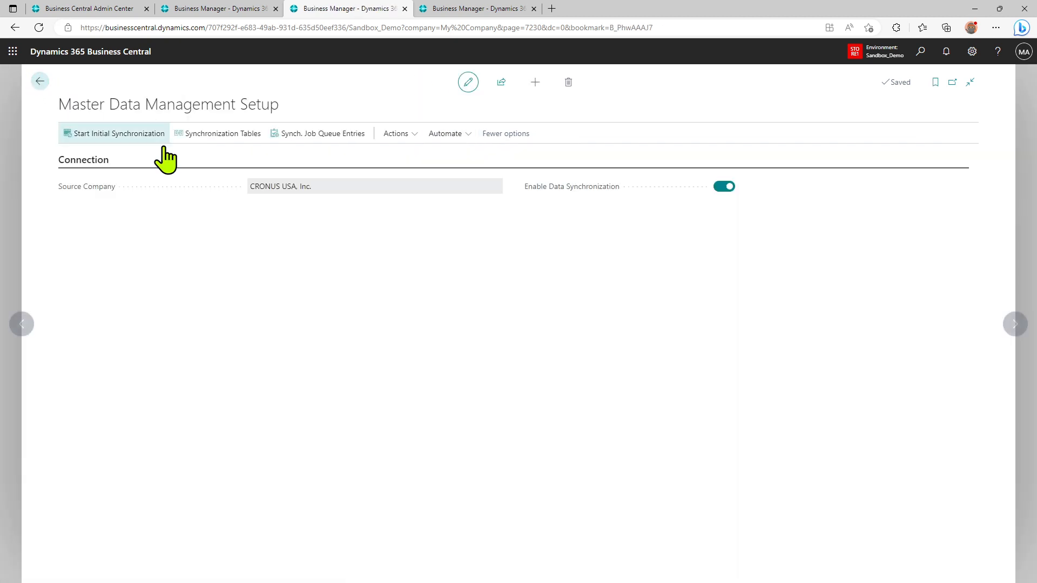
left_click(106, 133)
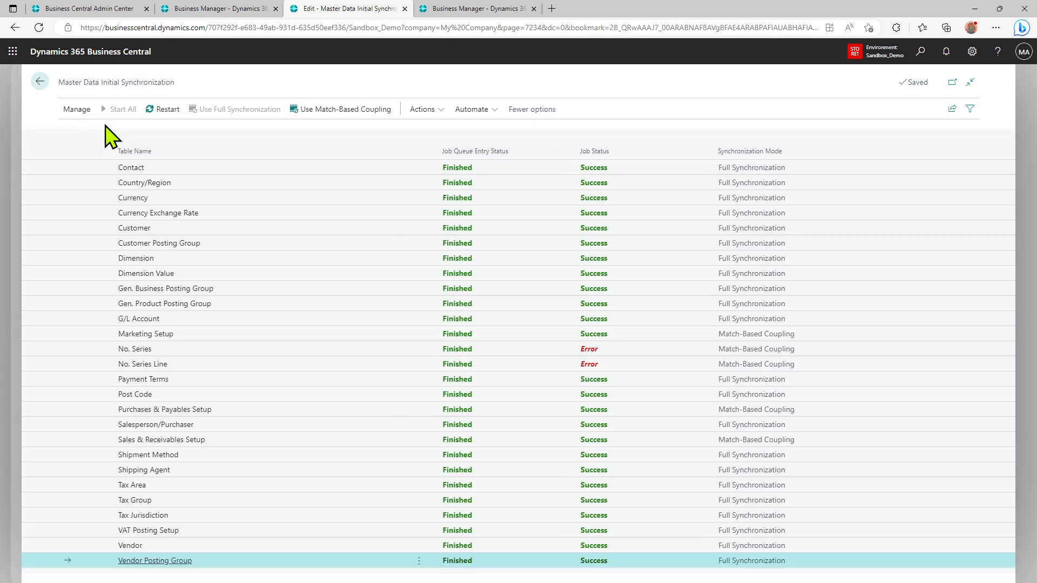
- Restart the initial synchronization of the No. Series table and the No. Series Line table, and check the job statuses of all tables
left_click(544, 352)
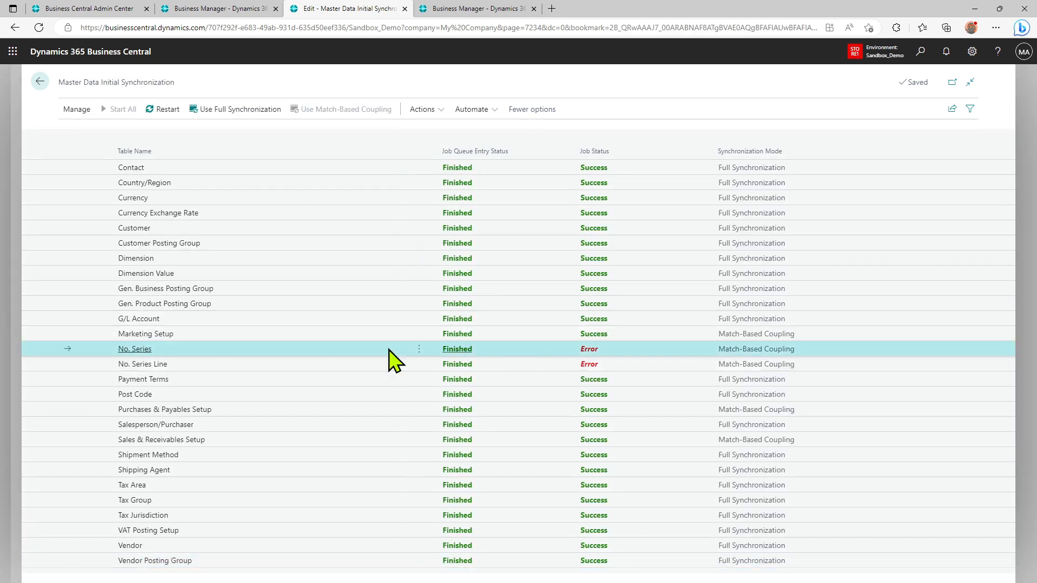
left_click(419, 349)
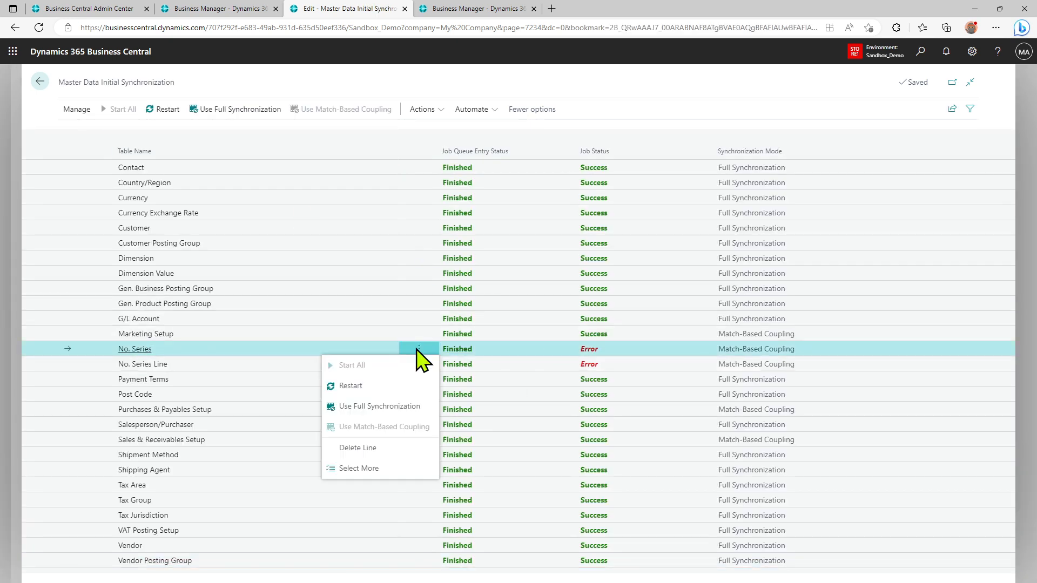
left_click(403, 386)
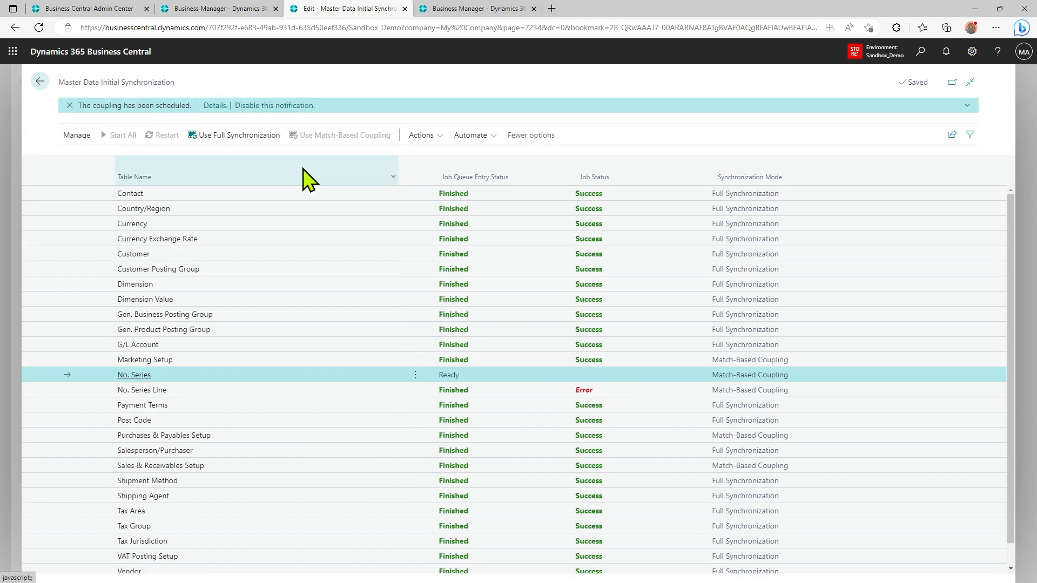
left_click(415, 390)
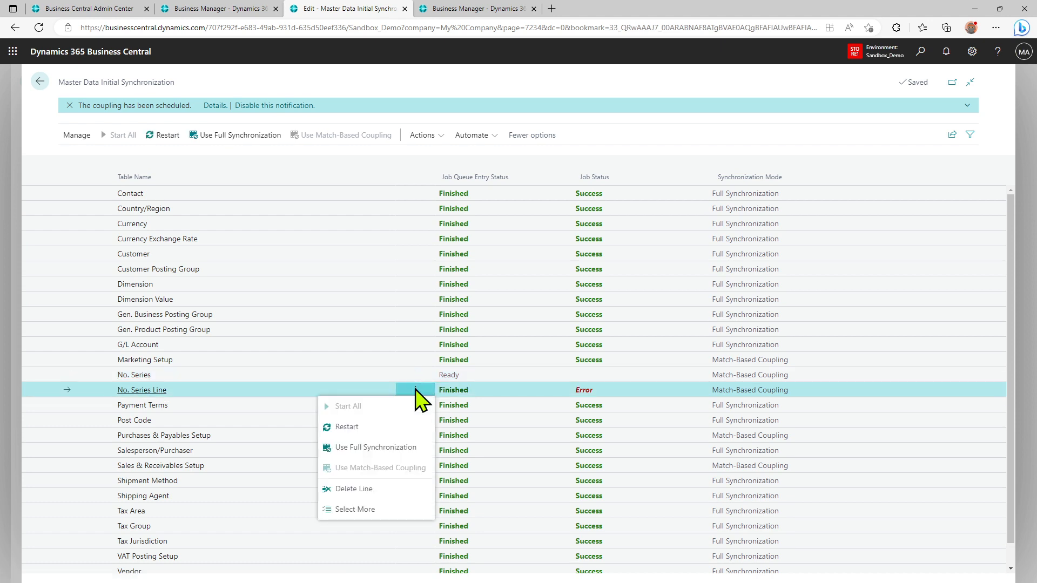
left_click(379, 428)
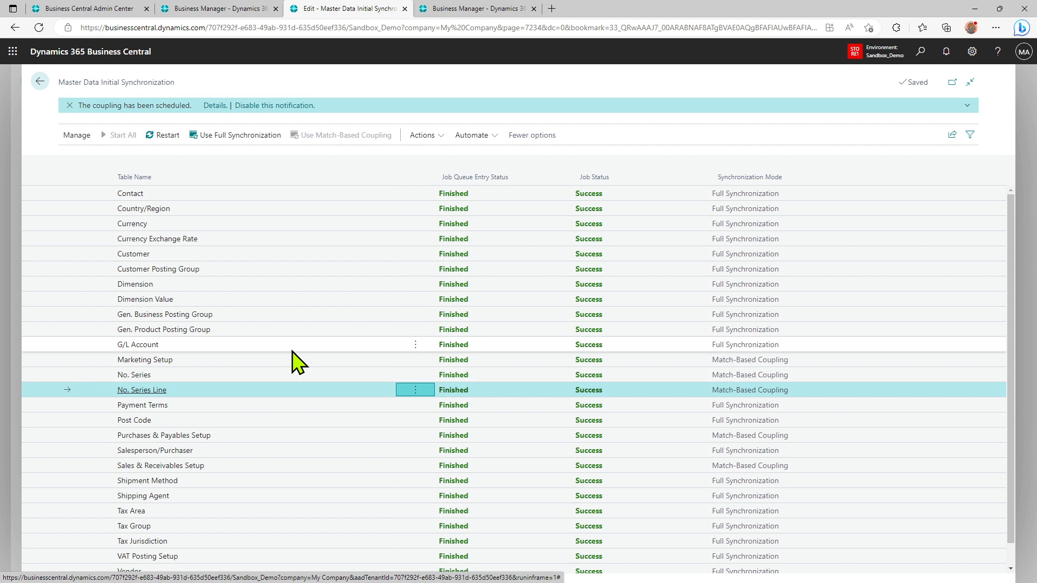
scroll(299, 362, "down", 1)
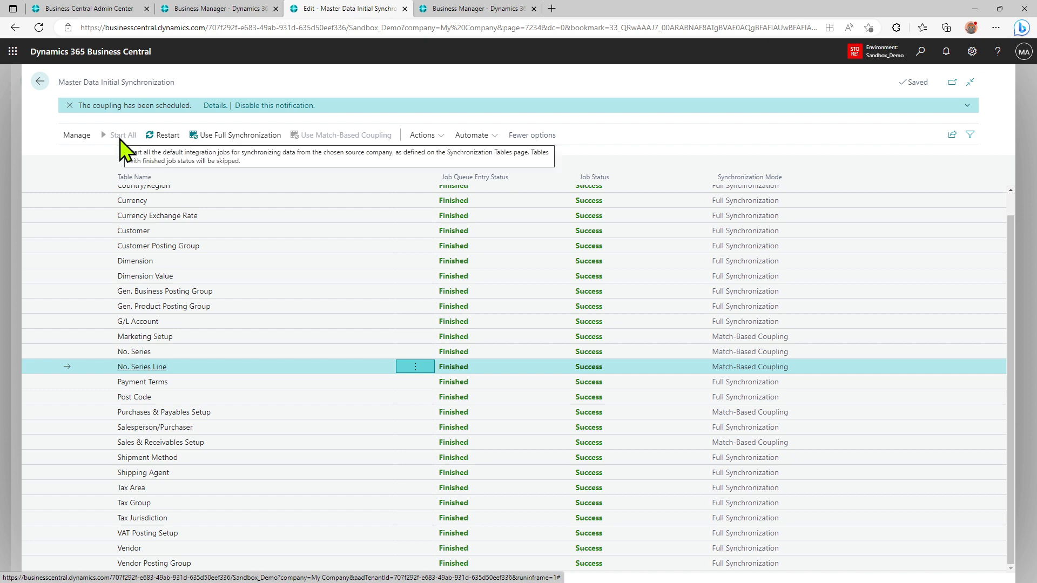
scroll(162, 287, "up", 1)
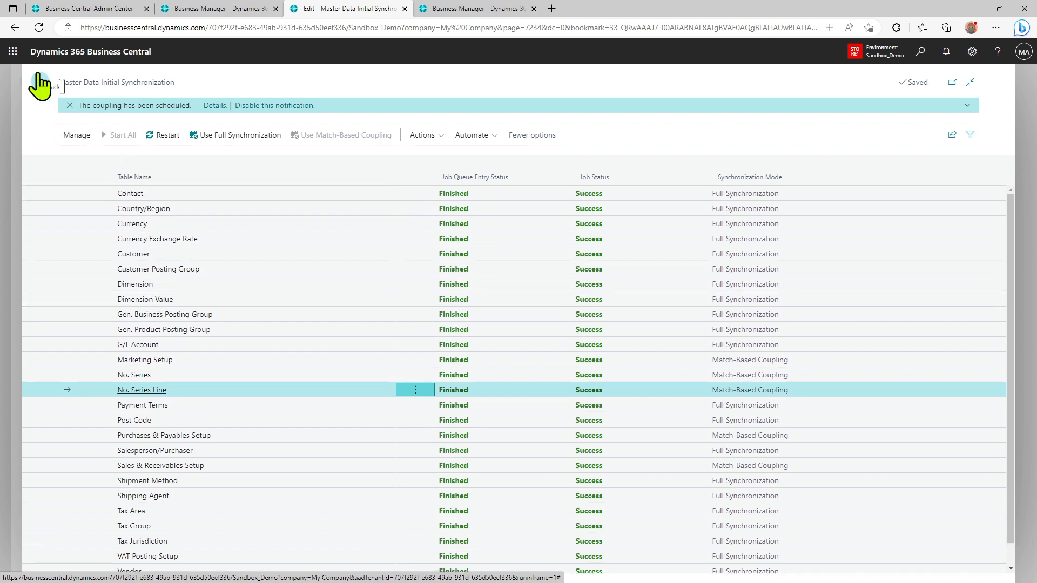
- Return to My Company's home page, open its Customers list and show the customers as tall tiles
left_click(41, 85)
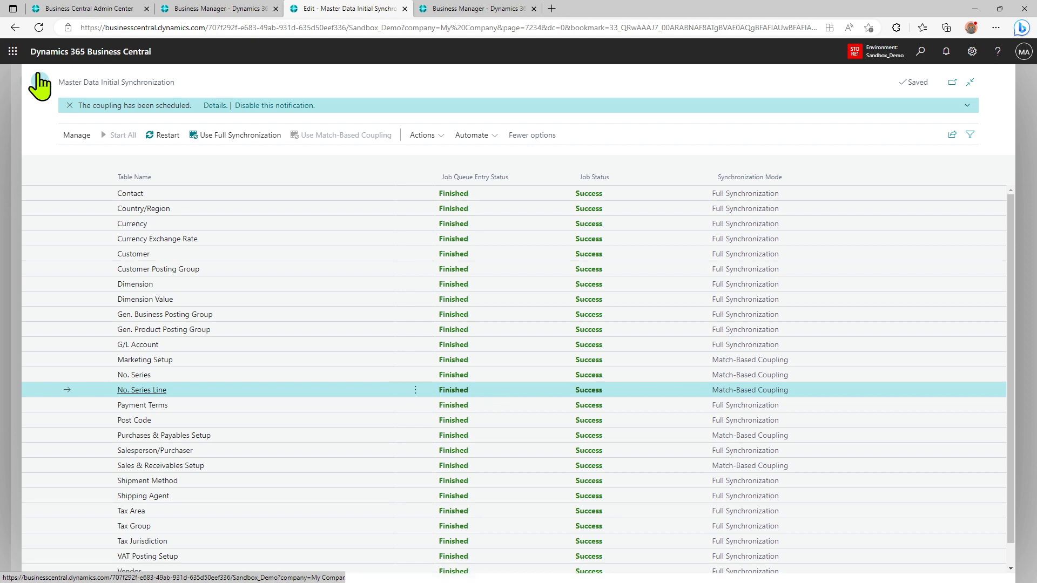
left_click(40, 86)
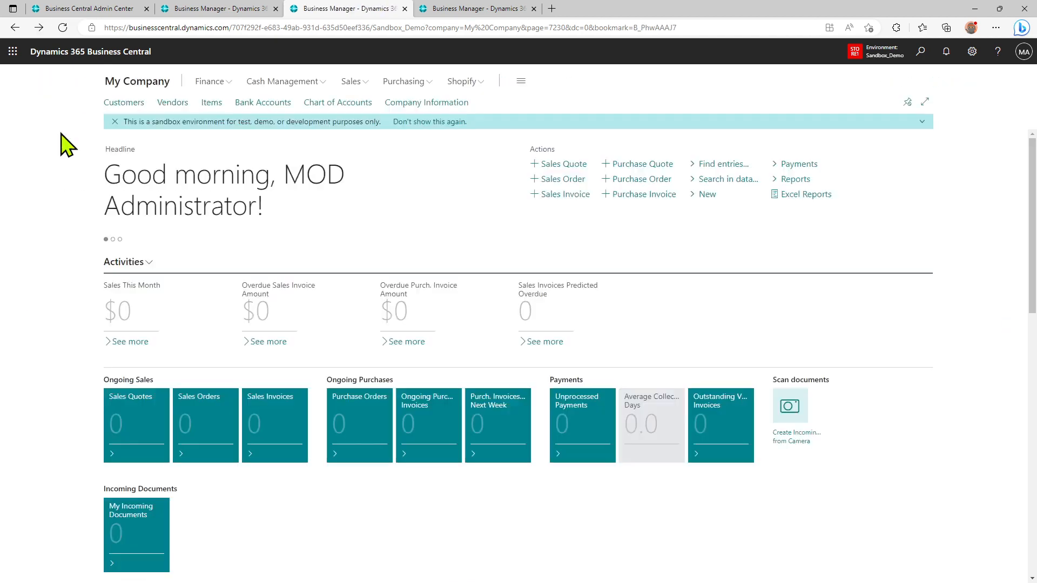
left_click(123, 103)
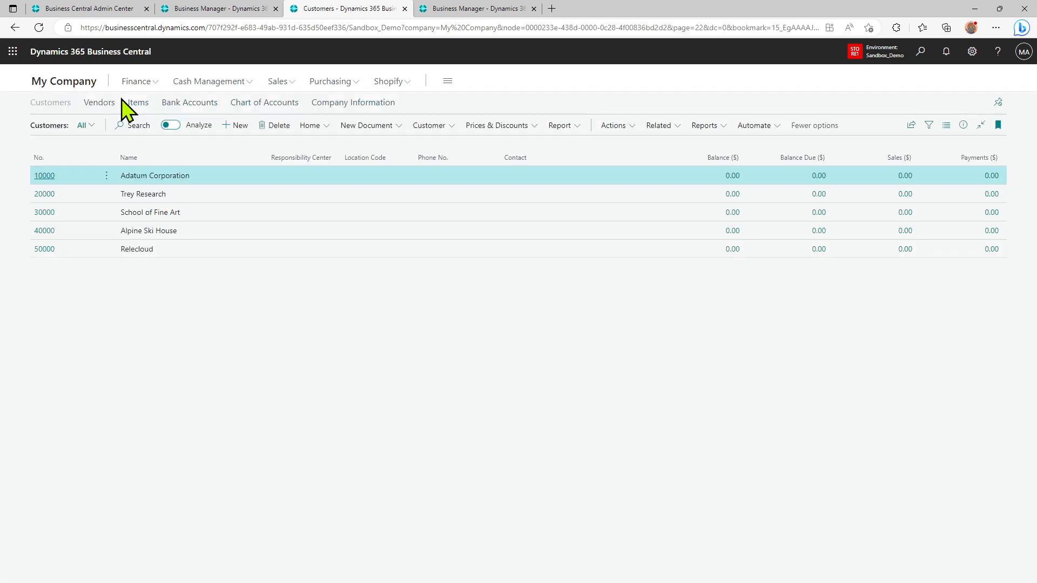
left_click(945, 126)
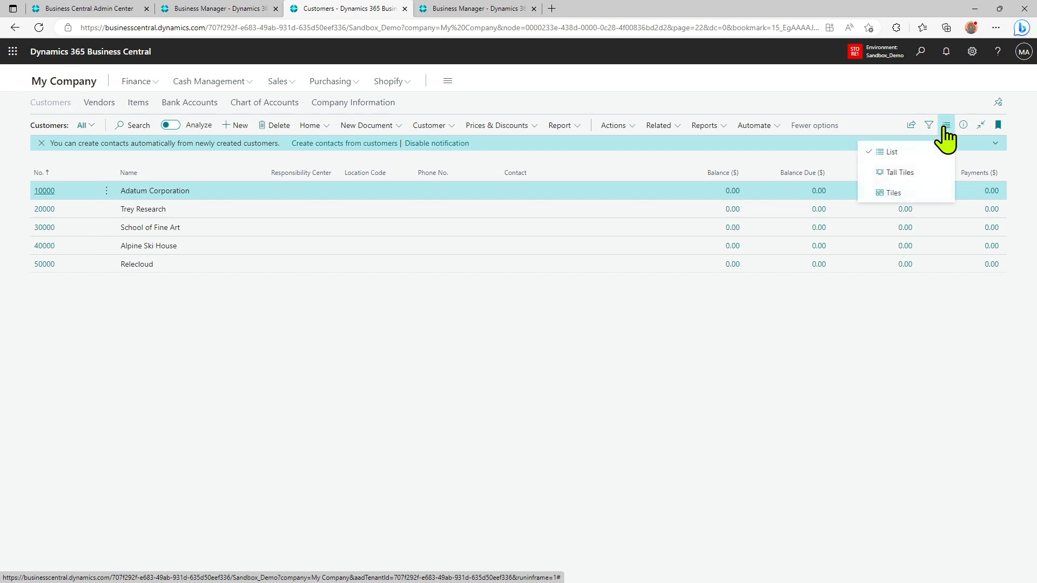
left_click(899, 173)
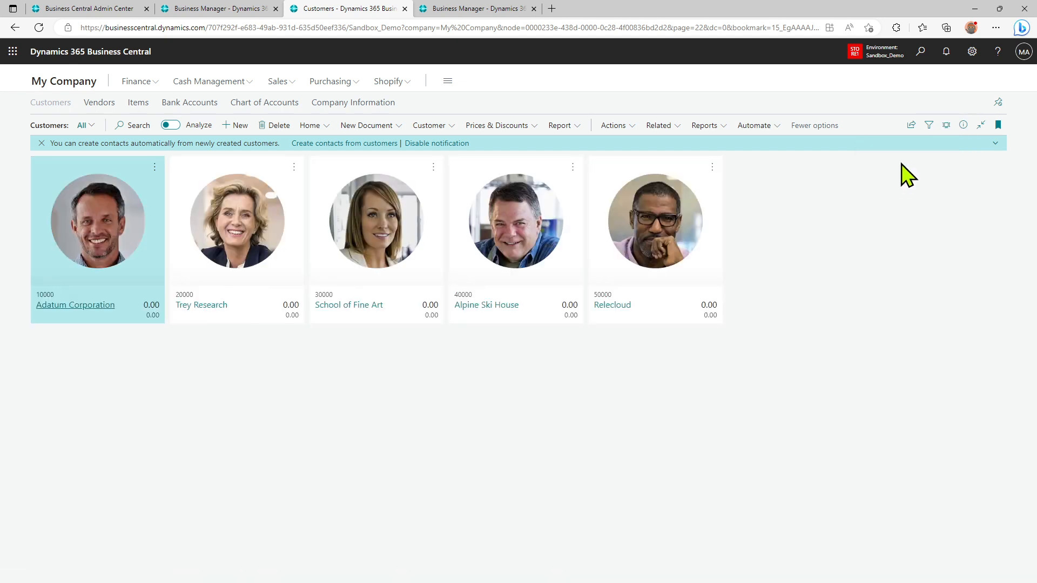
- Open the Customers list of CRONUS USA, Inc. and compare its customers with those of My Company, ending in My Company
left_click(241, 9)
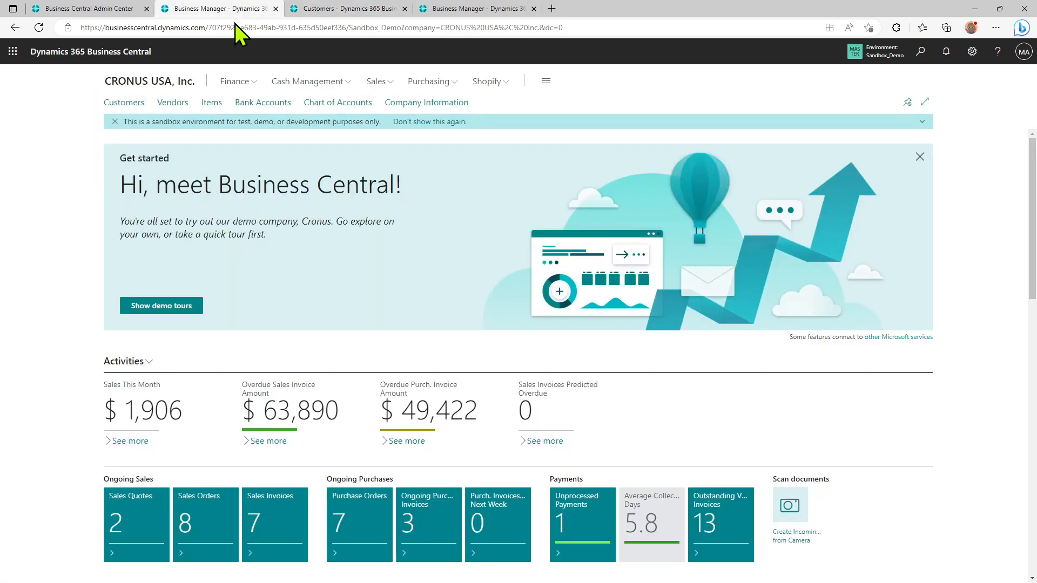
left_click(123, 104)
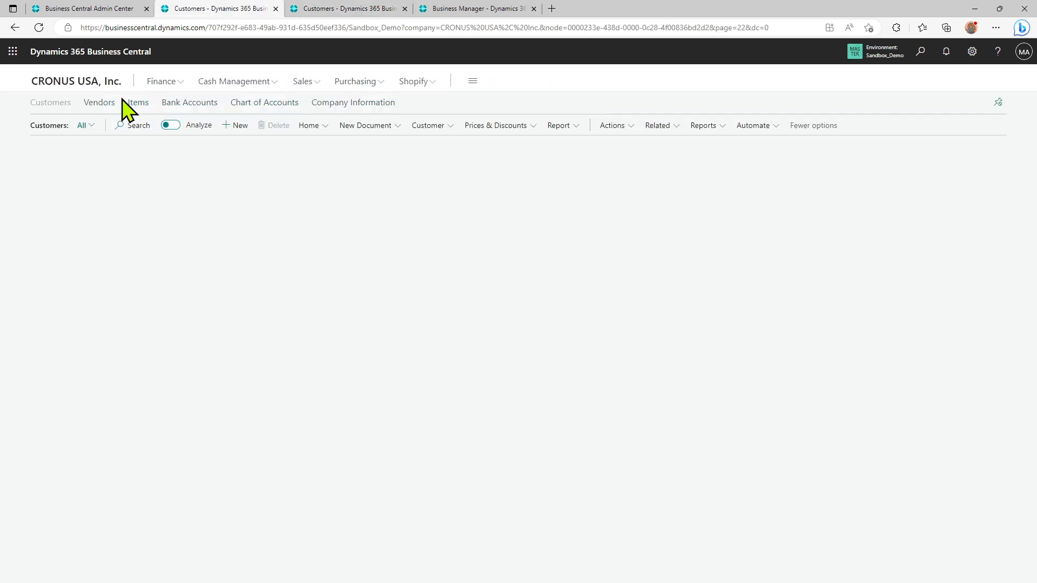
left_click(304, 9)
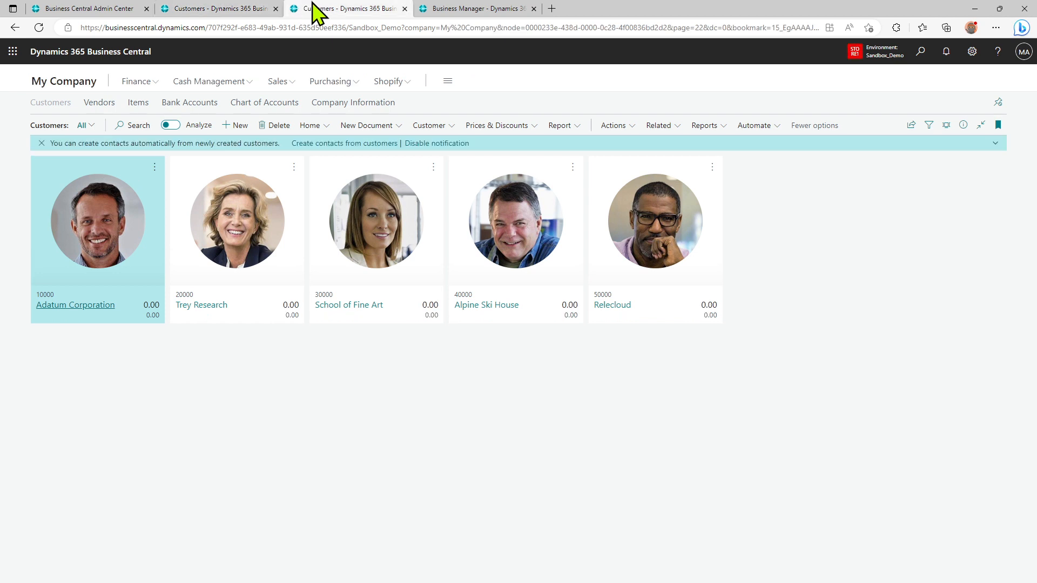
left_click(221, 11)
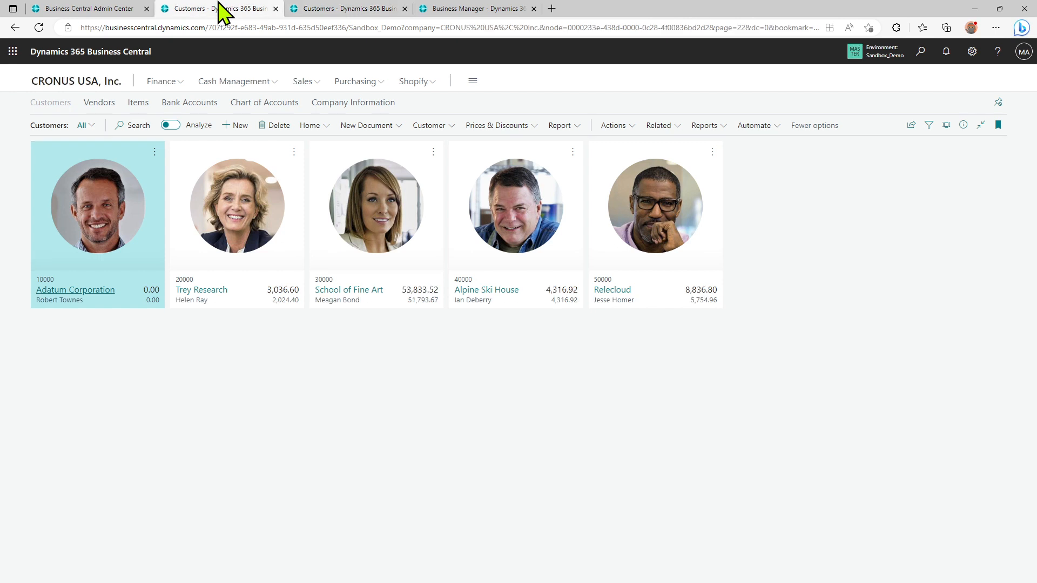
left_click(340, 10)
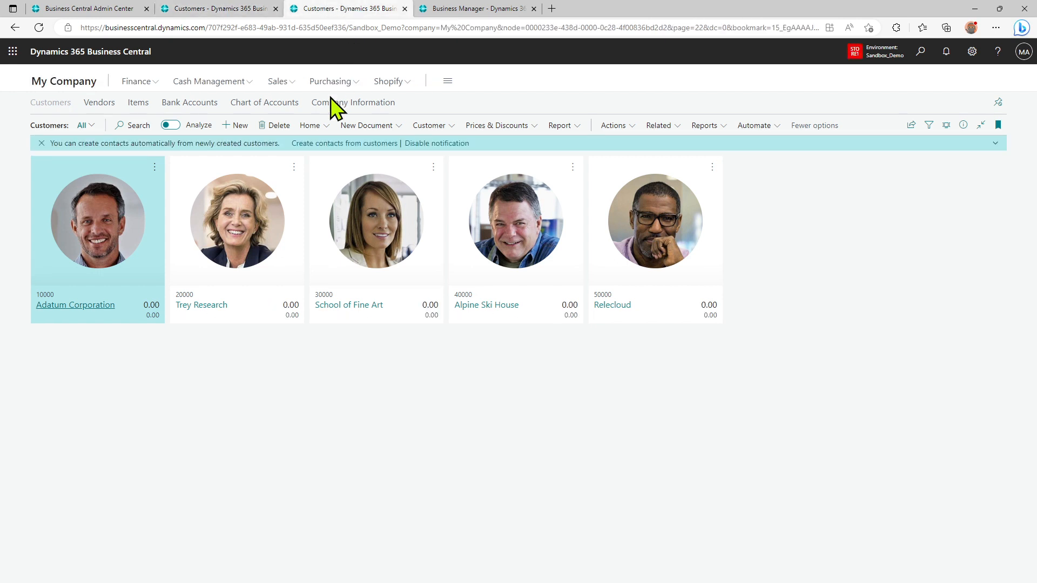
- Search for "mdm", open the Master Data Management Setup of My Company and review its additional actions
left_click(922, 53)
type("mdm")
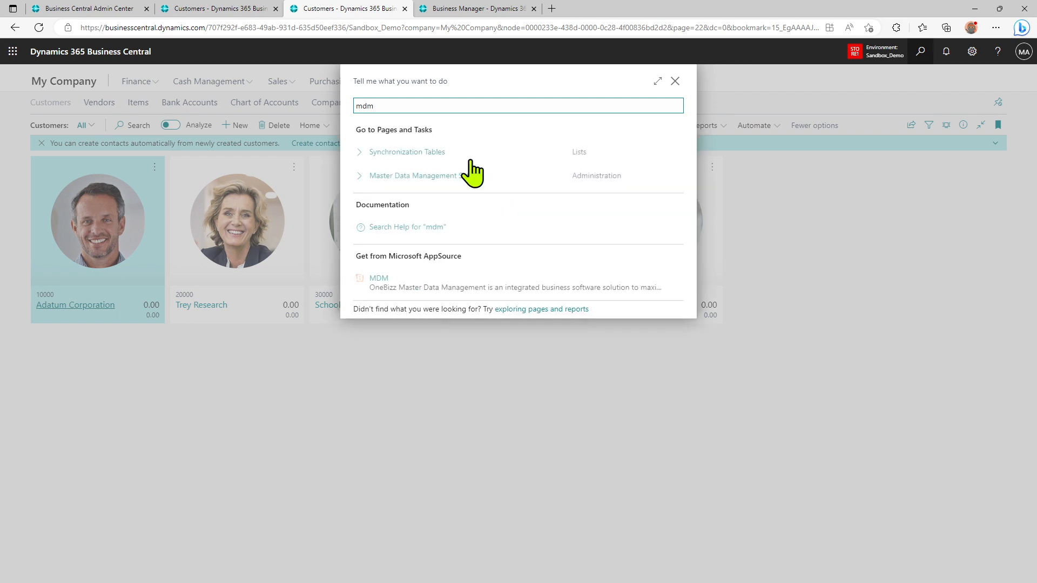
left_click(446, 181)
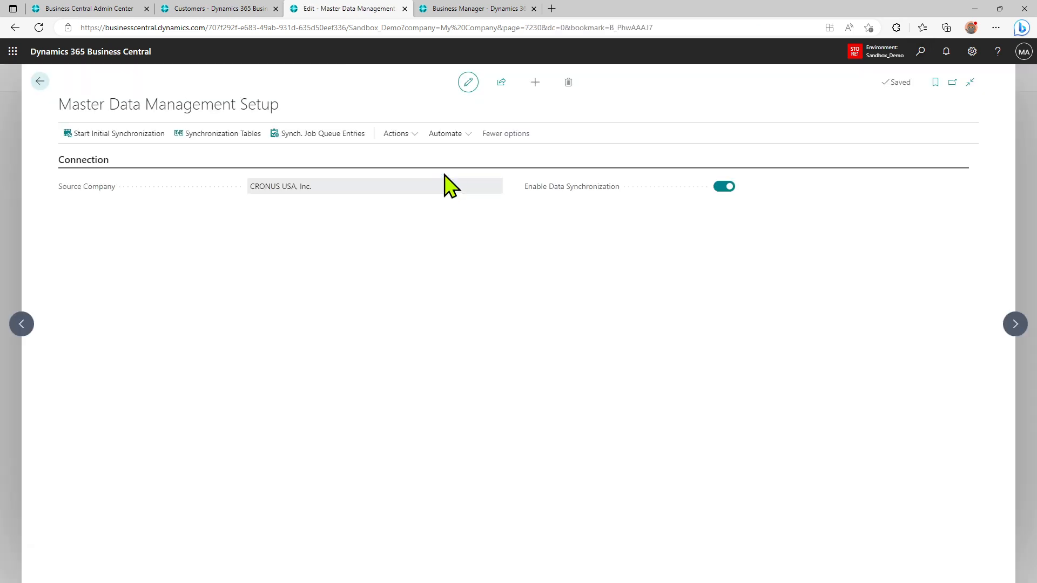
left_click(400, 132)
mouse_move(451, 244)
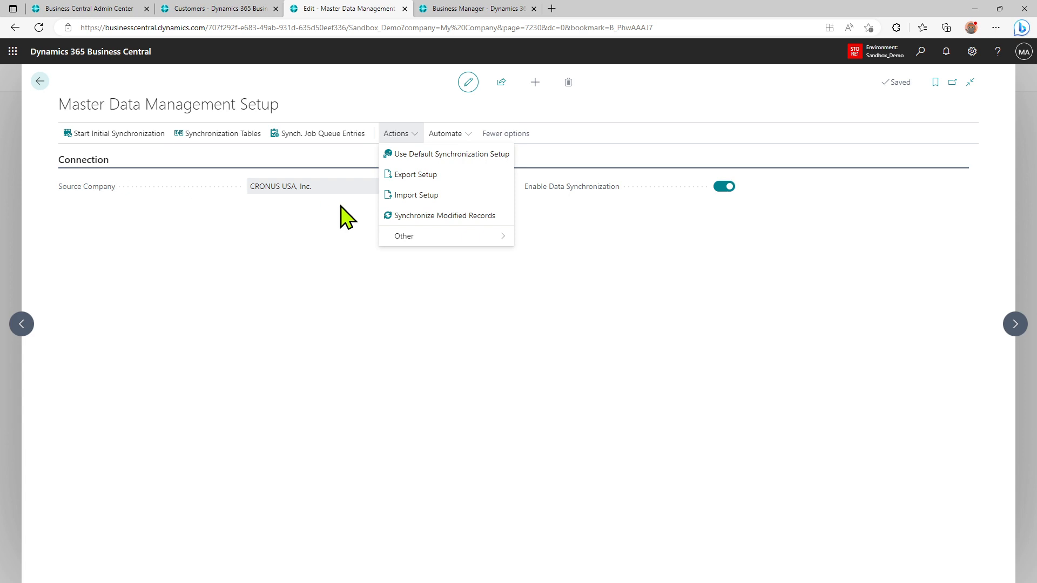
- Open the job queue entries of the Contact synchronization table and clear the Record ID to Process filter to list all synchronization jobs
left_click(246, 135)
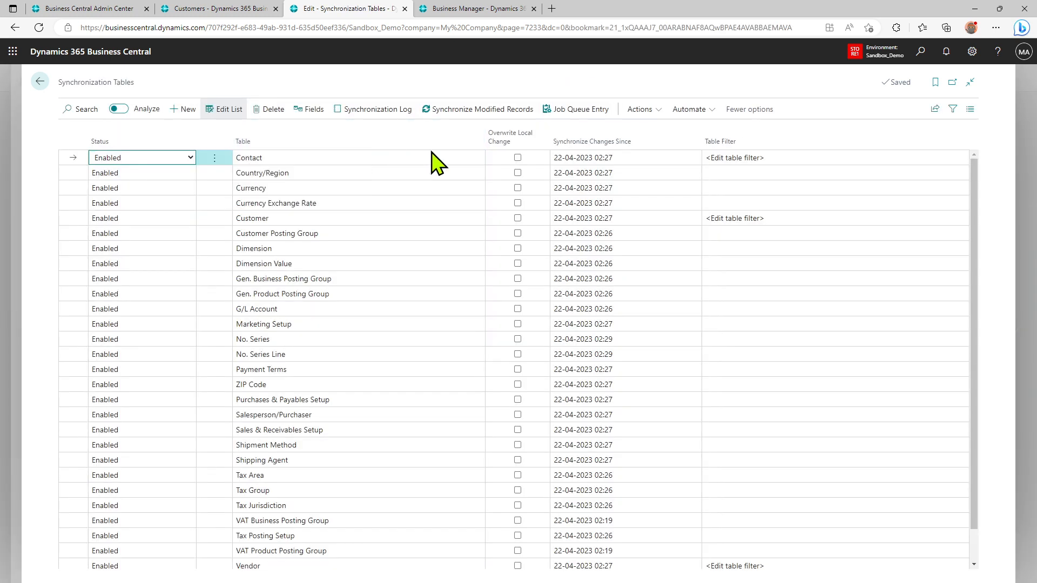
left_click(600, 112)
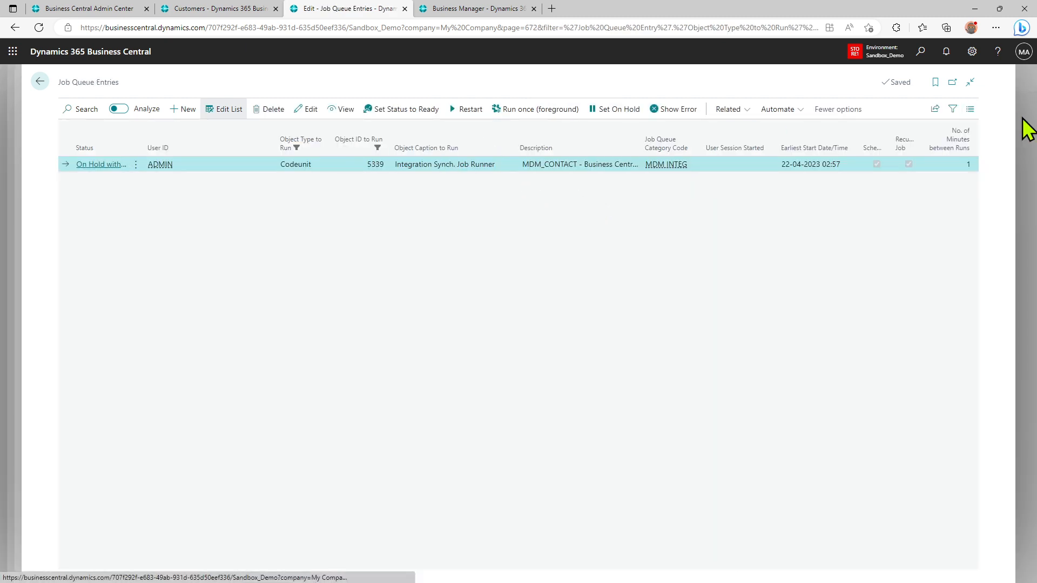
left_click(953, 109)
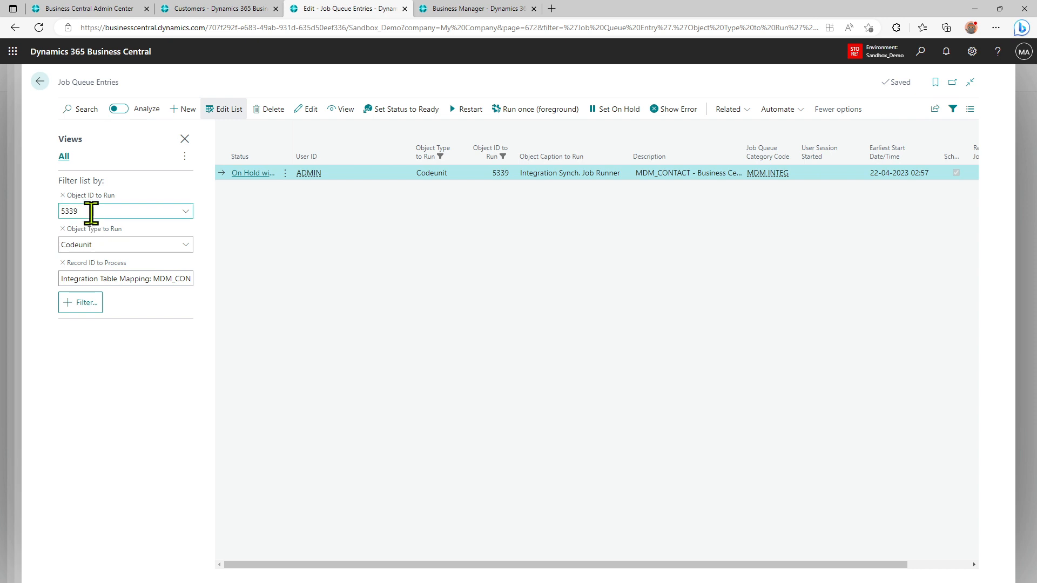
left_click(113, 278)
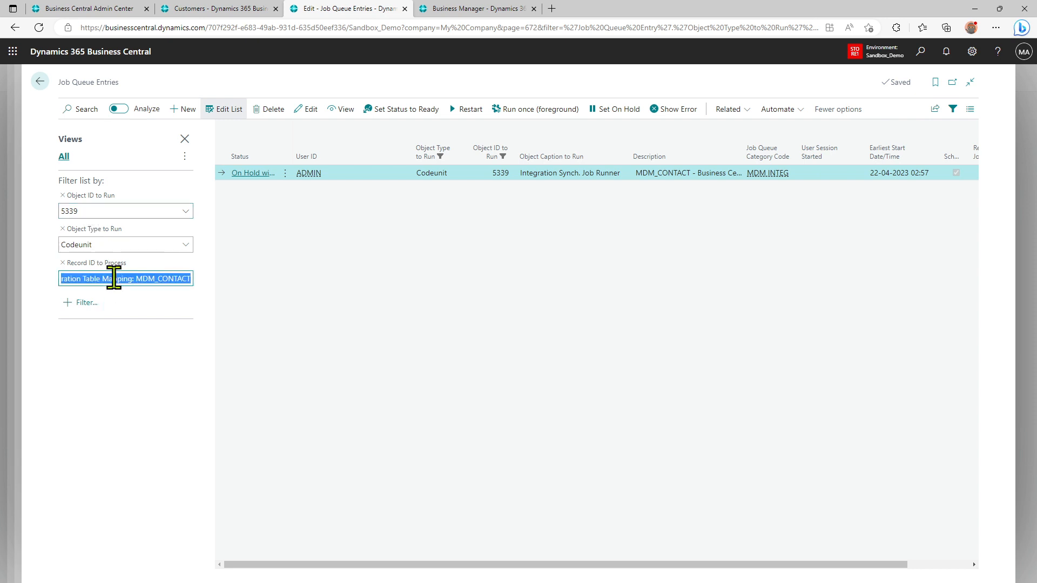
key("Delete")
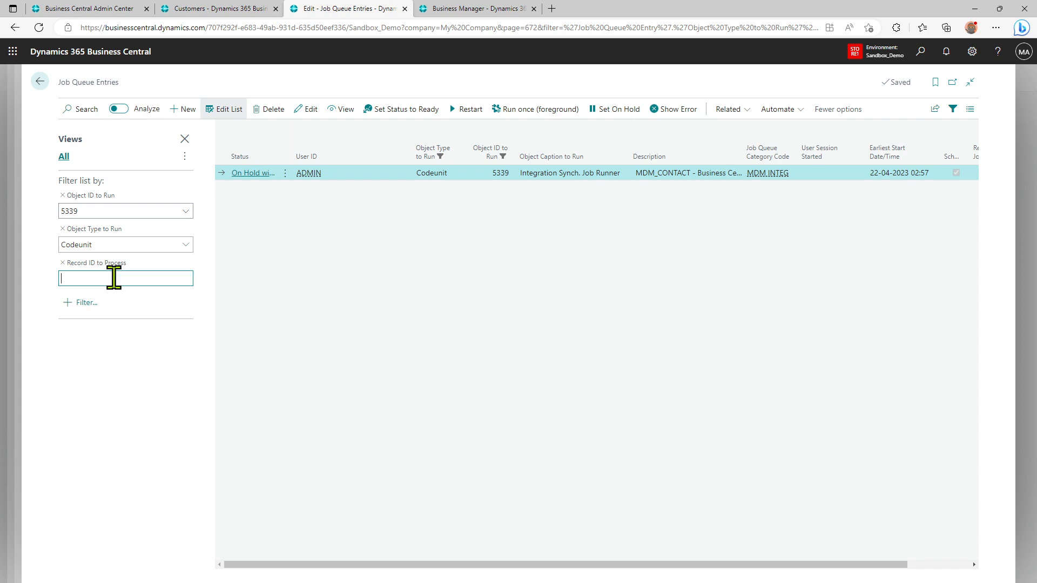
key("Tab")
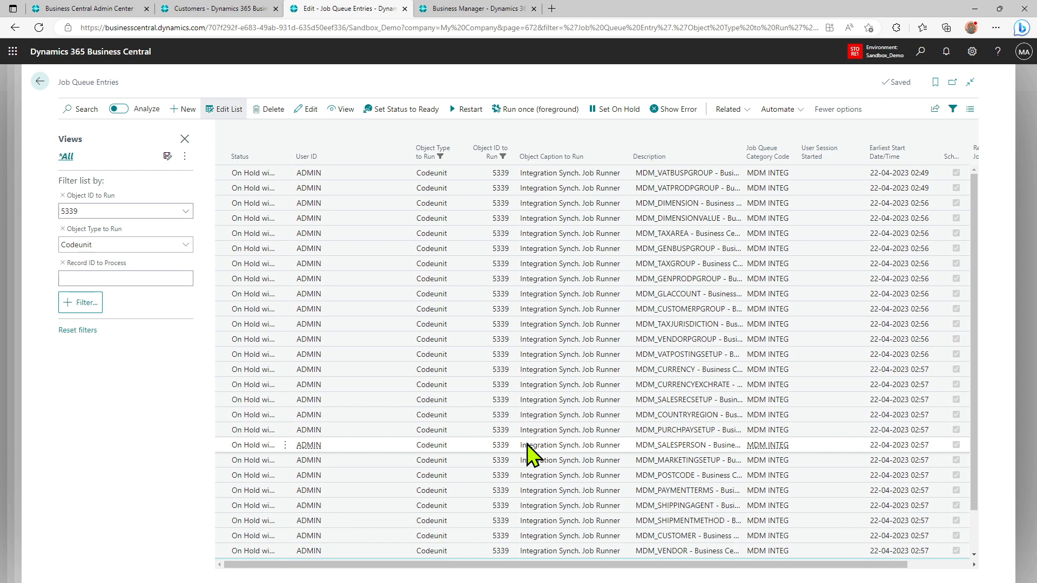
scroll(527, 446, "down", 1)
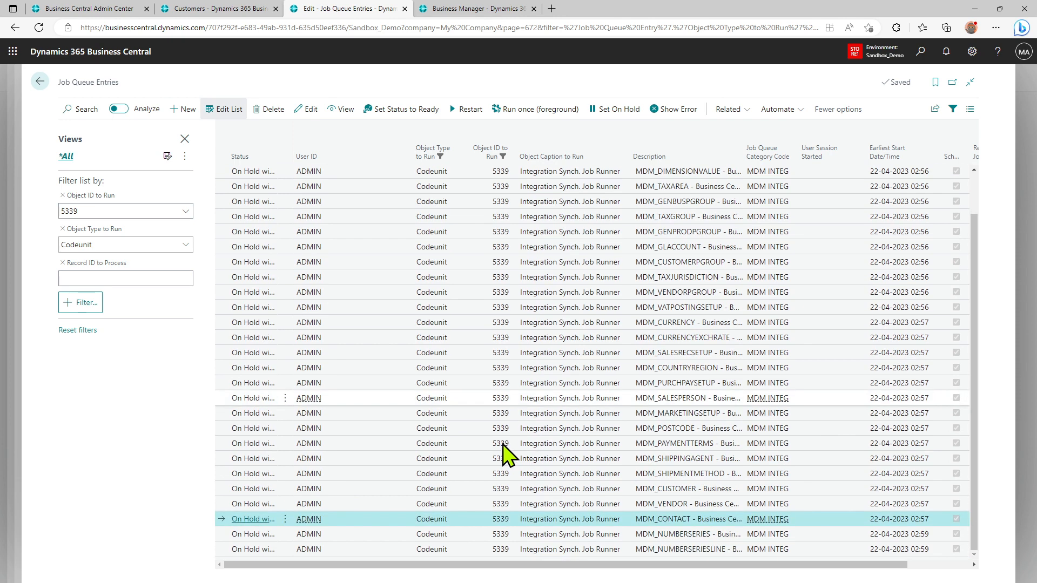
- Review the recurrence settings of the MDM_CONTACT job queue entry and return to the Customers list of My Company
left_click(253, 519)
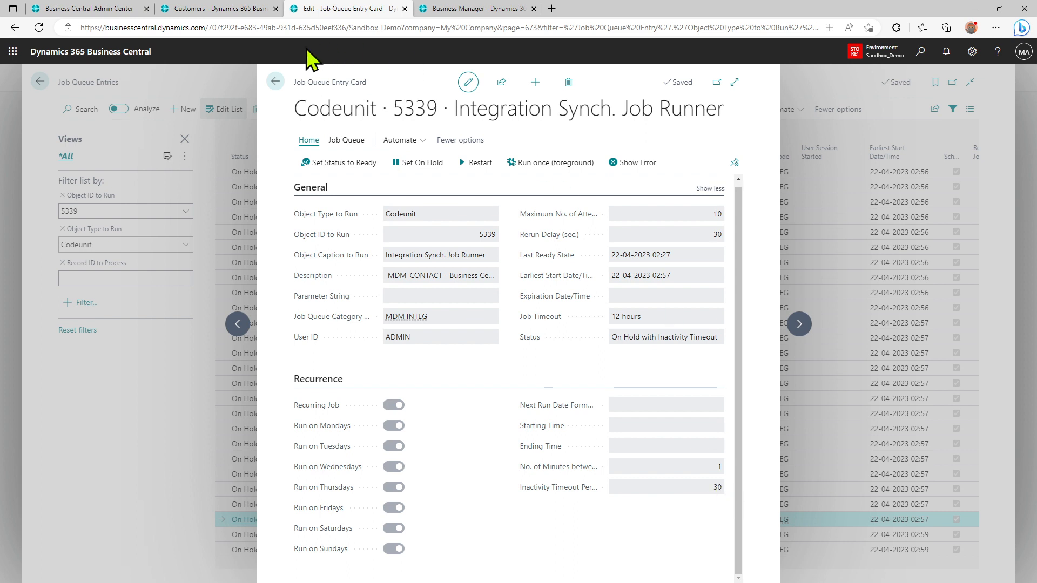
left_click(275, 81)
left_click(41, 82)
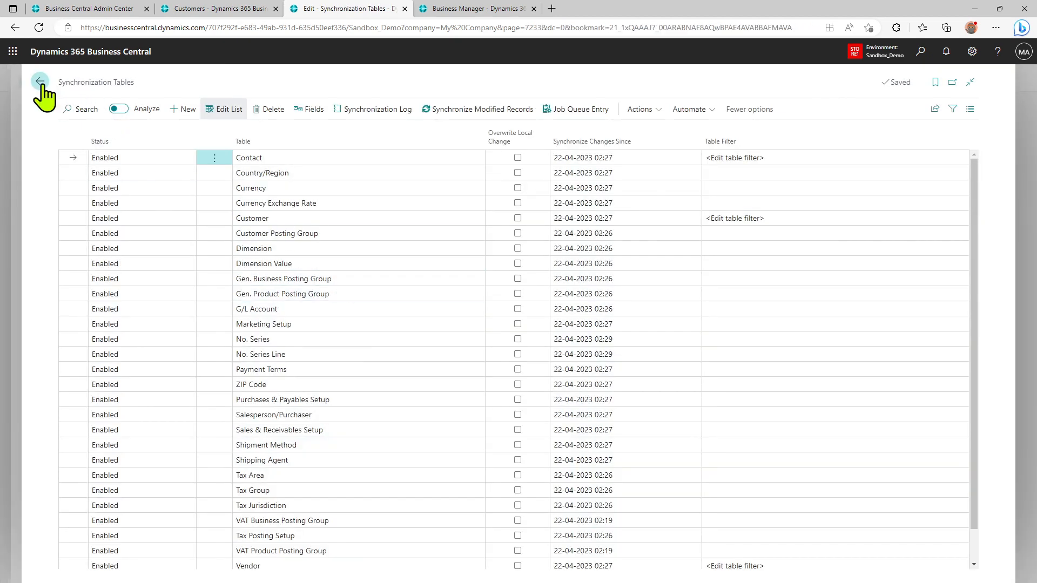
left_click(40, 81)
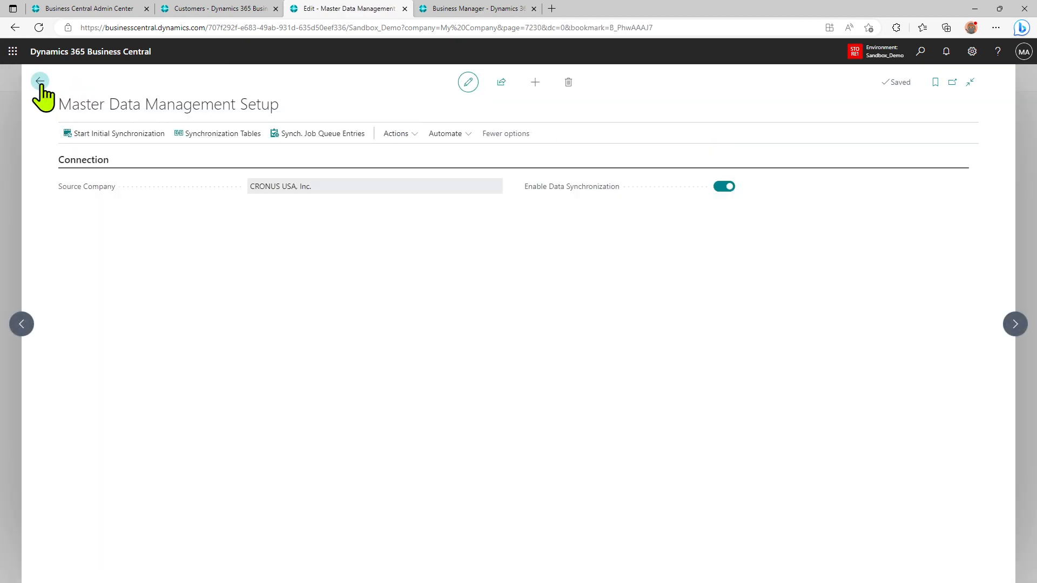
left_click(40, 81)
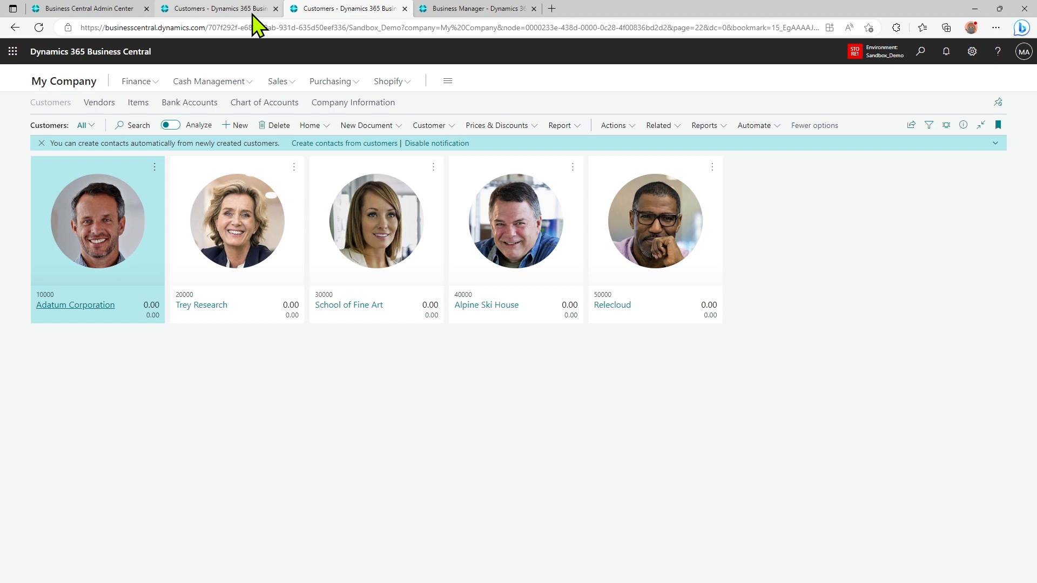
- In CRONUS USA, Inc., replace the name of customer Adatum Corporation with a person's full name and return to the Customers list
mouse_move(252, 14)
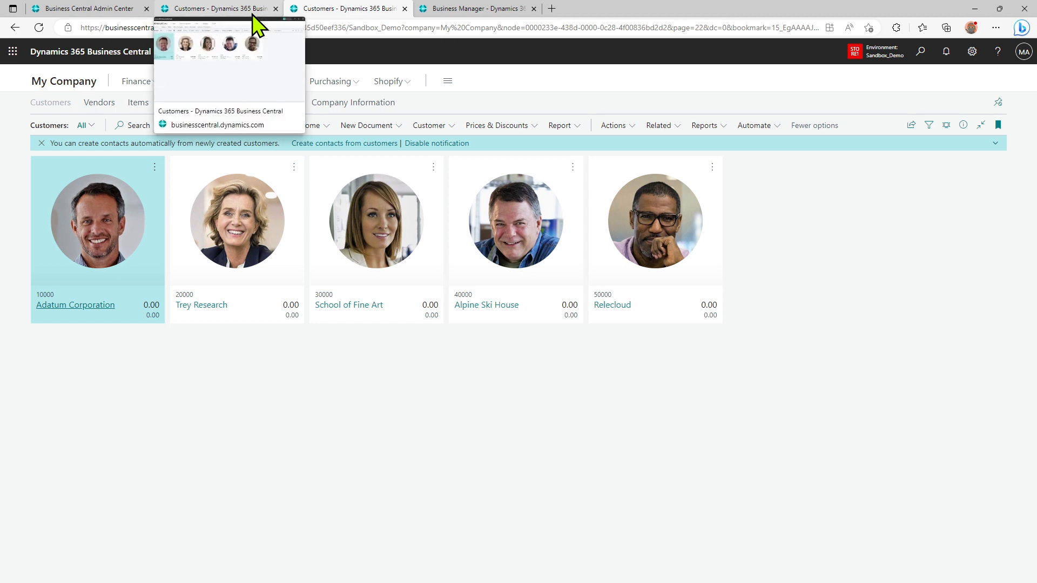
left_click(251, 14)
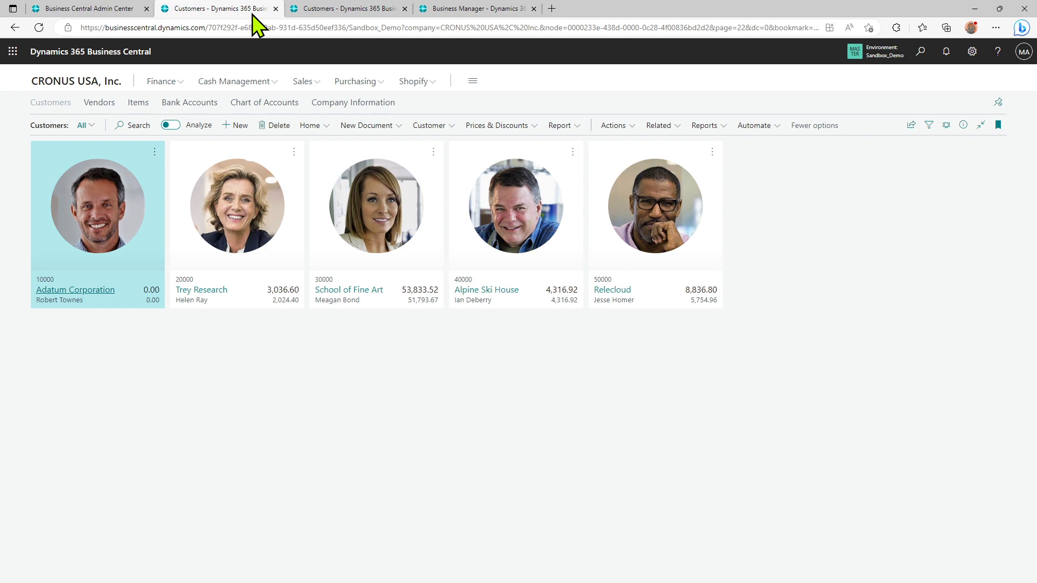
left_click(62, 291)
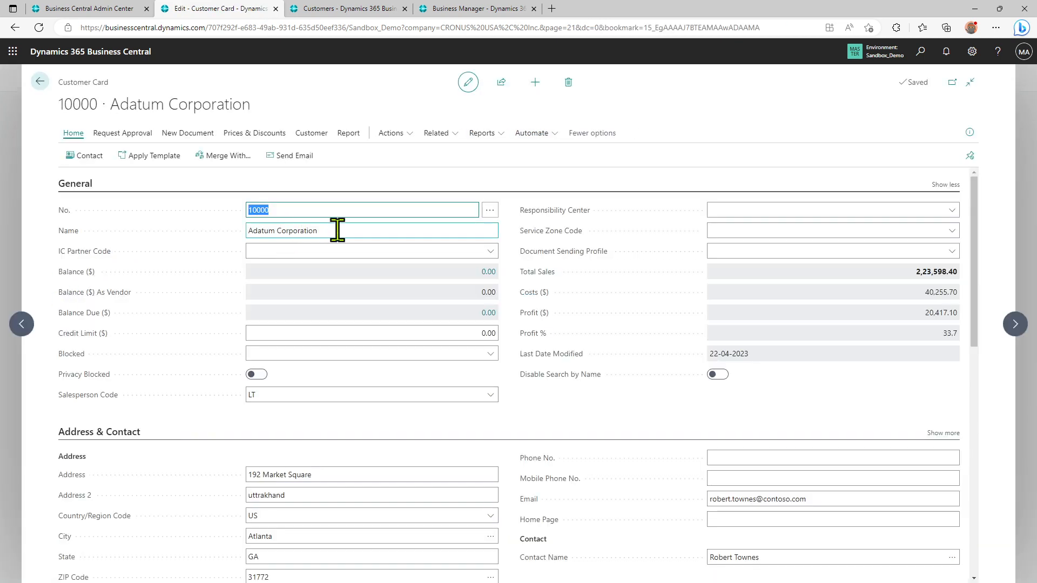
left_click(338, 230)
type("Saurav Dhyani")
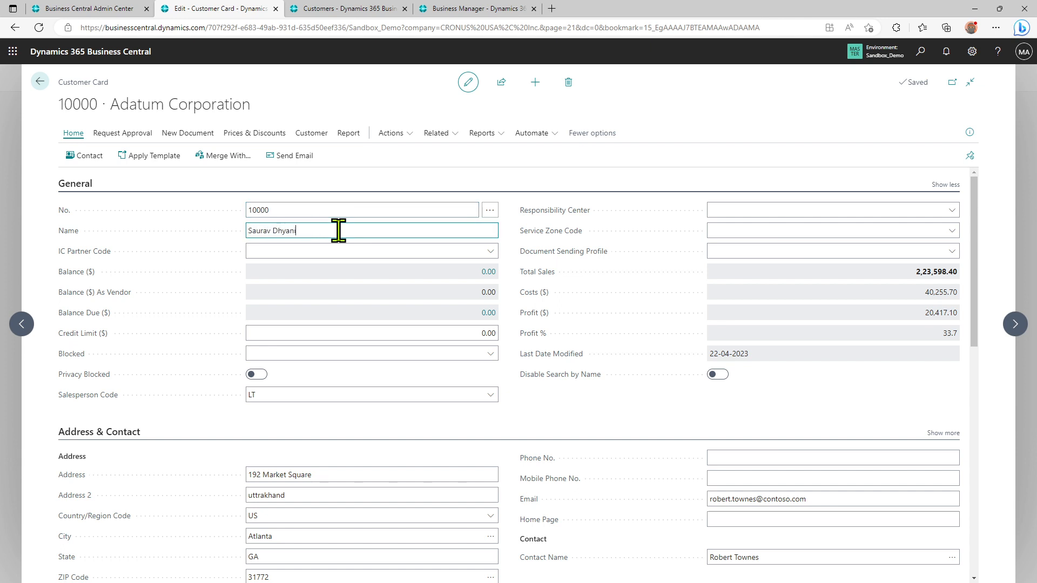
key("Tab")
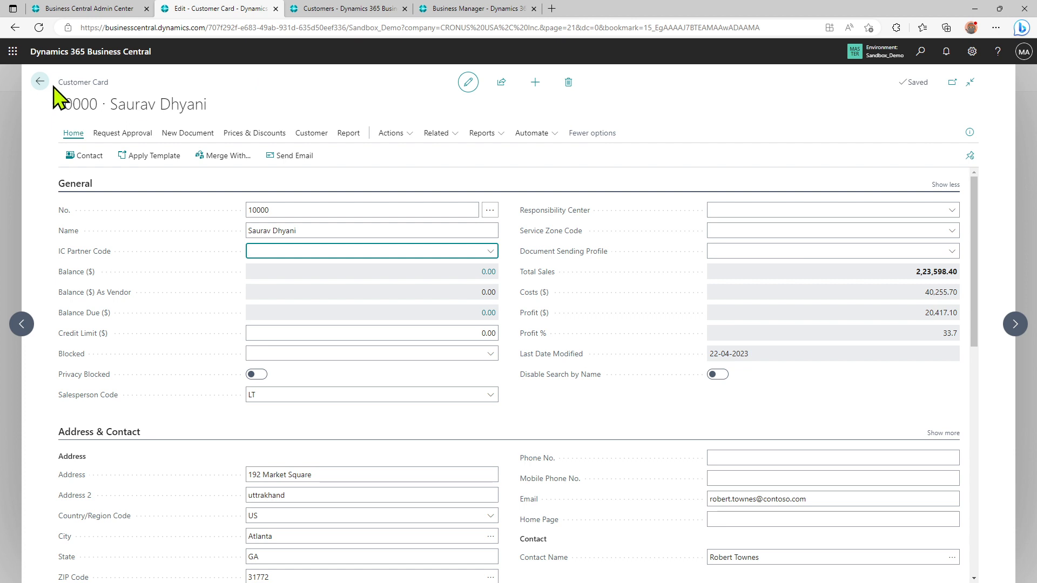
left_click(39, 81)
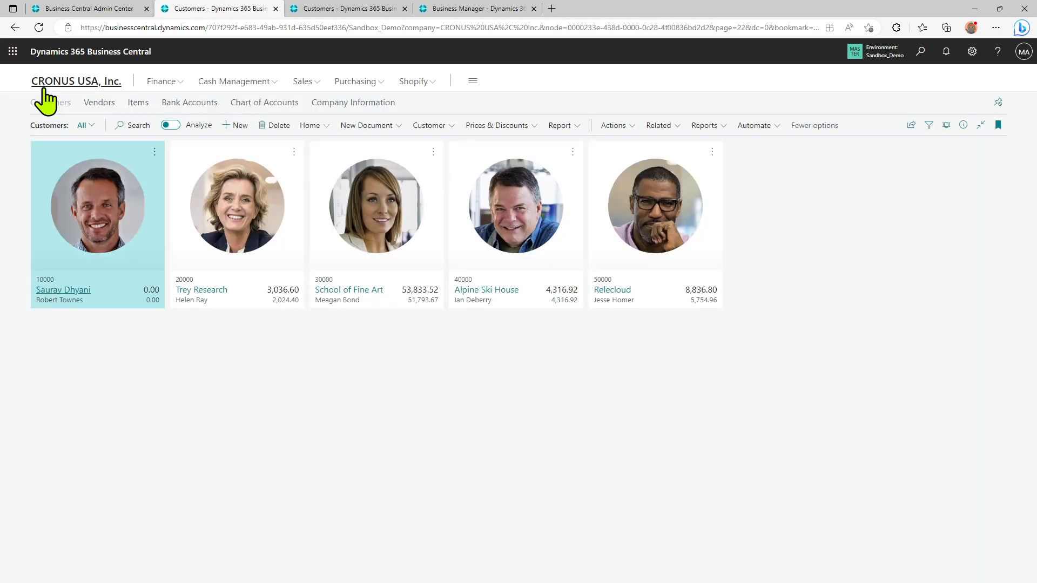
- In My Company, open the first customer's card to check the synchronized name, and set its Salesperson Code to HR
left_click(327, 8)
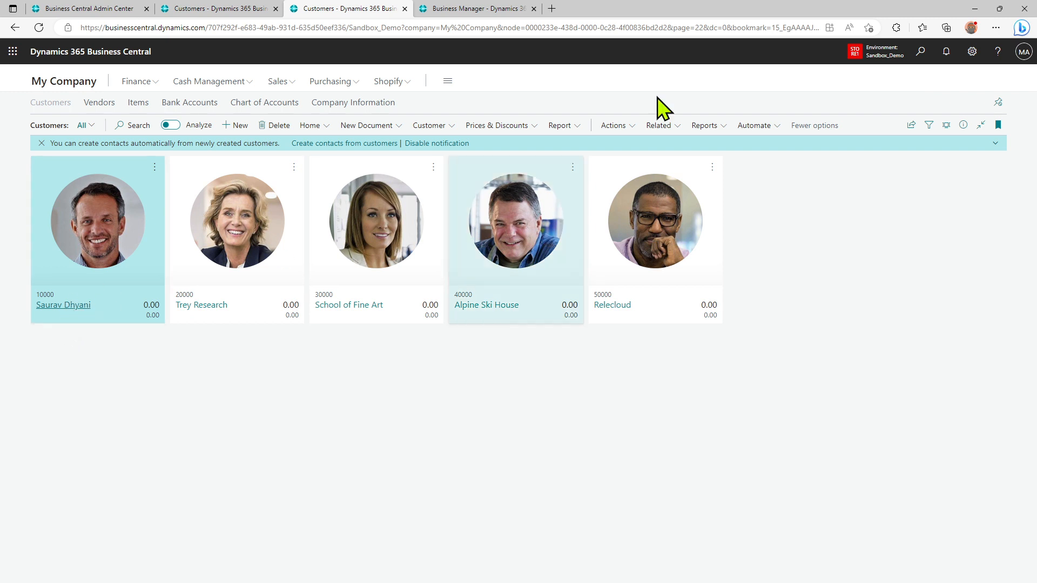
left_click(66, 306)
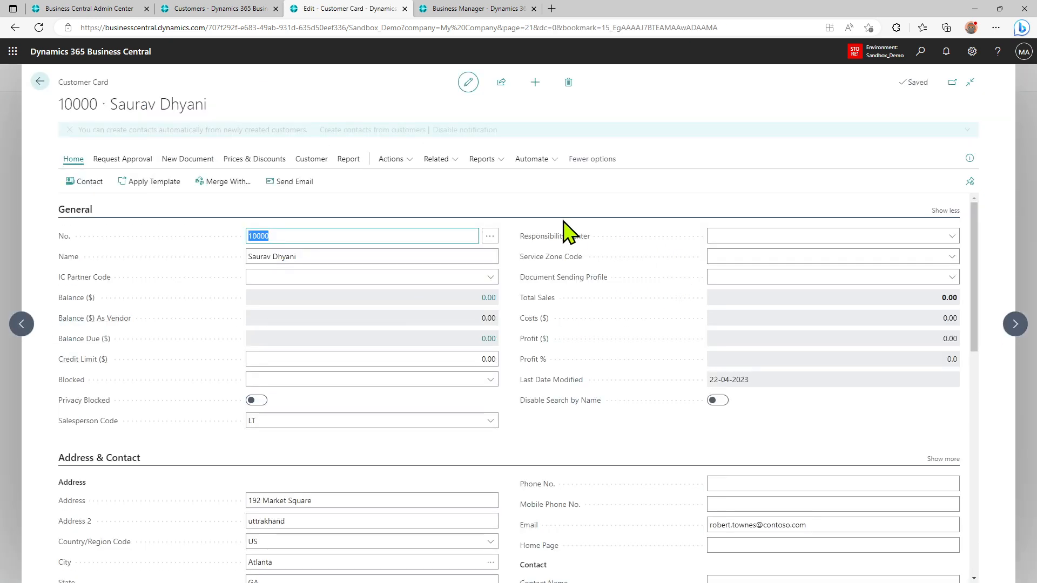
left_click(492, 426)
left_click(491, 425)
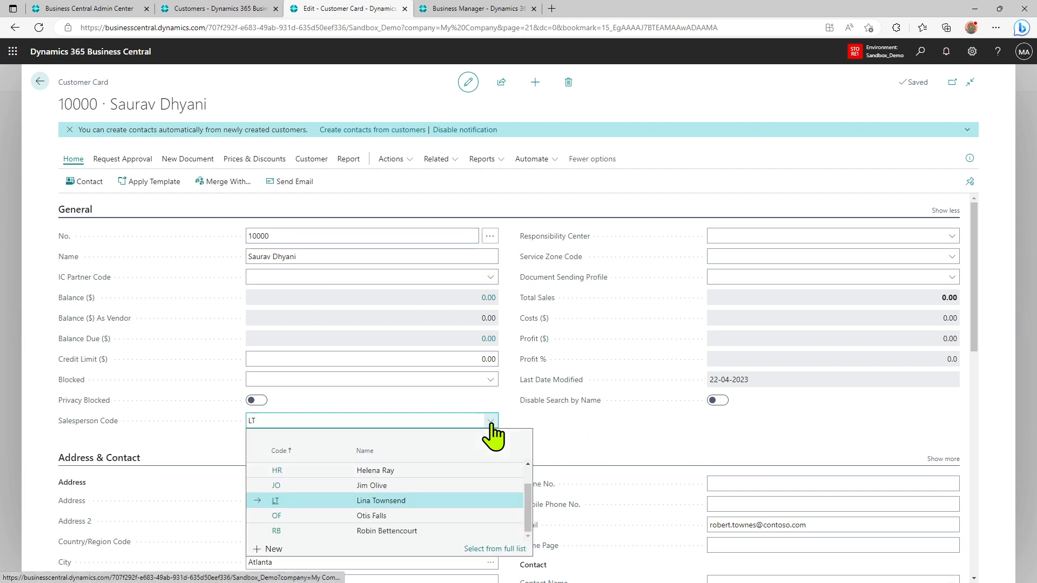
left_click(323, 470)
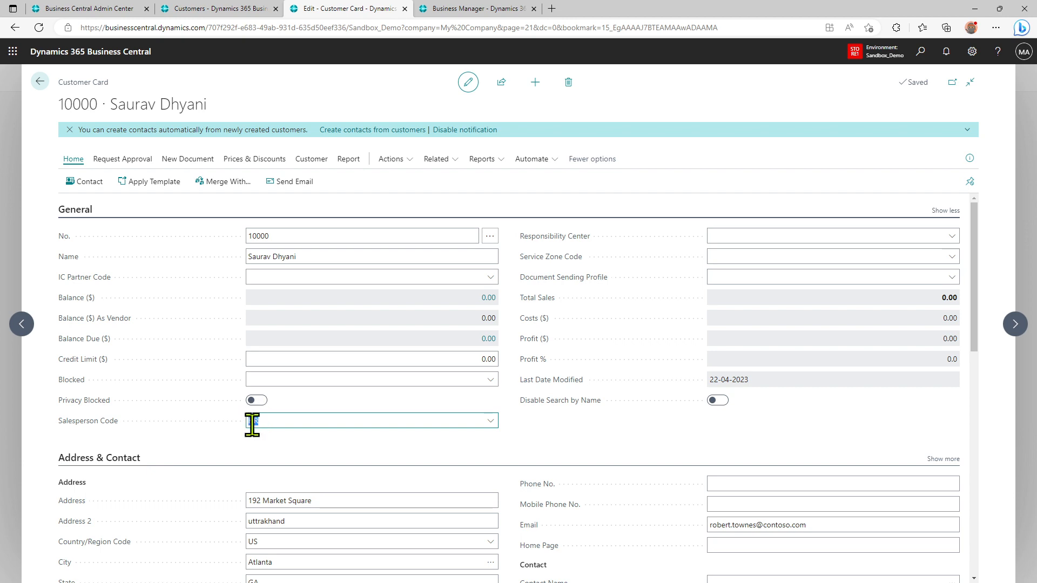
- Set the same customer's Salesperson Code to OF in CRONUS USA, Inc. and return to the Customers list
left_click(226, 13)
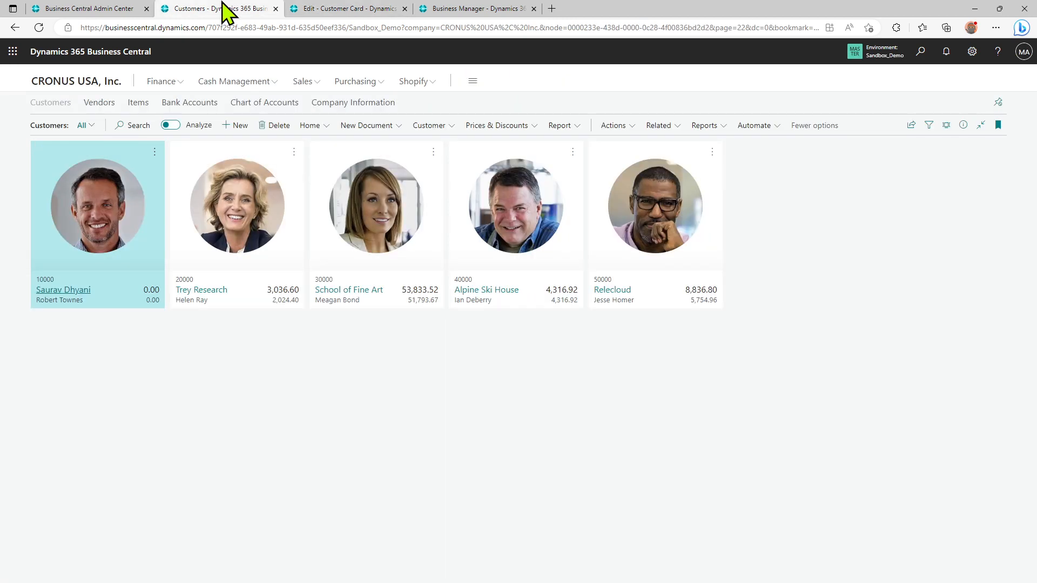
left_click(74, 292)
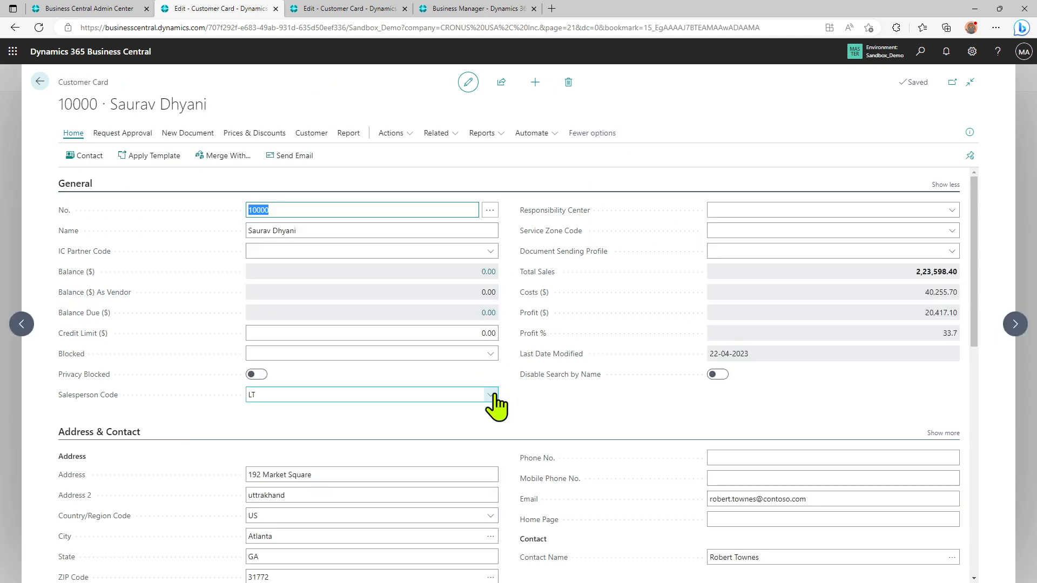
left_click(491, 395)
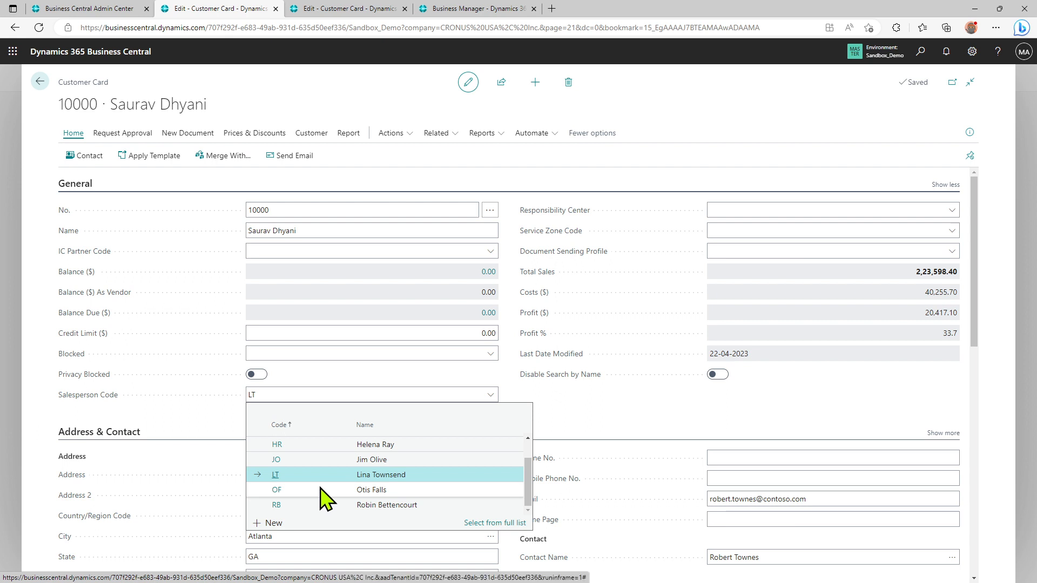
left_click(324, 492)
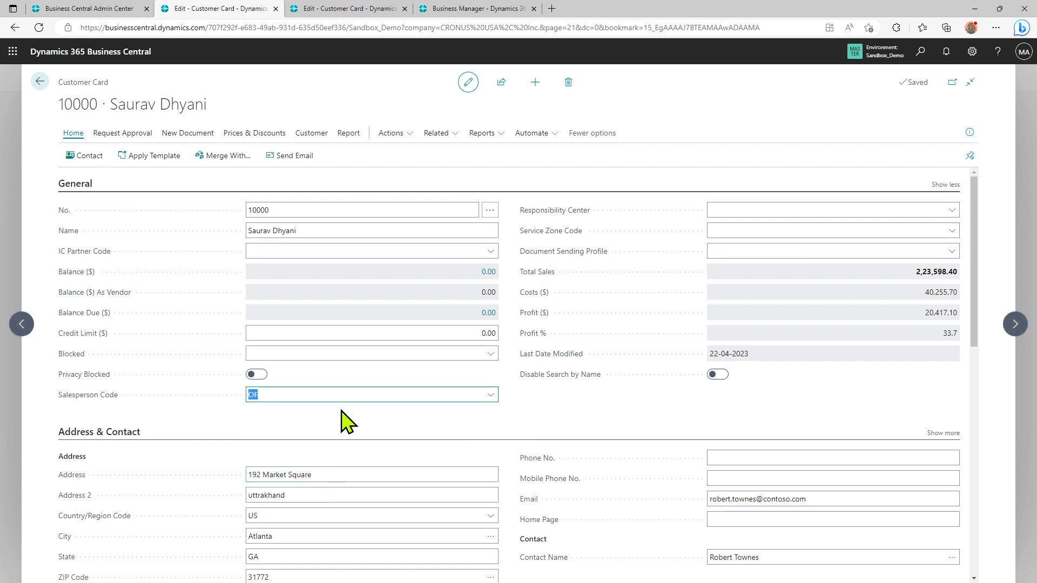
left_click(39, 82)
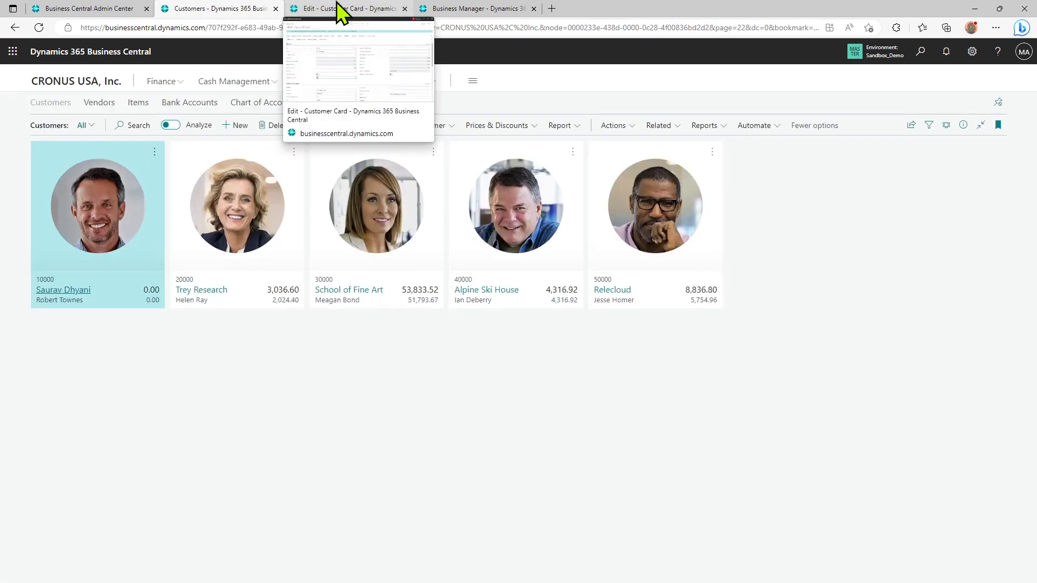
- Switch back to the customer card in My Company and refresh it to discard the pending change
left_click(342, 9)
left_click(40, 84)
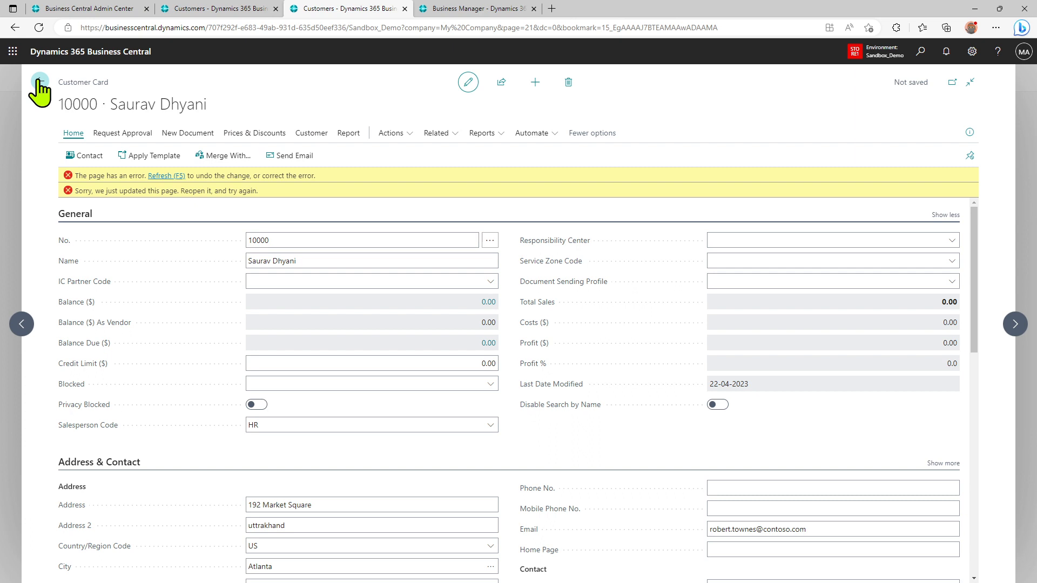
left_click(166, 176)
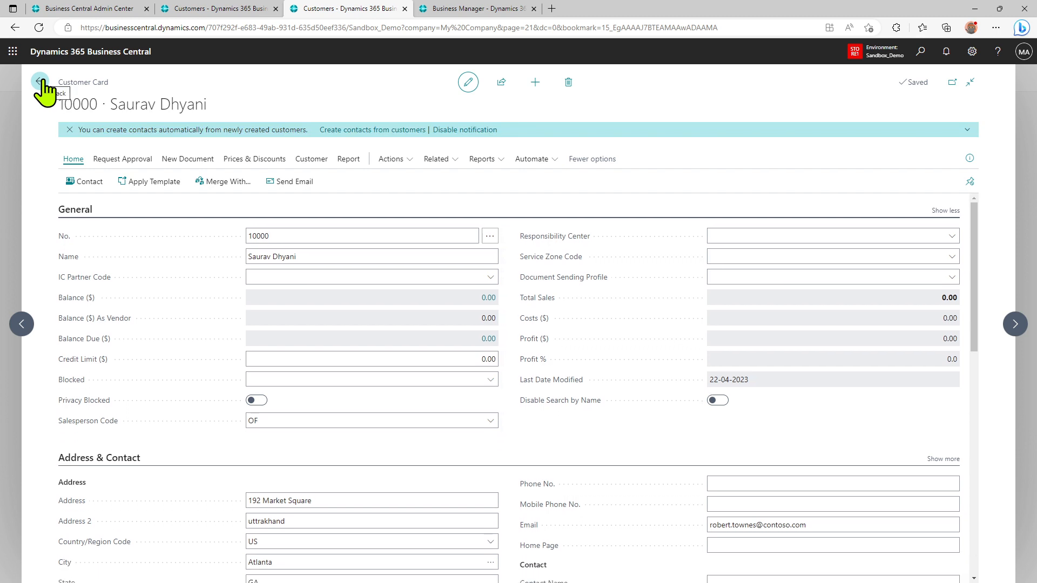
- Review the general and address details on the first customer's card in CRONUS USA, Inc., and return to the Customers list
left_click(215, 9)
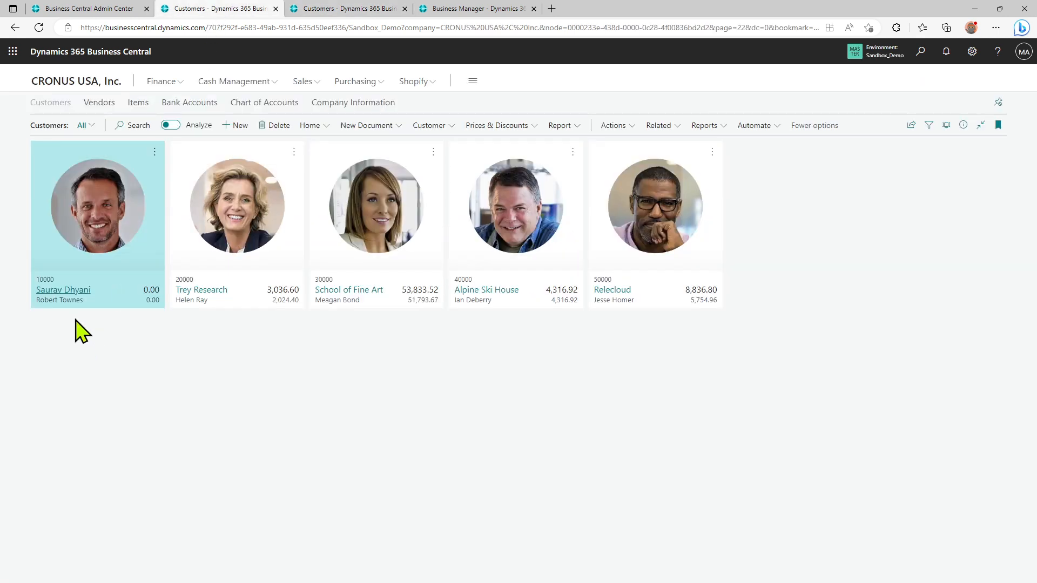
left_click(79, 295)
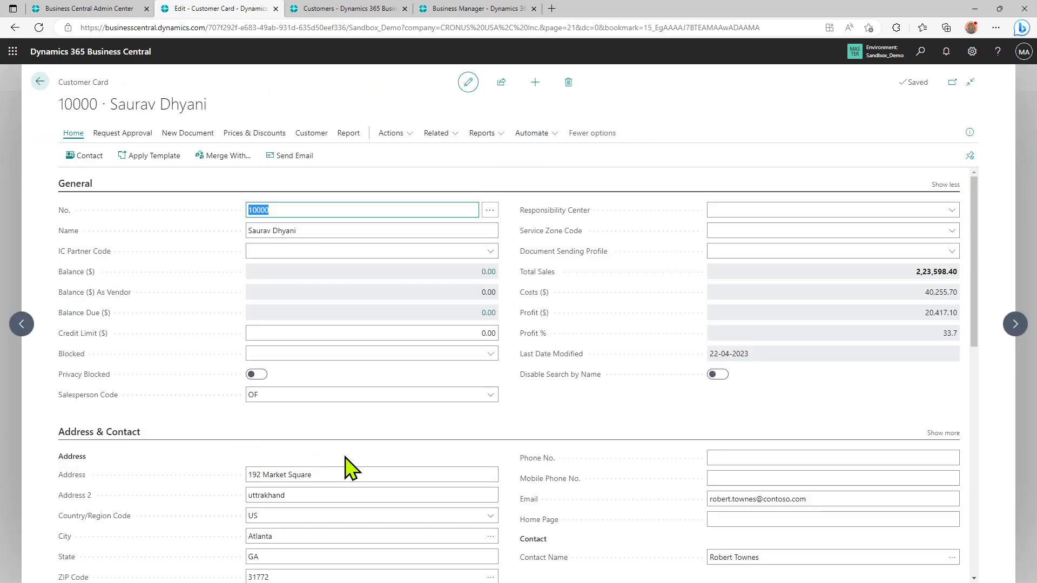
scroll(348, 468, "down", 3)
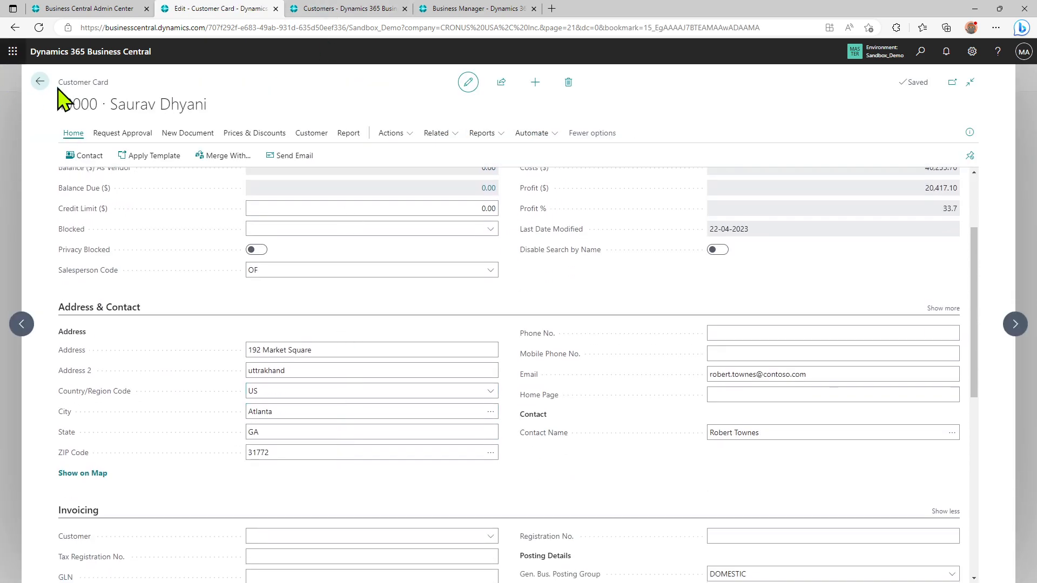
left_click(39, 81)
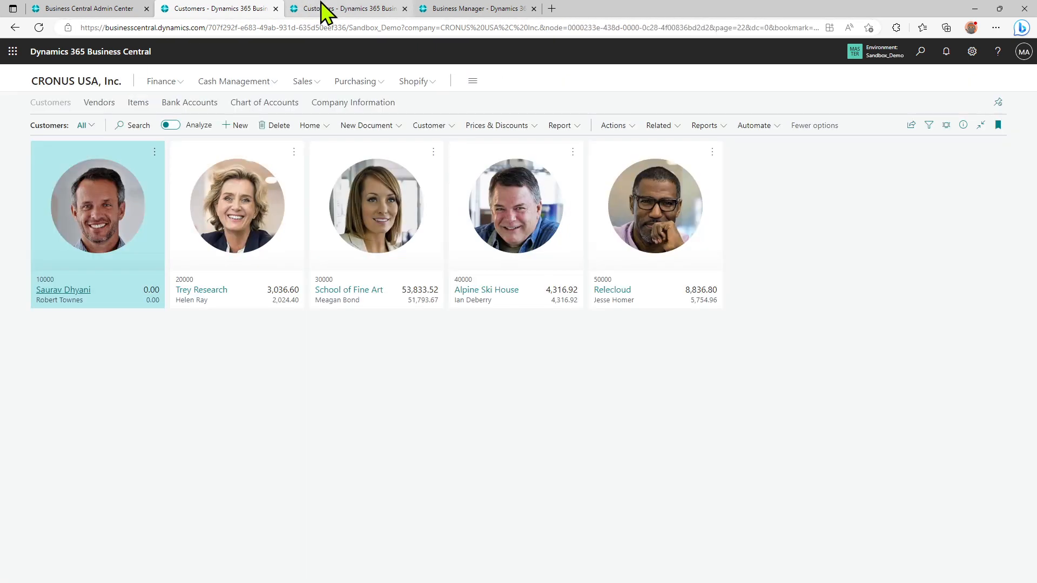
- Set the Salesperson Code of the open customer in My Company to BC
left_click(322, 10)
left_click(489, 422)
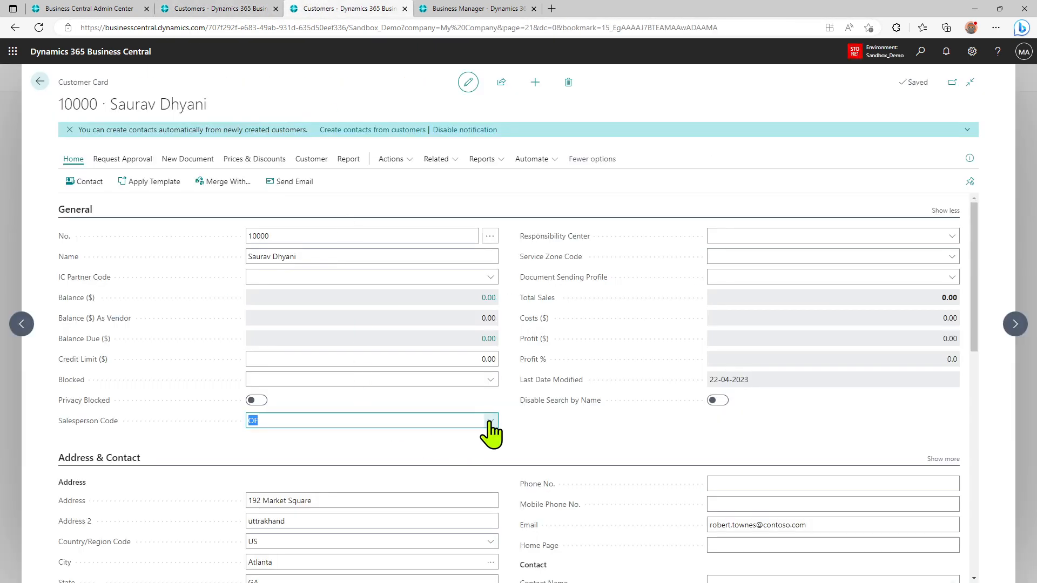
scroll(301, 486, "up", 1)
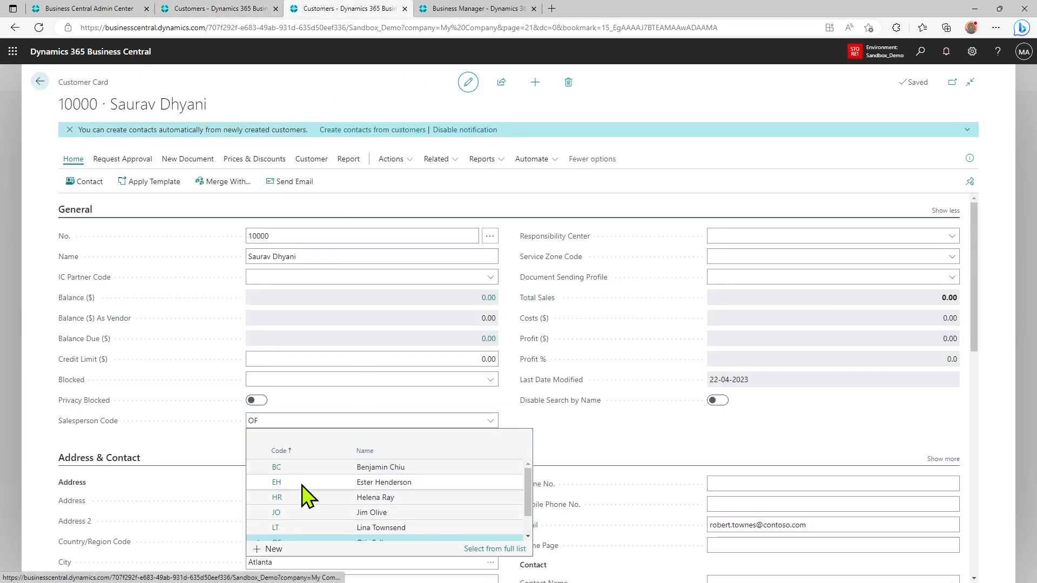
left_click(301, 467)
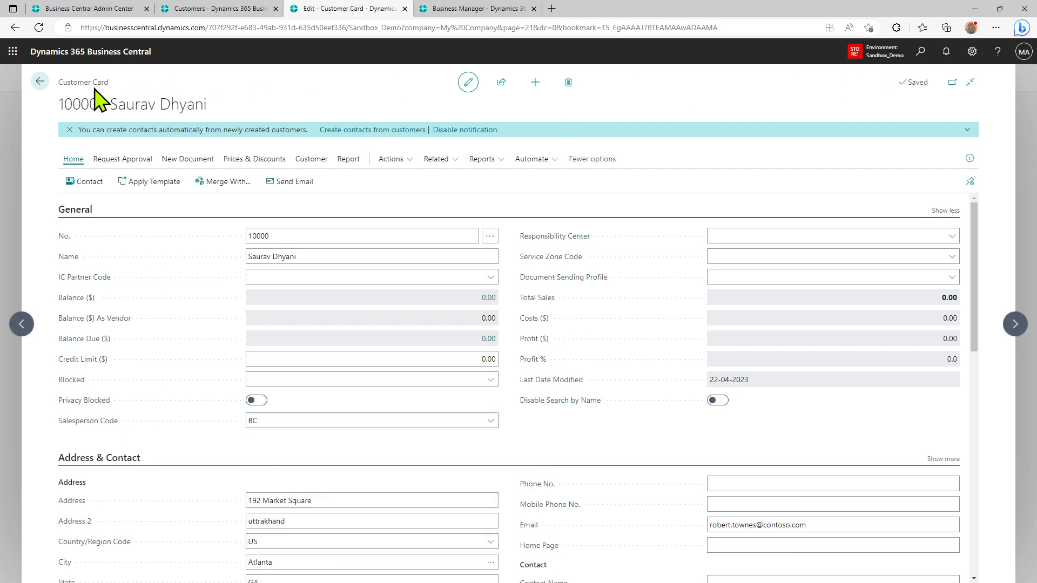
- Reopen the first customer's card from the Customers list in My Company to check its details, and return to the list
left_click(41, 81)
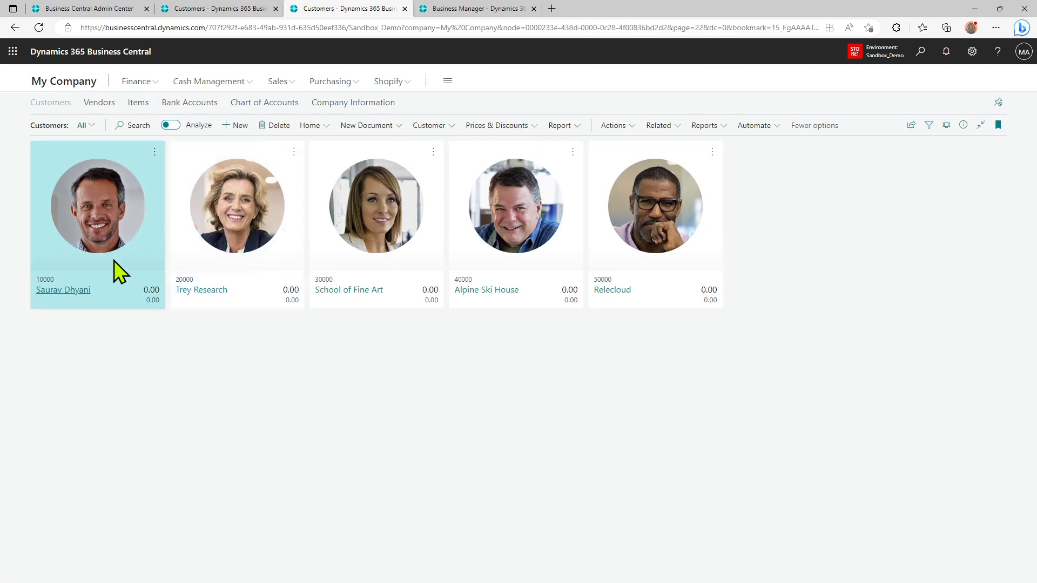
left_click(76, 306)
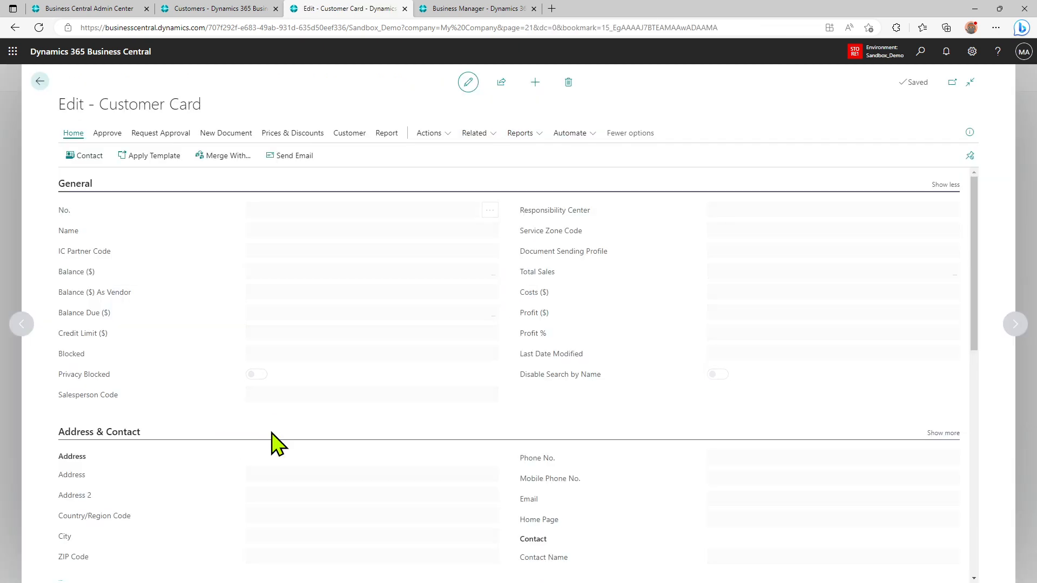
left_click(39, 81)
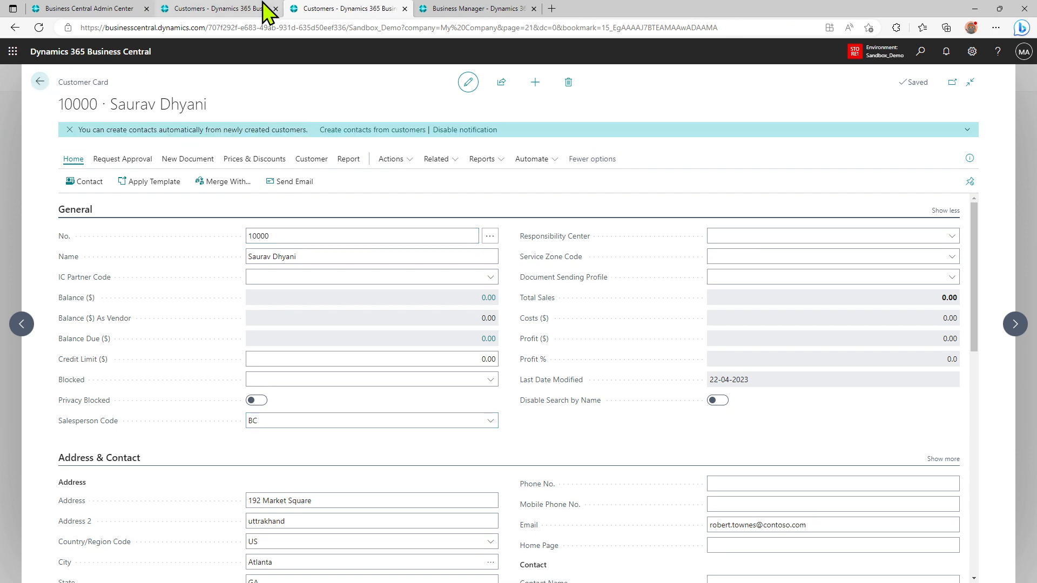
- Set the first customer's Salesperson Code to LT in CRONUS USA, Inc. and return to the Customers list
left_click(243, 11)
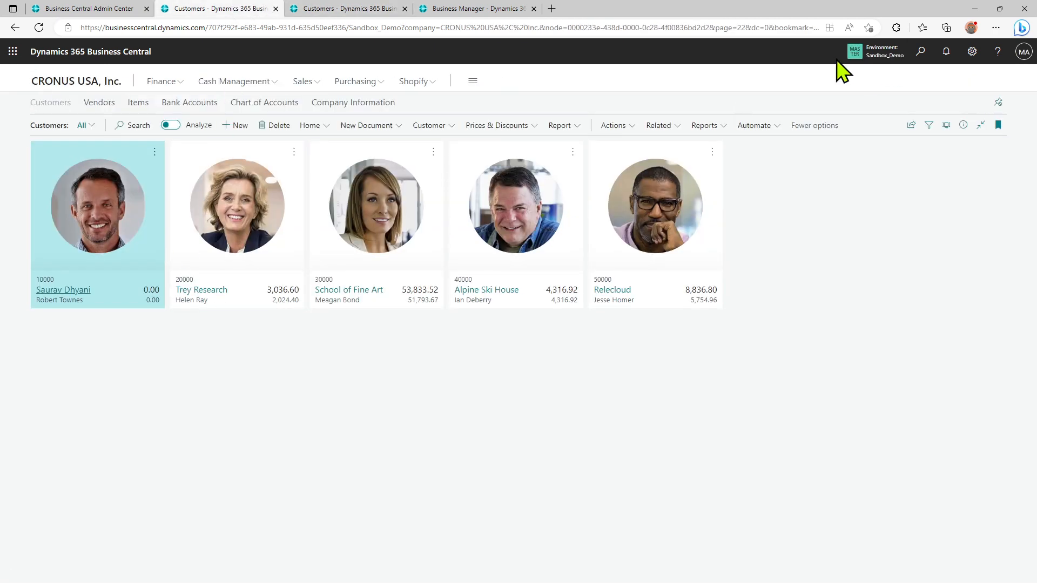
left_click(76, 290)
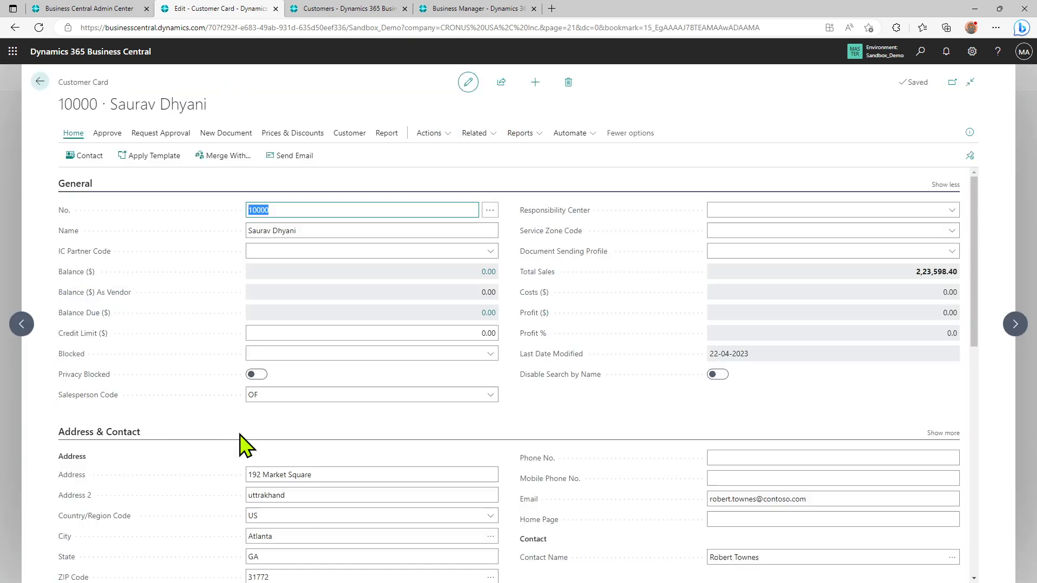
scroll(244, 446, "down", 1)
left_click(435, 326)
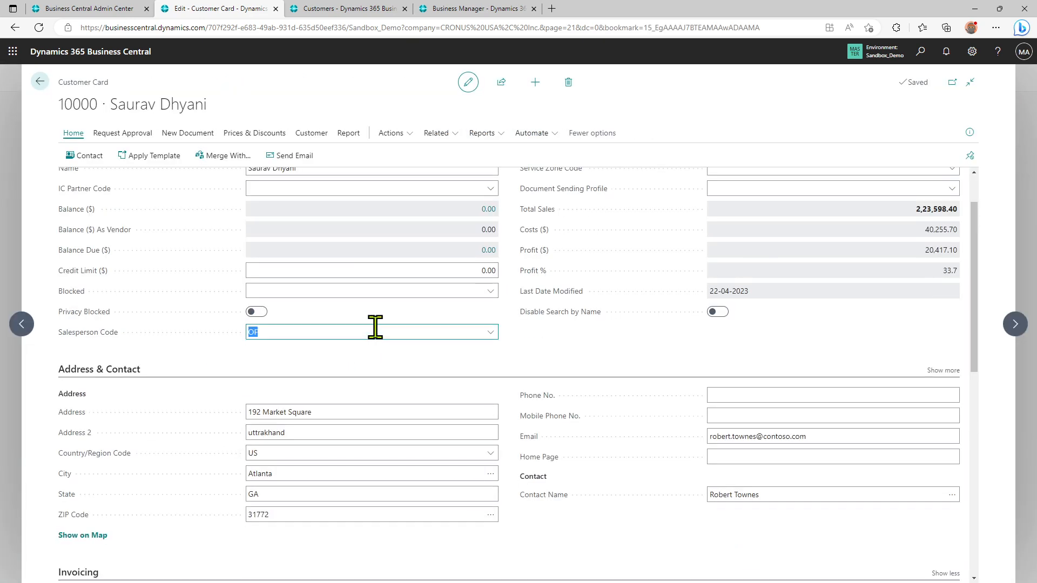
left_click(490, 333)
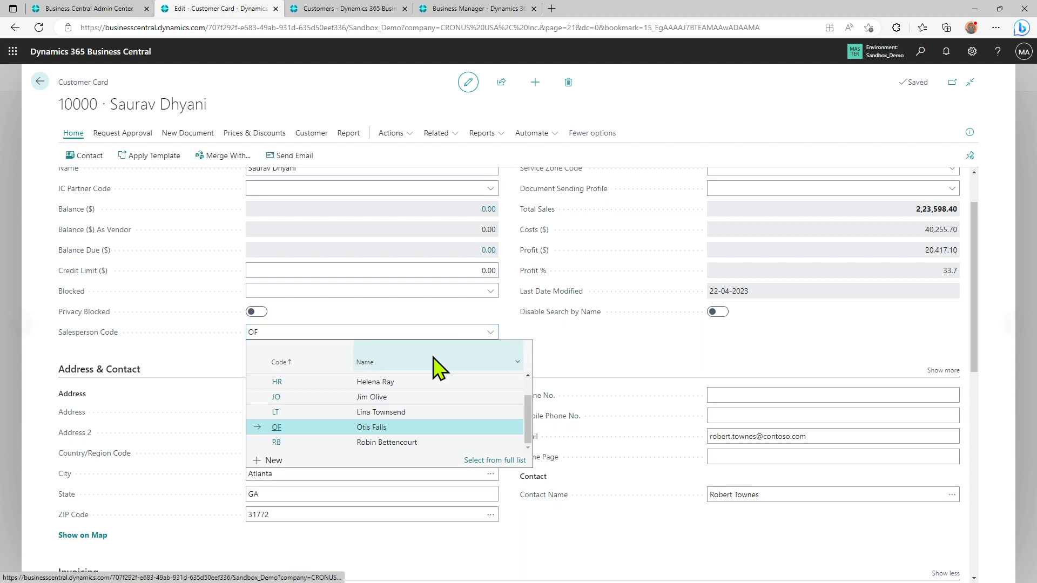
left_click(296, 418)
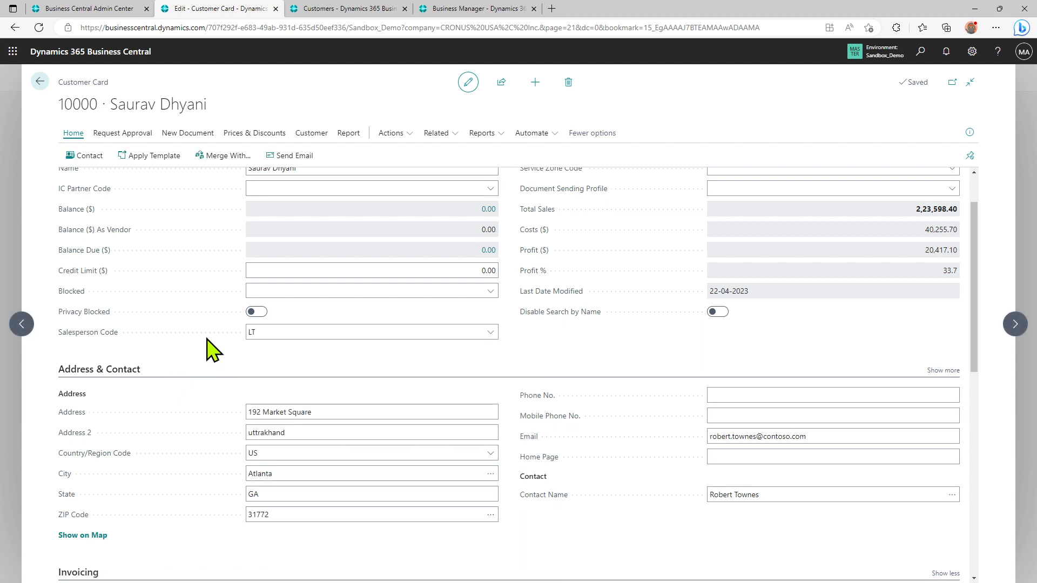
left_click(41, 83)
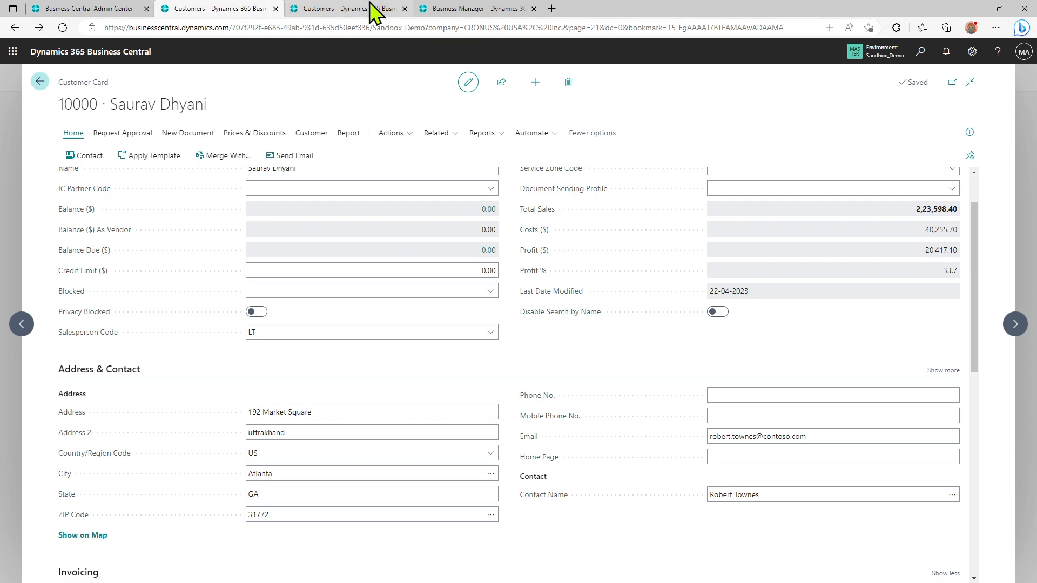
- Check the same customer's Salesperson Code in My Company and return to the Customers list
left_click(351, 11)
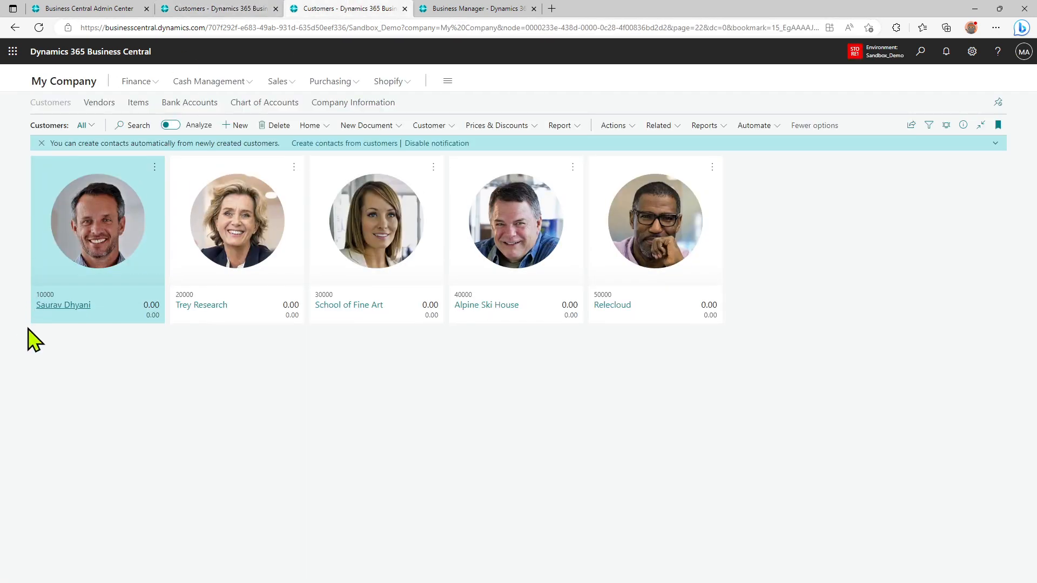
left_click(57, 309)
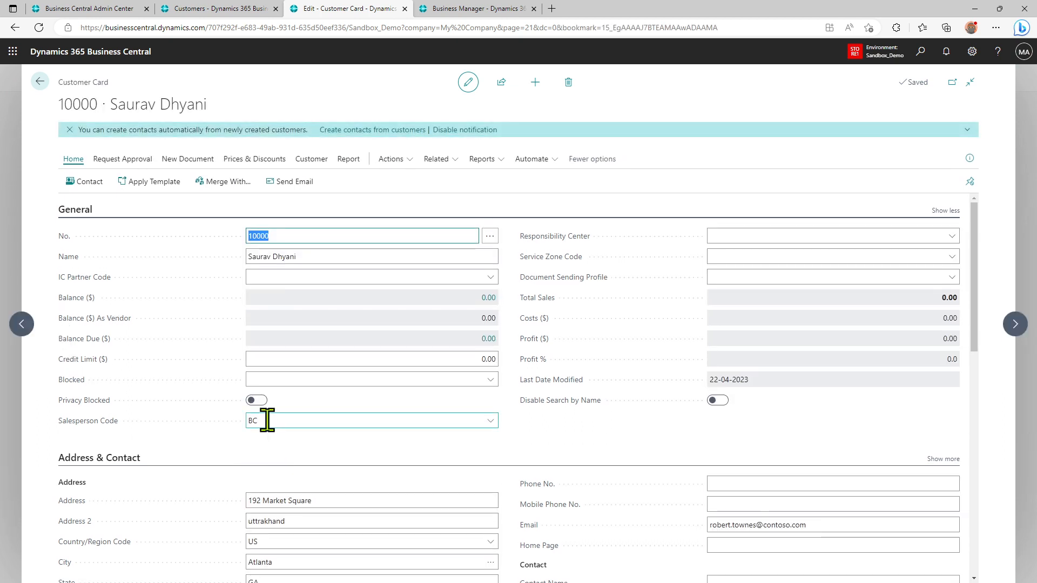
left_click(39, 82)
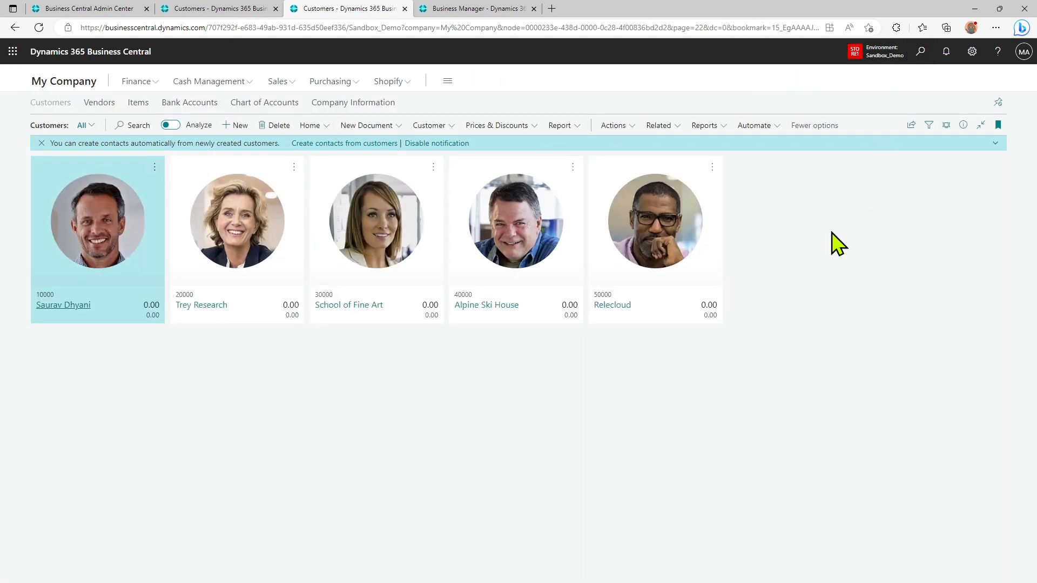
- Find Synchronization Tables by searching for mdm, and show the Customer table's synchronization log in the expanded view
key("alt+q")
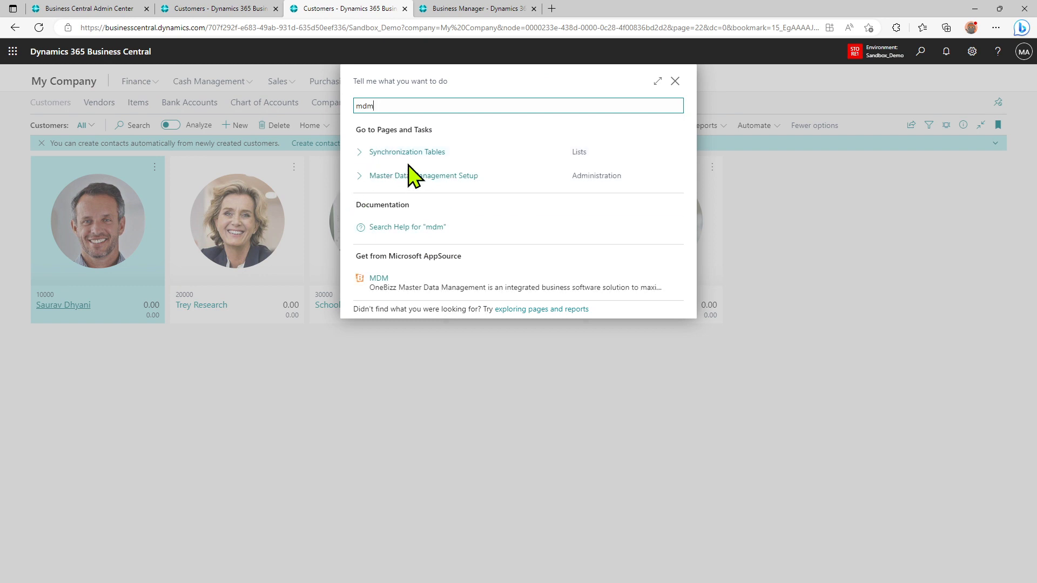
left_click(417, 155)
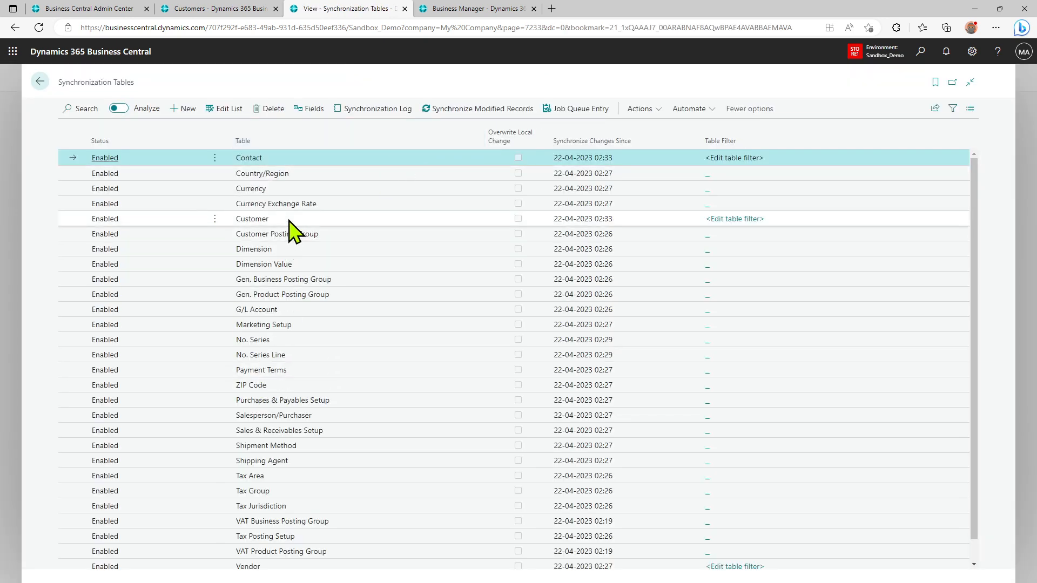
left_click(293, 222)
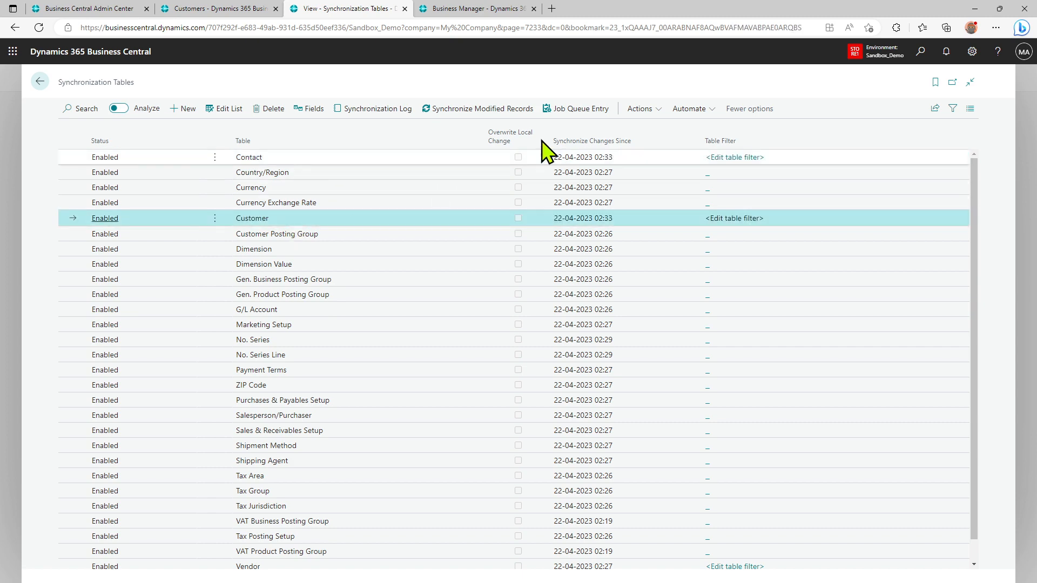
left_click(372, 112)
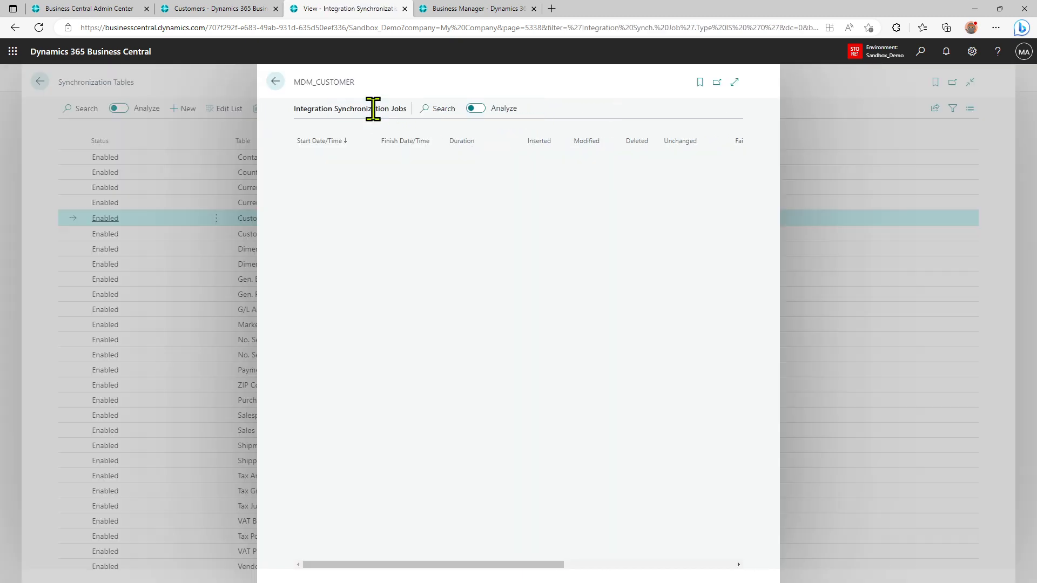
left_click(734, 81)
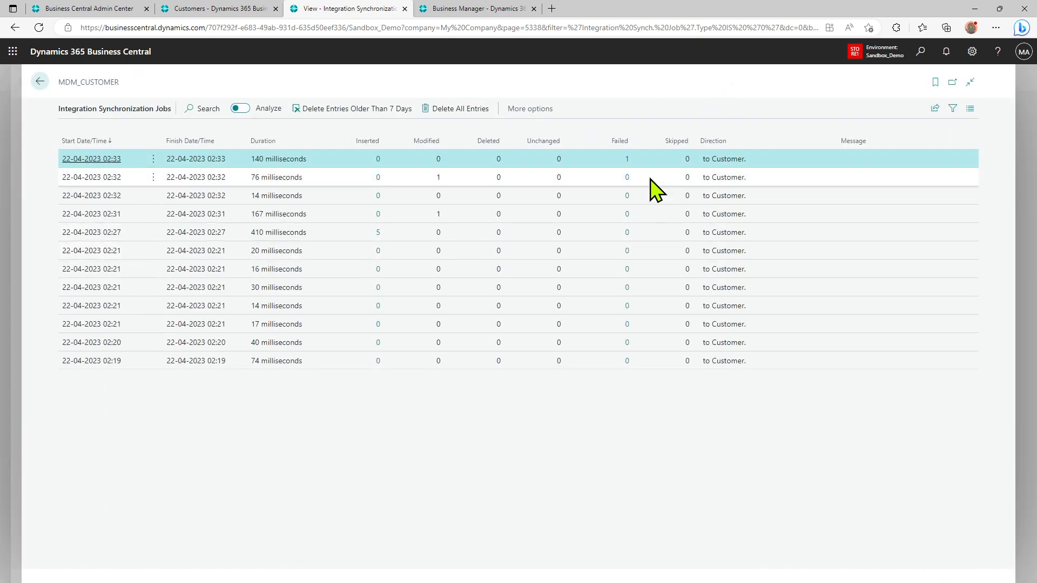
- Read the full error message of the latest failed Customer synchronization job, and return to the Synchronization Tables list
left_click(626, 159)
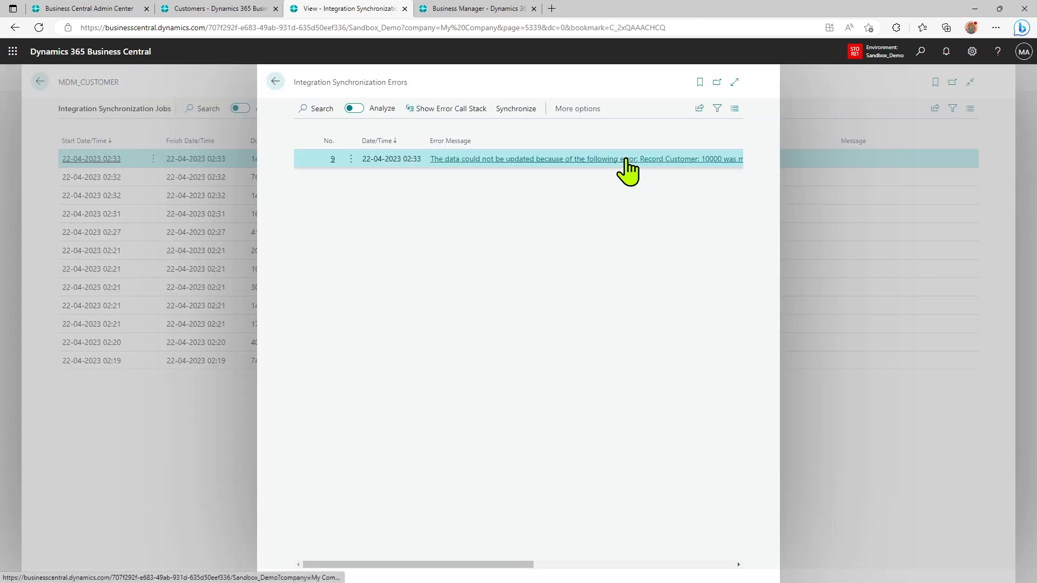
left_click(520, 160)
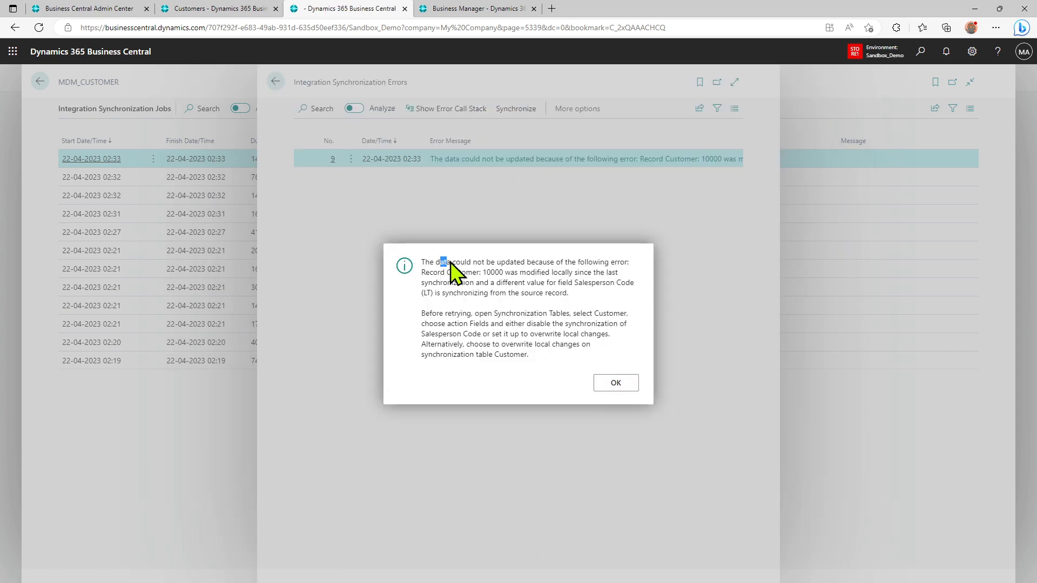
left_click_drag(440, 262, 618, 265)
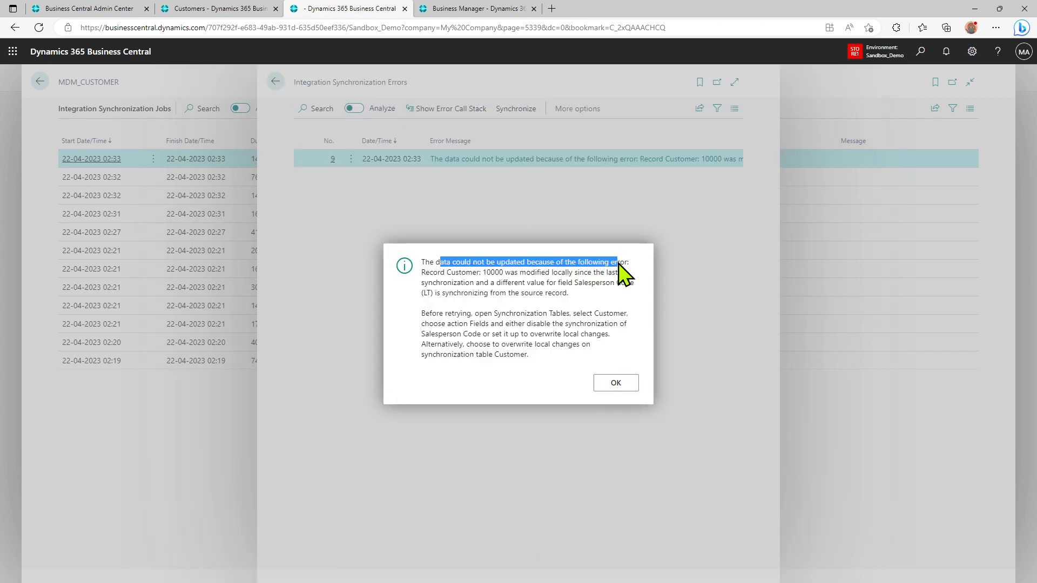
double_click(492, 273)
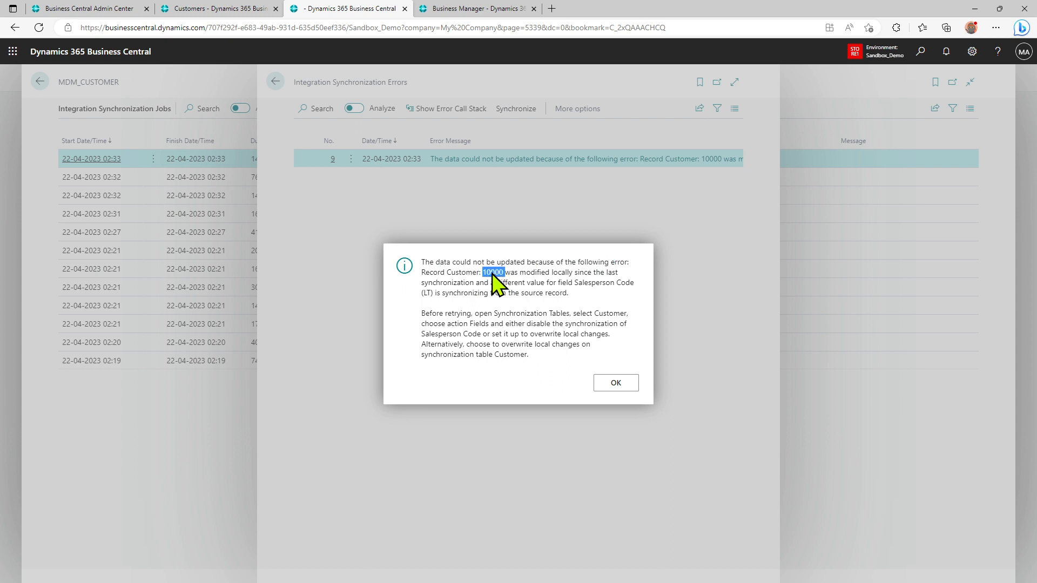
left_click_drag(492, 273, 479, 293)
left_click(464, 315)
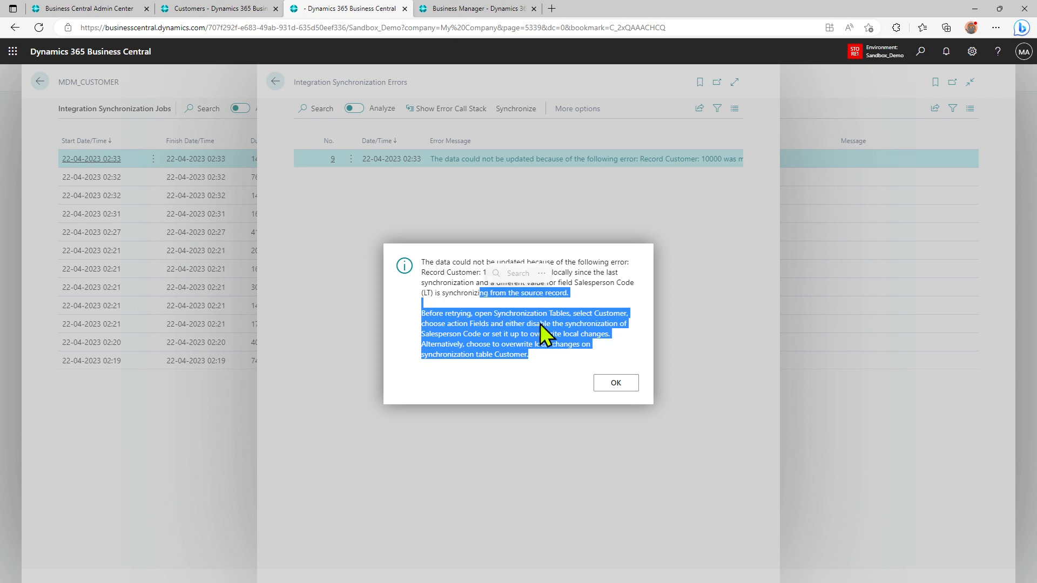
left_click(621, 372)
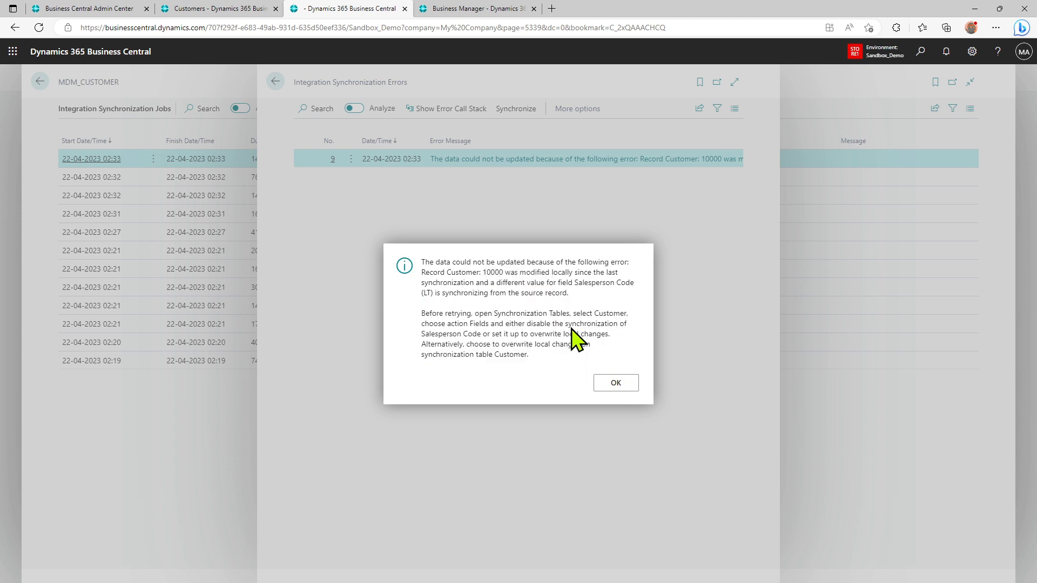
left_click(626, 385)
left_click(275, 81)
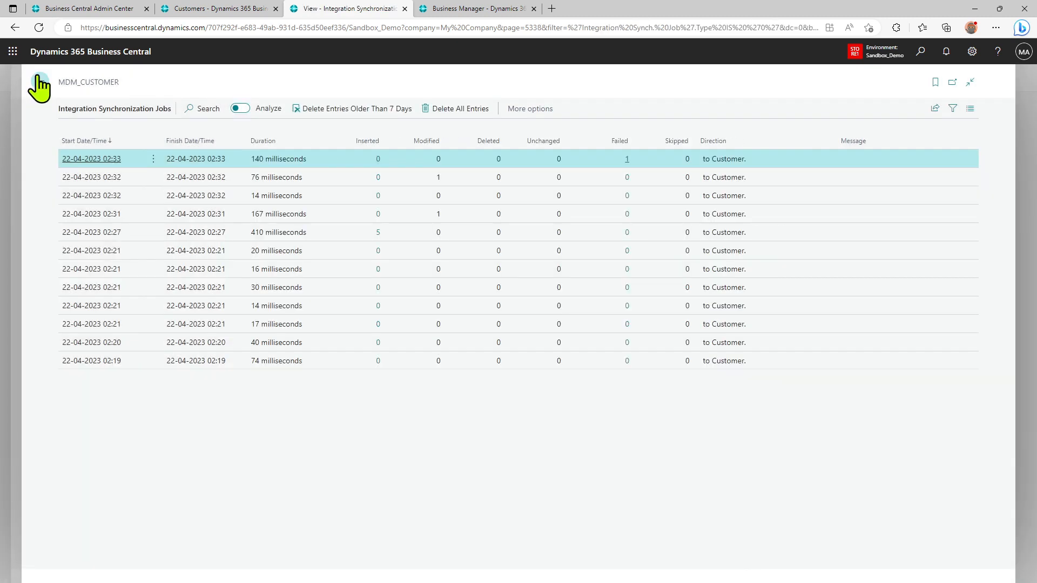
left_click(38, 81)
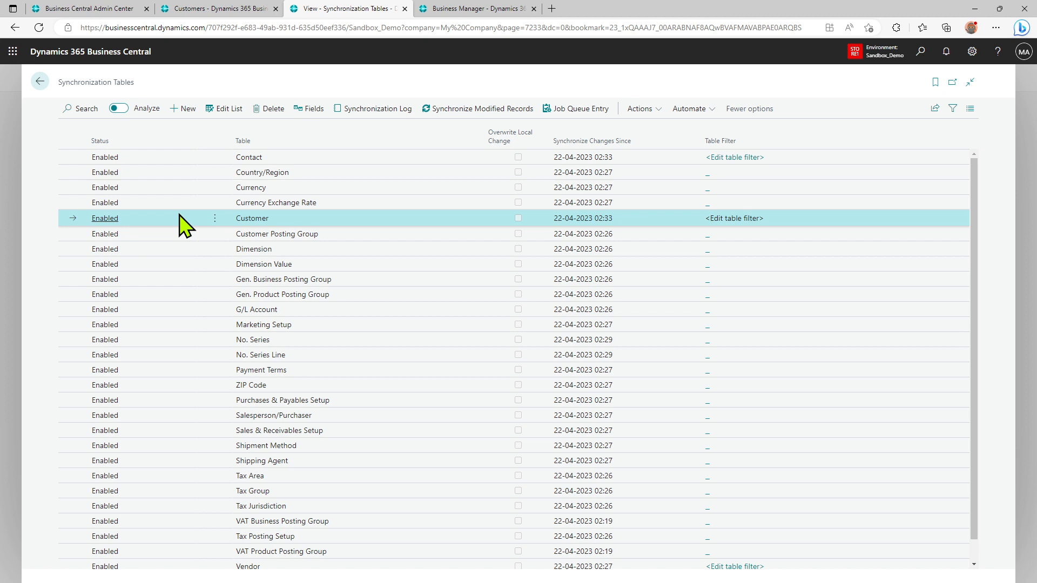
- Review the sections of the first customer's card in CRONUS USA, Inc., collapsing Invoicing, Payments and Shipping and leaving Address & Contact expanded
left_click(234, 10)
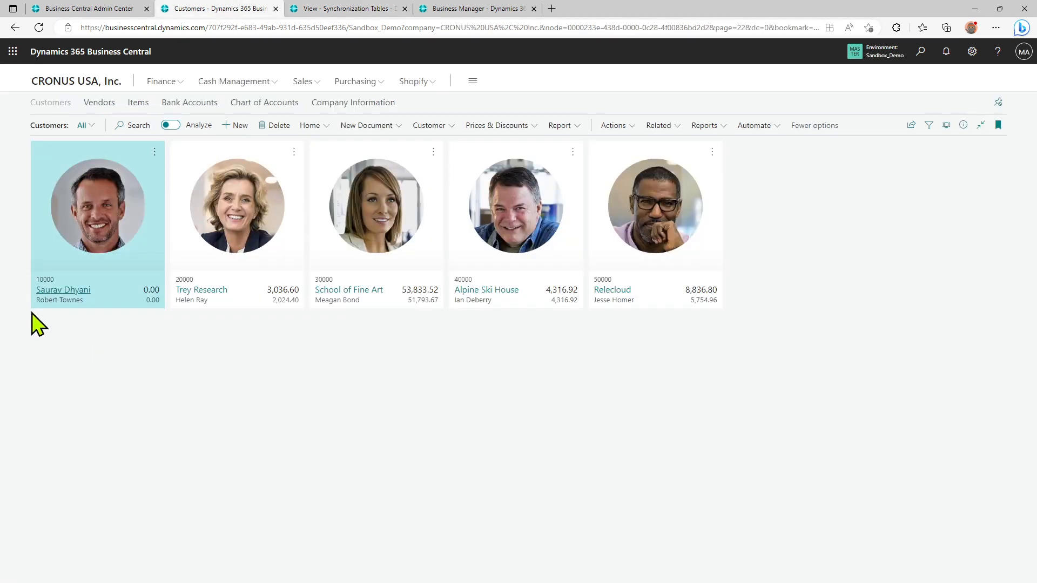
left_click(53, 295)
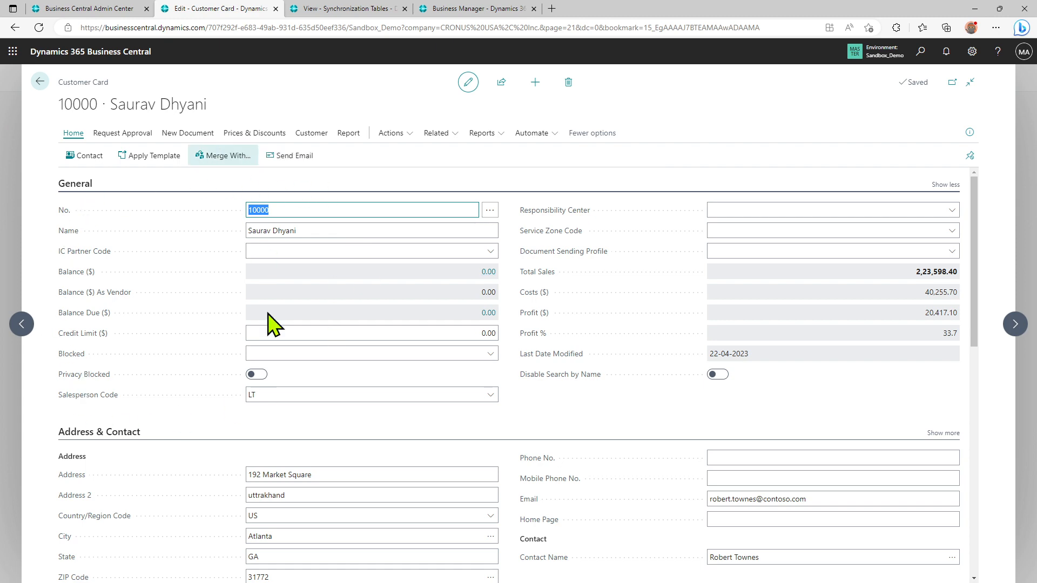
scroll(271, 327, "down", 2)
left_click(76, 313)
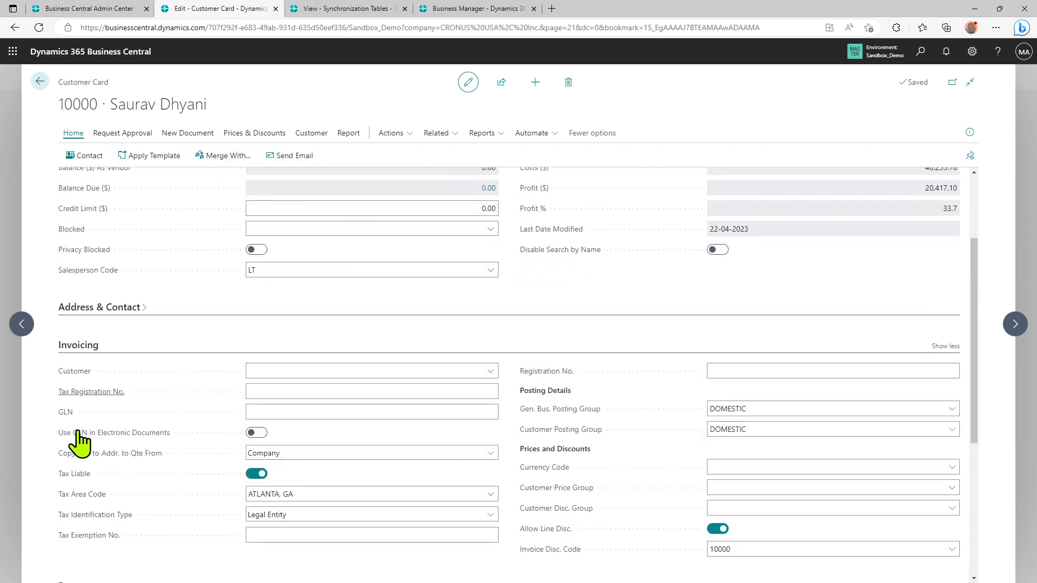
left_click(82, 348)
left_click(85, 384)
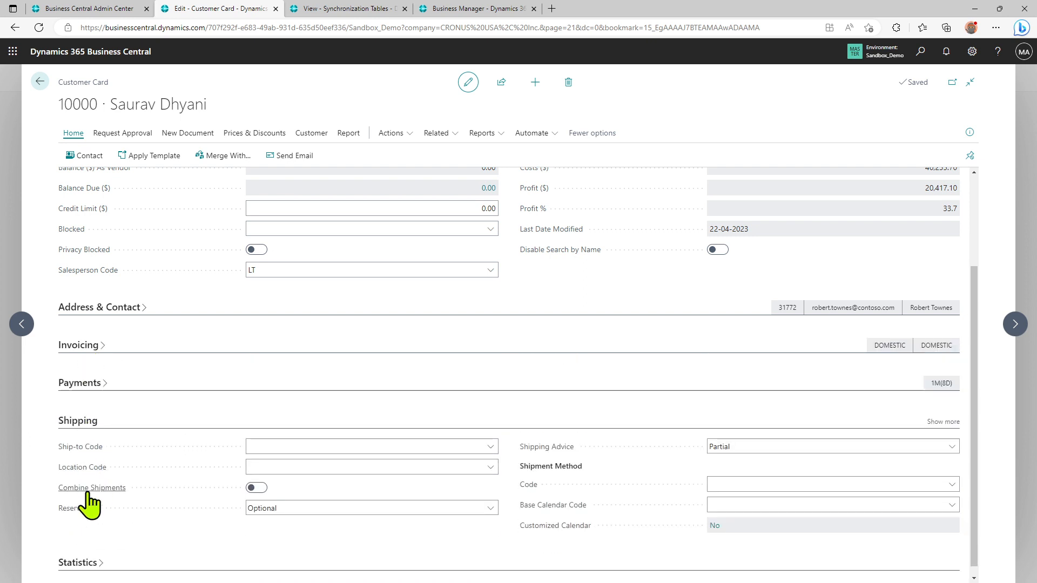
left_click(81, 422)
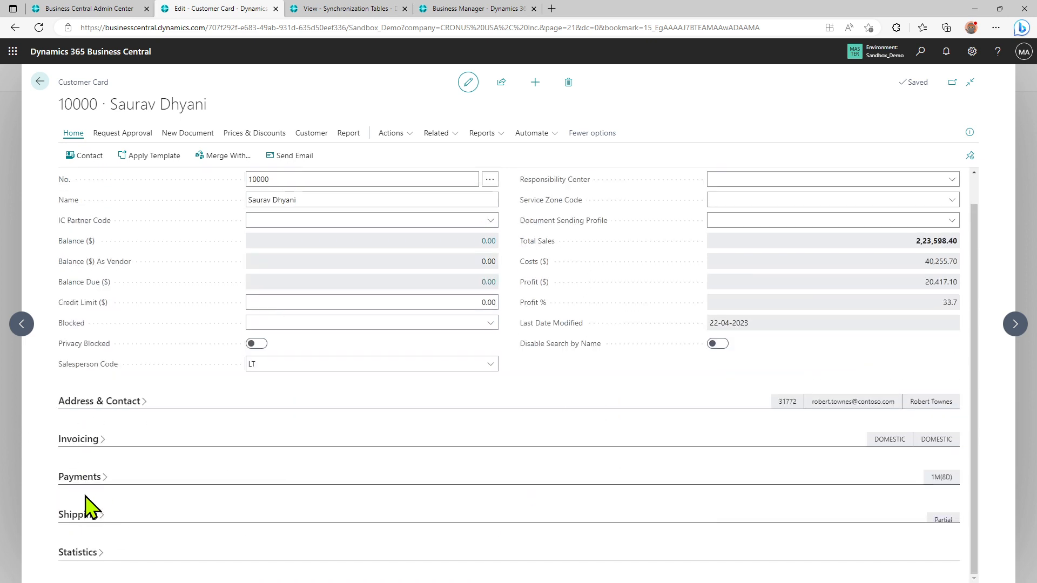
scroll(86, 472, "up", 1)
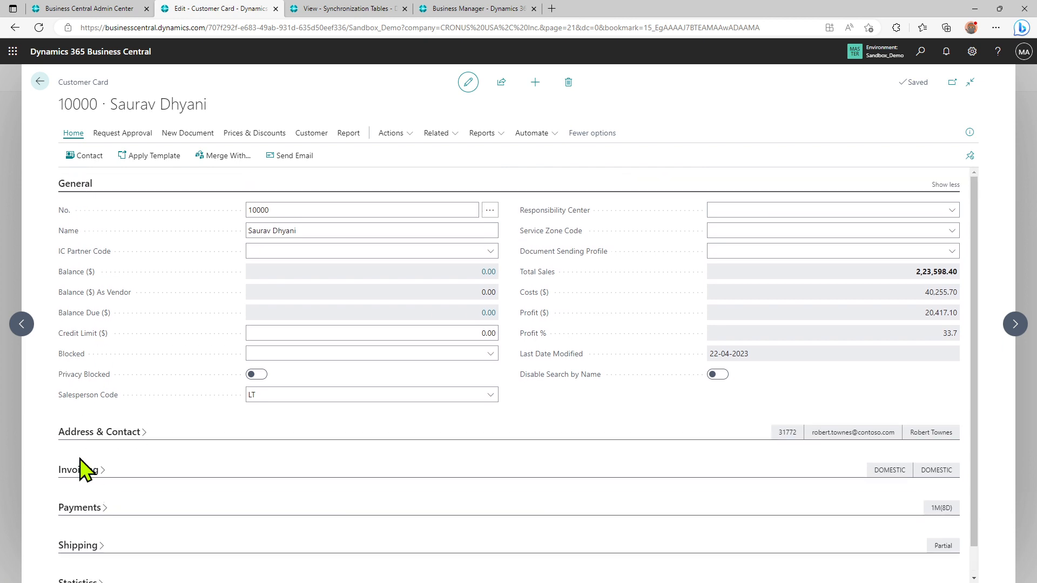
left_click(91, 435)
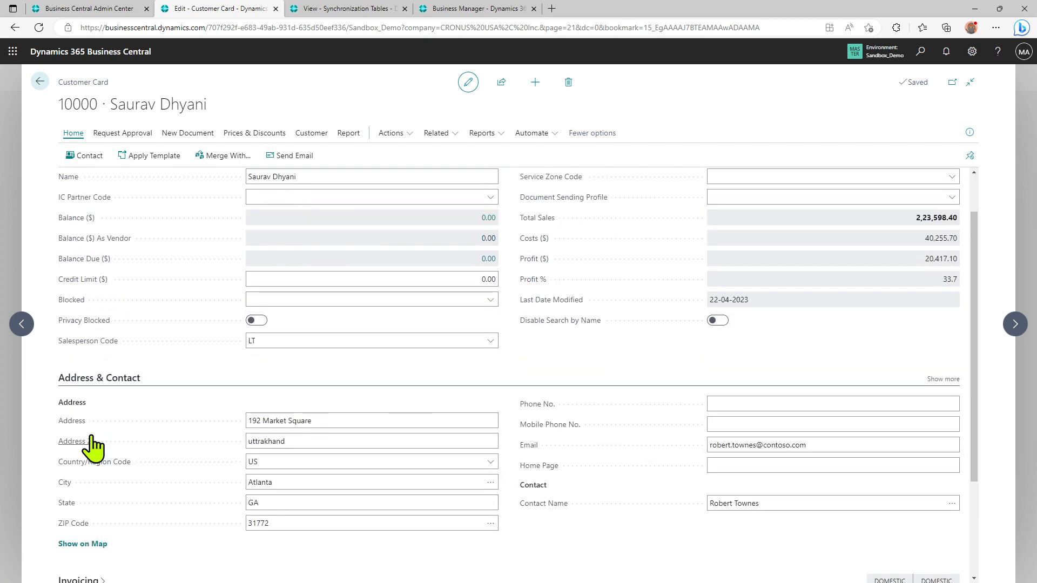
mouse_move(95, 447)
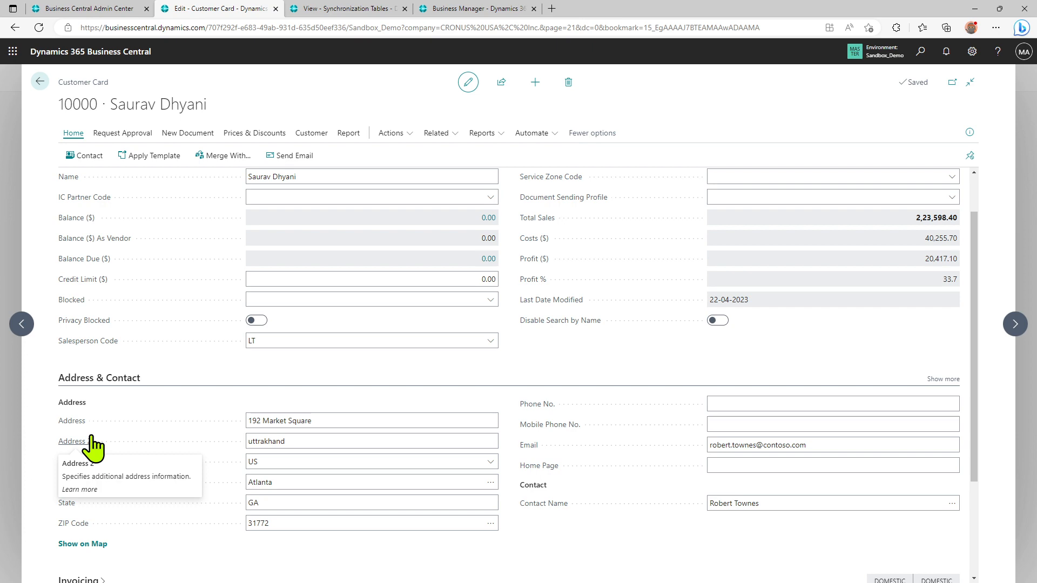
- Show the Customer table's synchronization fields in My Company and filter them by Field Caption containing Sales
left_click(363, 10)
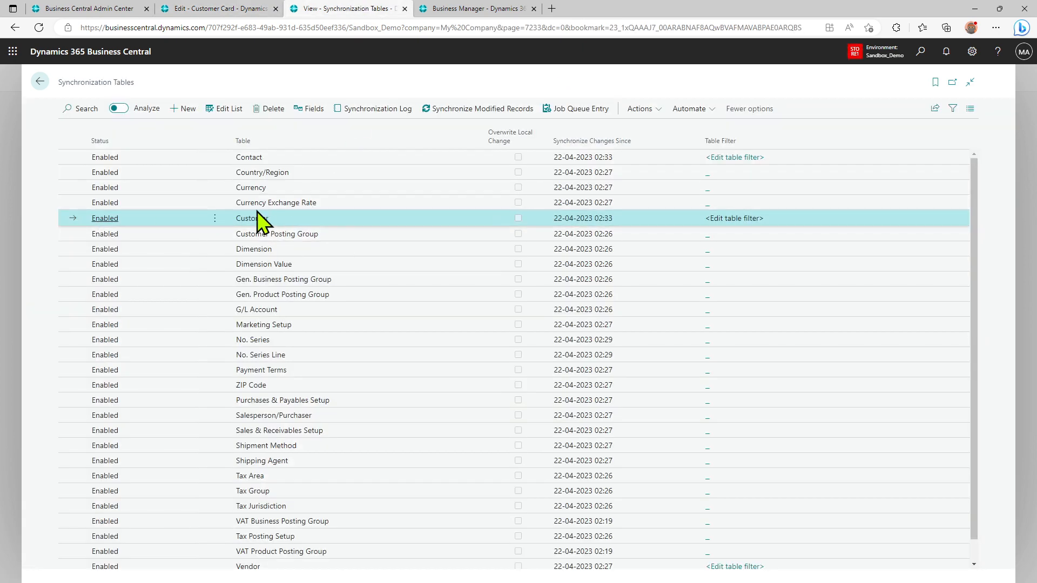
left_click(314, 109)
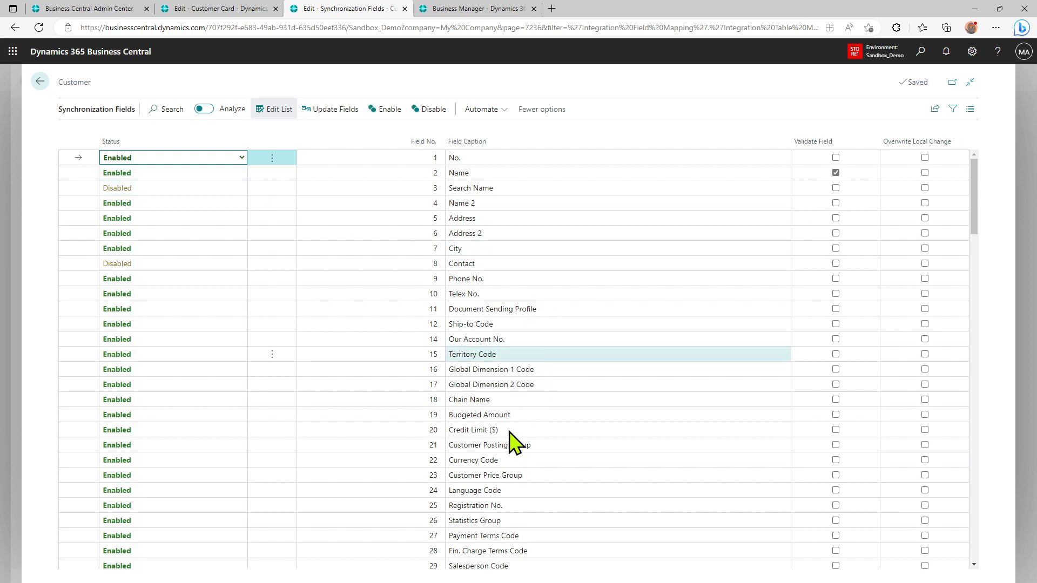
left_click(952, 109)
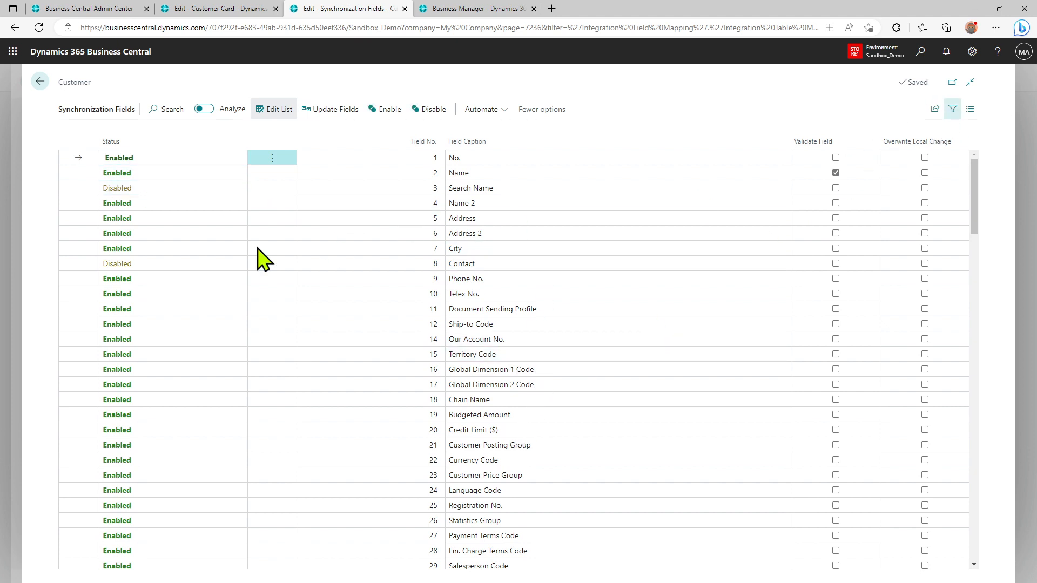
left_click(89, 204)
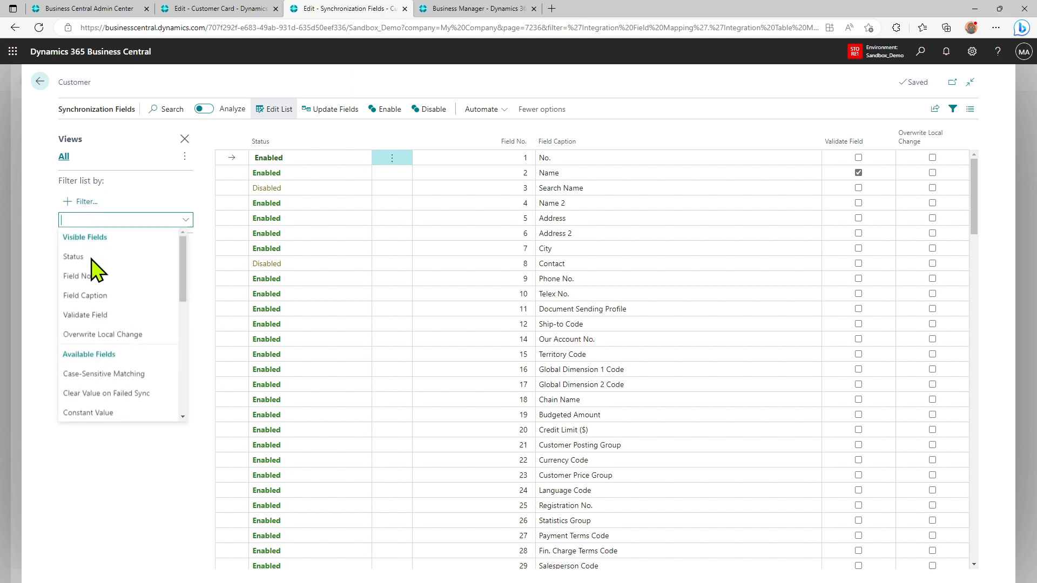
left_click(116, 296)
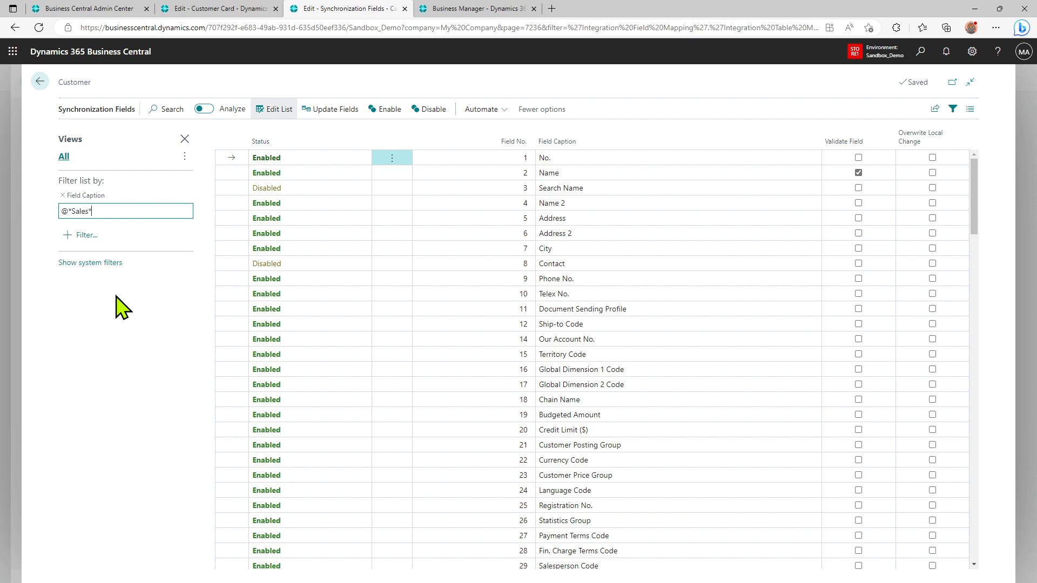
key("Return")
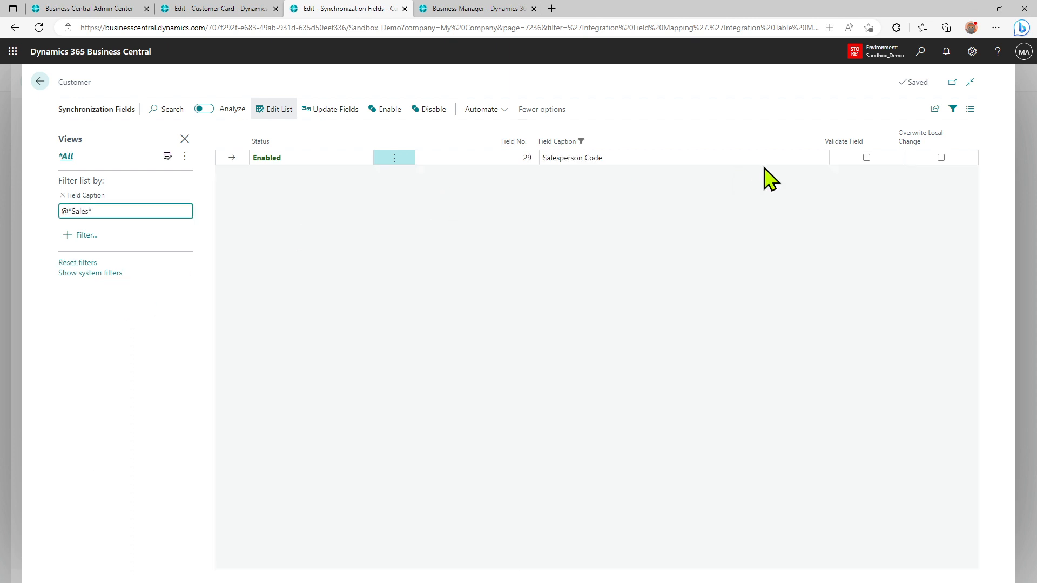
- Enable Overwrite Local Change for the Salesperson Code field and return to the Customers list
mouse_move(934, 153)
left_click(942, 158)
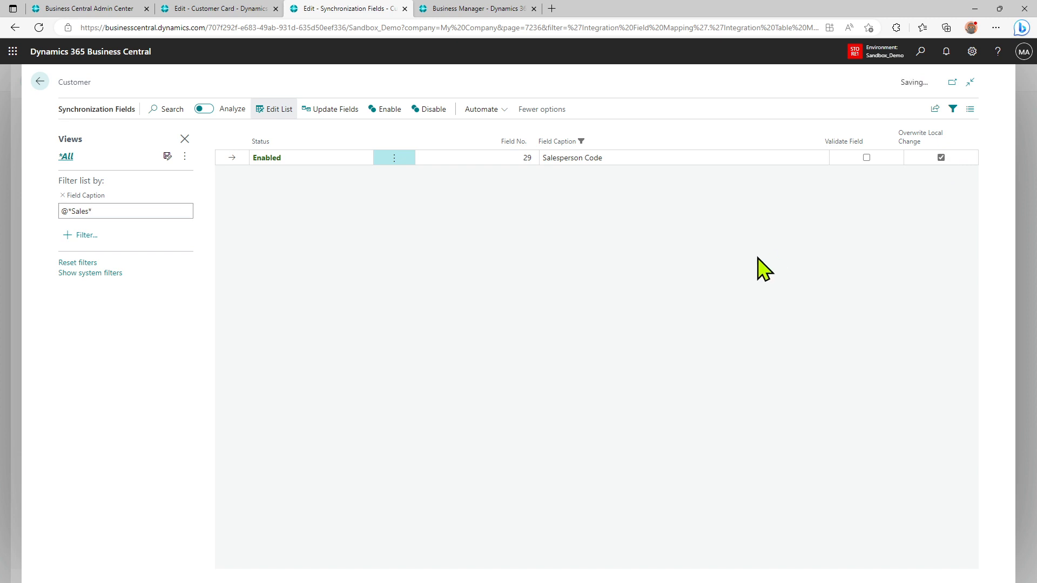
left_click(40, 82)
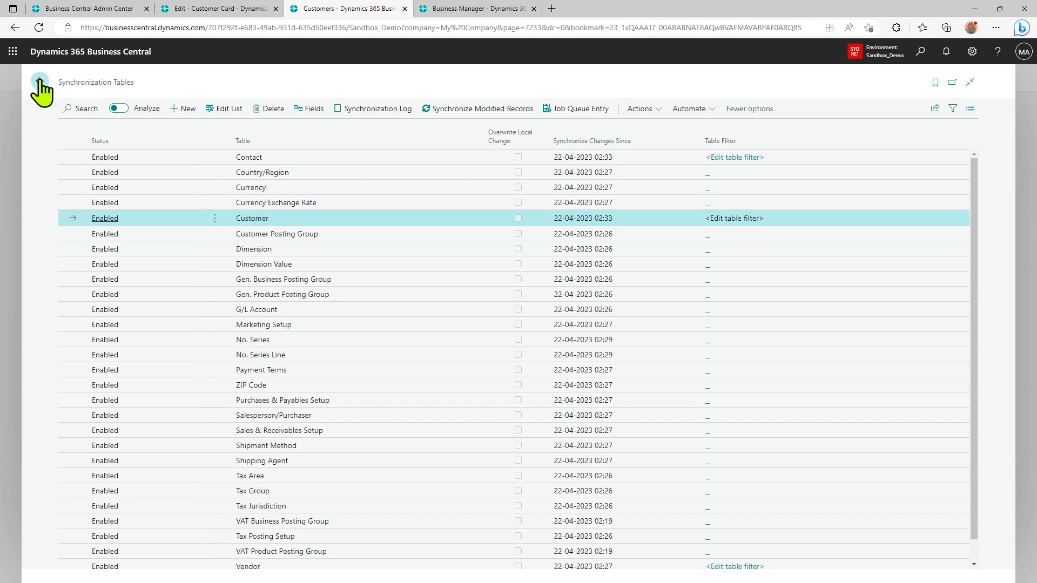
left_click(40, 83)
- Compare the first customer's Salesperson Code in CRONUS USA, Inc. and My Company, ending on My Company's Customers list
left_click(226, 9)
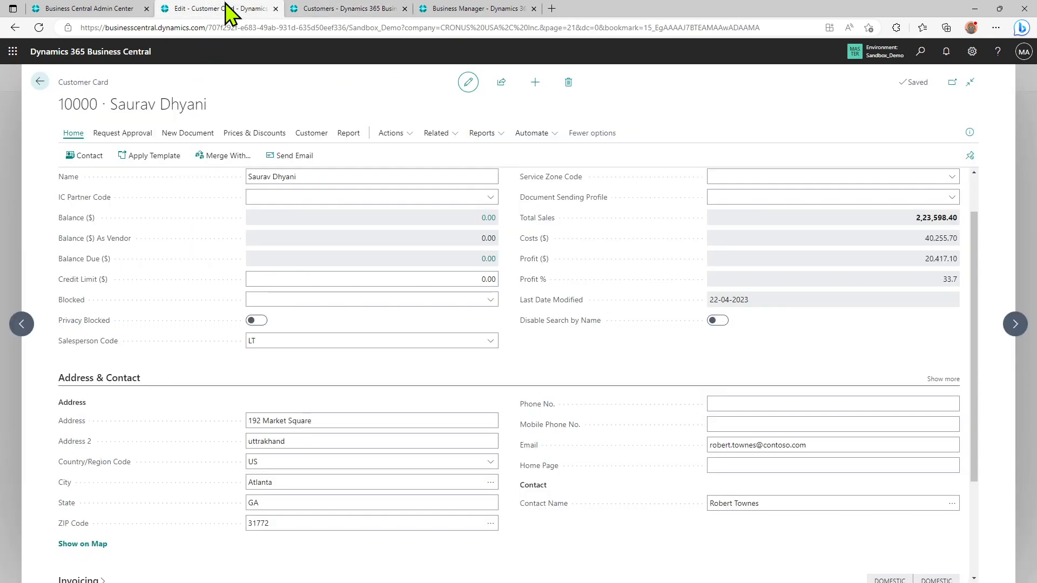
left_click(324, 9)
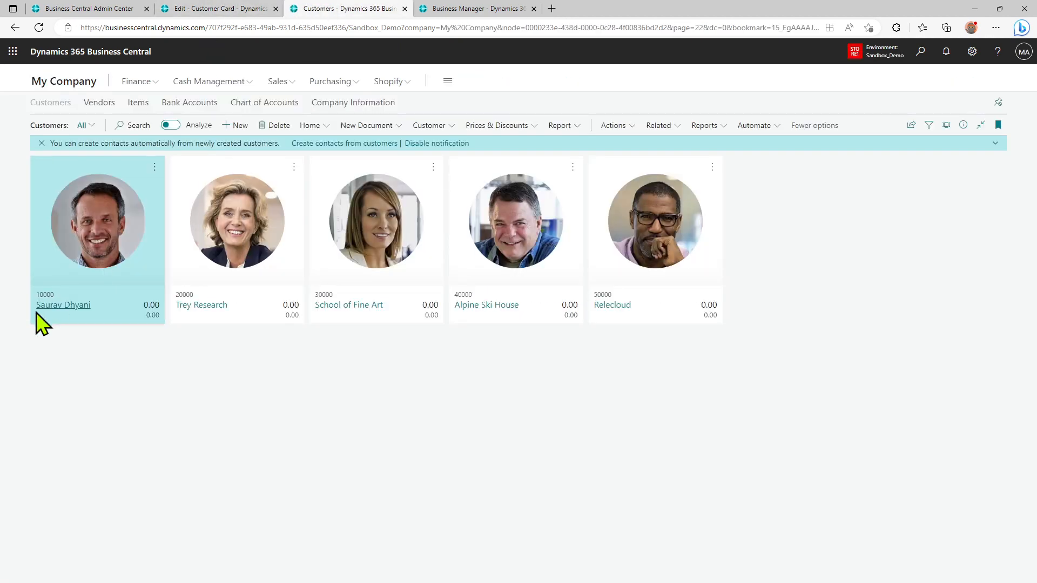
left_click(49, 308)
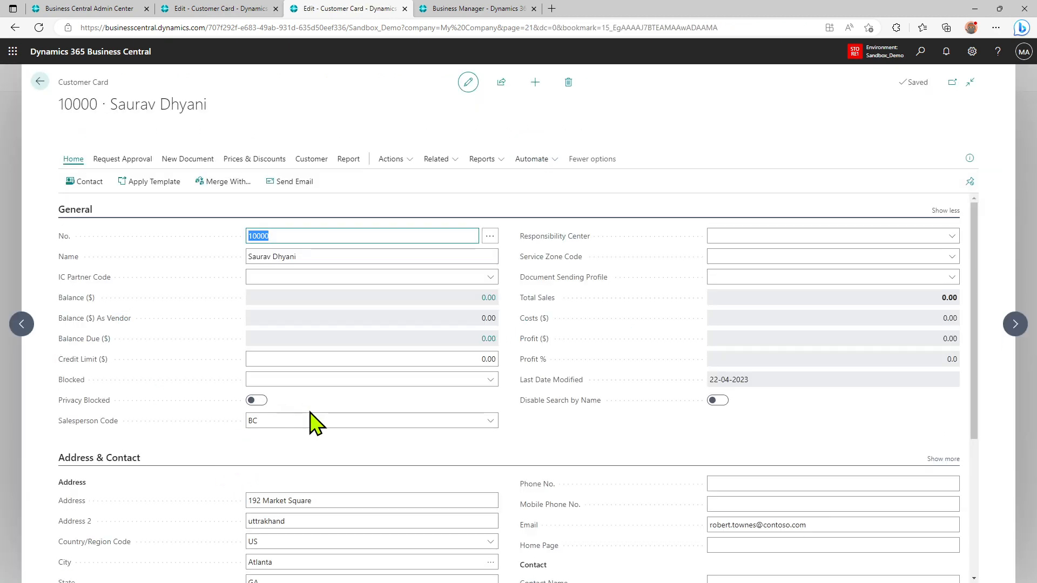
left_click(40, 81)
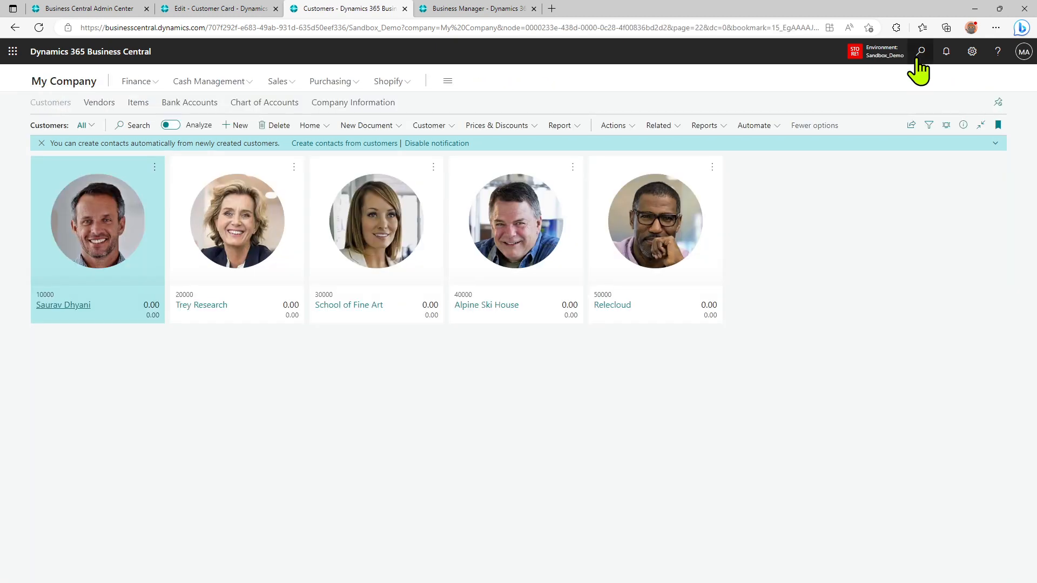
- Find Synchronization Tables by searching for mdm, synchronize the Customer table's modified records, and check its synchronization log
left_click(920, 53)
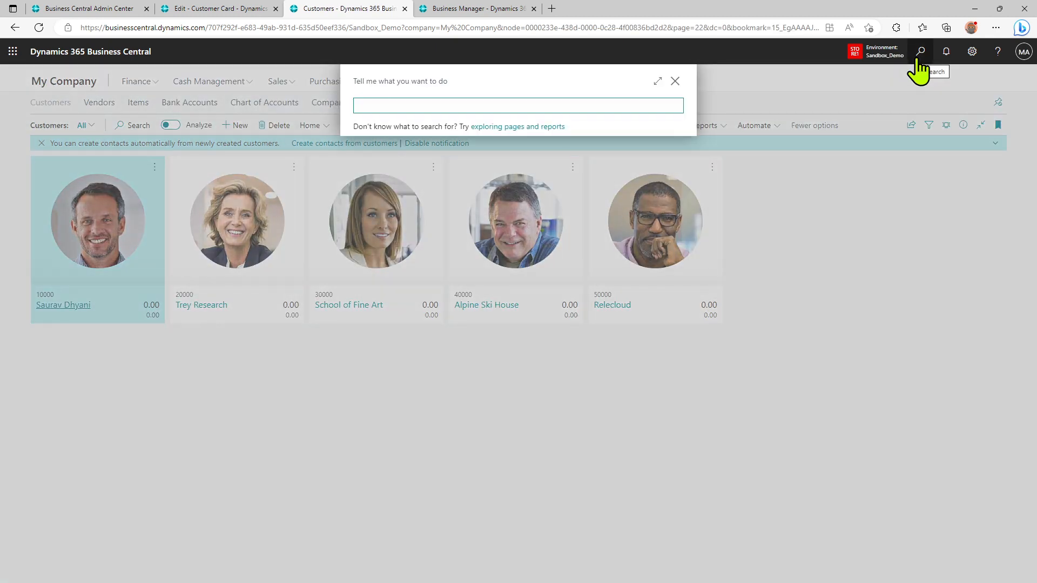
type("mdm")
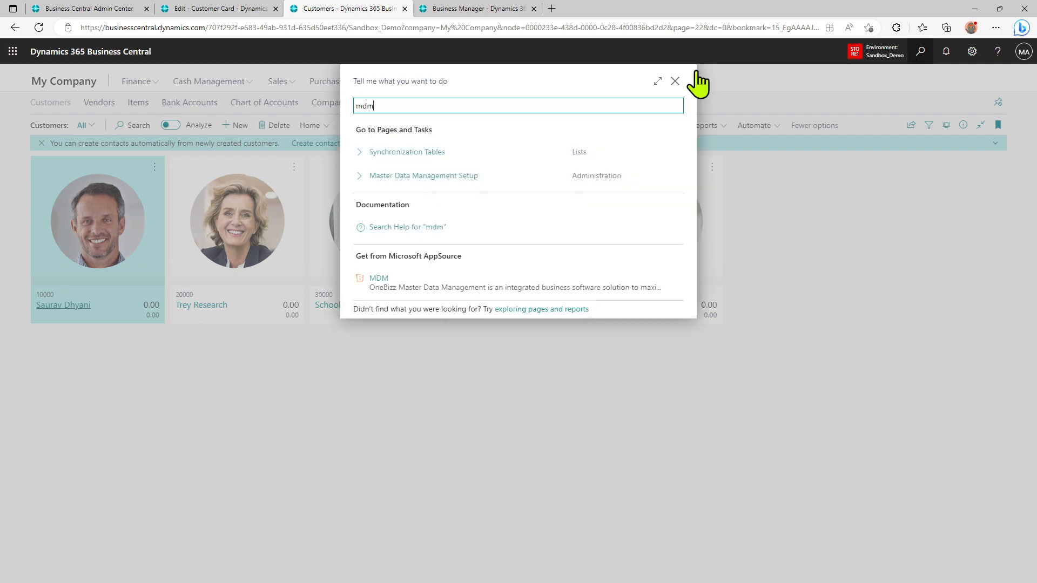
left_click(412, 169)
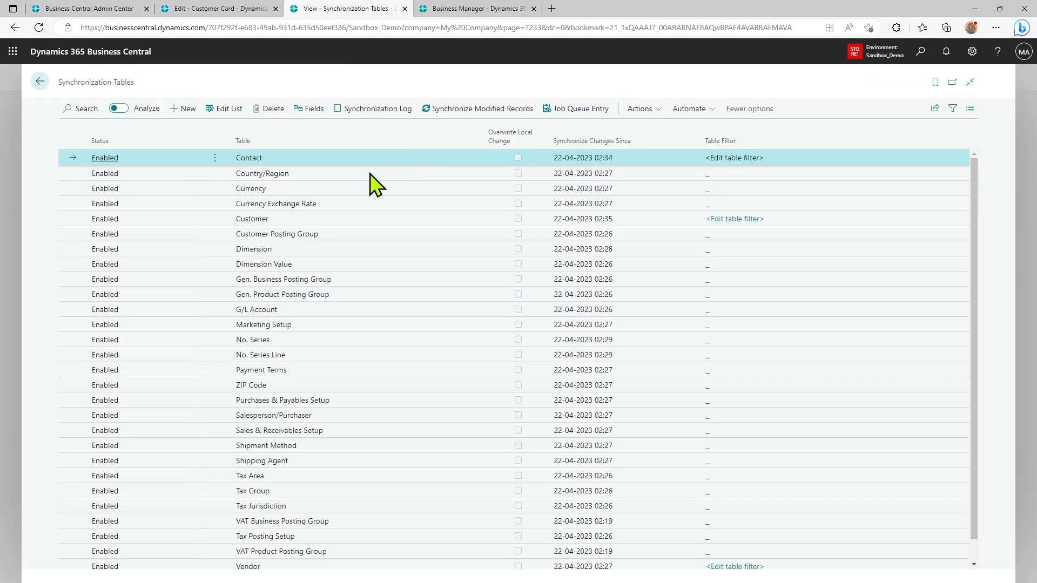
left_click(332, 219)
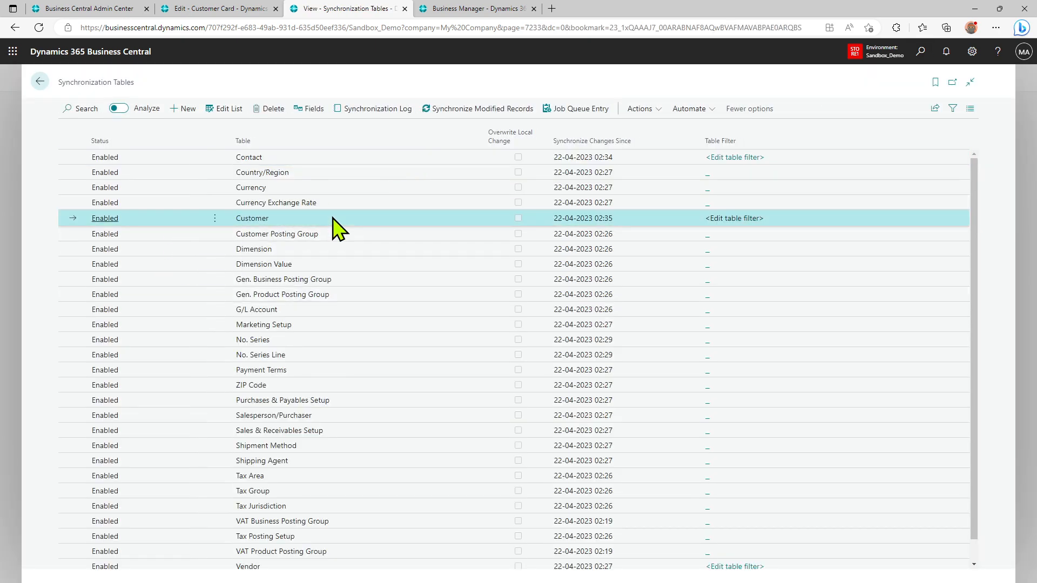
left_click(501, 123)
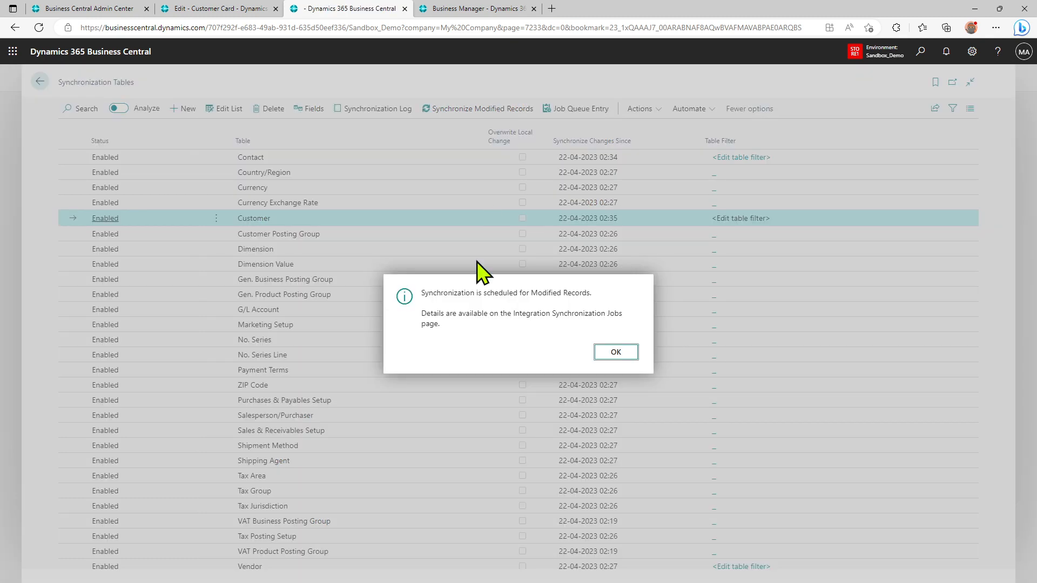
left_click(616, 352)
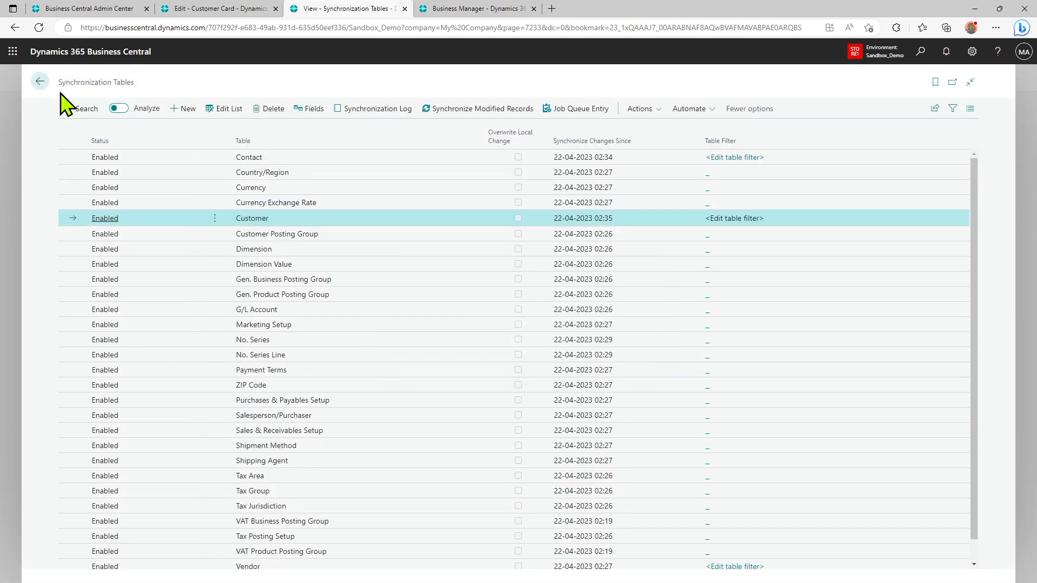
left_click(383, 111)
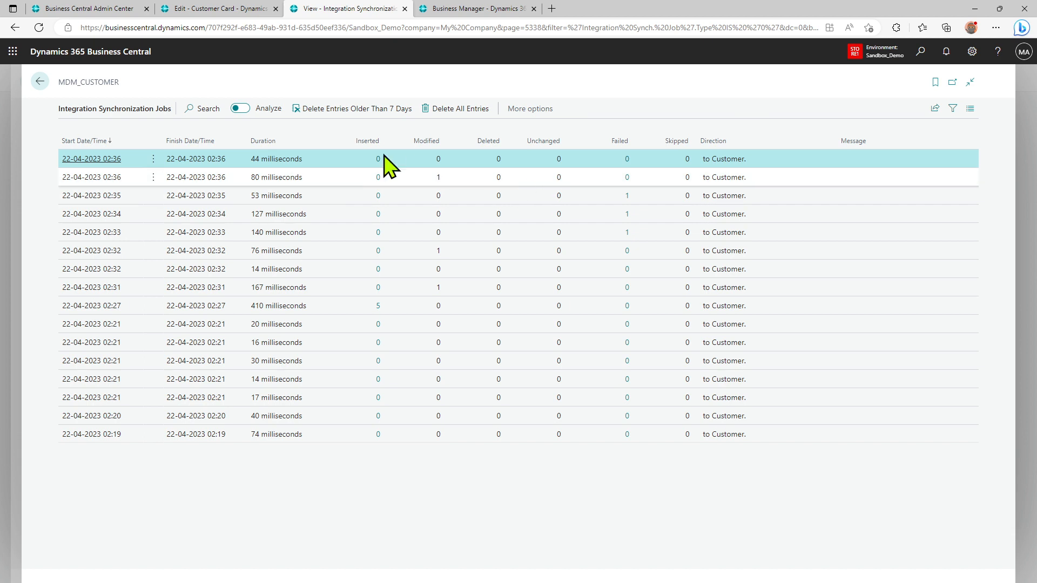
left_click(49, 81)
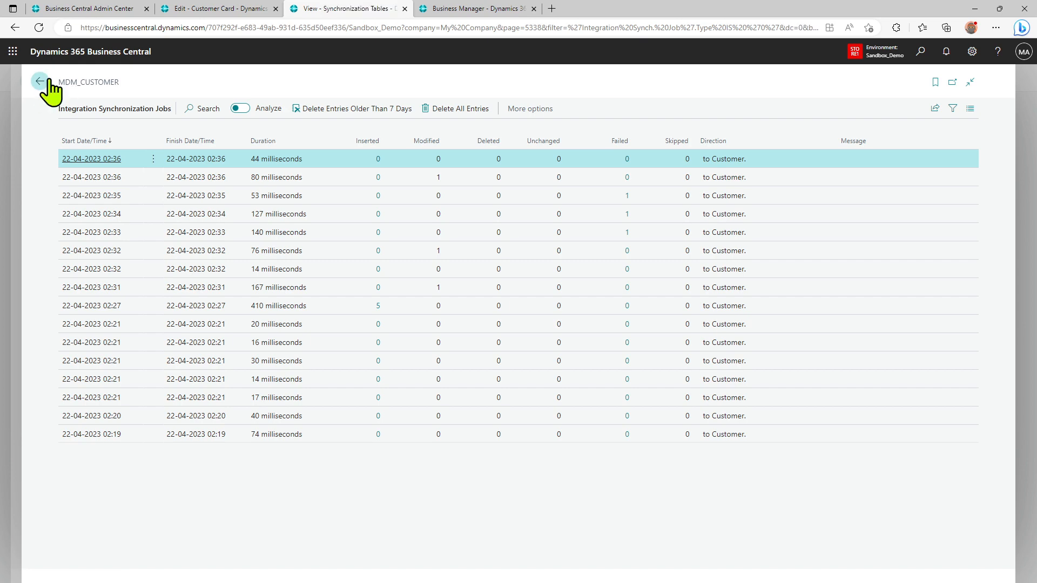
- Compare the first customer's card in My Company with the same card in the source company, and return to the customer list
left_click(39, 81)
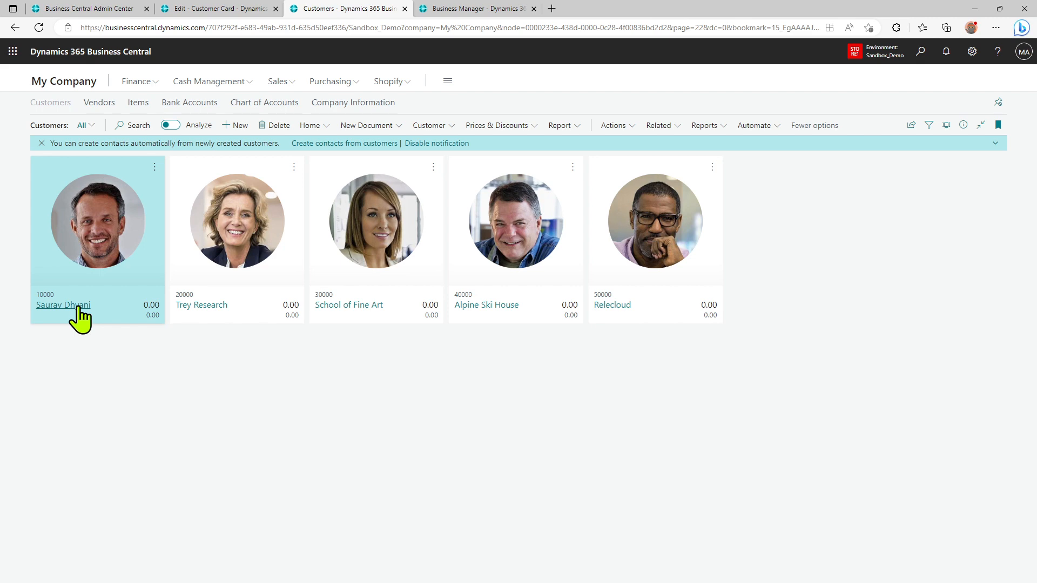
left_click(77, 307)
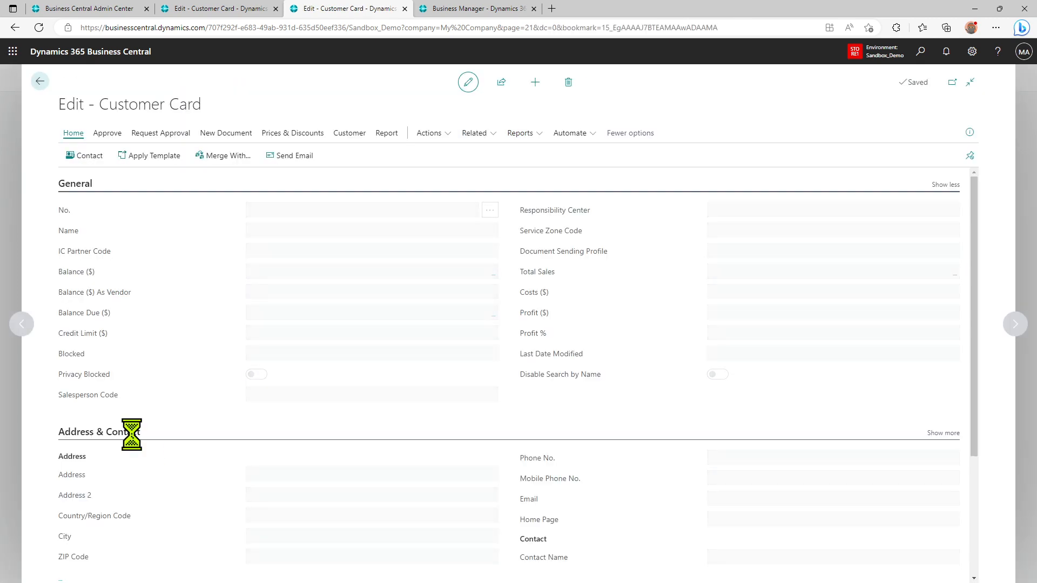
left_click(258, 7)
left_click(324, 10)
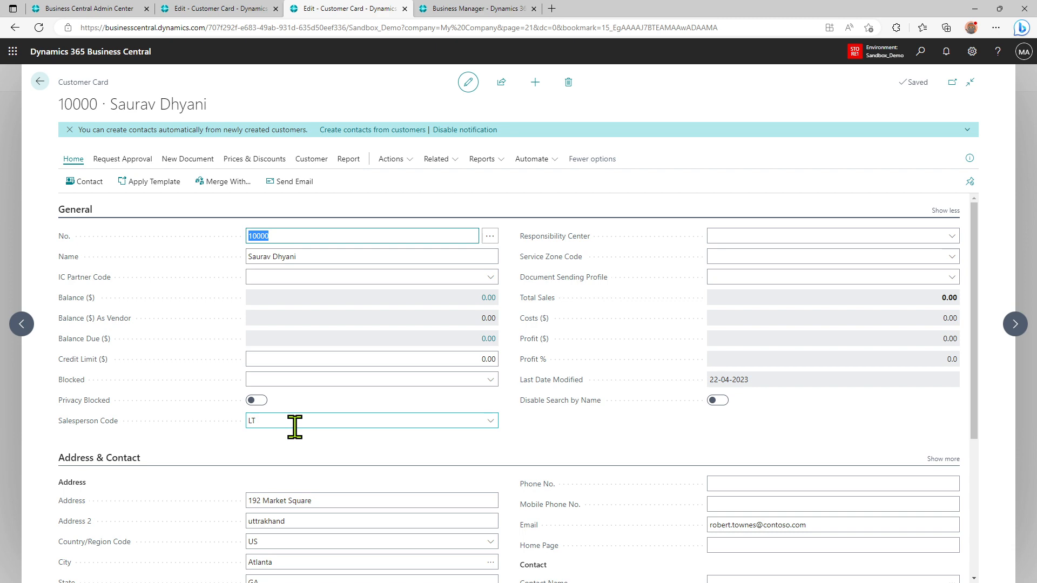
left_click(39, 81)
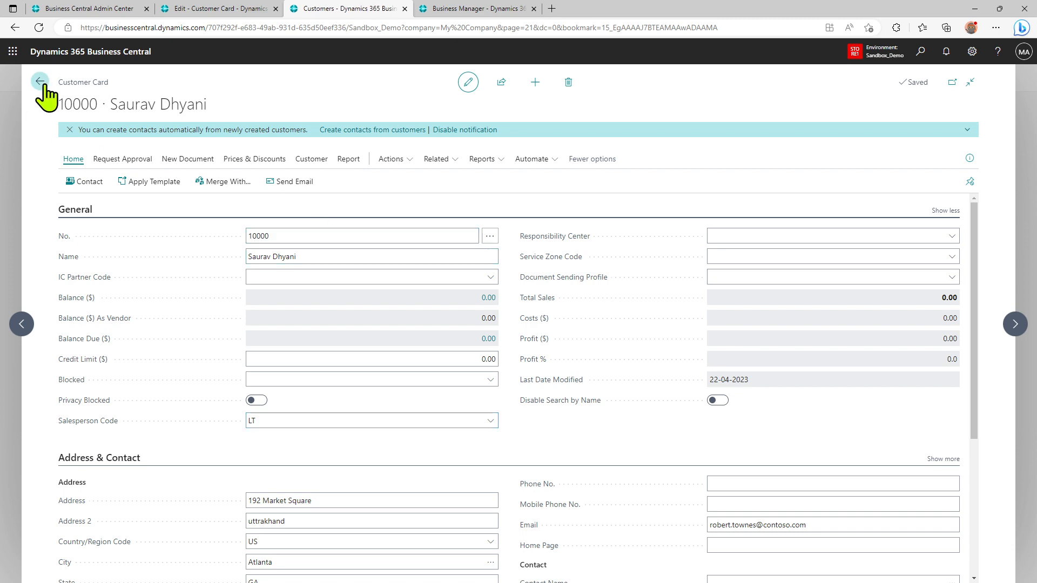
- Search for "mdm", open Synchronization Tables in My Company, review the Overwrite Local Change column and close the page
left_click(922, 52)
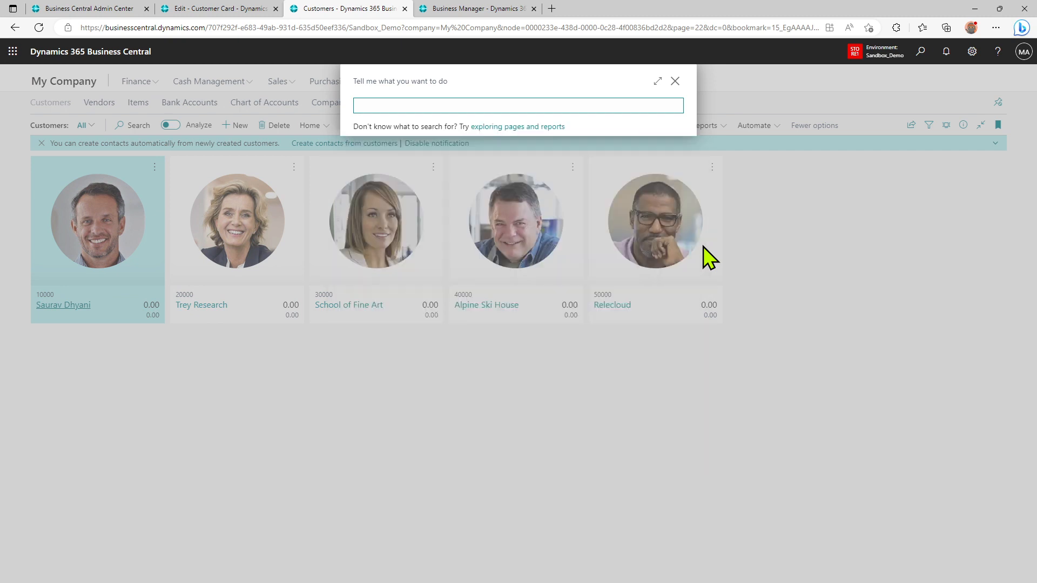
type("mdm")
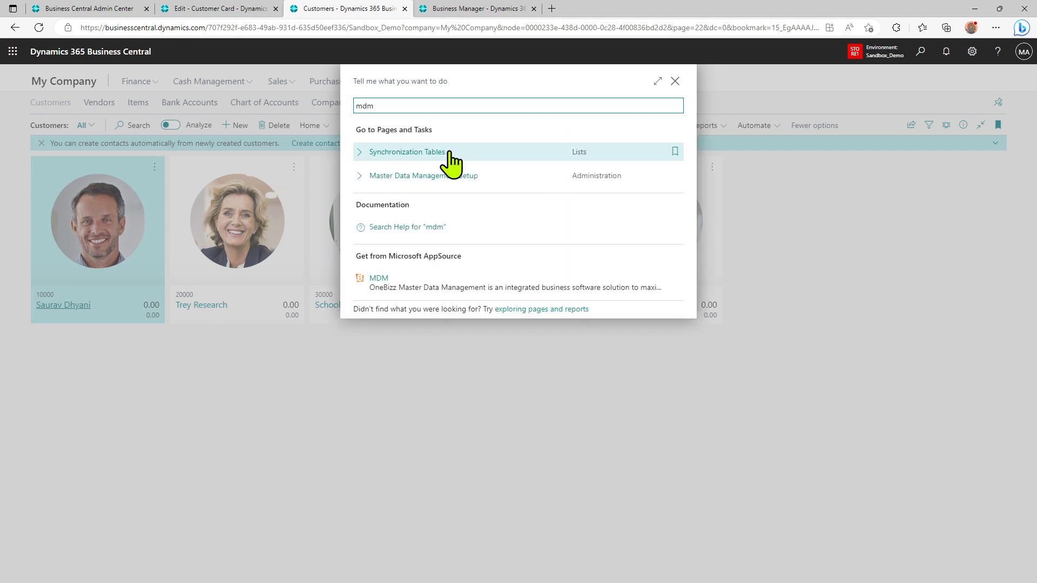
left_click(451, 158)
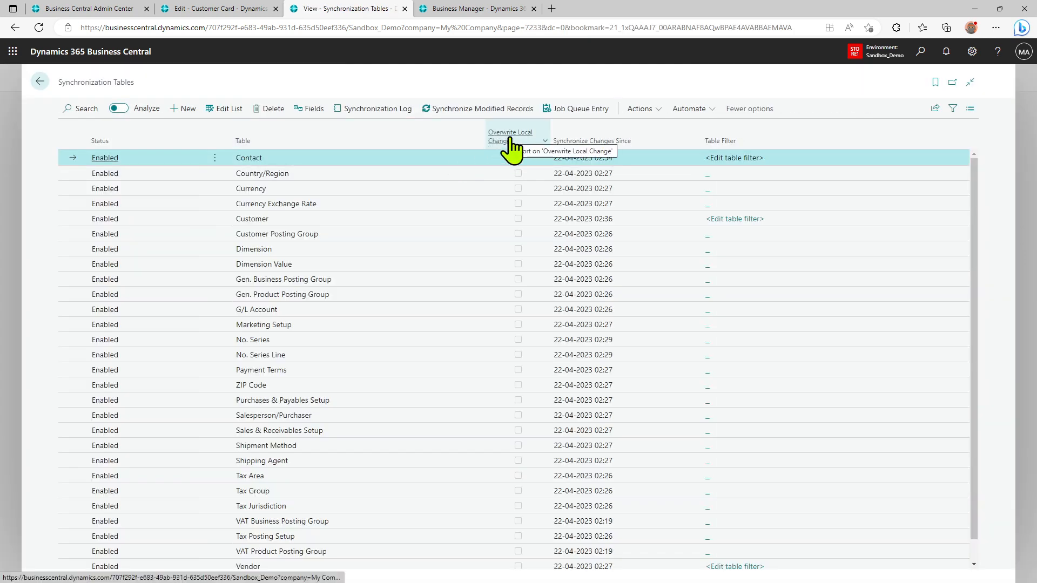
mouse_move(511, 147)
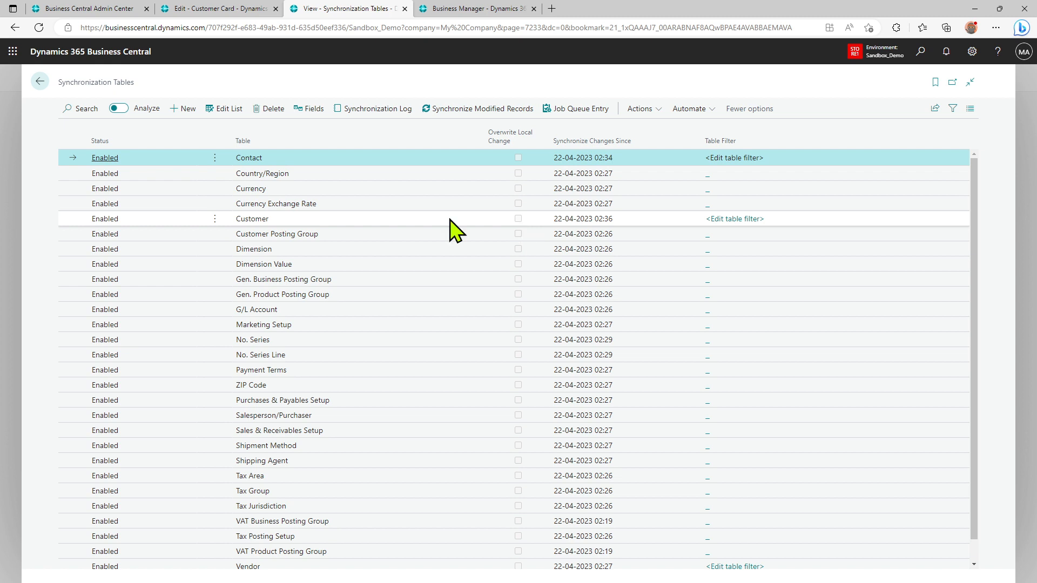
left_click(39, 81)
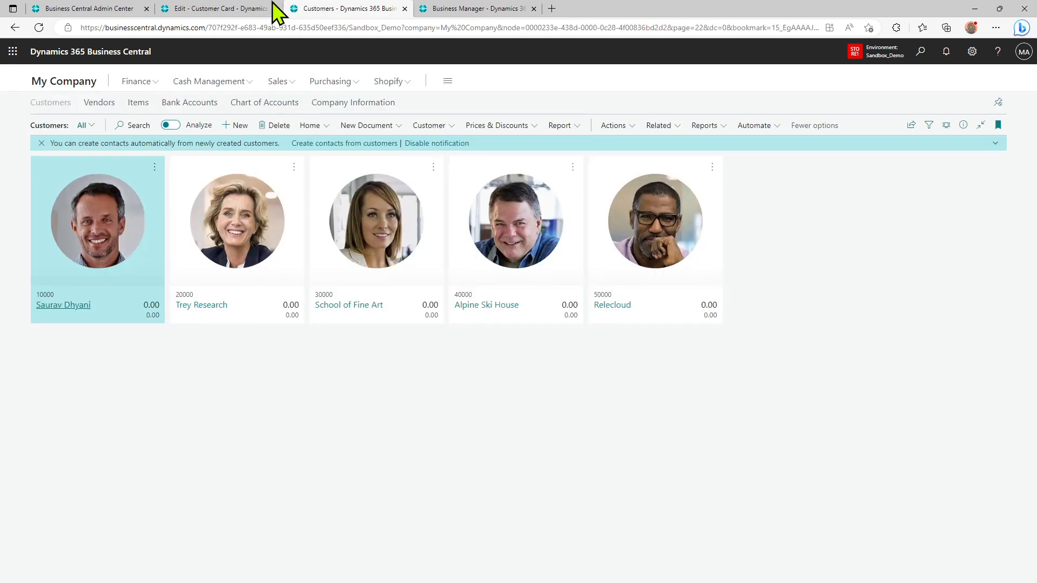
- Switch to CRONUS USA, Inc. and start a new customer from the CUSTOMER PERSON template
left_click(265, 10)
left_click(39, 82)
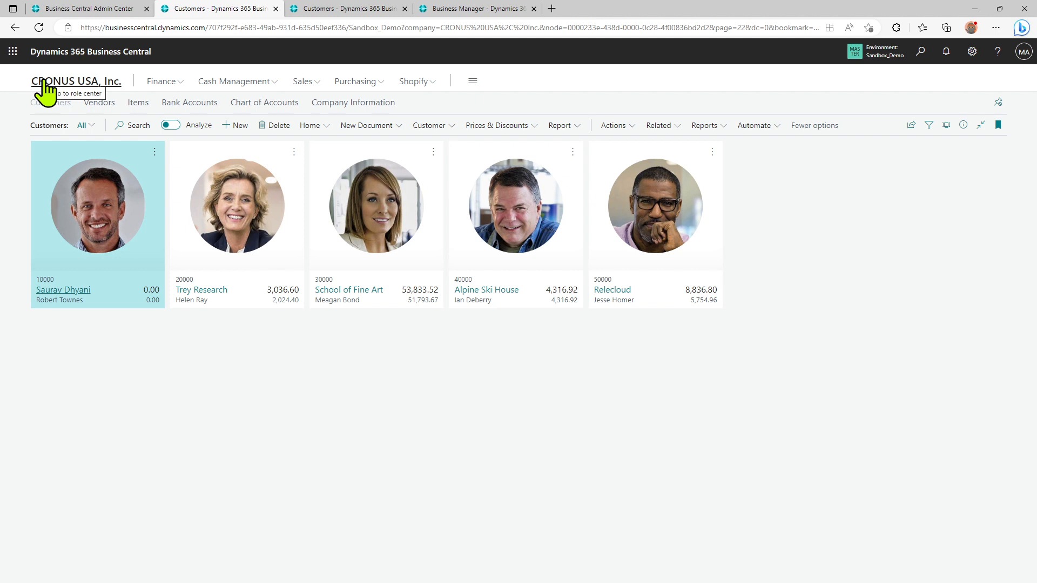
left_click(238, 129)
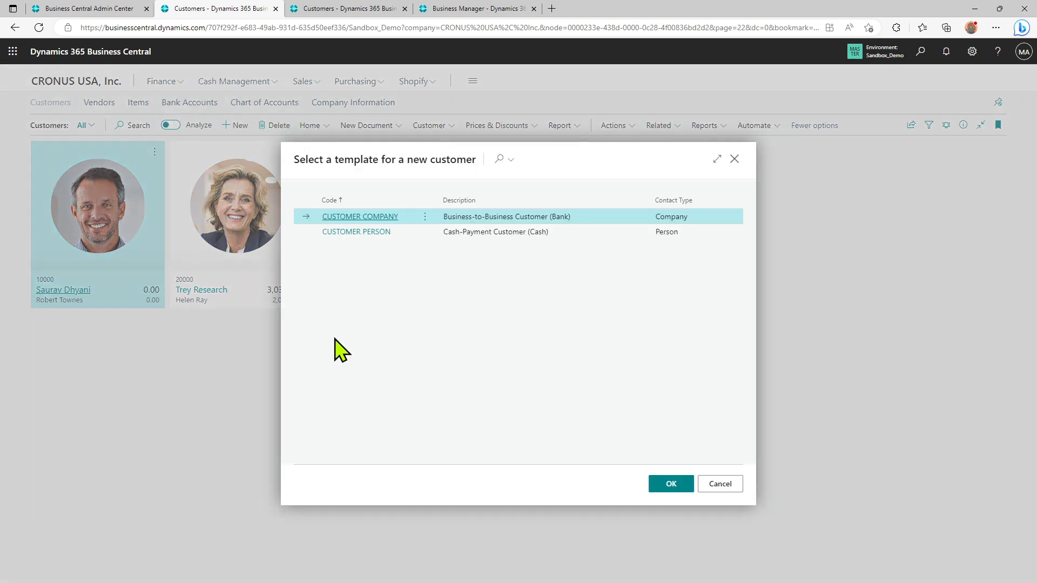
left_click(363, 238)
left_click(672, 485)
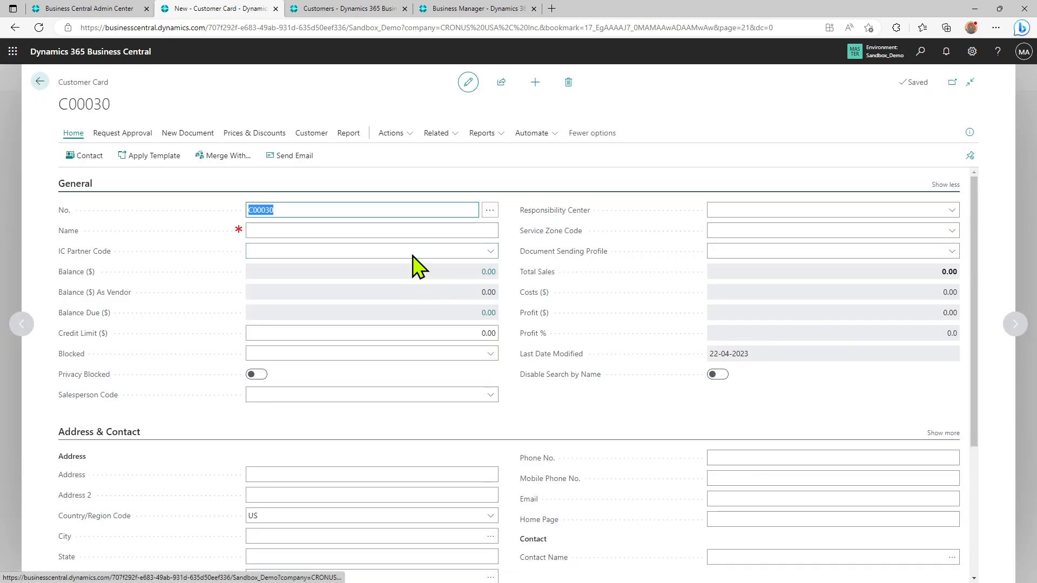
- Name the new customer Demo and return to the CRONUS USA, Inc. customer list
left_click(305, 226)
type("Demo")
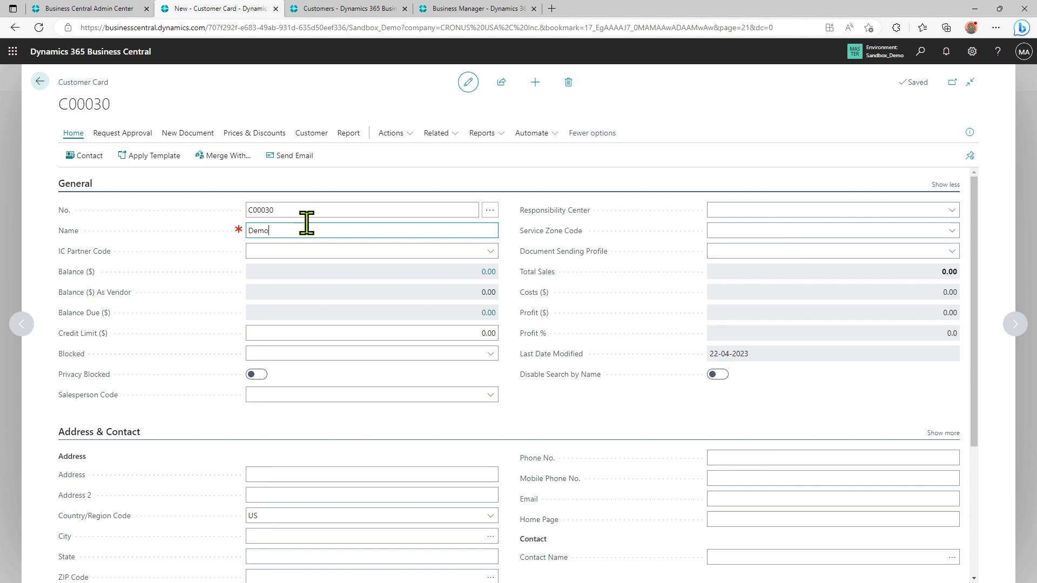
key("Tab")
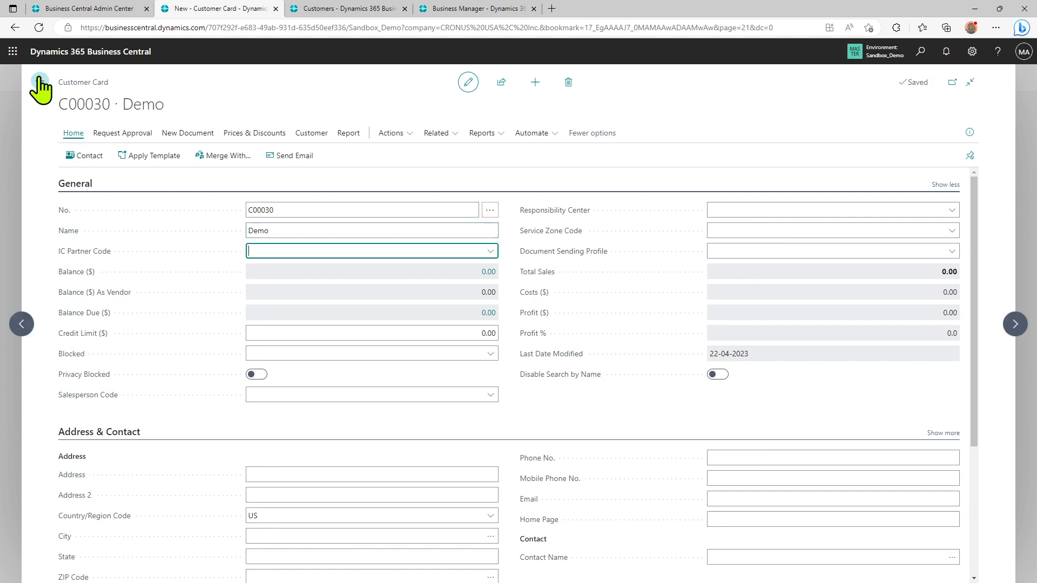
left_click(39, 81)
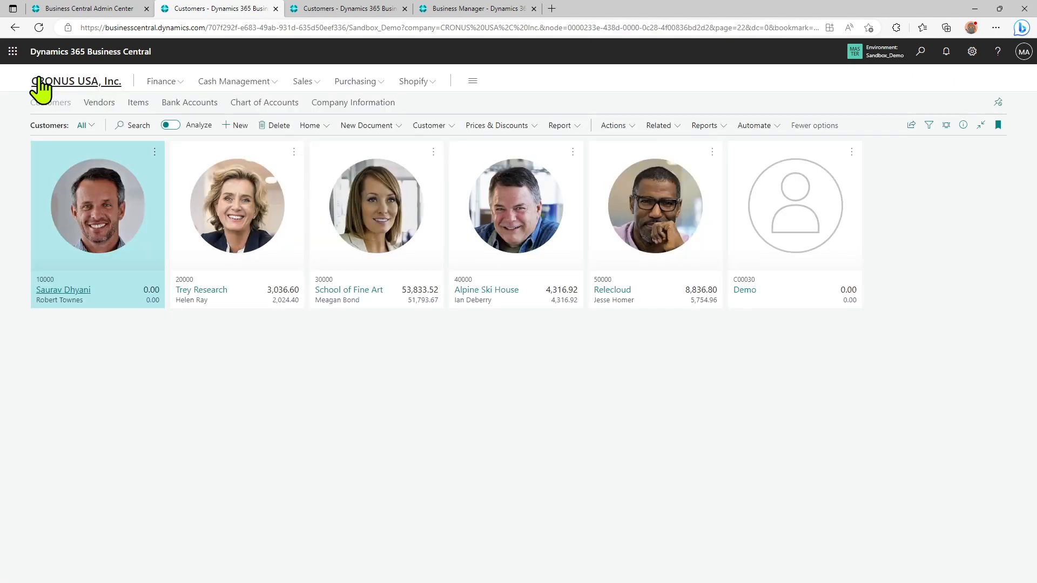
- Refresh the My Company customer list to check whether the new Demo customer has synchronized
left_click(345, 10)
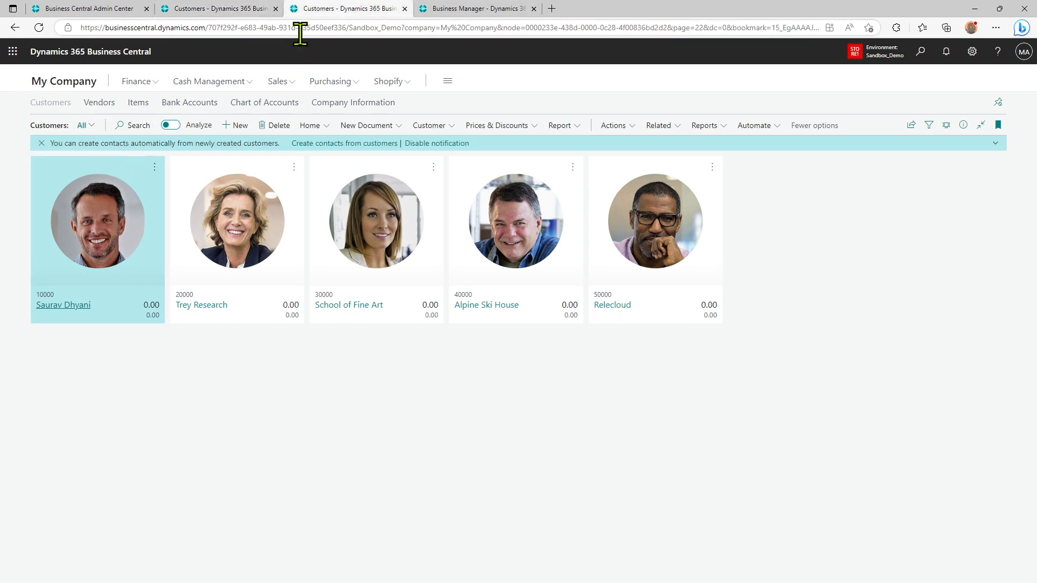
key("F5")
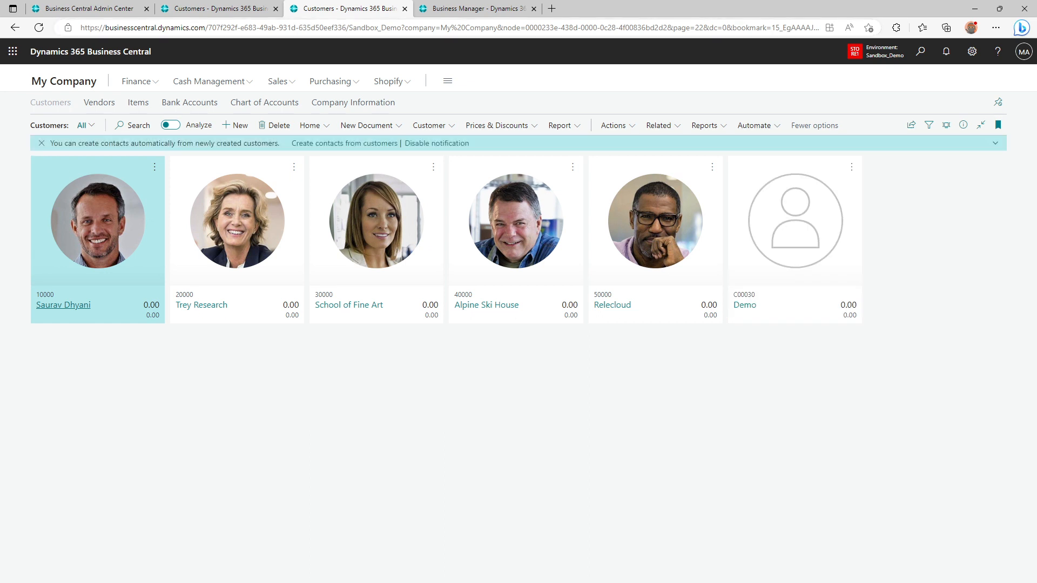
- Delete the Demo customer from CRONUS USA, Inc. and confirm the deletion
left_click(229, 9)
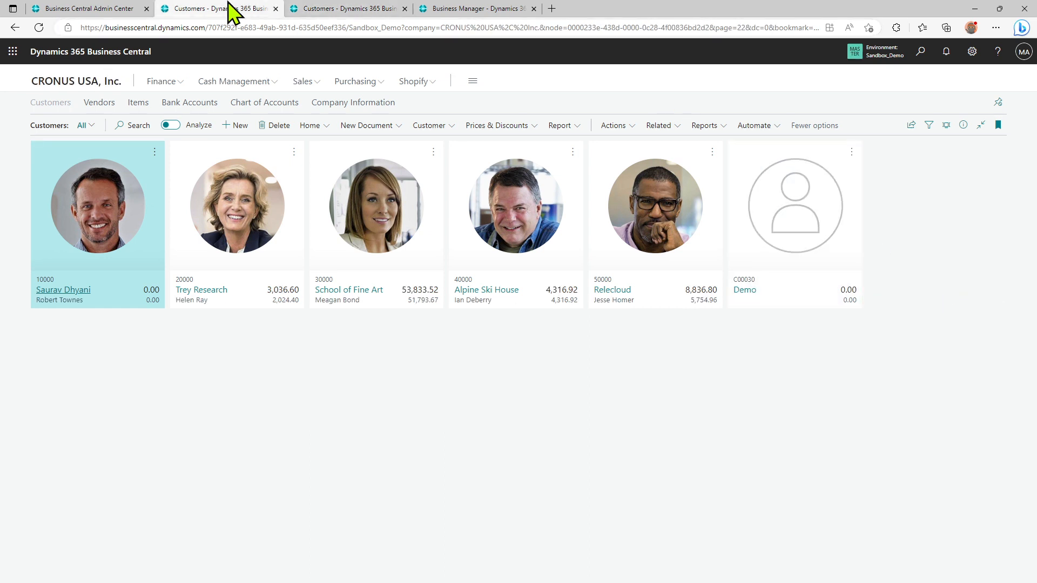
left_click(852, 152)
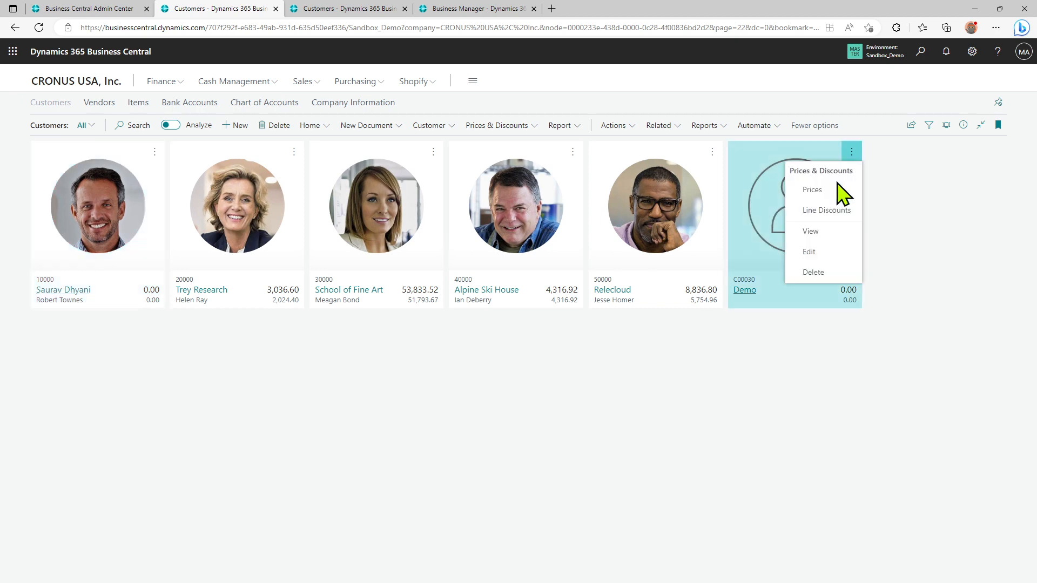
left_click(819, 274)
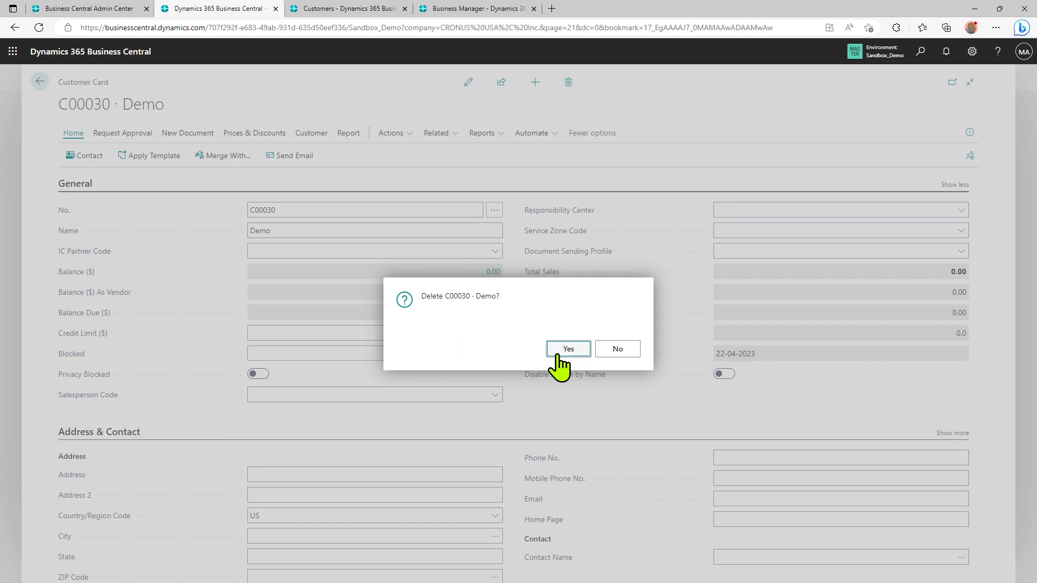
left_click(558, 356)
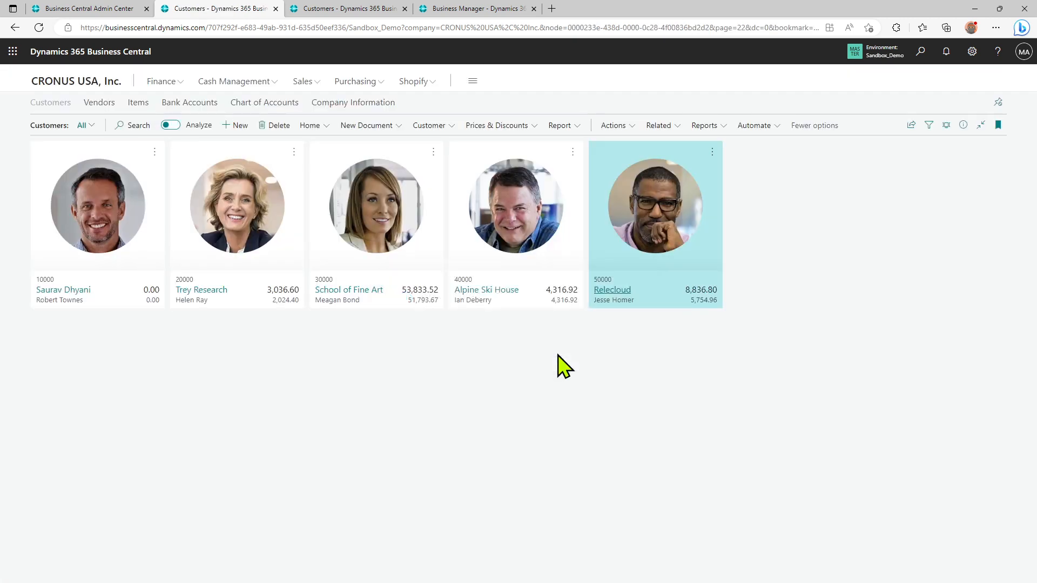
- In My Company, search for "mdm", open Synchronization Tables and display the synchronization log for the Customer table
left_click(309, 8)
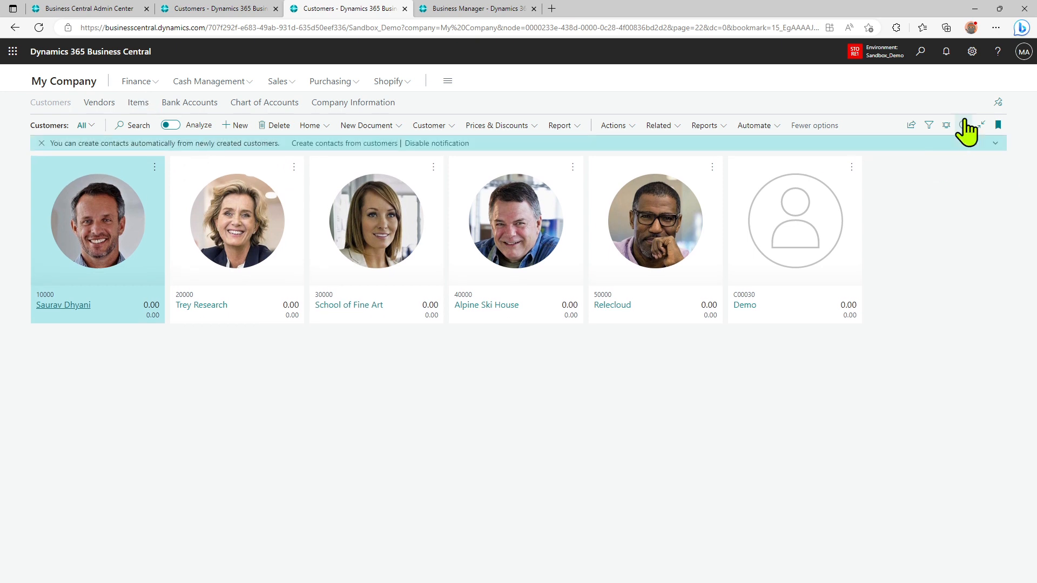
left_click(921, 51)
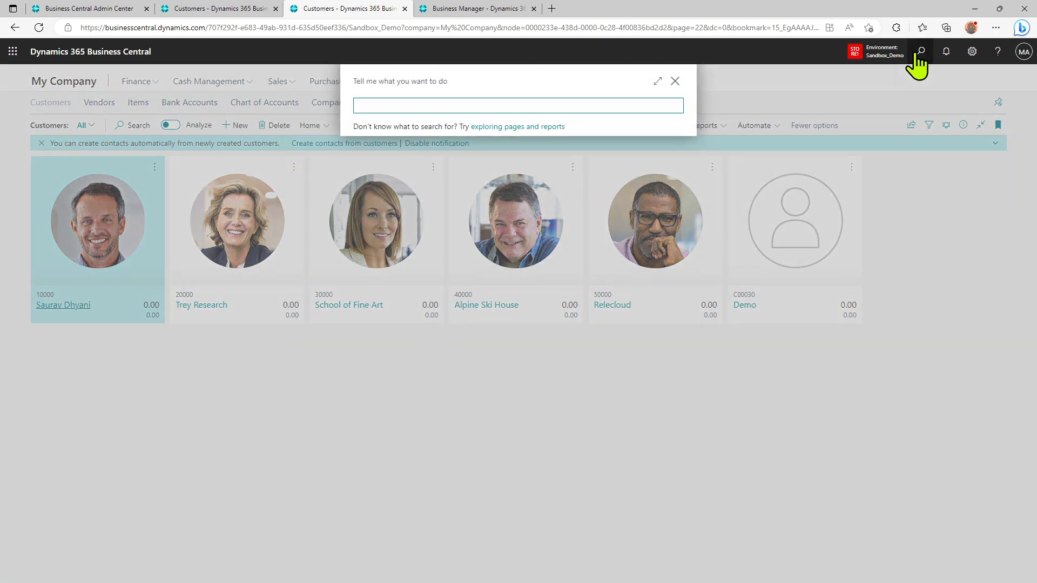
type("mdm")
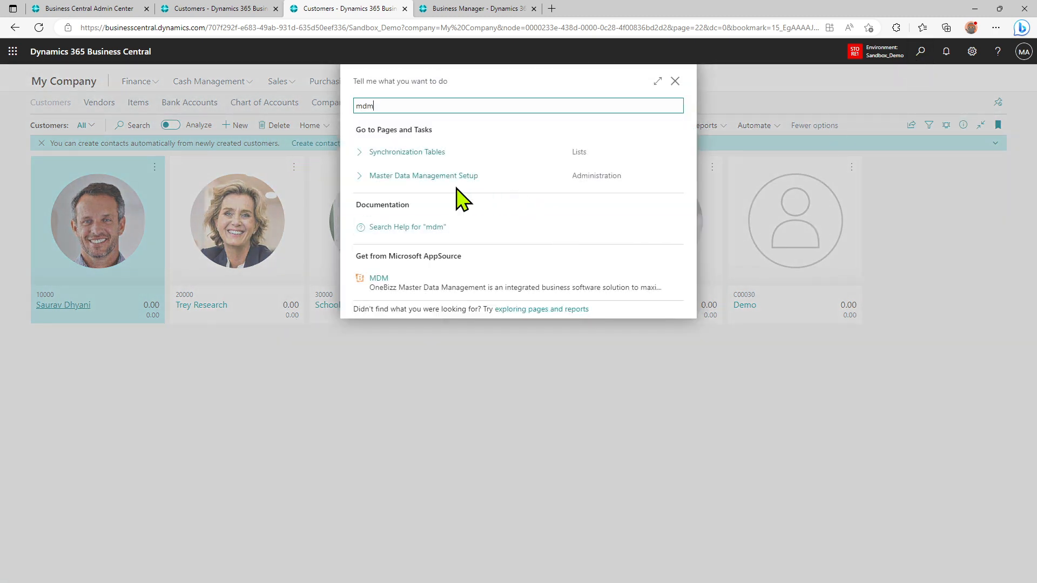
left_click(408, 158)
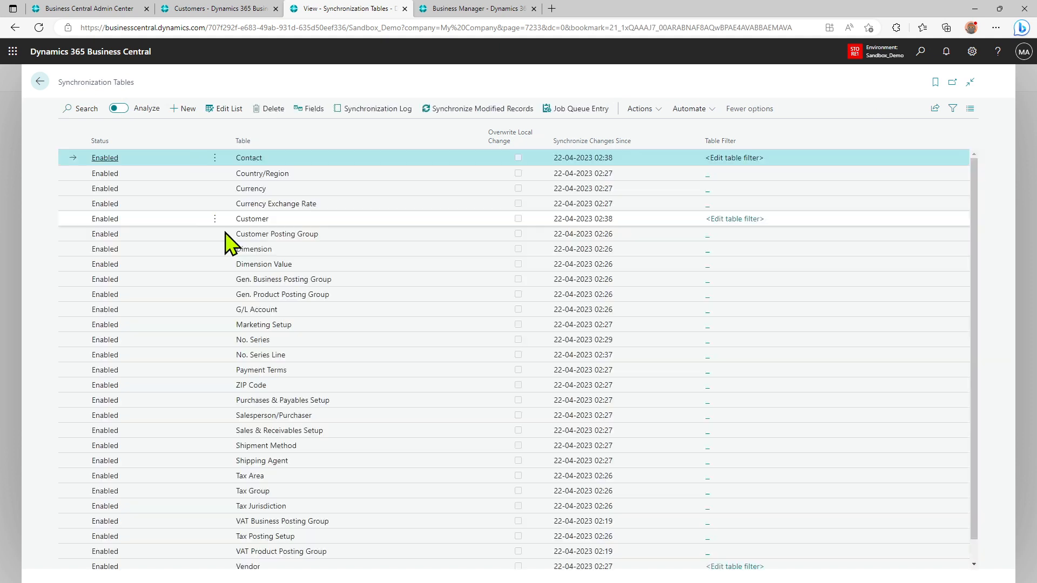
left_click(286, 217)
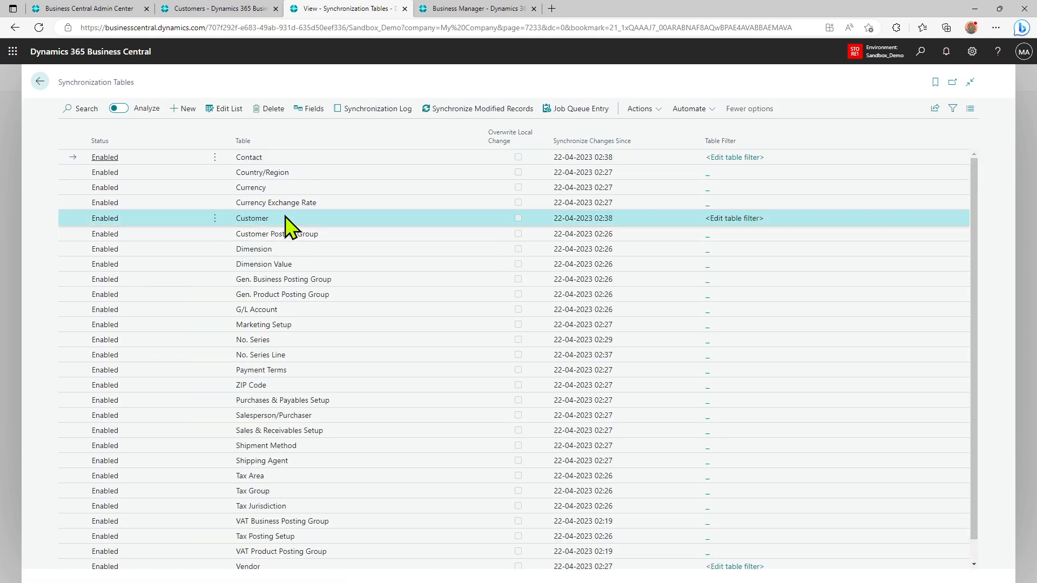
left_click(377, 111)
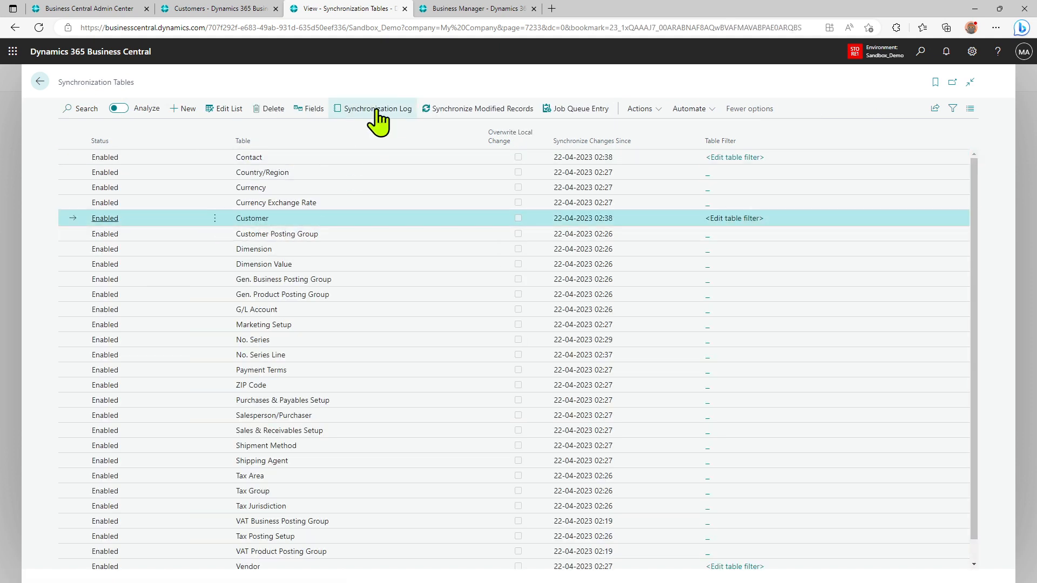
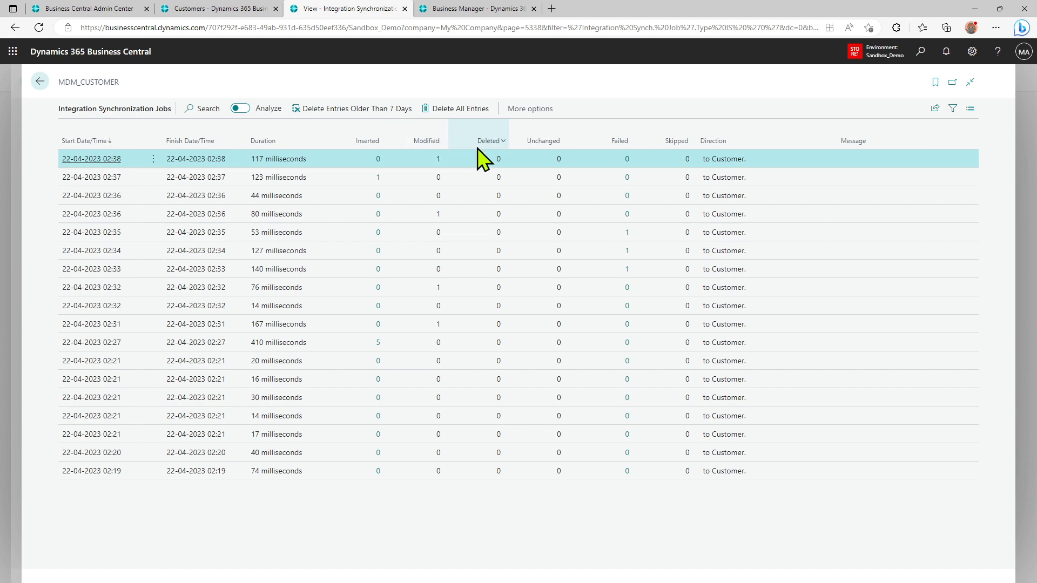
- Read the Deleted column's description, sort the log by Deleted in both directions to look for deletions, and return to Synchronization Tables
mouse_move(490, 154)
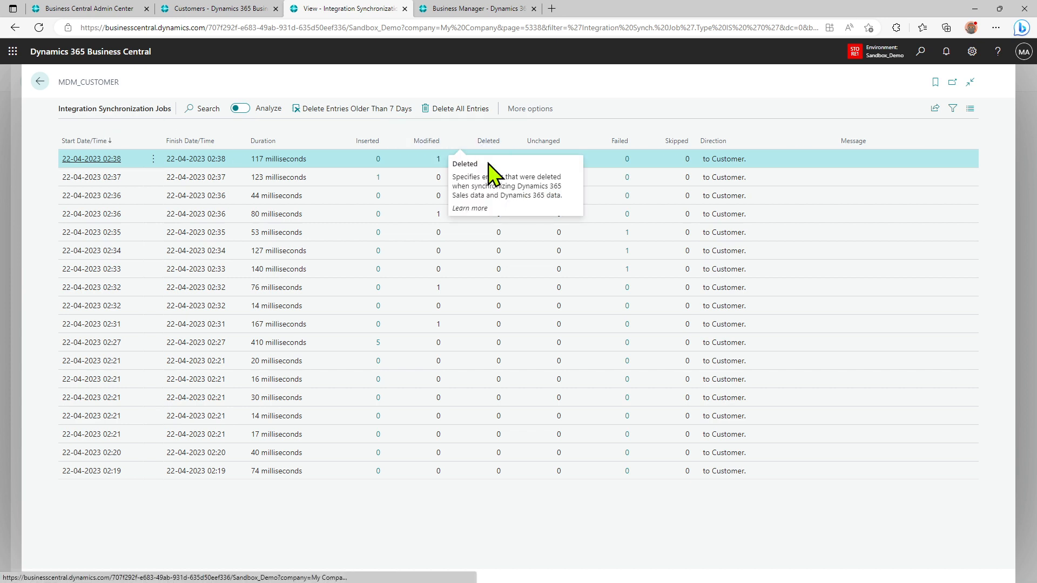
triple_click(488, 181)
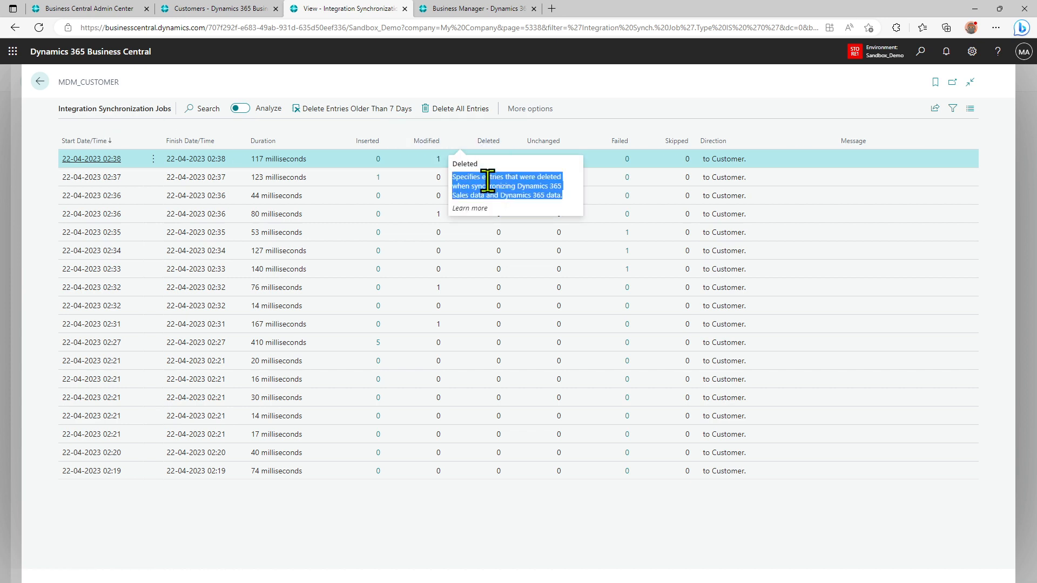
left_click(490, 140)
left_click(490, 141)
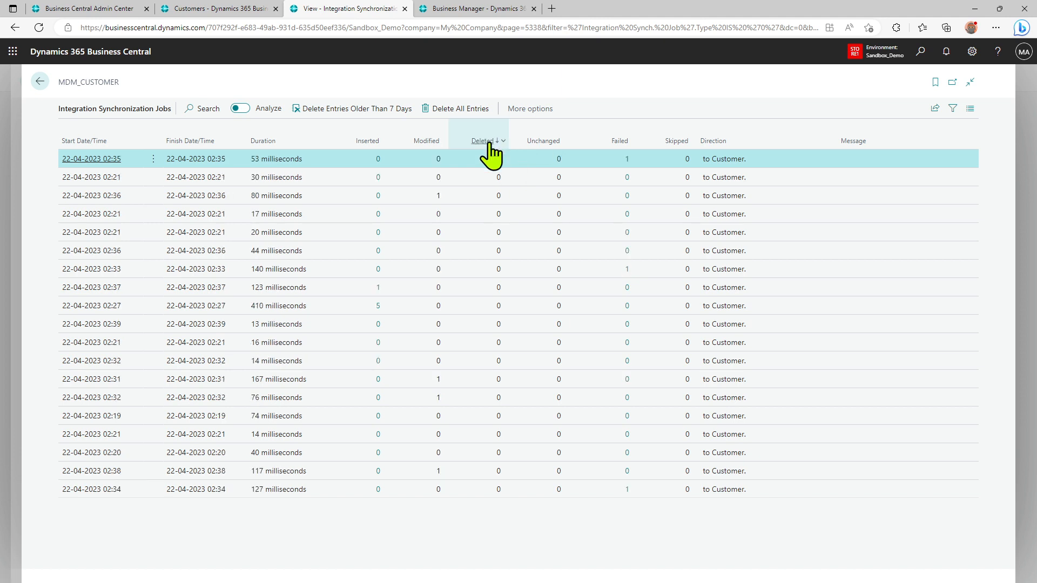
left_click(490, 141)
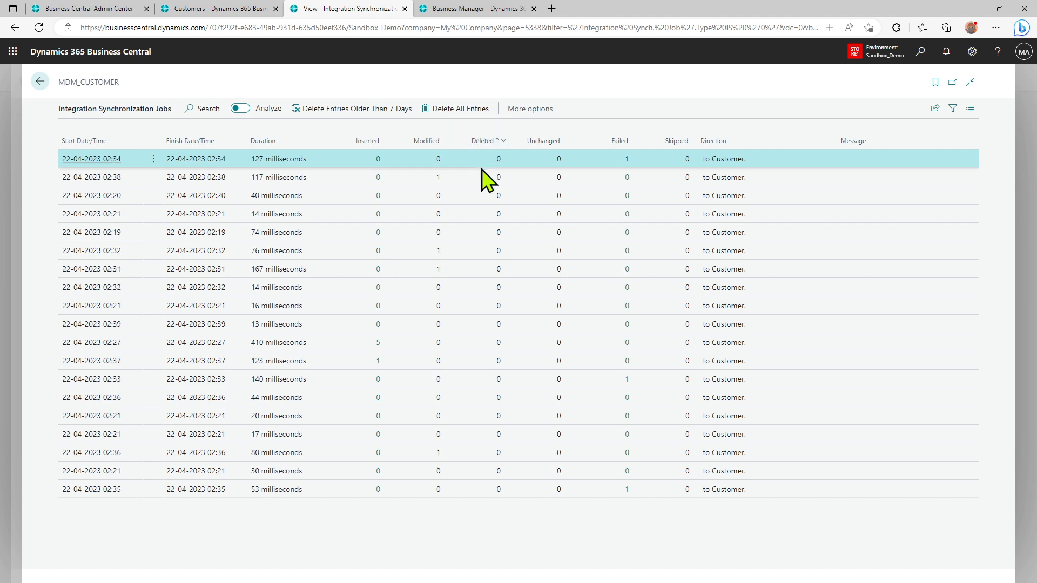
left_click(503, 142)
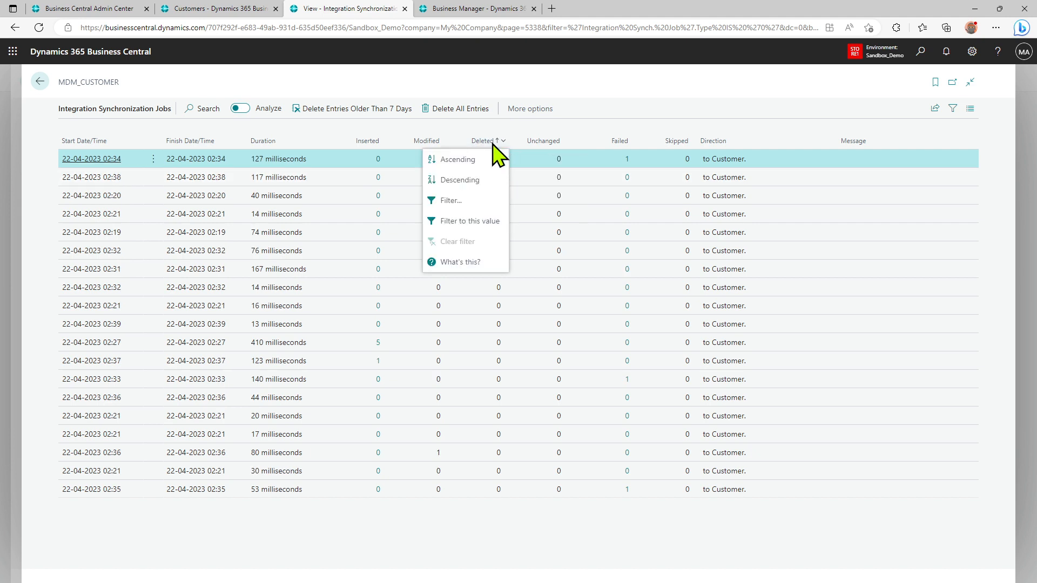
left_click(485, 141)
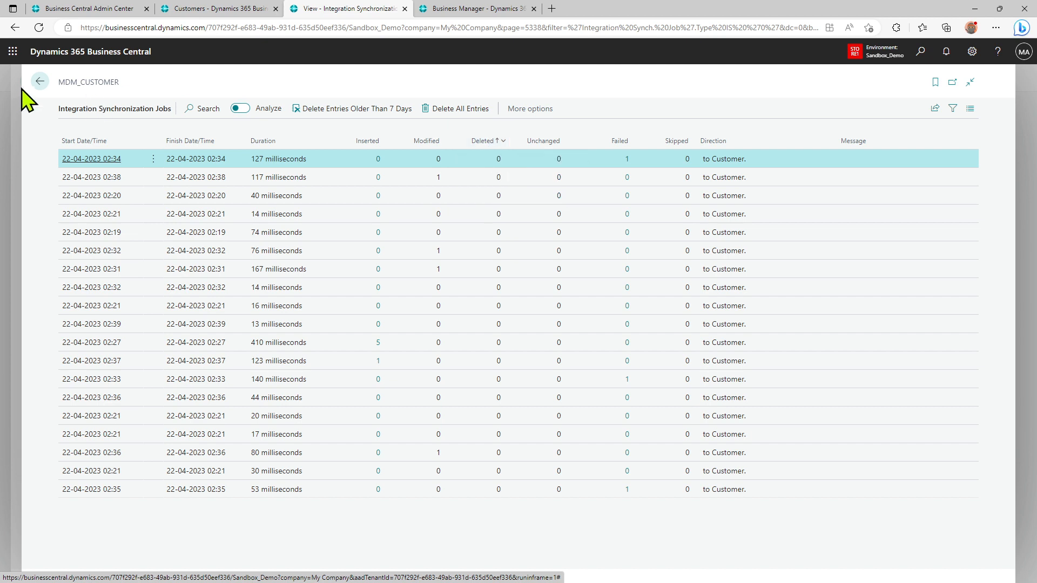
left_click(39, 82)
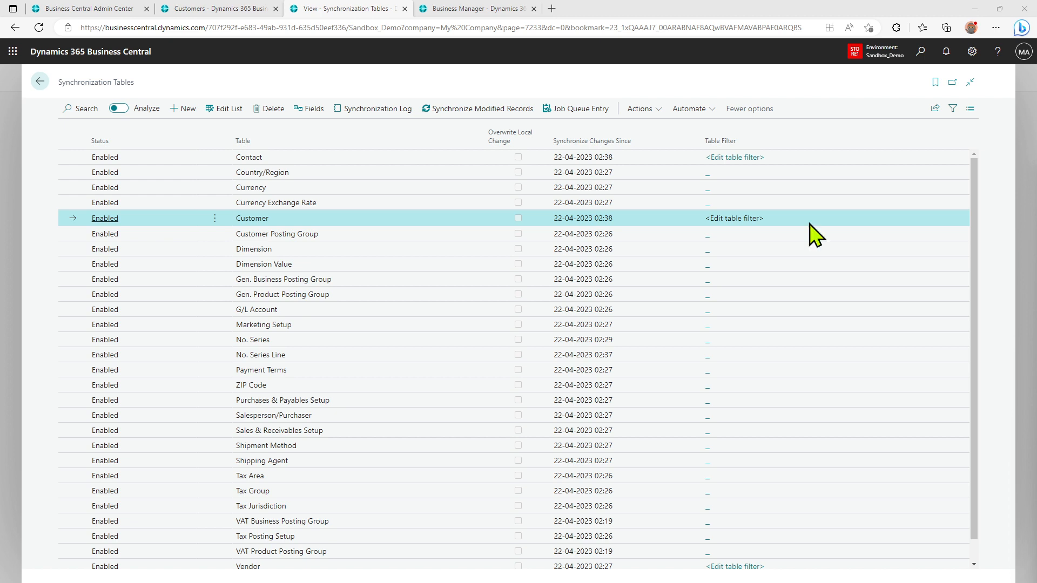
- Return My Company to its home page, check the customer list in New Company, and go back to New Company's home page
left_click(44, 84)
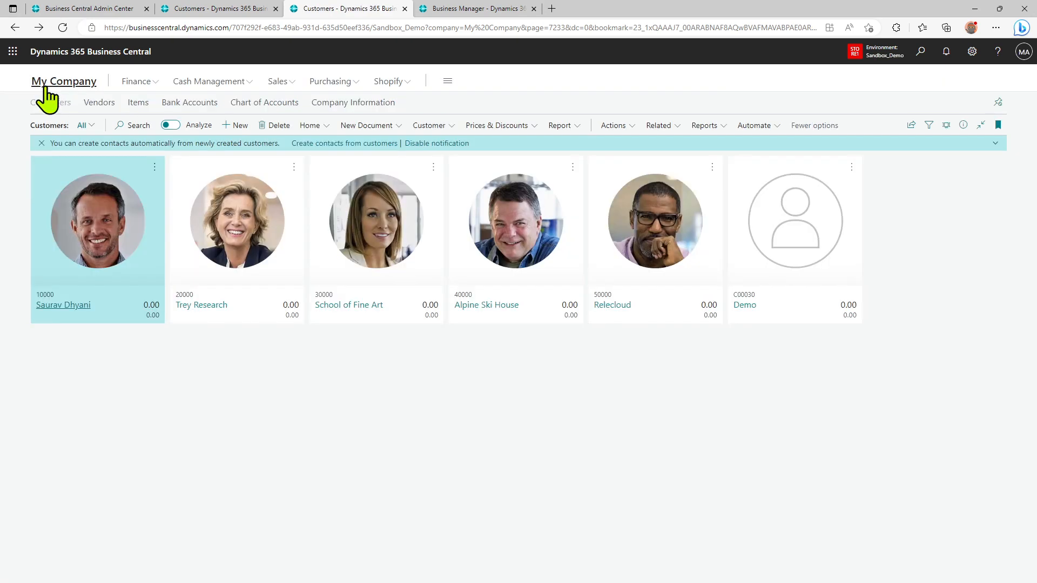
left_click(49, 83)
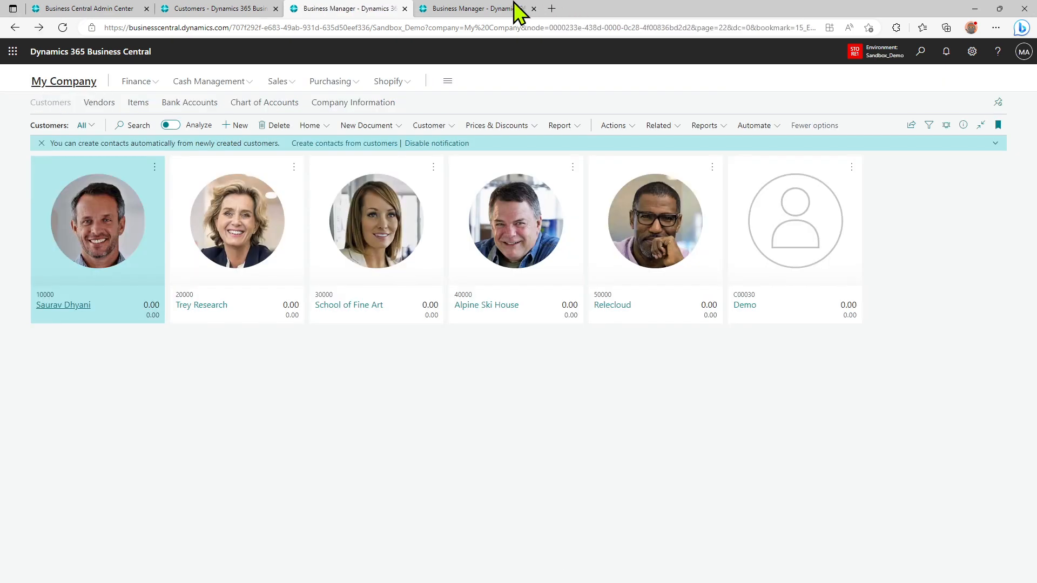
left_click(494, 9)
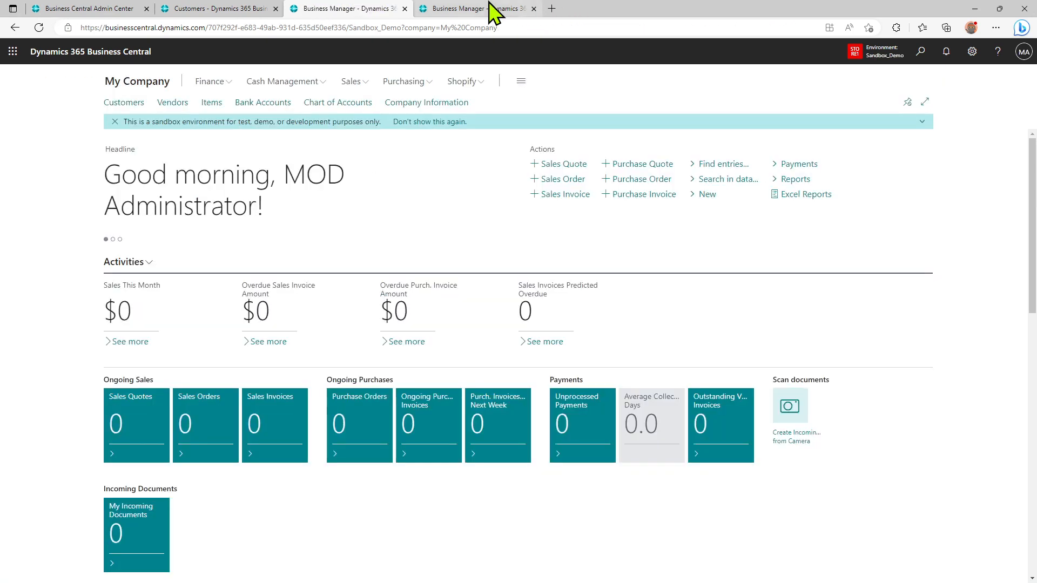
left_click(134, 103)
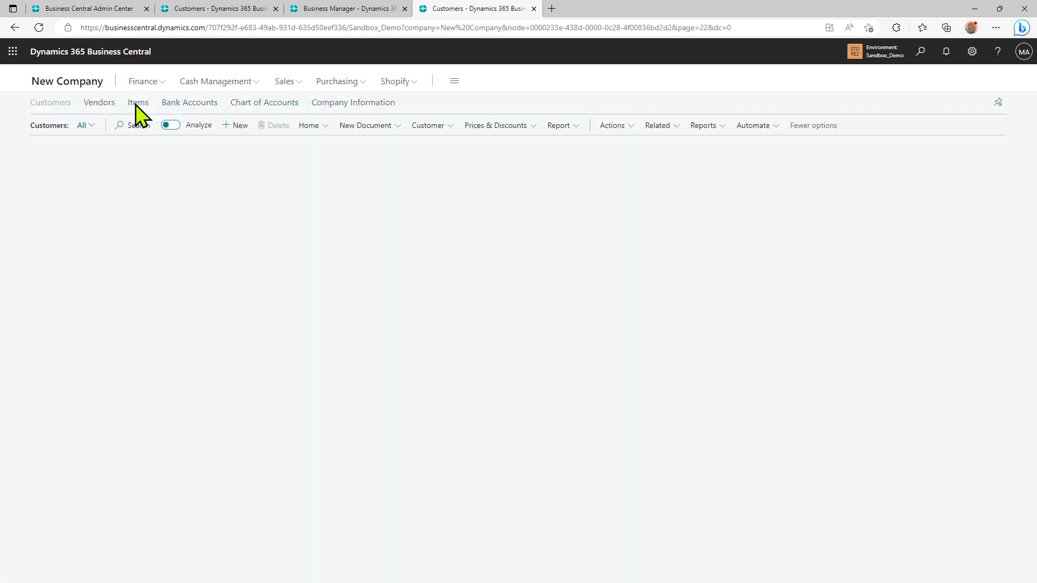
left_click(82, 82)
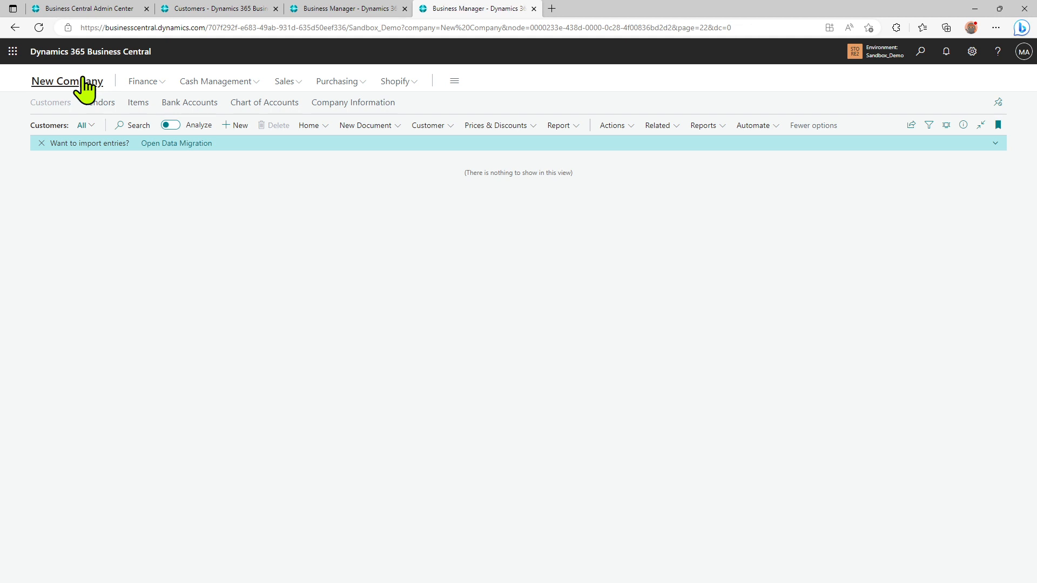
- In My Company, search for "mdm", open Master Data Management Setup and export the synchronization setup to a file
left_click(336, 12)
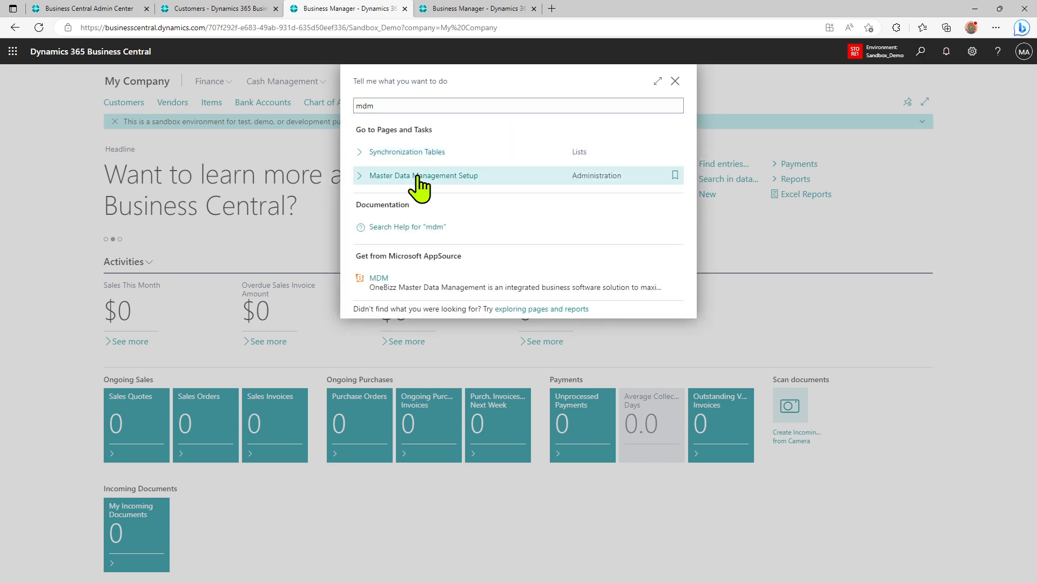
left_click(417, 176)
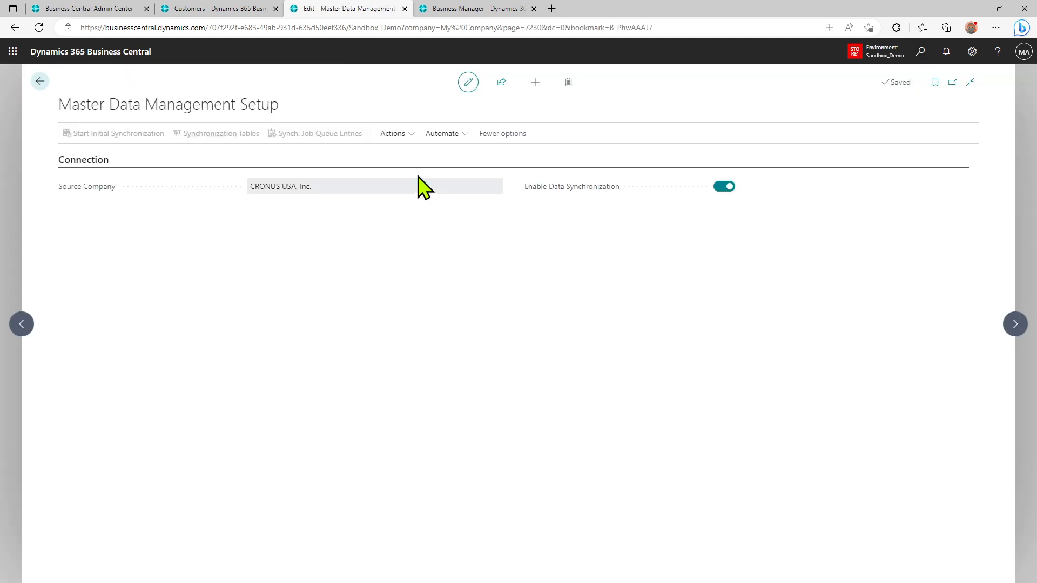
left_click(400, 142)
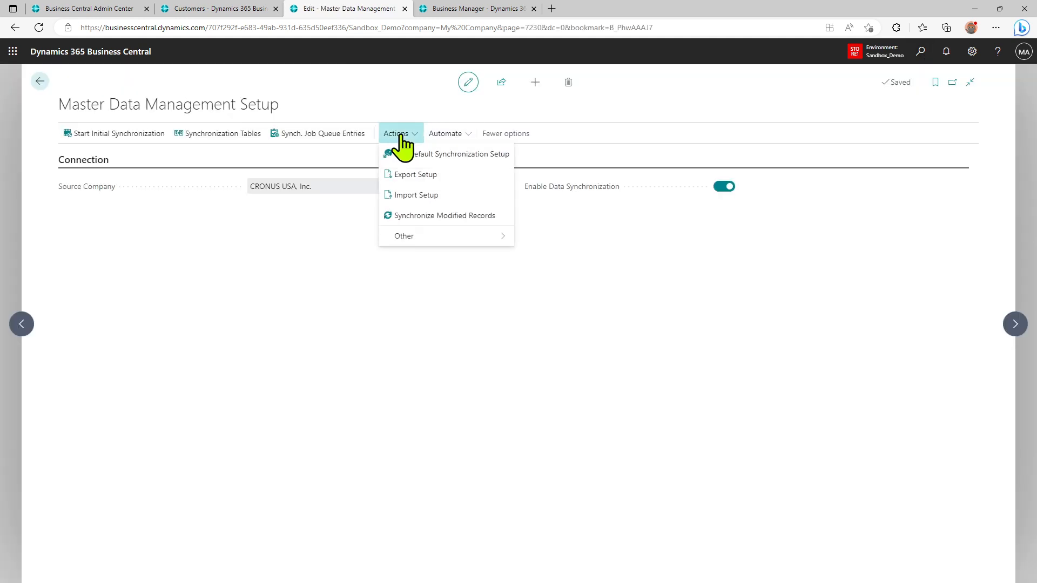
left_click(422, 178)
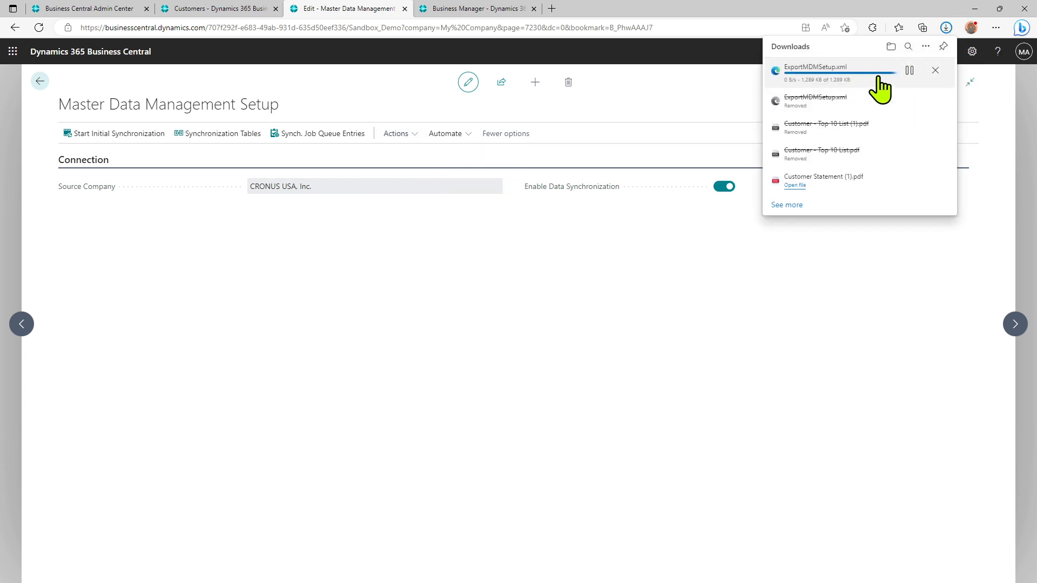
- Switch to New Company, search for "mdm" and open Master Data Management Setup
left_click(471, 8)
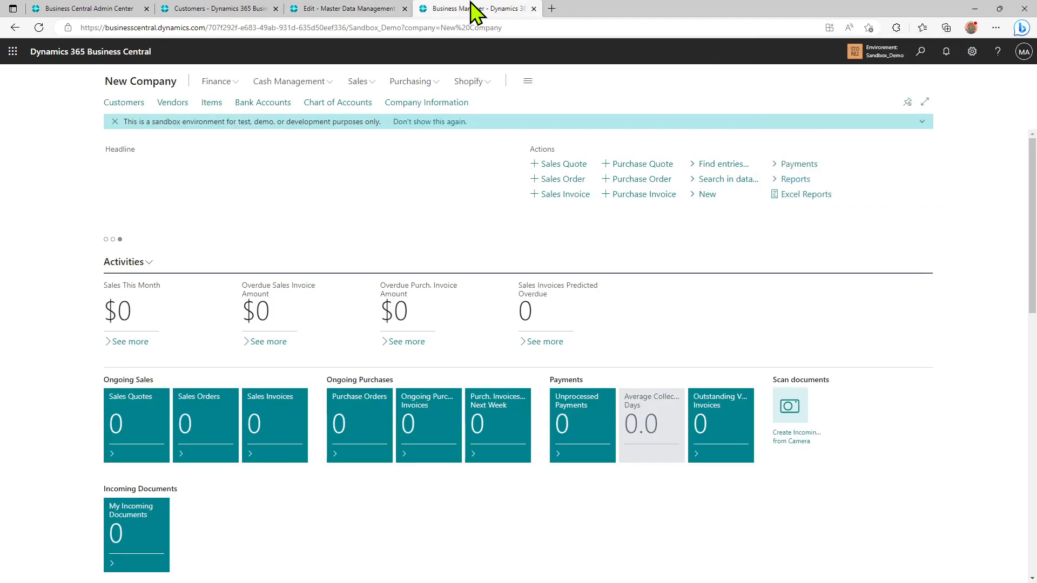
left_click(921, 53)
type("mdm")
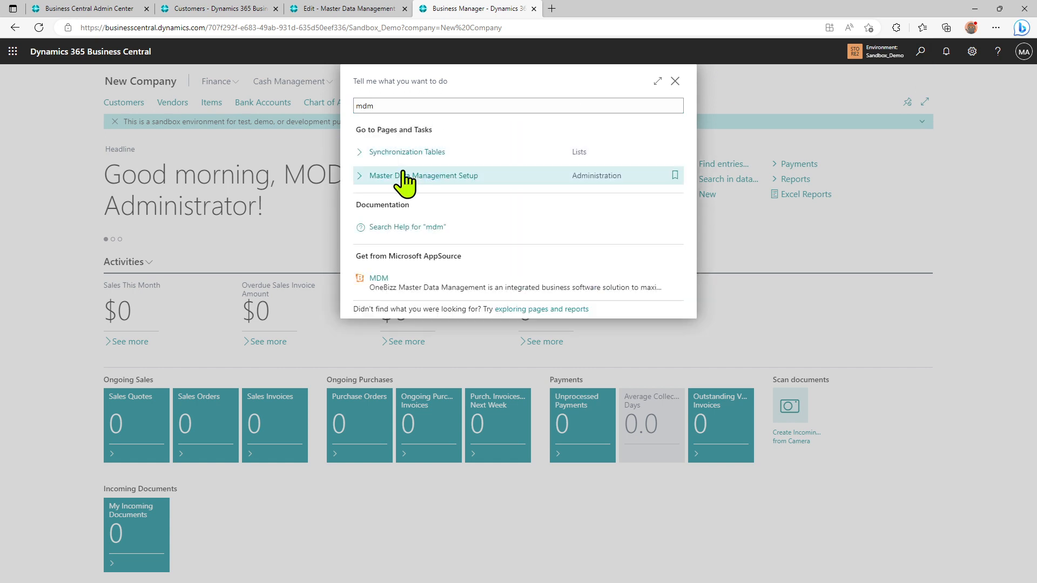
left_click(403, 174)
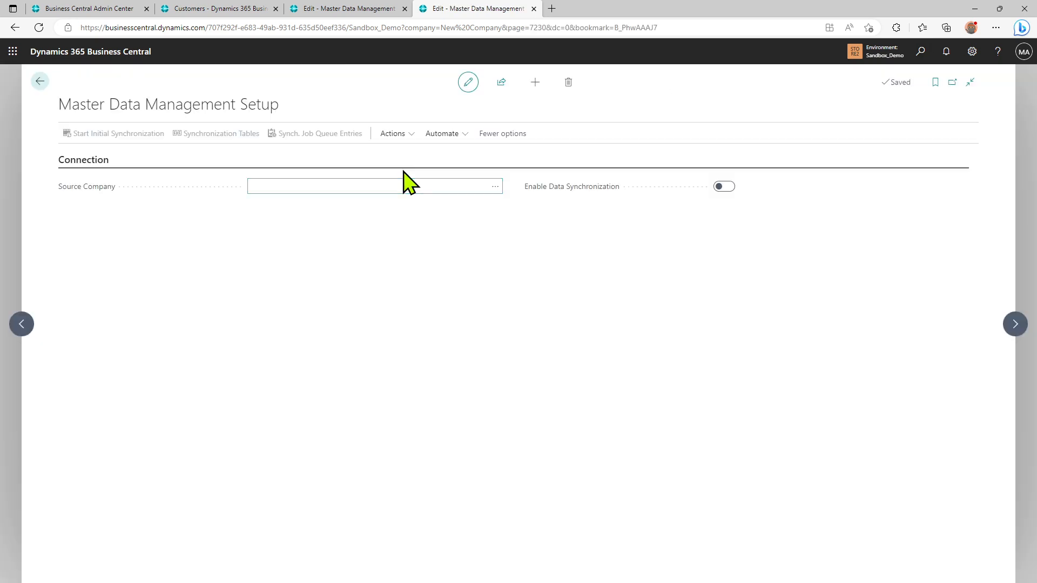
- Set the source company to CRONUS USA, Inc., enable data synchronization and acknowledge the notice
left_click(412, 135)
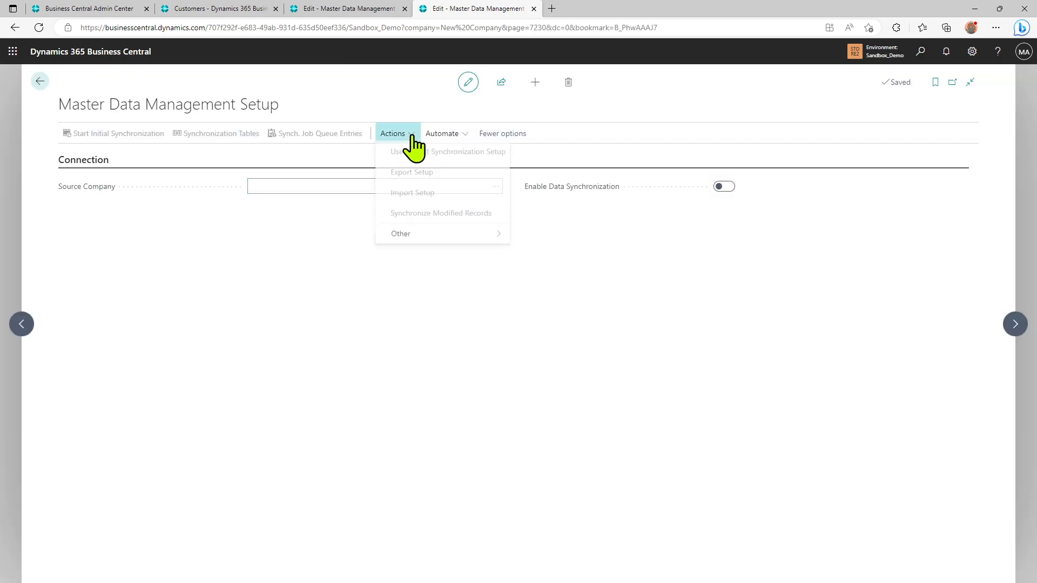
left_click(329, 216)
left_click(495, 187)
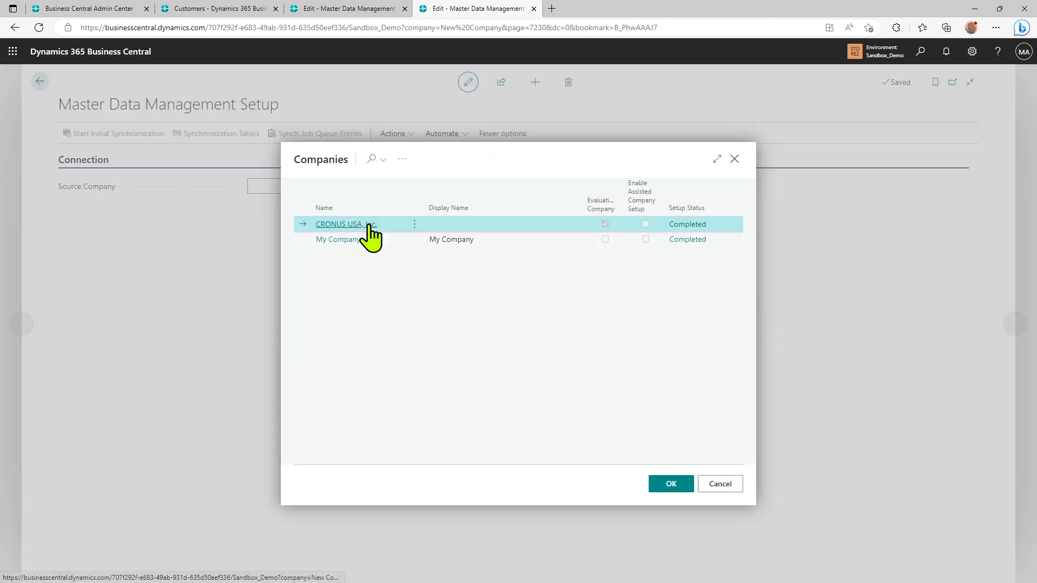
left_click(675, 482)
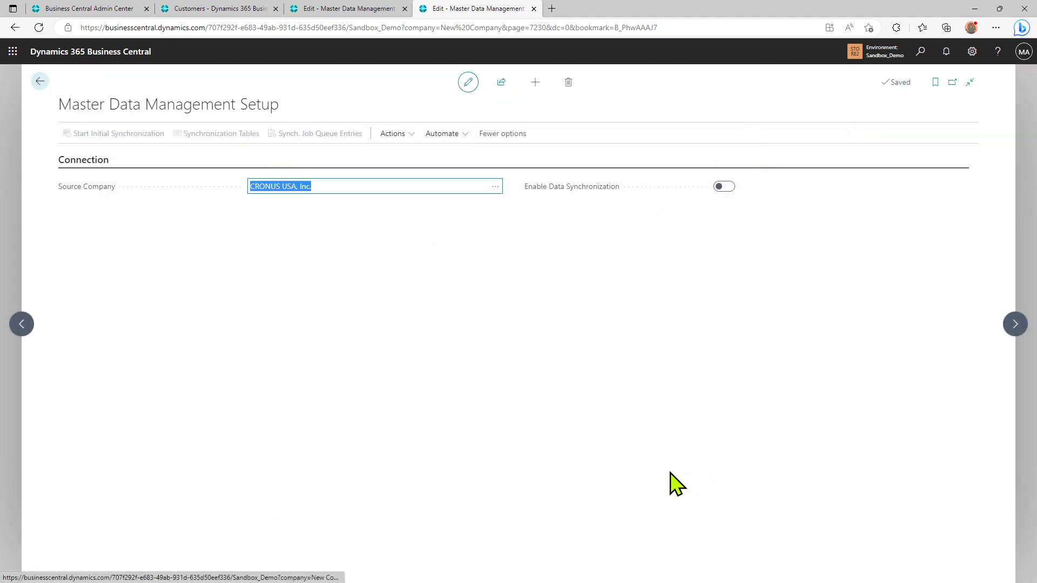
left_click(410, 137)
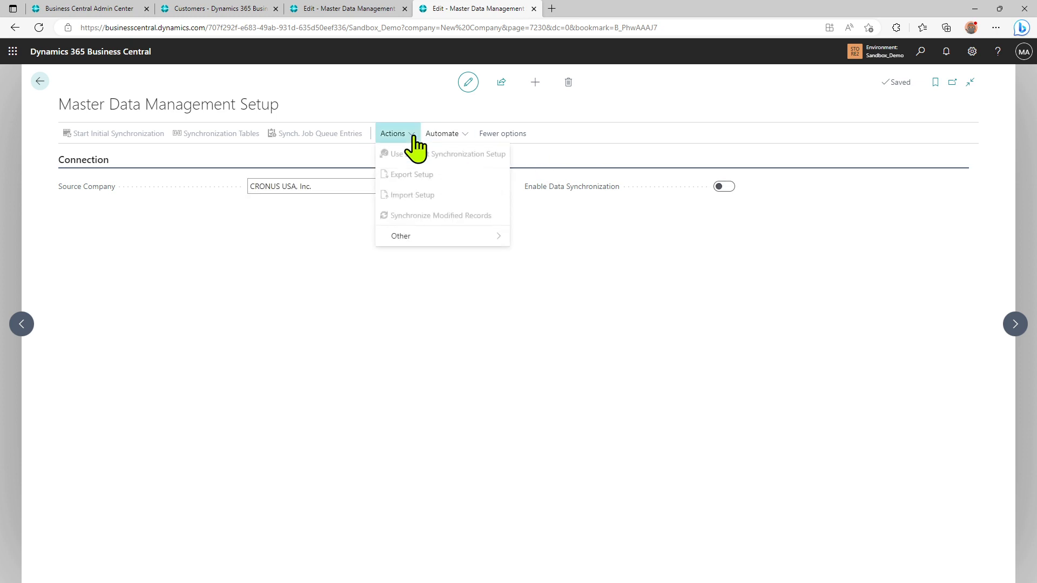
left_click(724, 186)
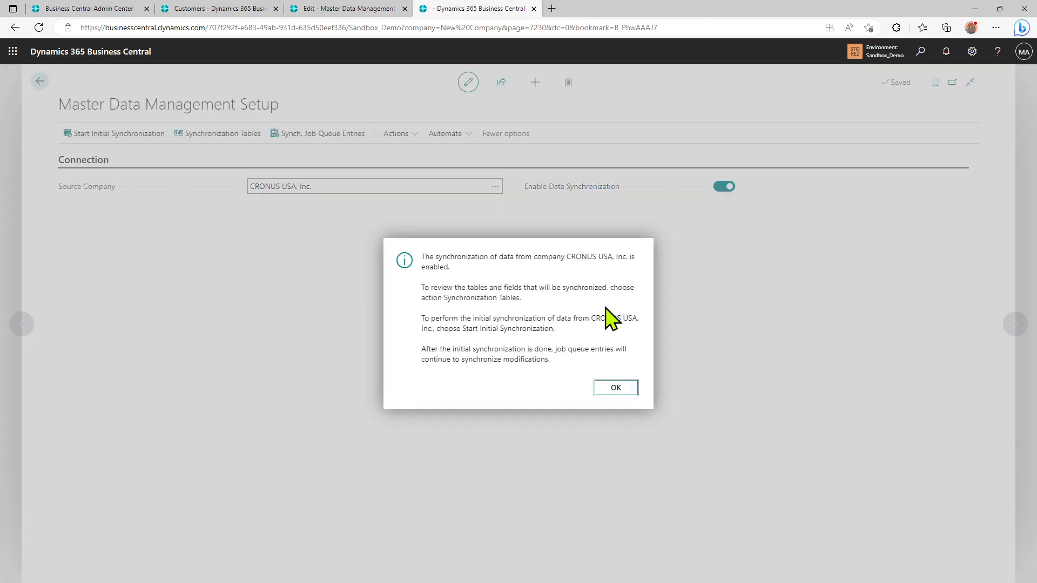
left_click(622, 389)
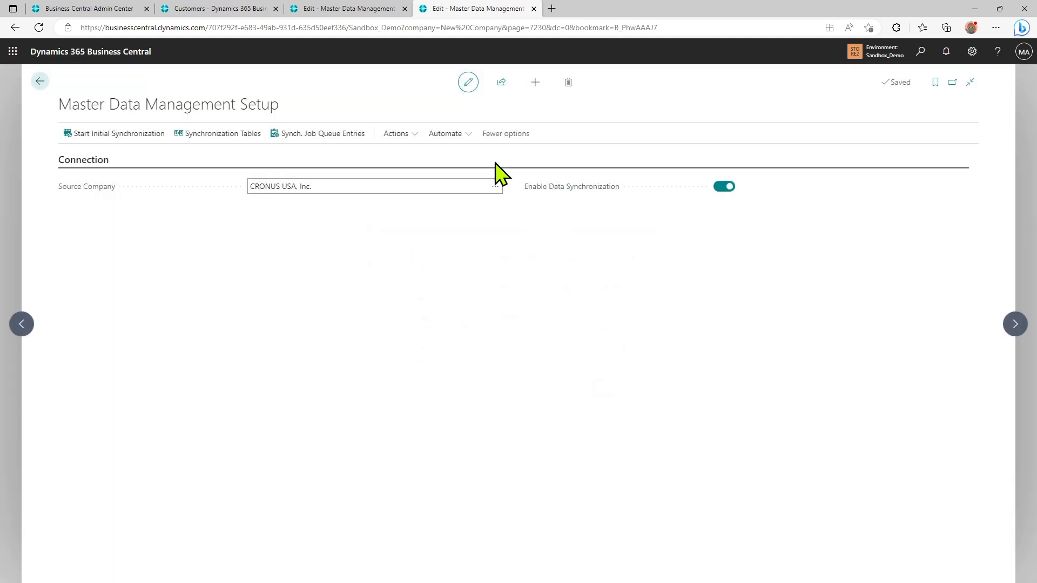
- Import the synchronization setup from the exported ExportMDMSetup.xml file, agreeing to overwrite the existing tables and fields
left_click(413, 138)
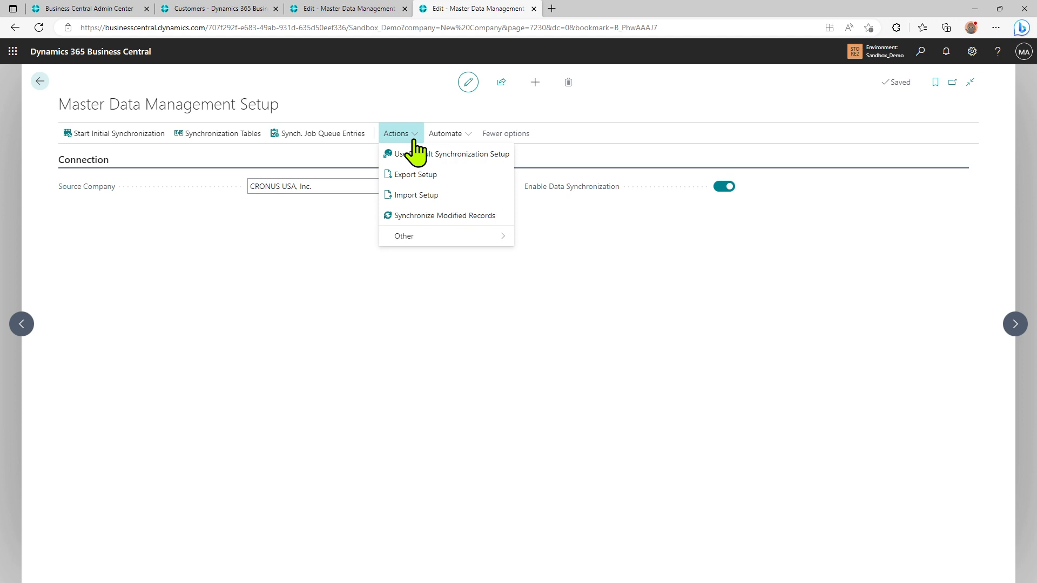
left_click(420, 196)
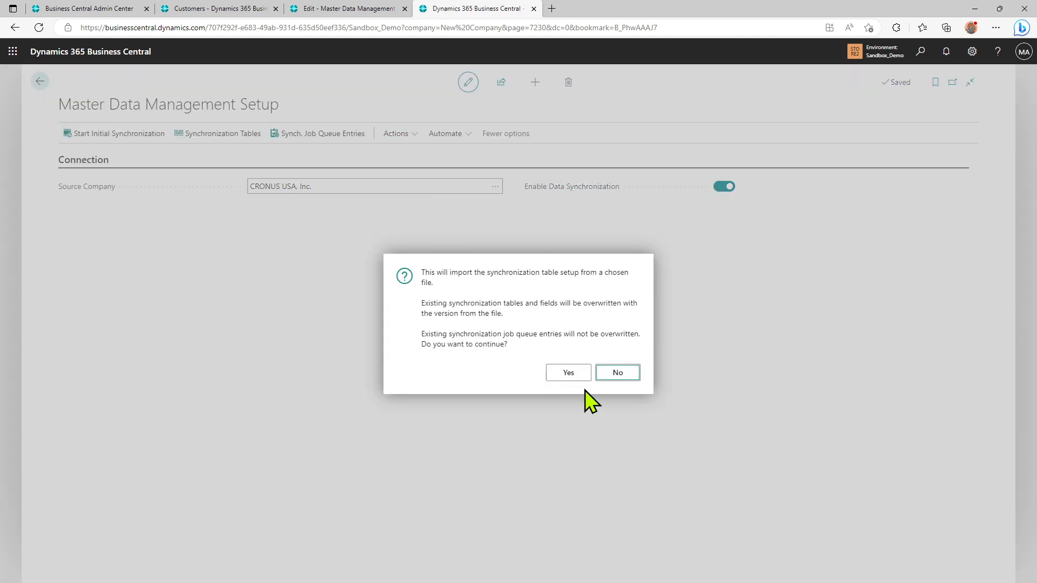
left_click(581, 379)
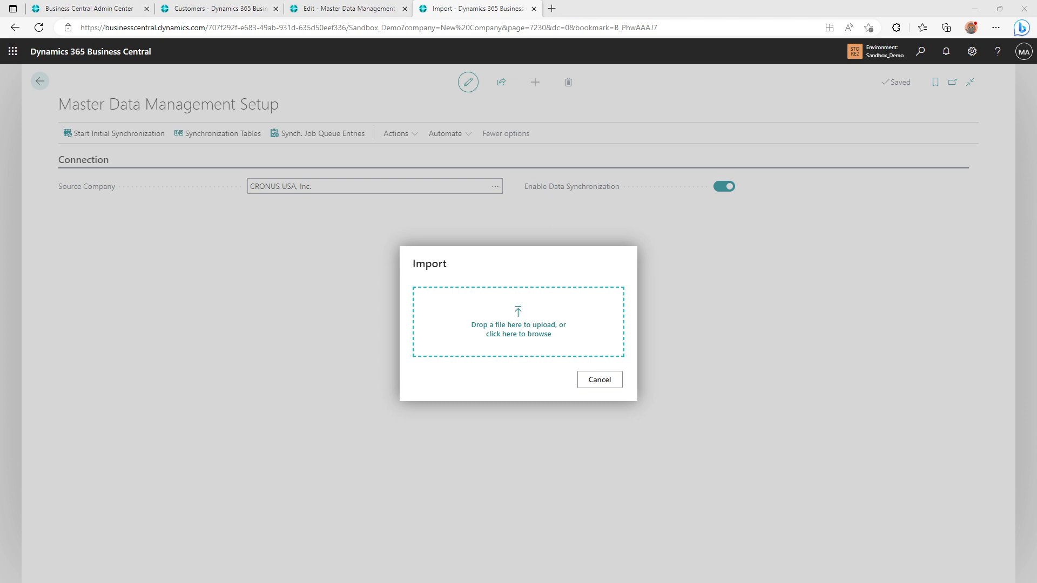
left_click_drag(685, 195, 558, 332)
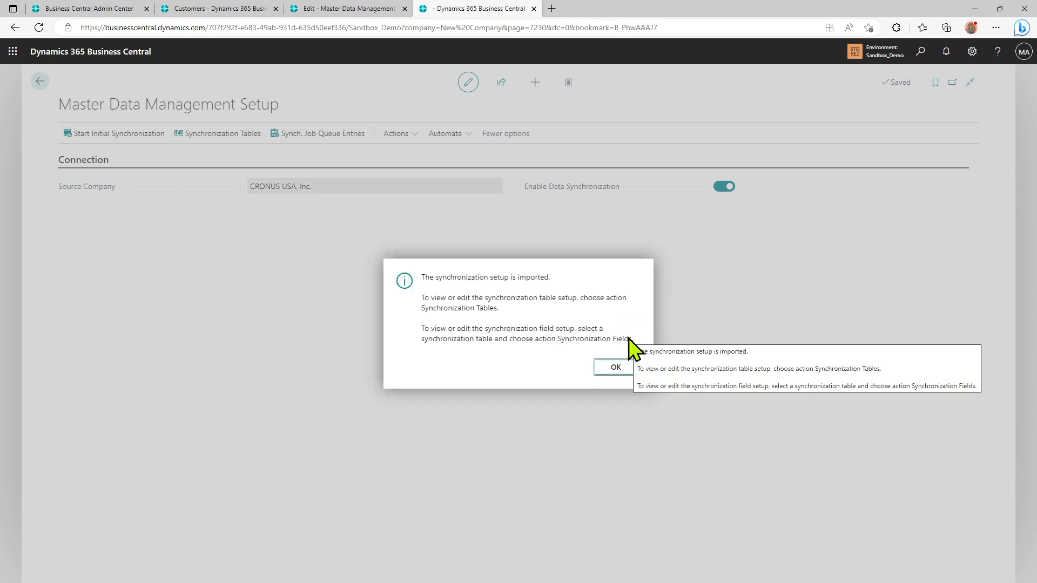
left_click(616, 369)
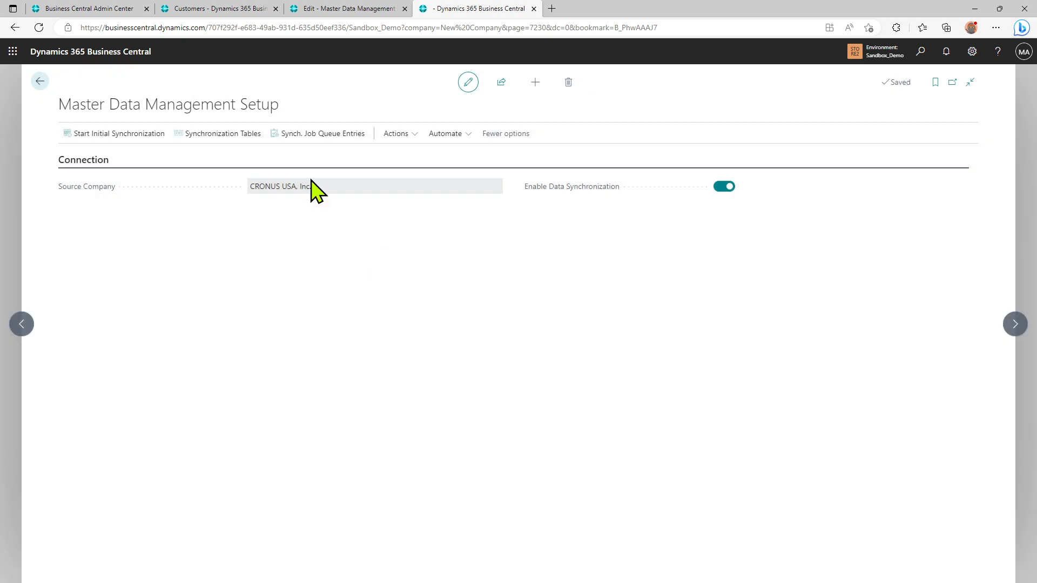
- Review the imported synchronization tables and the Customer table's fields, including Overwrite Local Change for Salesperson Code, and return to the setup page
left_click(227, 139)
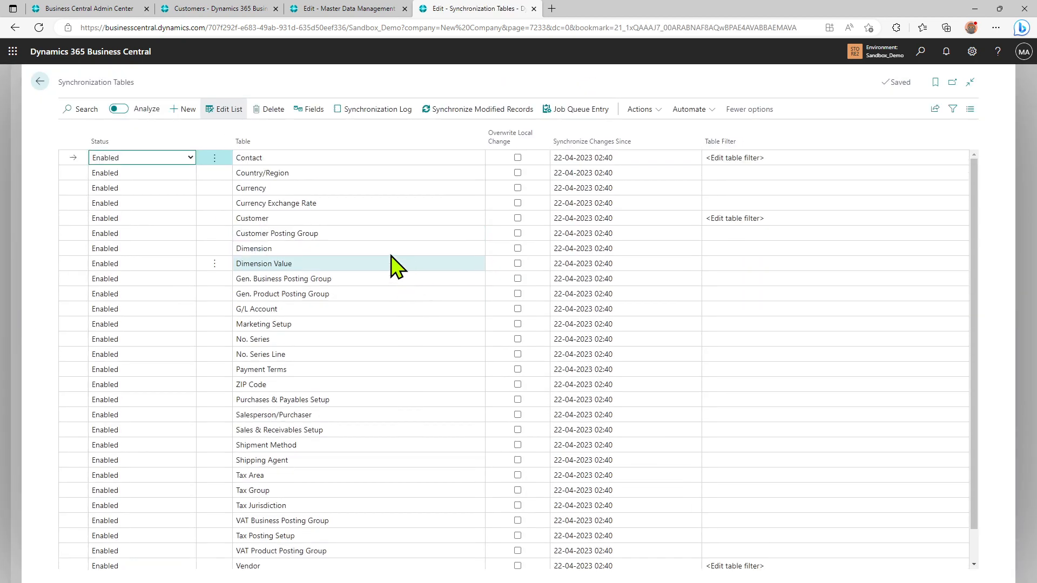
left_click(278, 220)
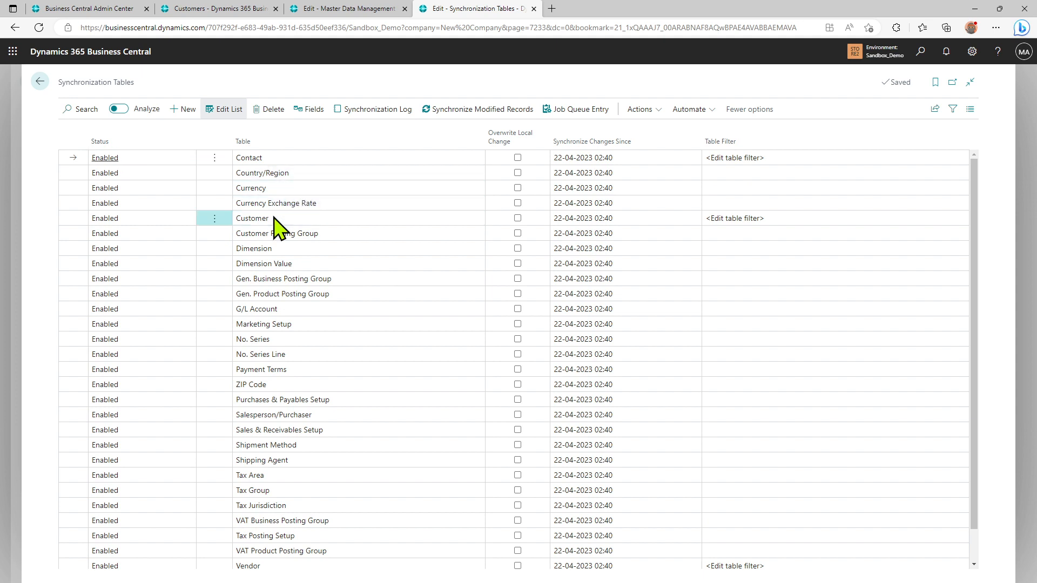
left_click(298, 111)
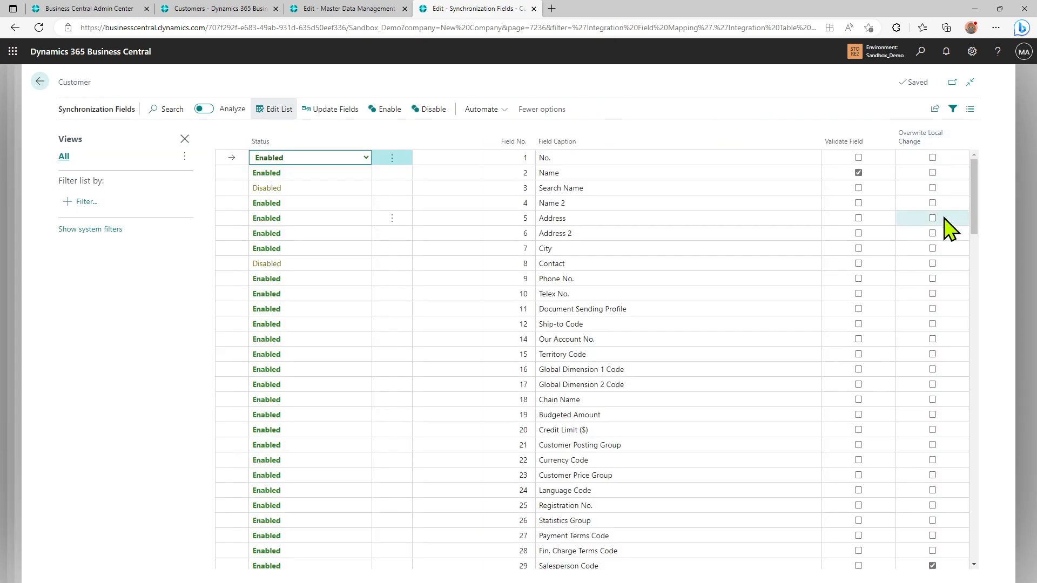
scroll(950, 237, "down", 6)
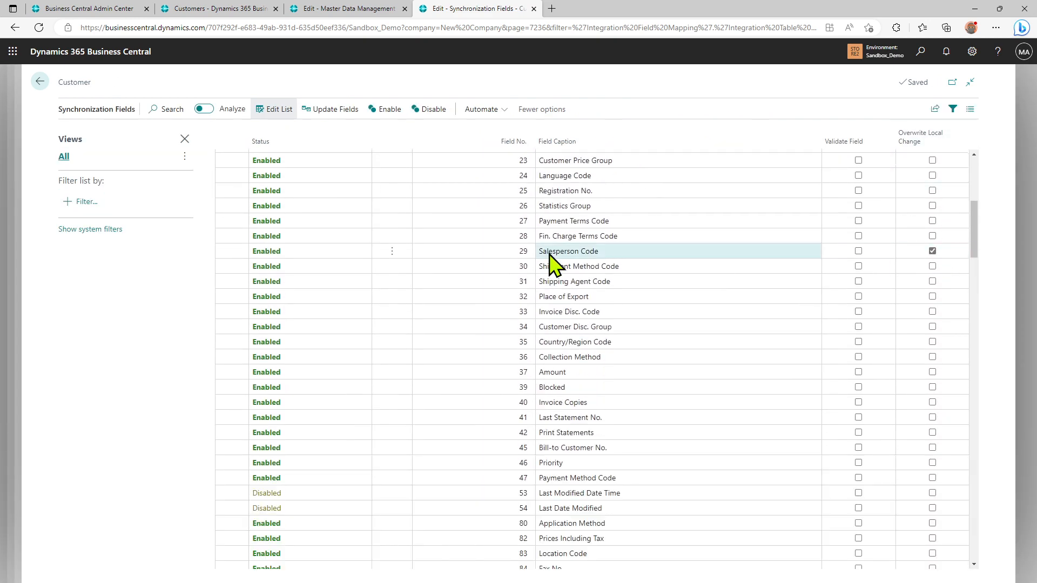
left_click(40, 81)
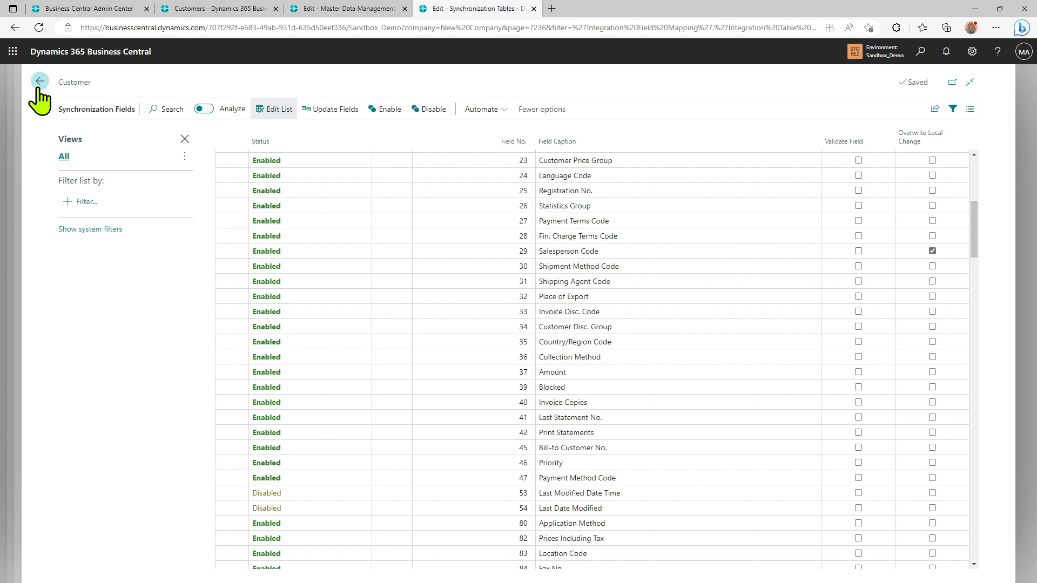
left_click(39, 81)
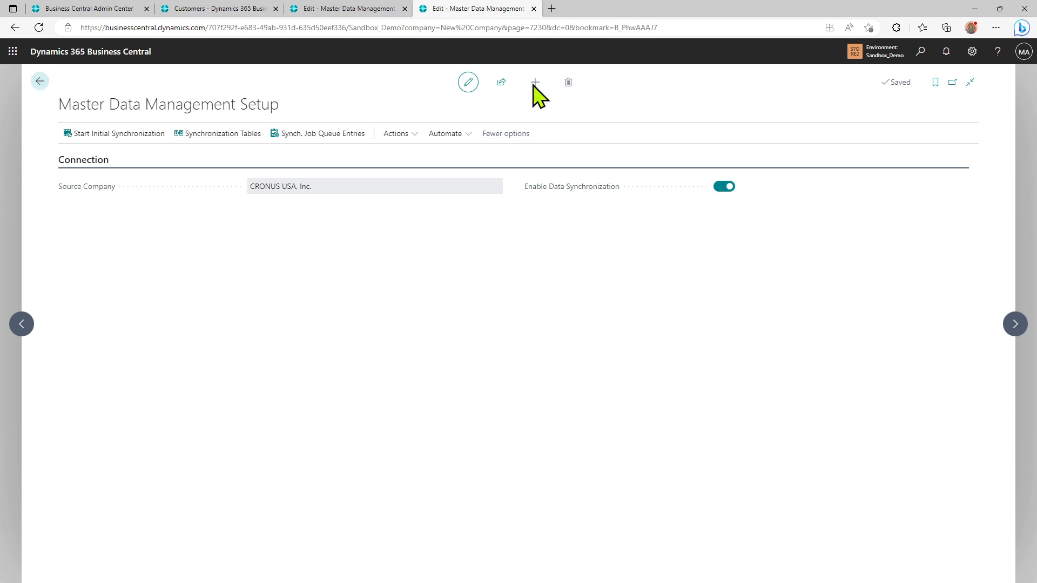
- Search for "exten" and open Extension Management
left_click(921, 53)
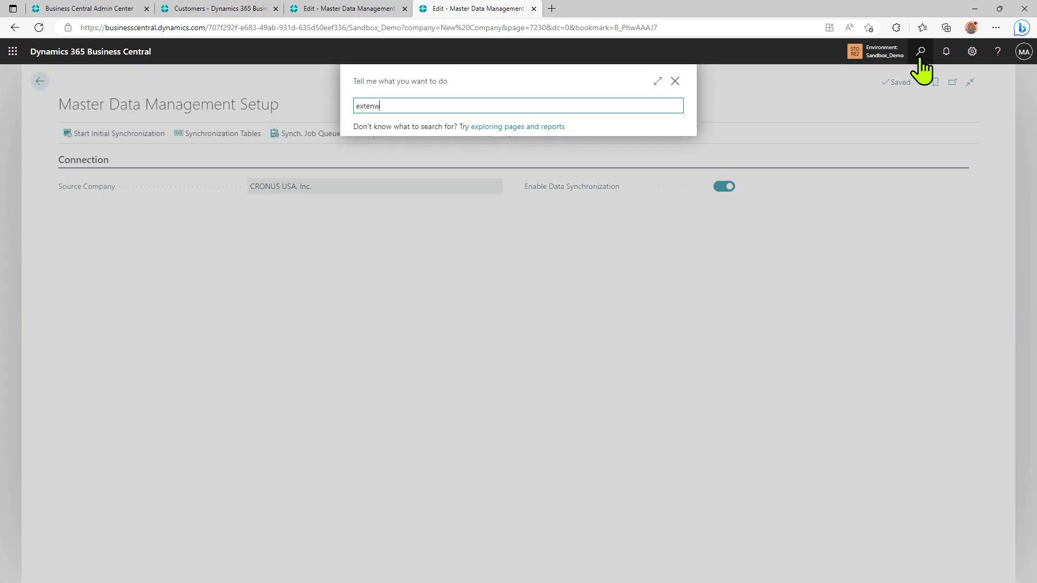
type("extenwion")
key("BackSpace")
key("BackSpace")
key("BackSpace")
key("BackSpace")
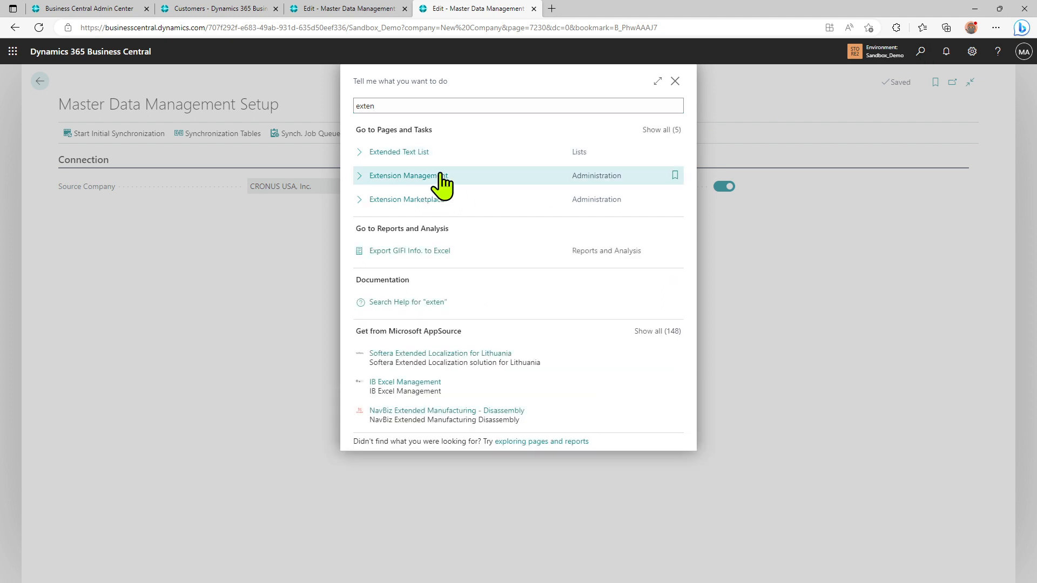
left_click(440, 181)
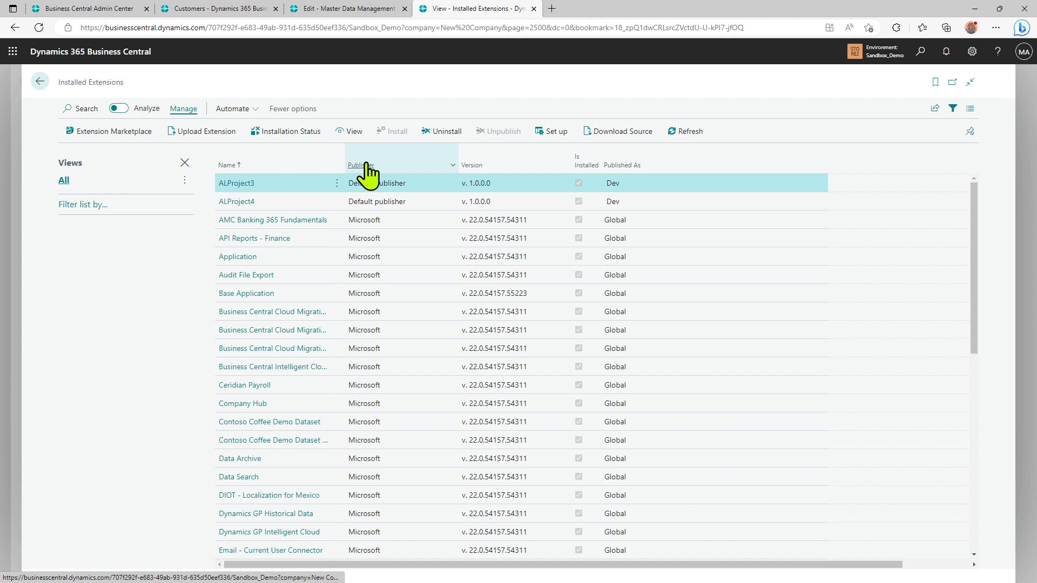
- Sort the installed extensions by publisher in descending order, install the MDM_Demo extension, and return to the Master Data Management Setup
left_click(369, 175)
left_click(369, 175)
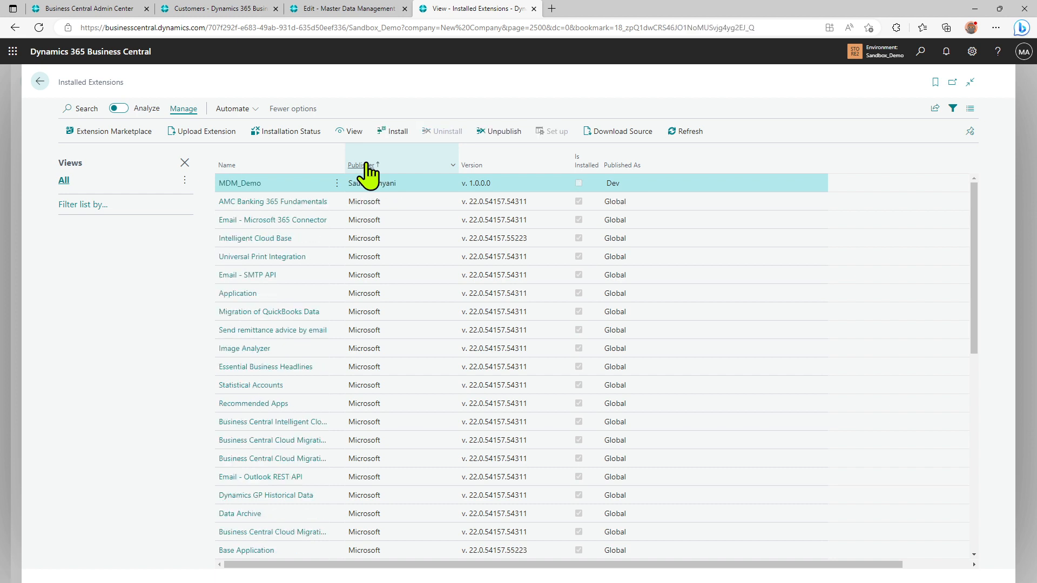
left_click(337, 184)
left_click(302, 239)
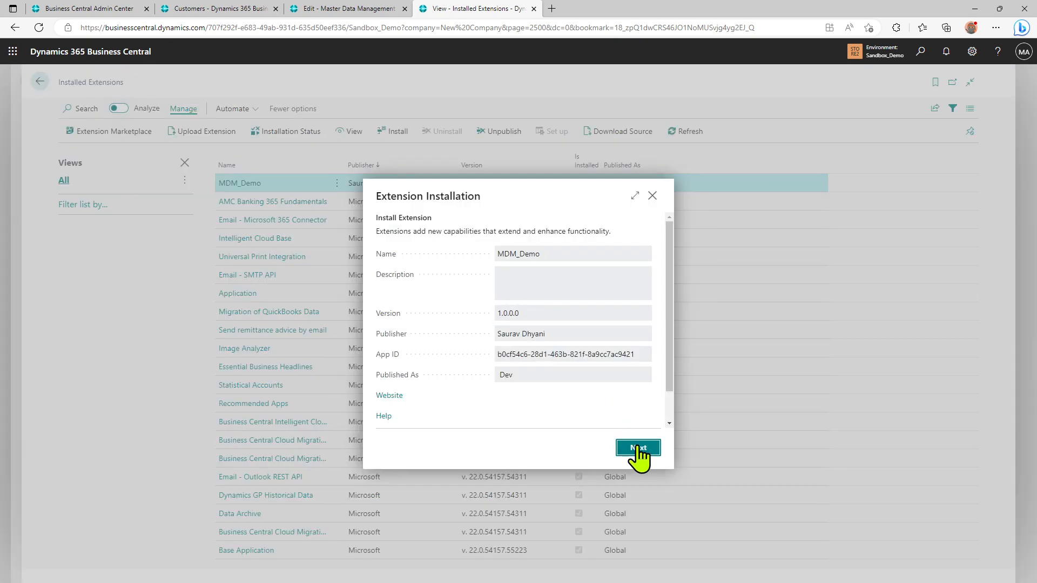
left_click(638, 448)
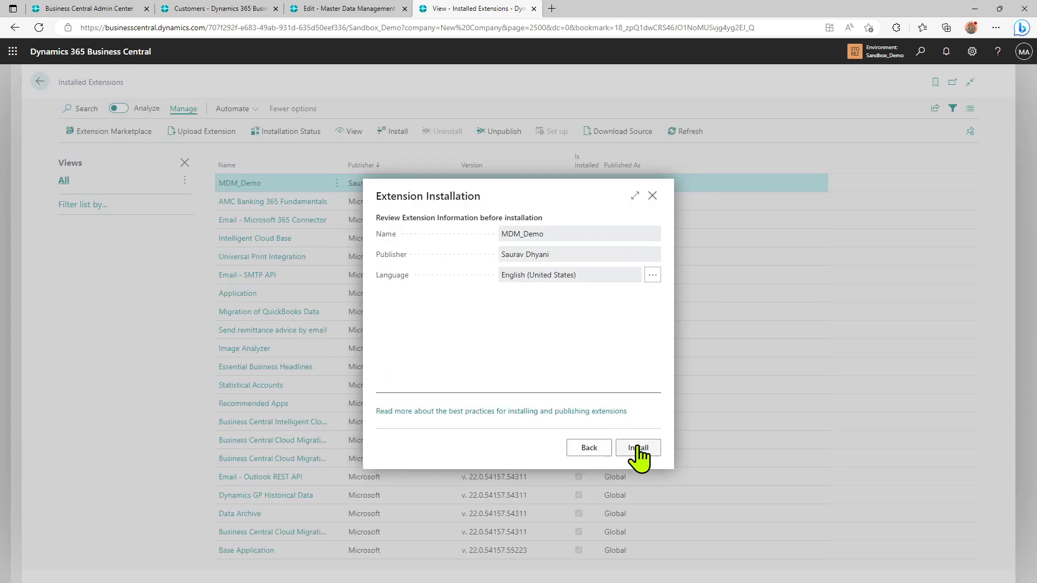
left_click(638, 448)
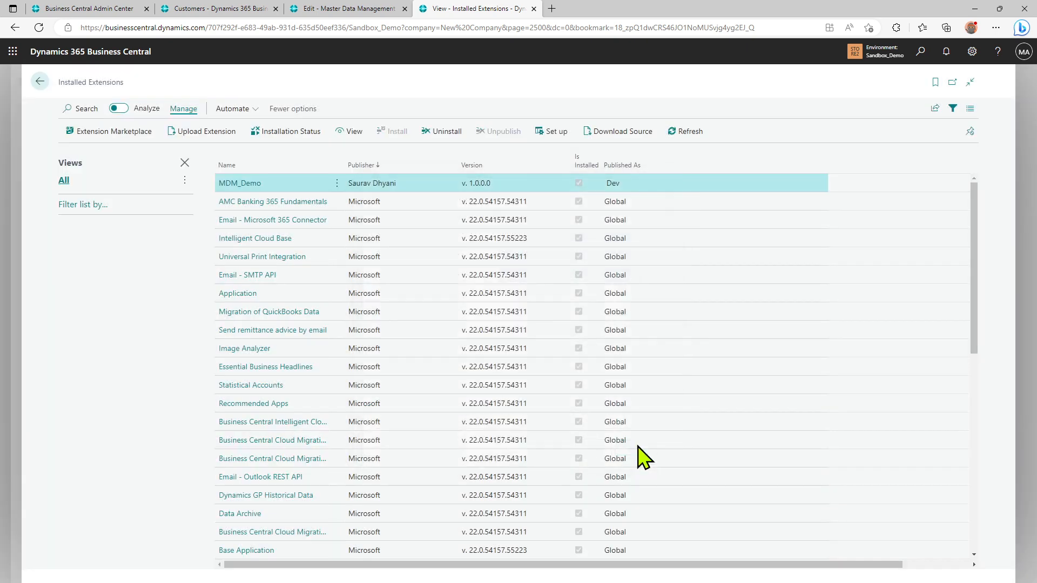
left_click(39, 83)
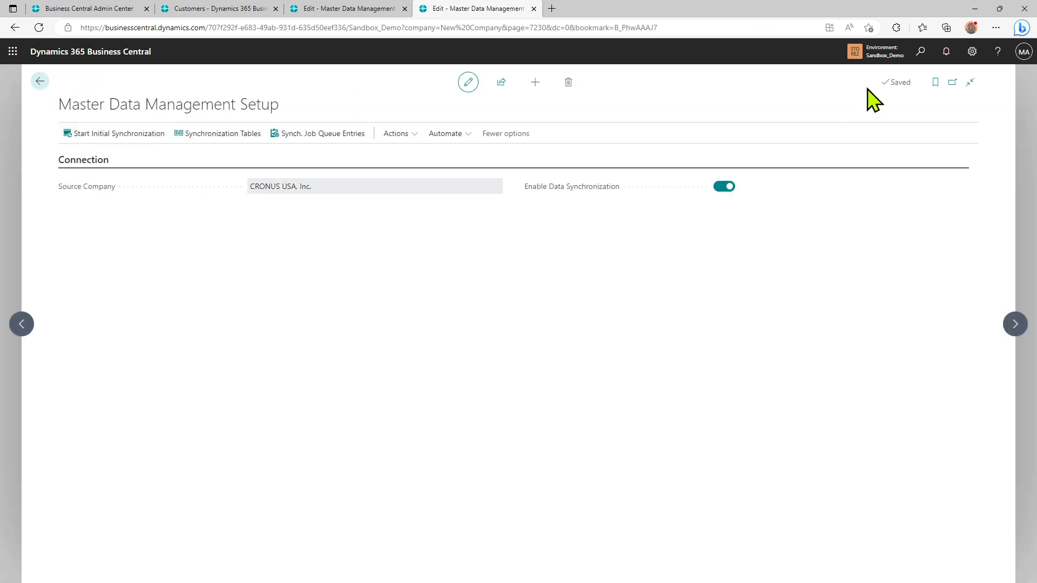
- Search for "customer" and open the Customers list in New Company
left_click(918, 52)
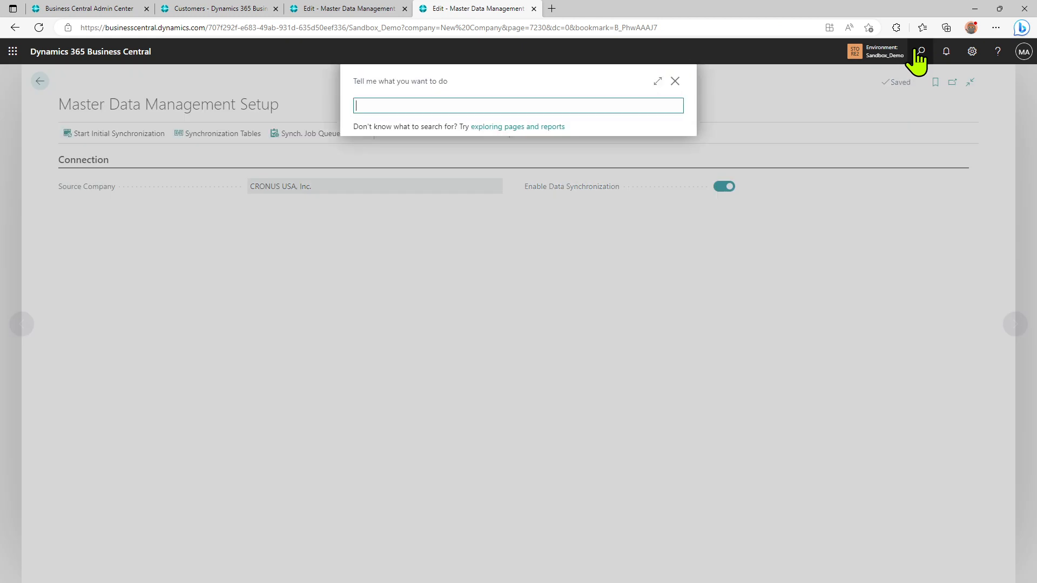
type("customer")
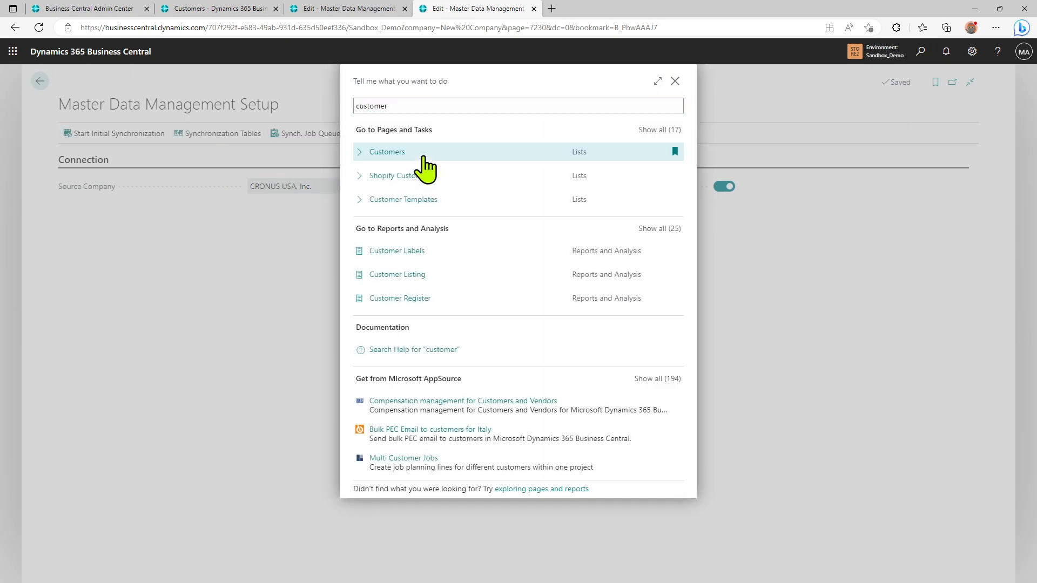
left_click(424, 160)
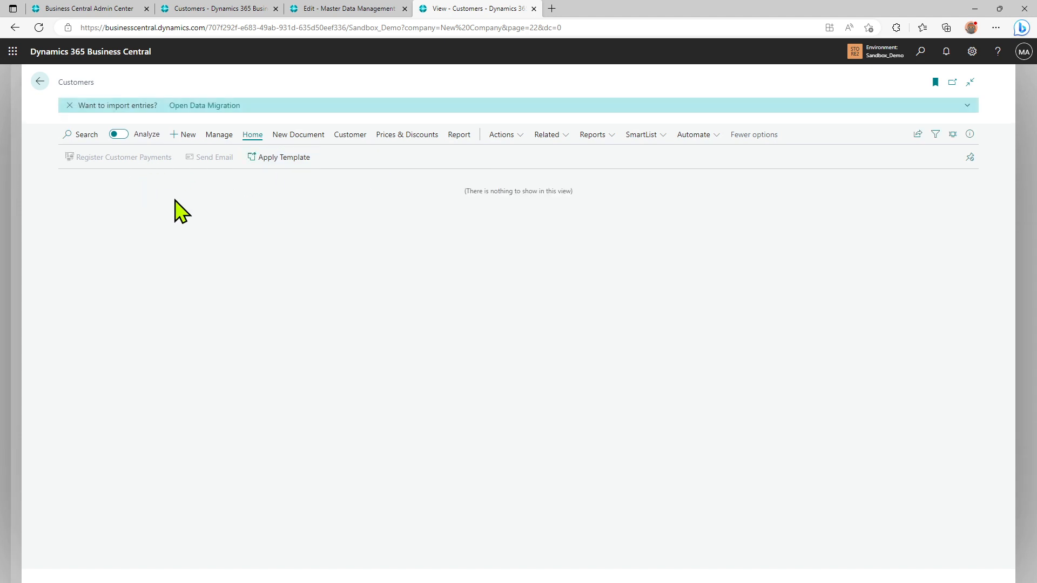
- Switch to the CRONUS USA, Inc. customer list, acknowledge the notice about changed extensions, and reopen the list
left_click(216, 9)
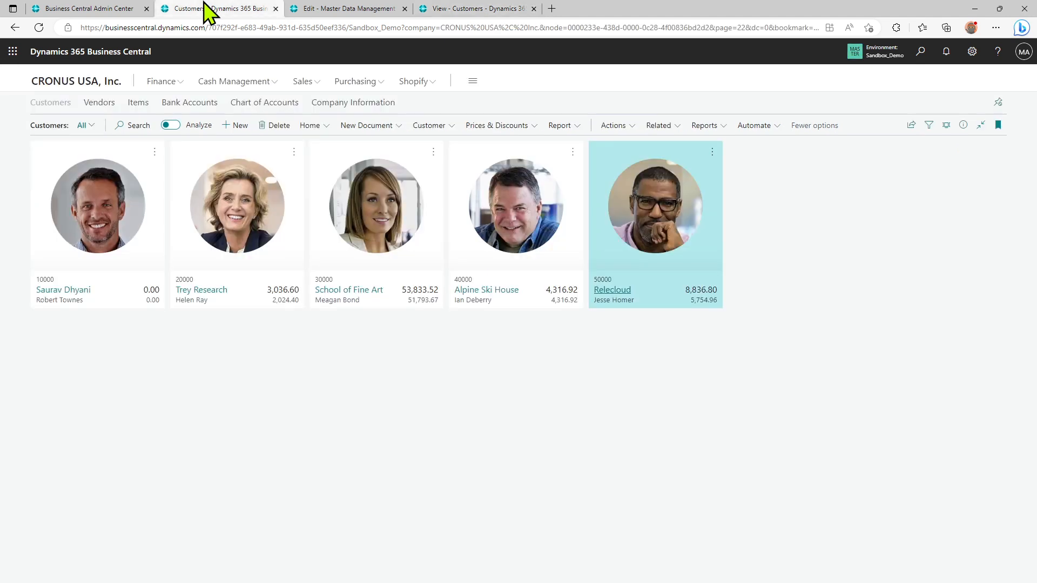
left_click(70, 82)
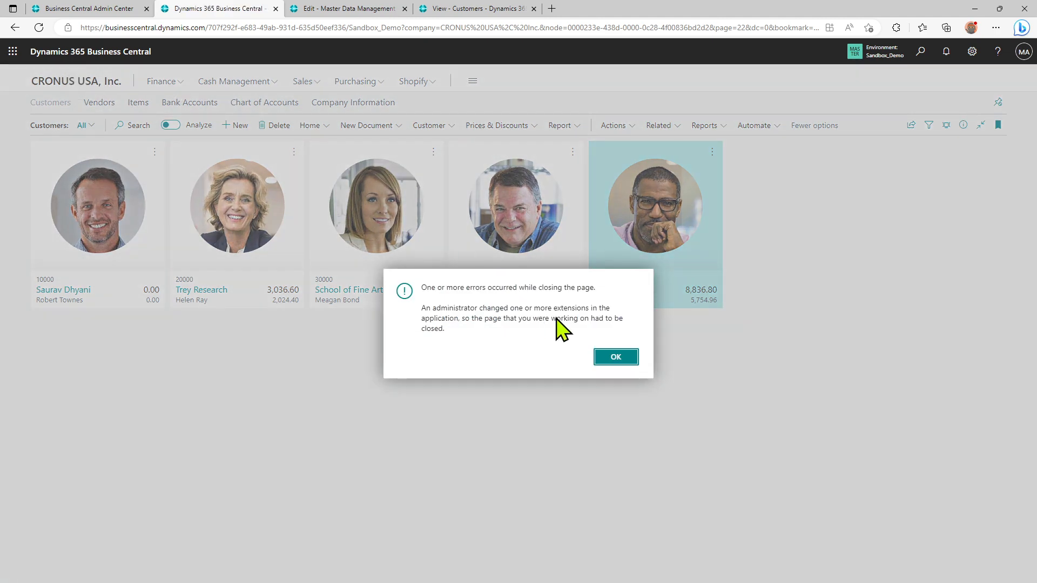
left_click(616, 359)
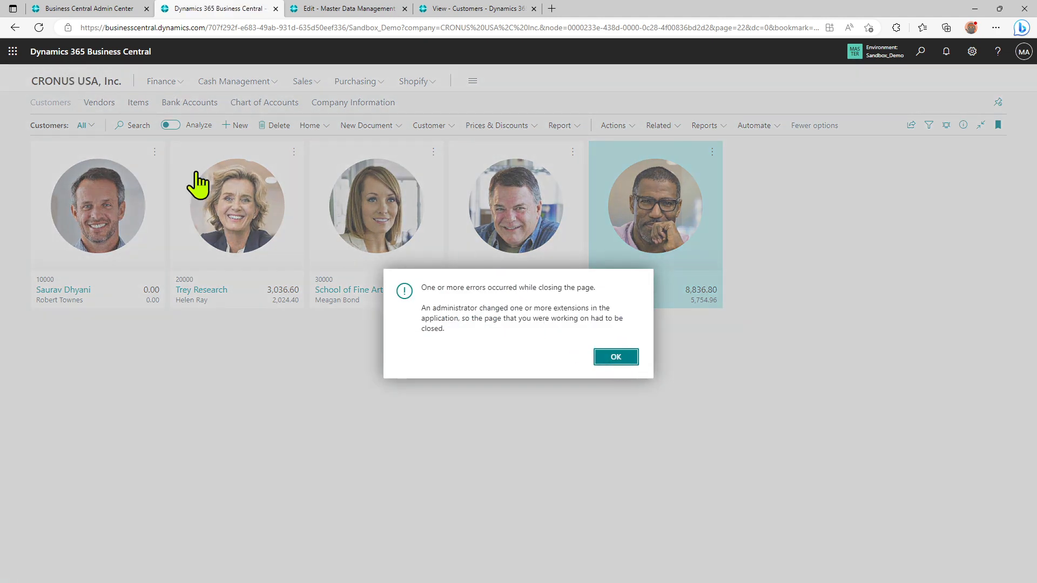
left_click(115, 104)
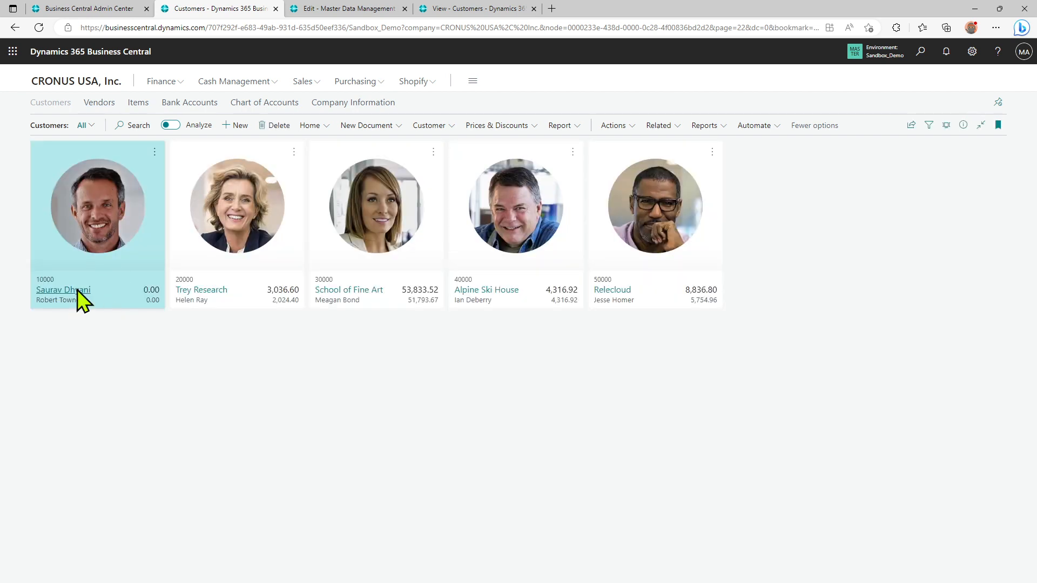
- Check the Demo Field on the first two customer cards in CRONUS USA, Inc., and return to the customer list
left_click(81, 295)
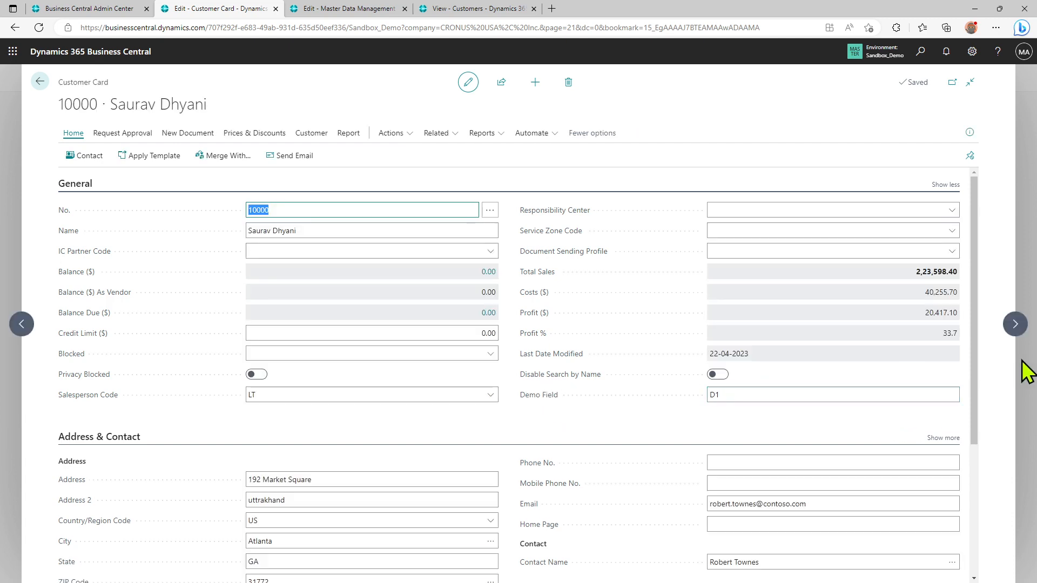
left_click(1009, 325)
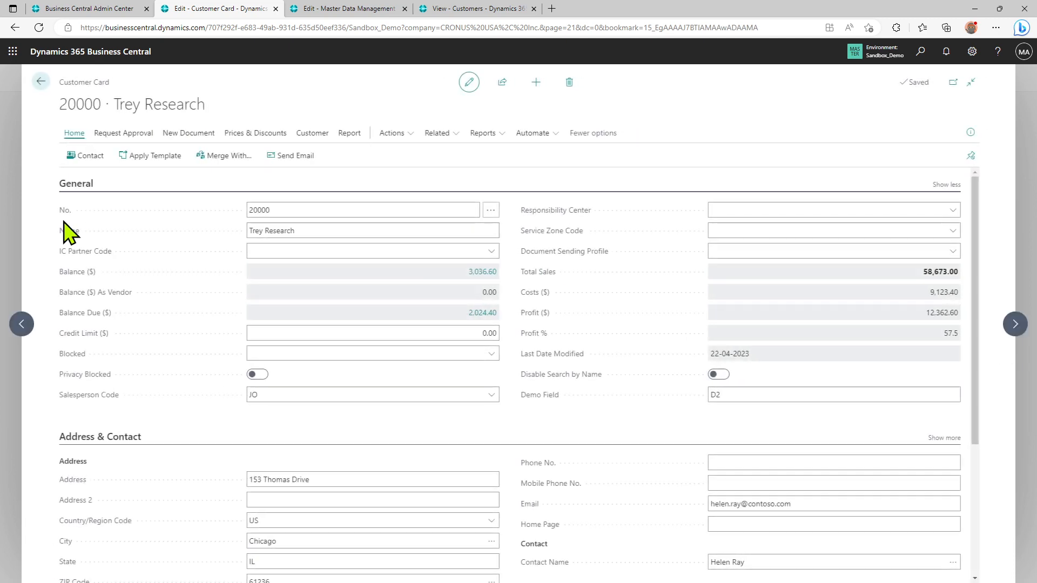
left_click(34, 80)
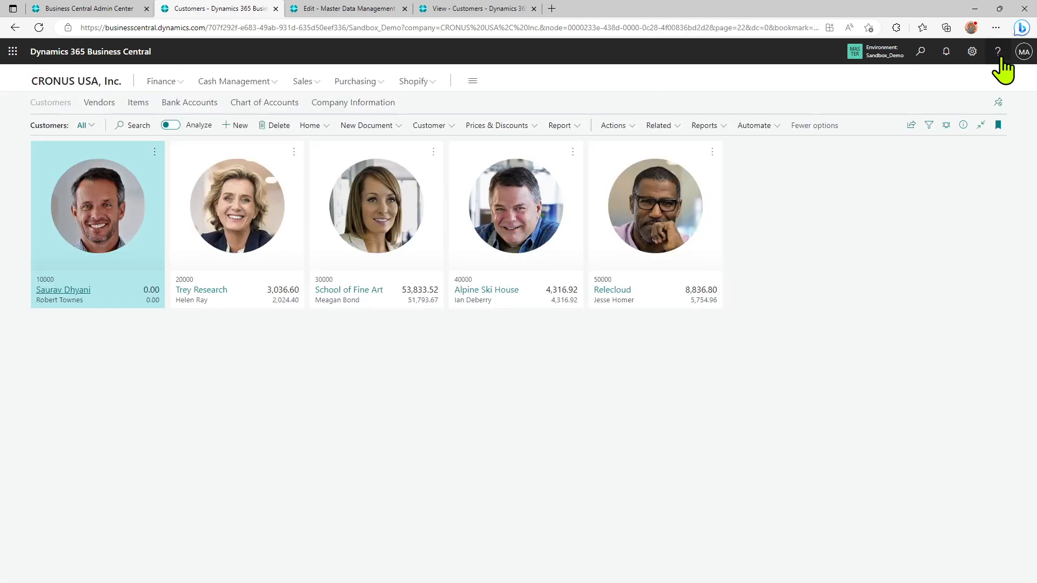
- Search for "sdh", open the SDH Demo Field page to view its records, and close it
left_click(921, 54)
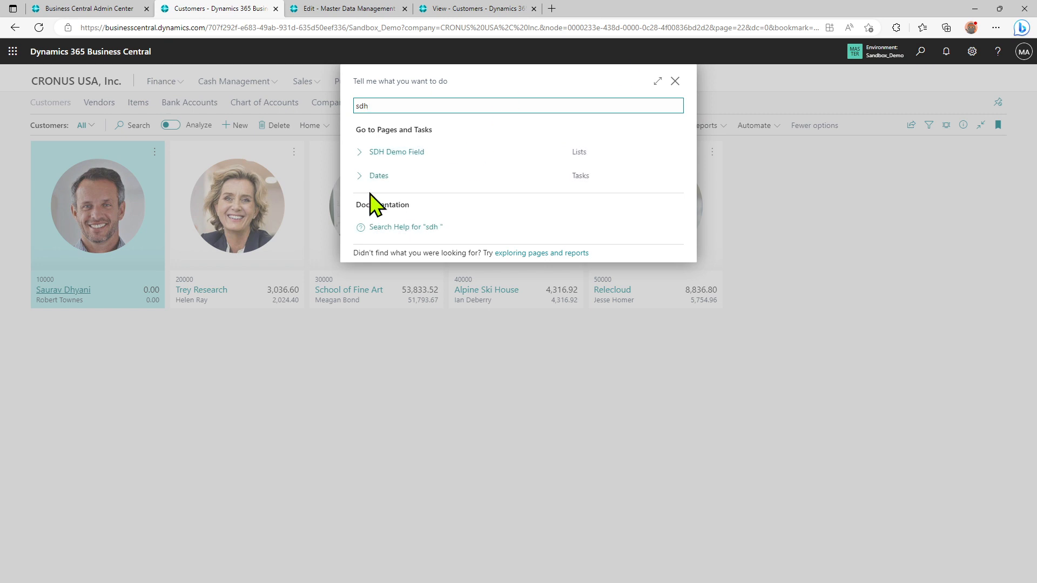
left_click(394, 156)
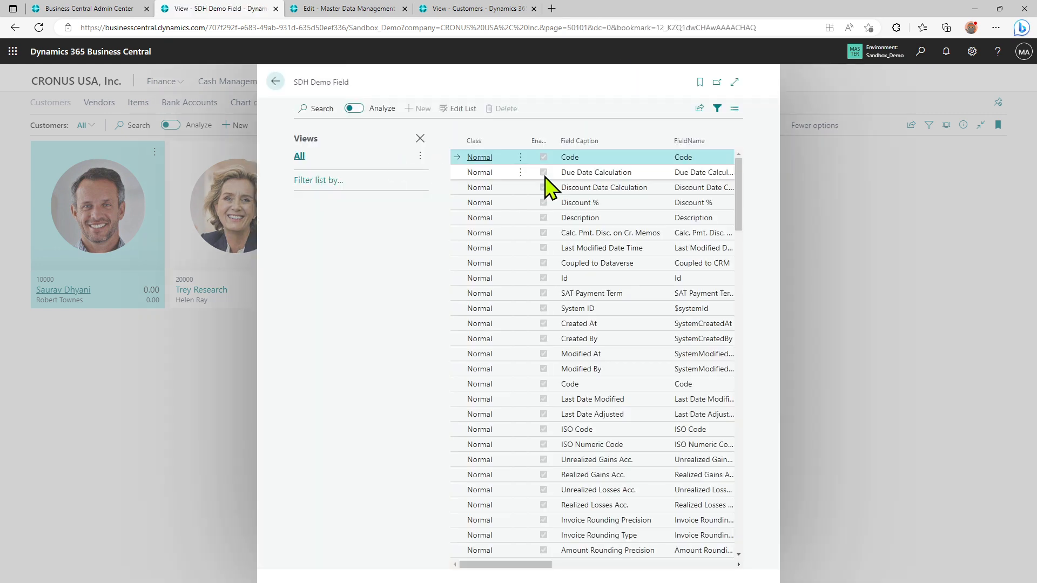
left_click(275, 82)
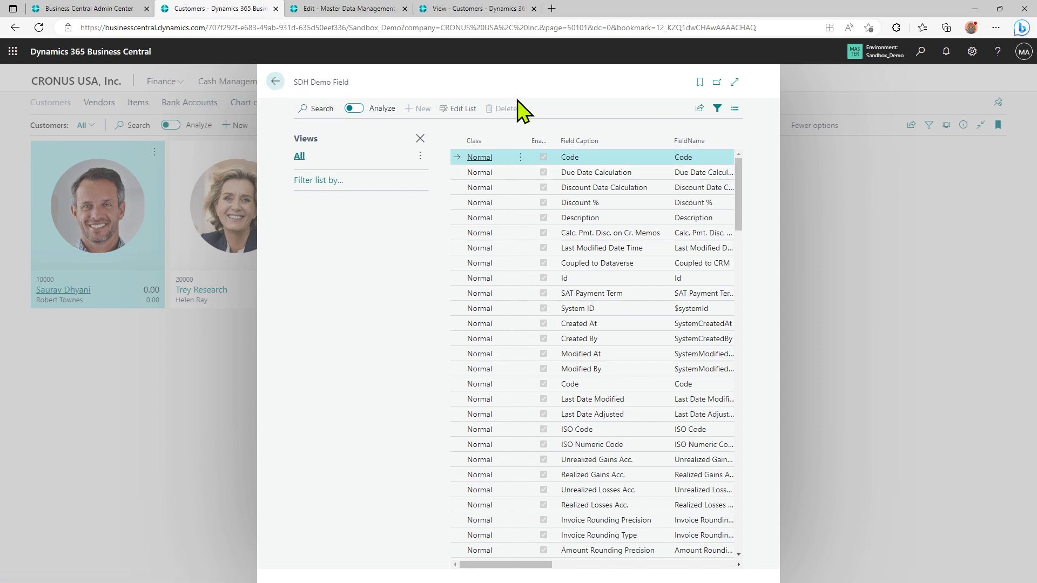
- Search for "Demo", look through all matching pages and reports, and search for "SDH" instead
left_click(919, 52)
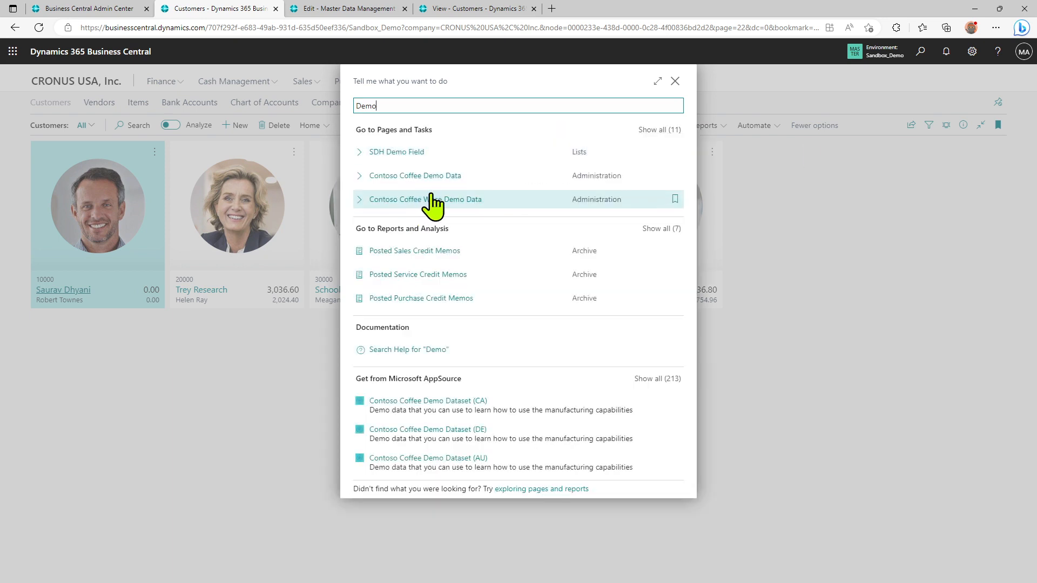
left_click(663, 132)
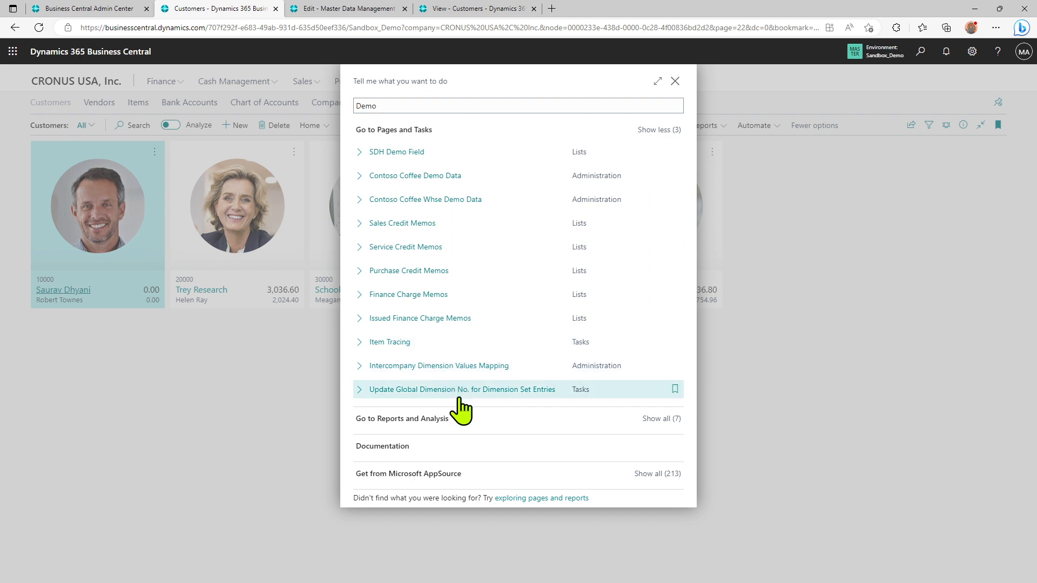
left_click(458, 424)
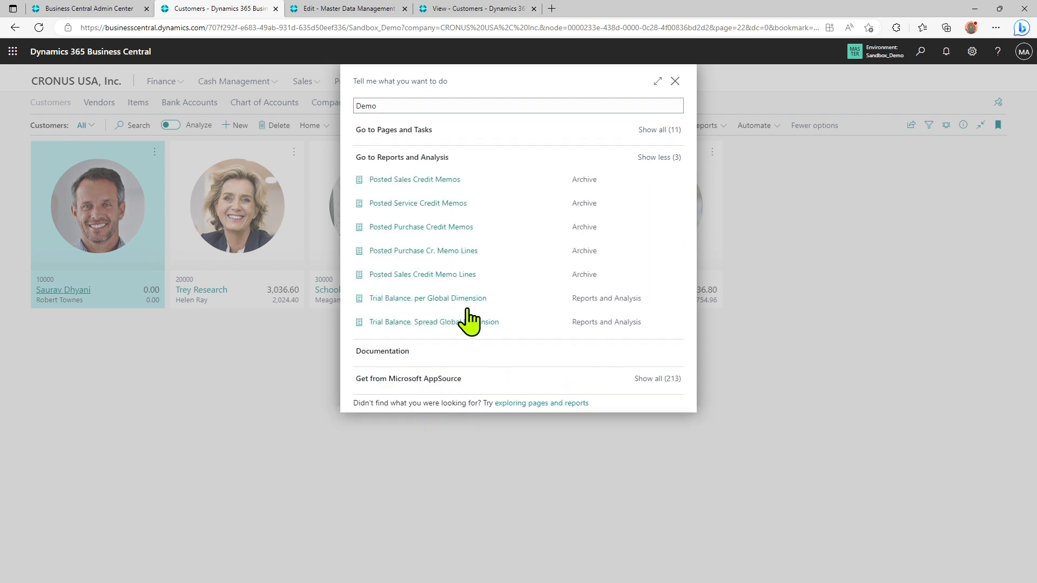
left_click(429, 129)
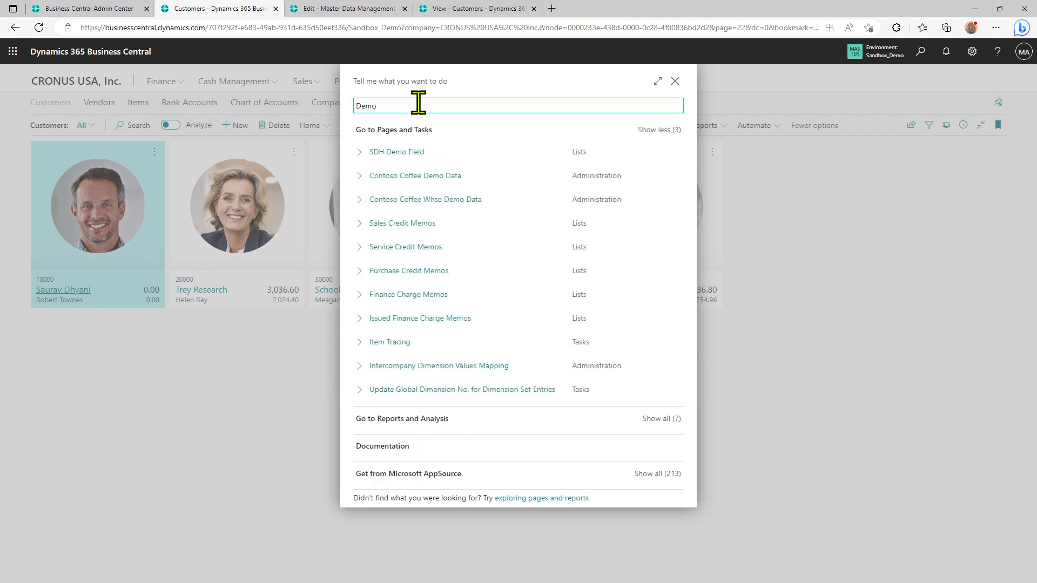
left_click(411, 102)
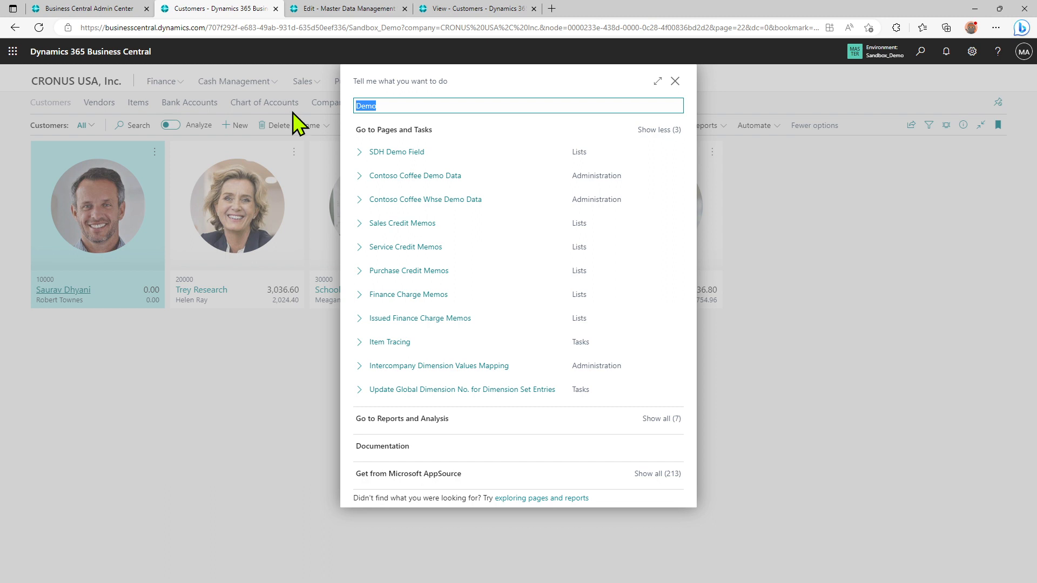
type("SDH")
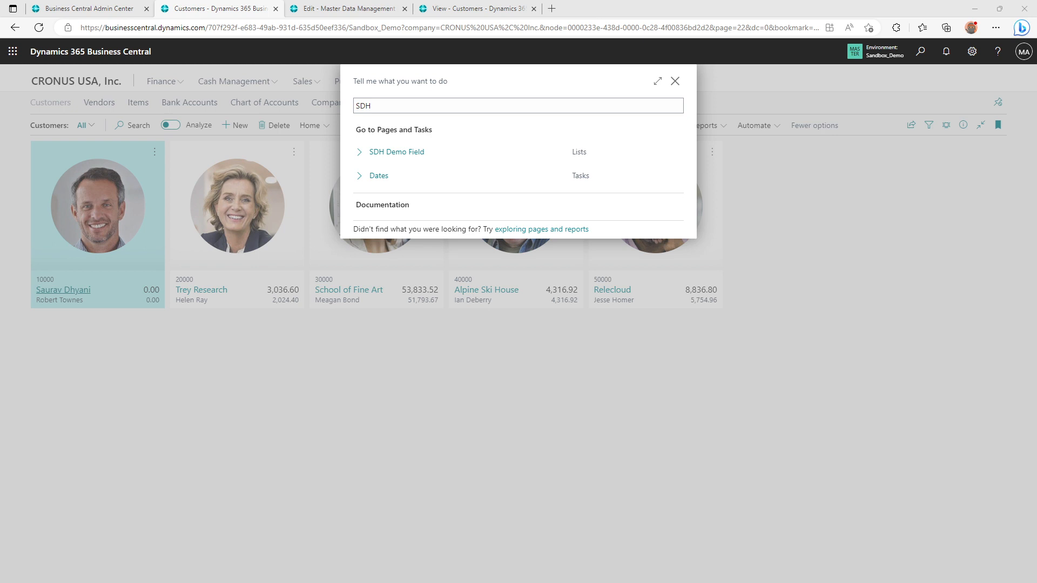
- Copy the environment name Sandbox_Demo from the web address
double_click(378, 31)
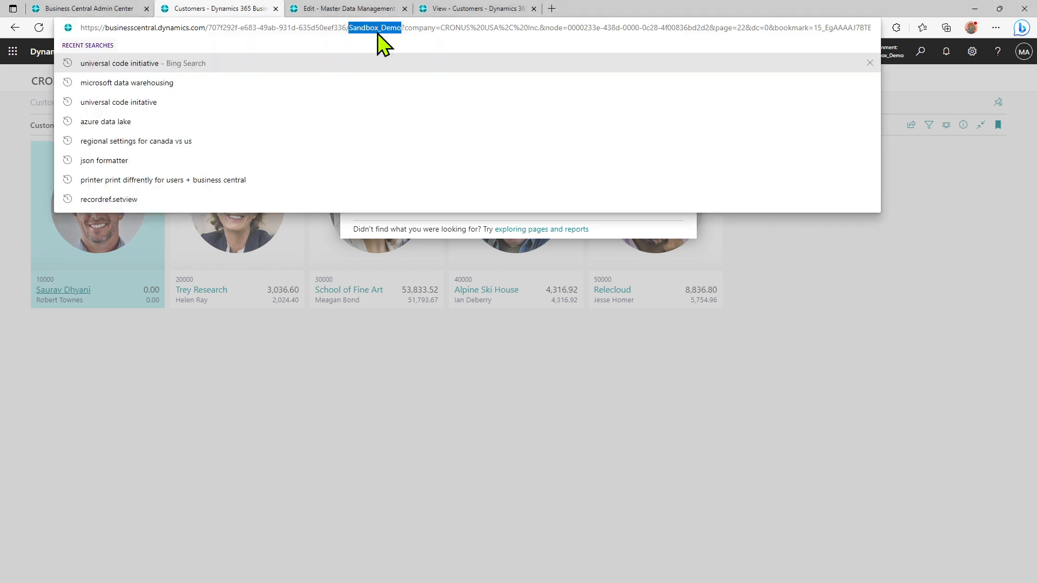
right_click(383, 29)
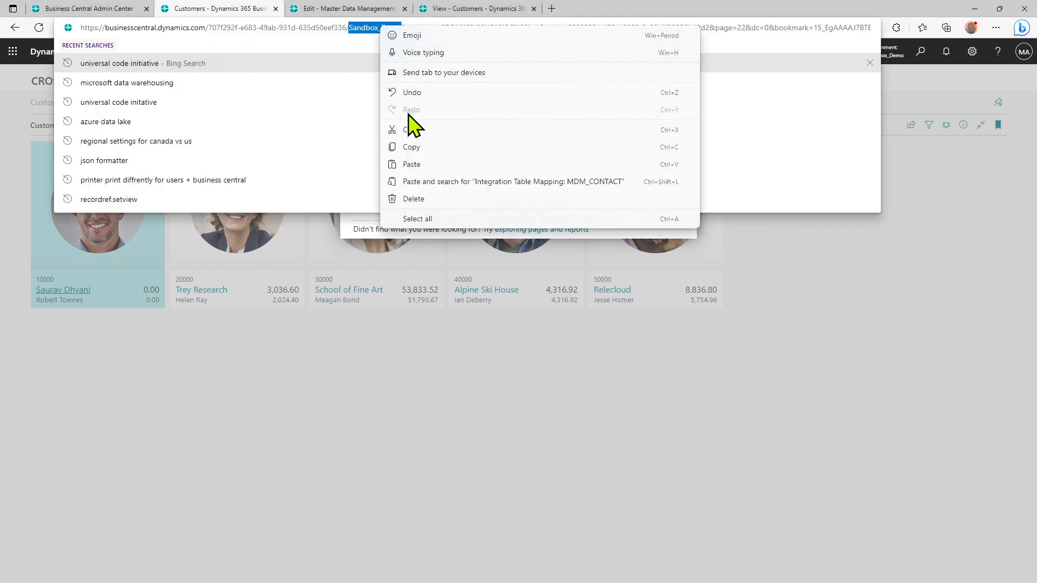
left_click(412, 147)
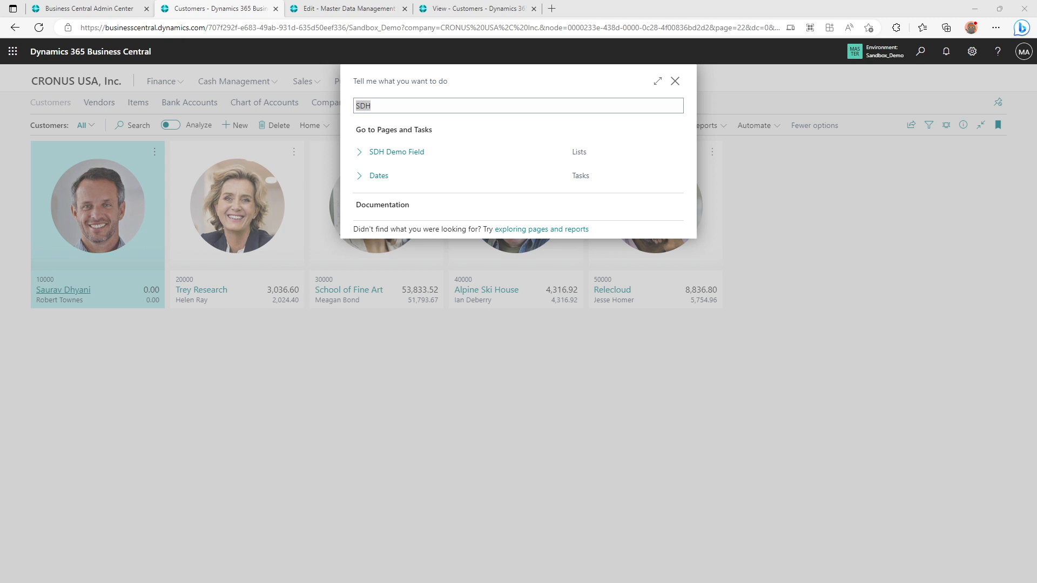
- Search for "SDH Demo Page" and close the search
left_click(389, 108)
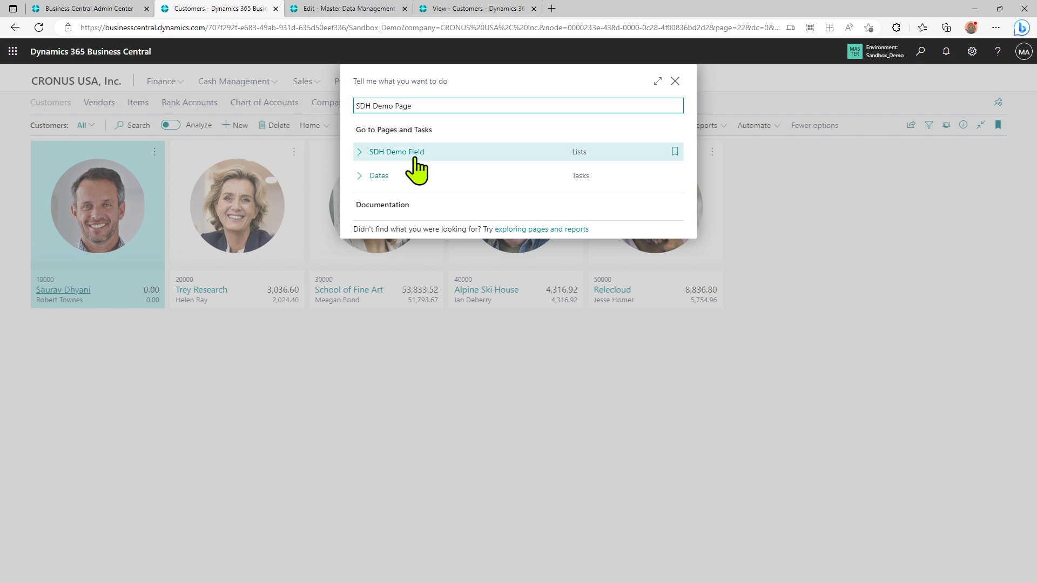
left_click(754, 419)
left_click(675, 82)
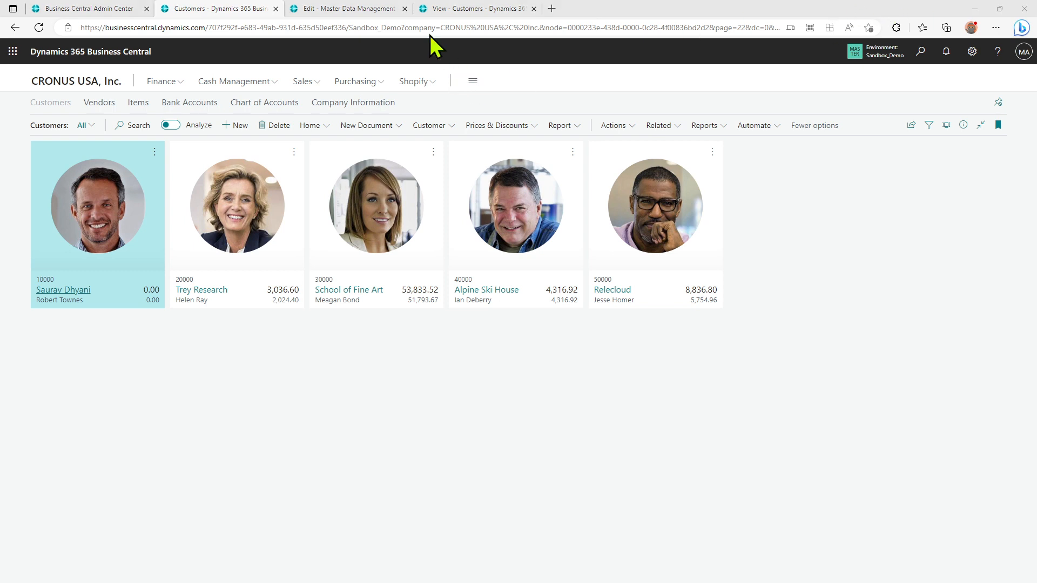
- Copy Sandbox_Demo from the customer list's web address again and switch to the other open application
double_click(375, 28)
right_click(361, 30)
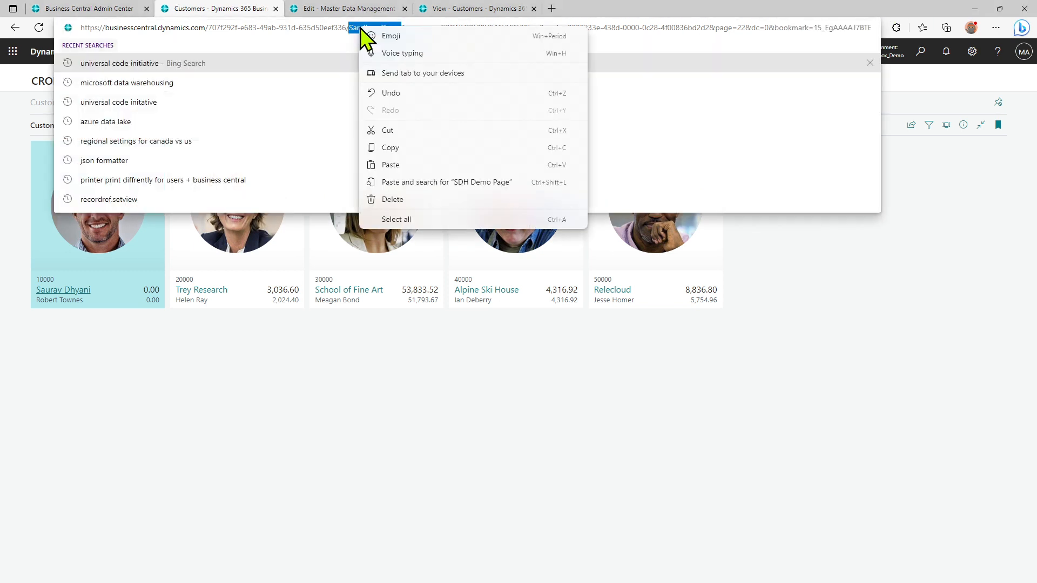
left_click(400, 149)
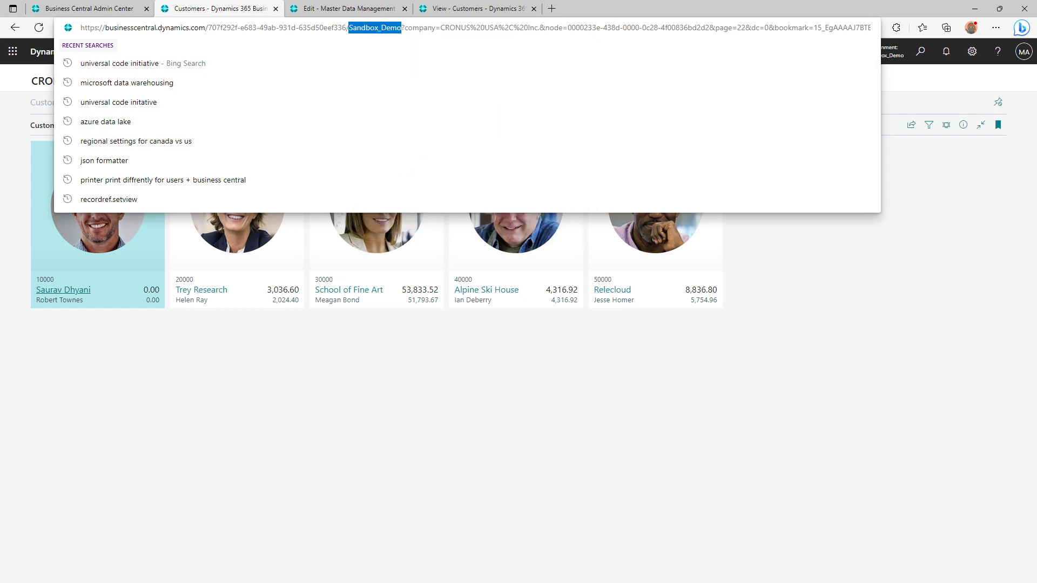
key("alt+Tab")
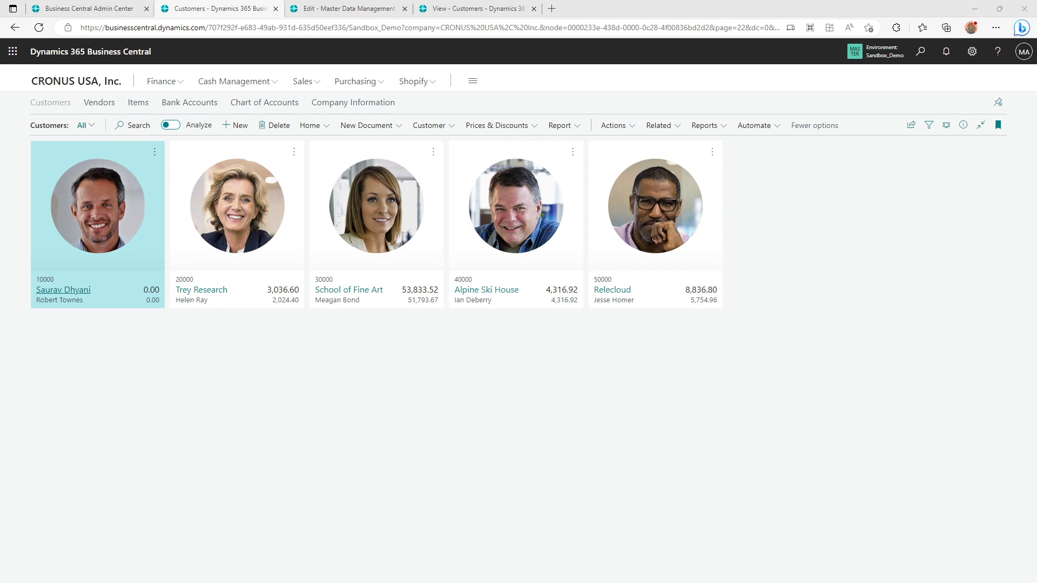
left_click(510, 369)
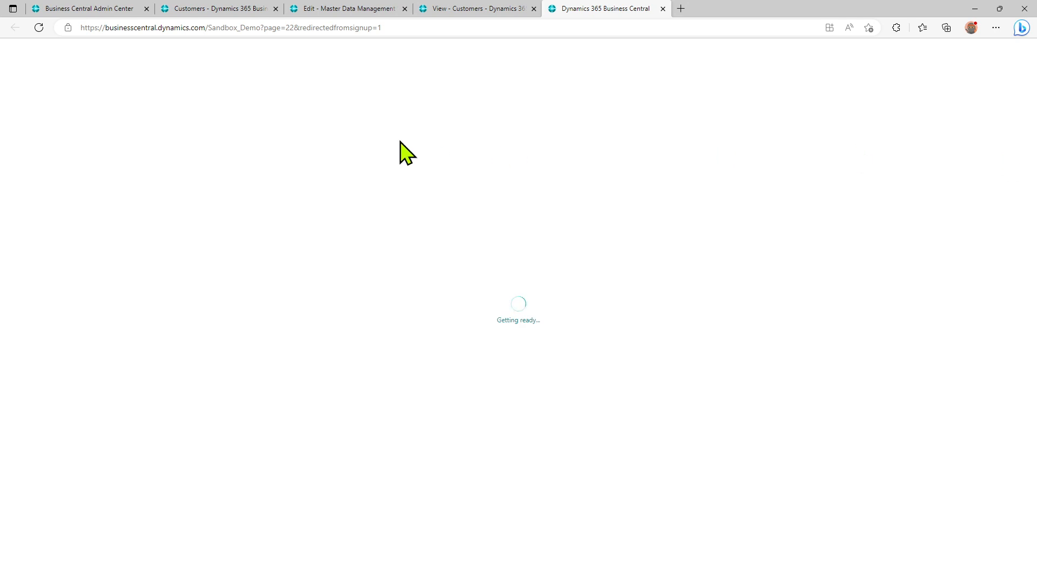
- Leave New Company's customer list and return to its Master Data Management Setup
left_click(456, 8)
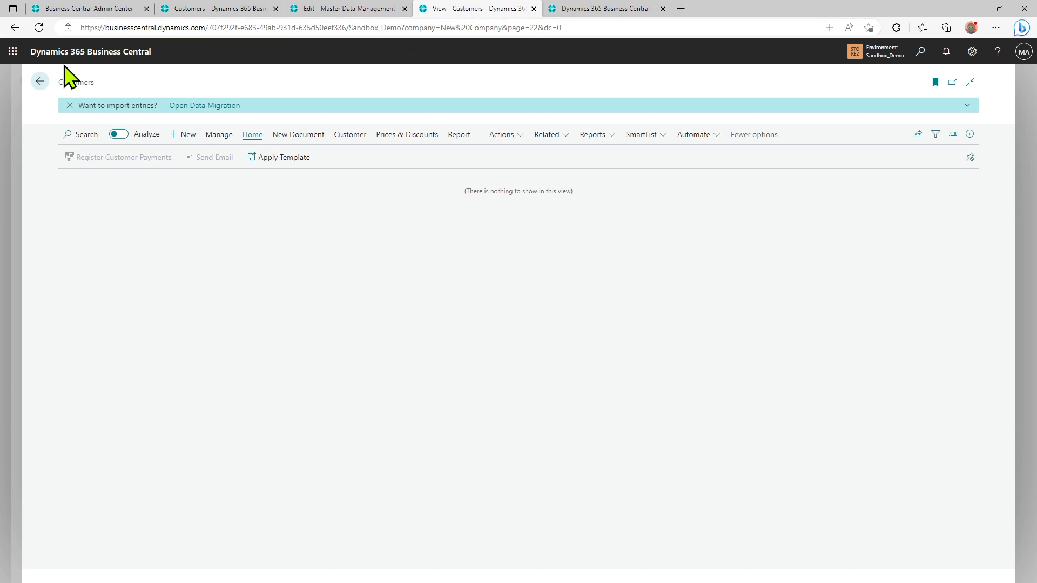
left_click(39, 81)
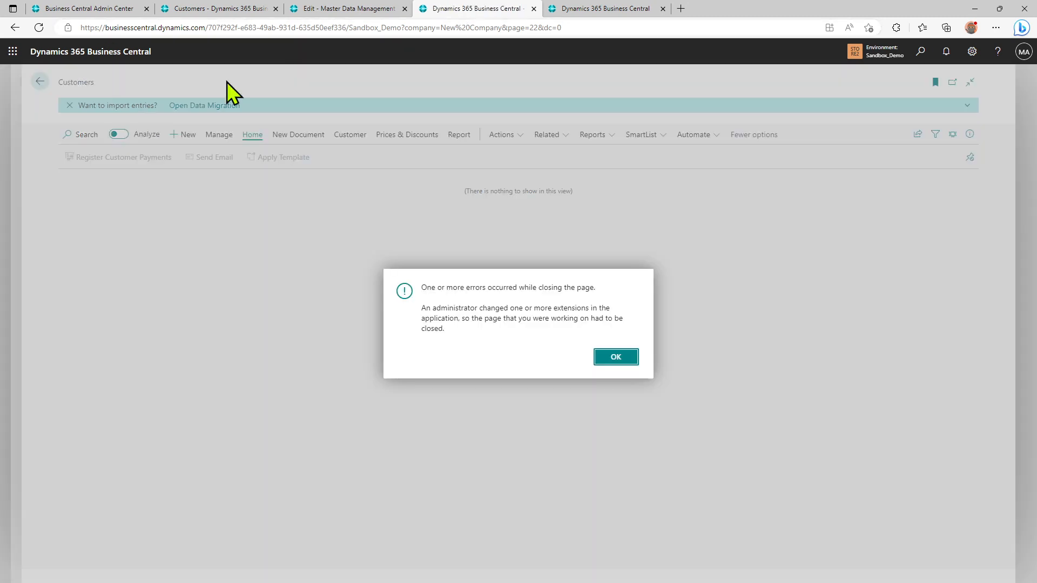
left_click(613, 356)
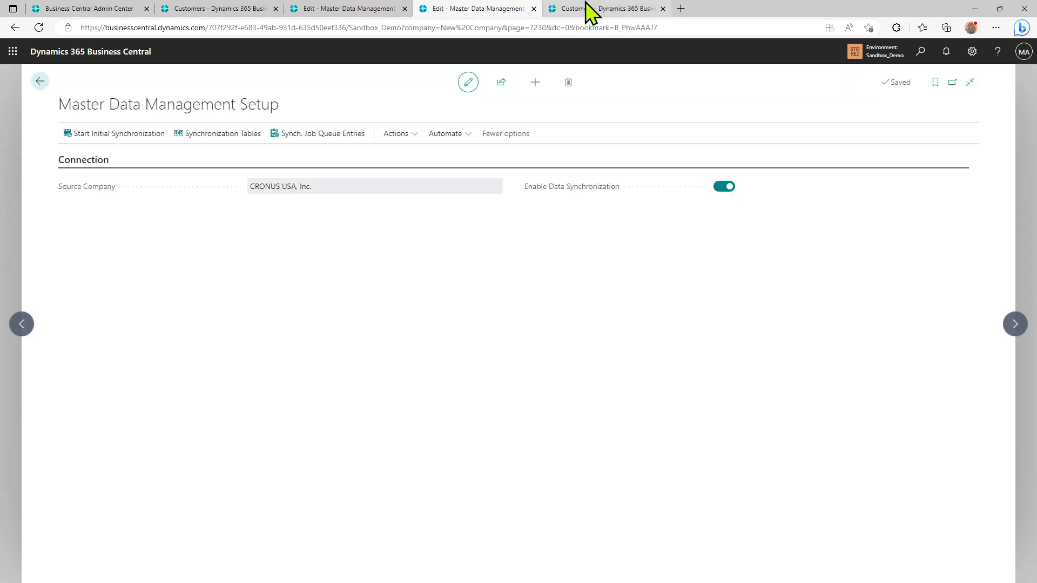
- Search for "SDH" in My Company, open Demo Page, and close its browser tab
left_click(590, 9)
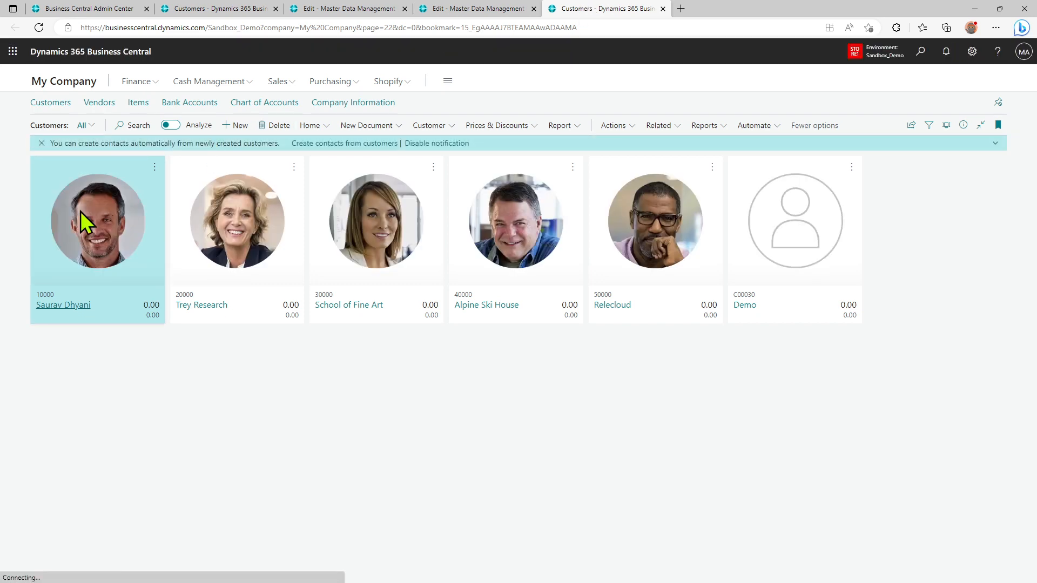
left_click(930, 50)
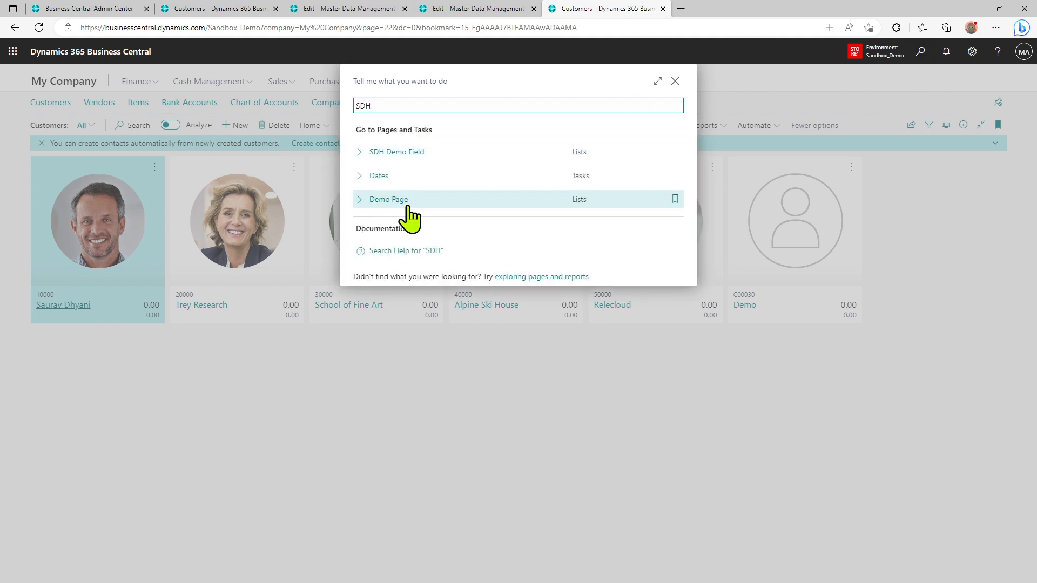
left_click(409, 206)
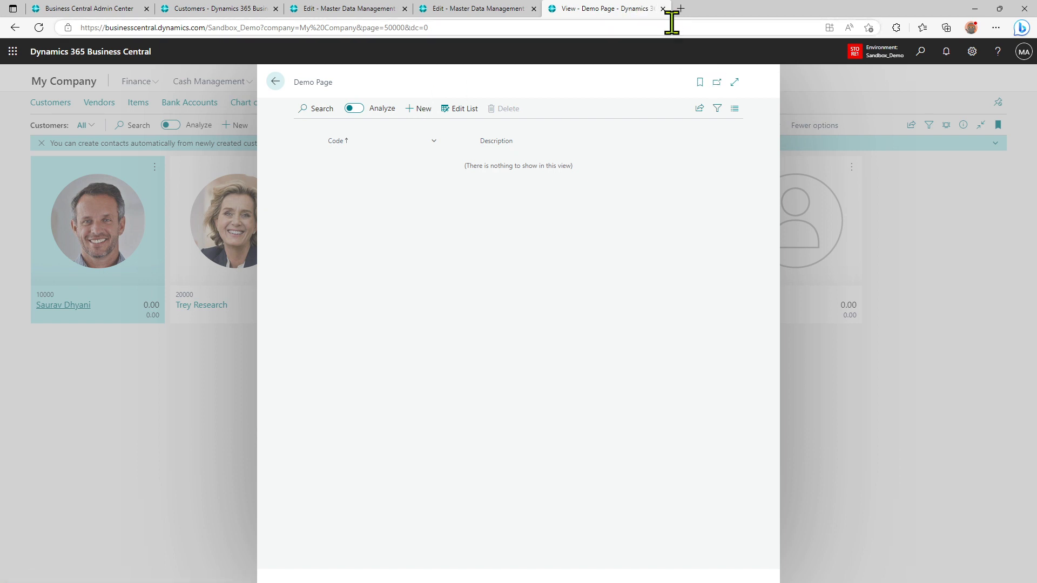
left_click(663, 9)
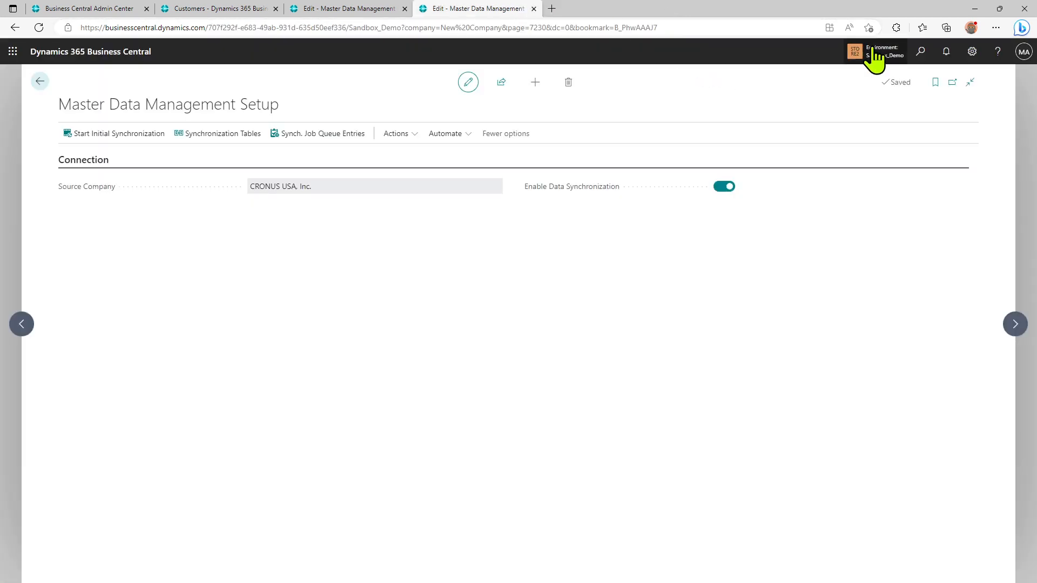
- Search for "SDH" from the CRONUS USA, Inc. customer list and close the search
left_click(360, 9)
left_click(219, 10)
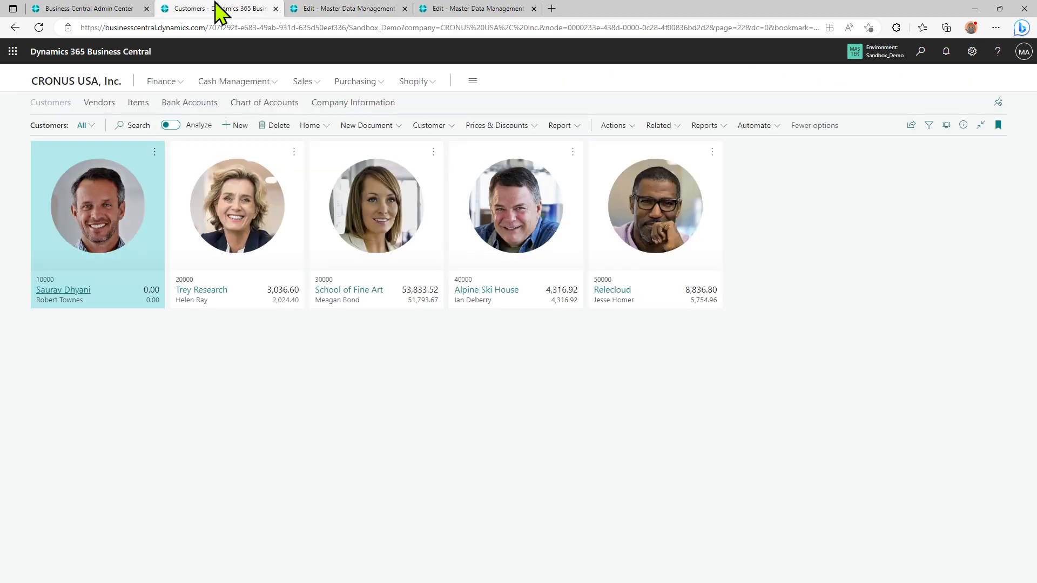
left_click(922, 51)
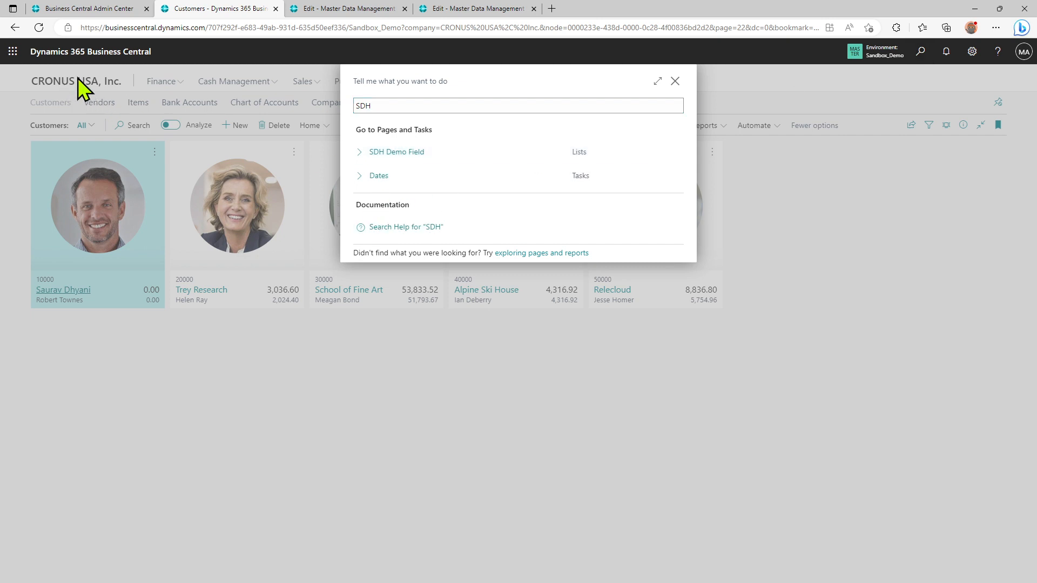
left_click(675, 81)
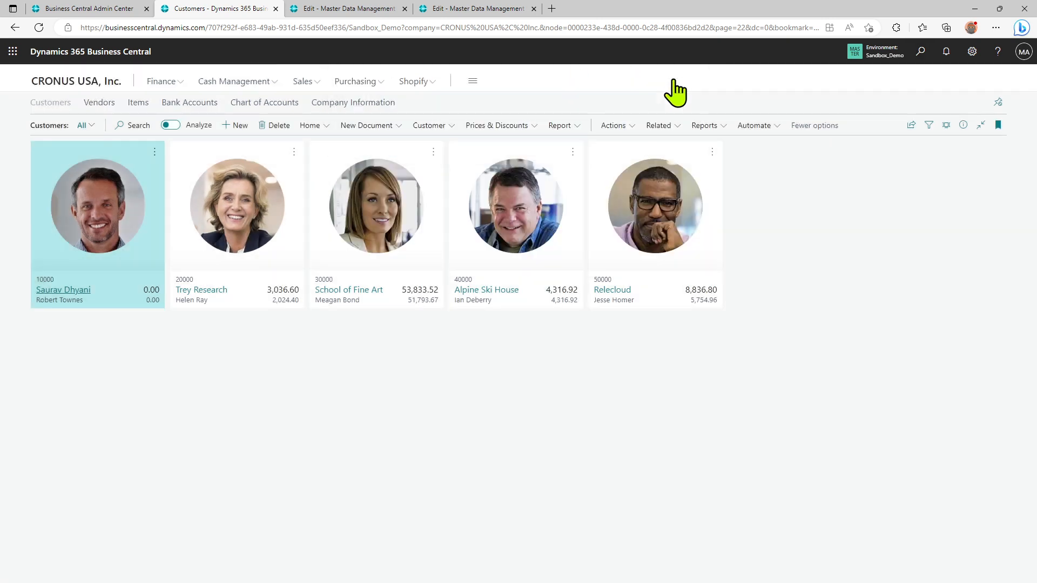
- Go to the CRONUS USA, Inc. home page, search for "SDH" there, and close the search
left_click(91, 84)
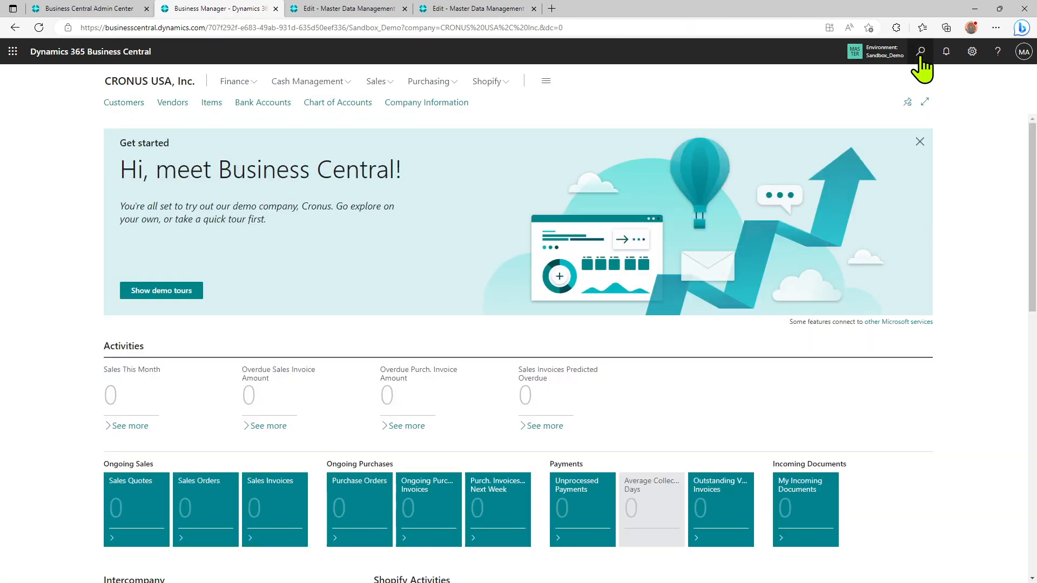
left_click(921, 53)
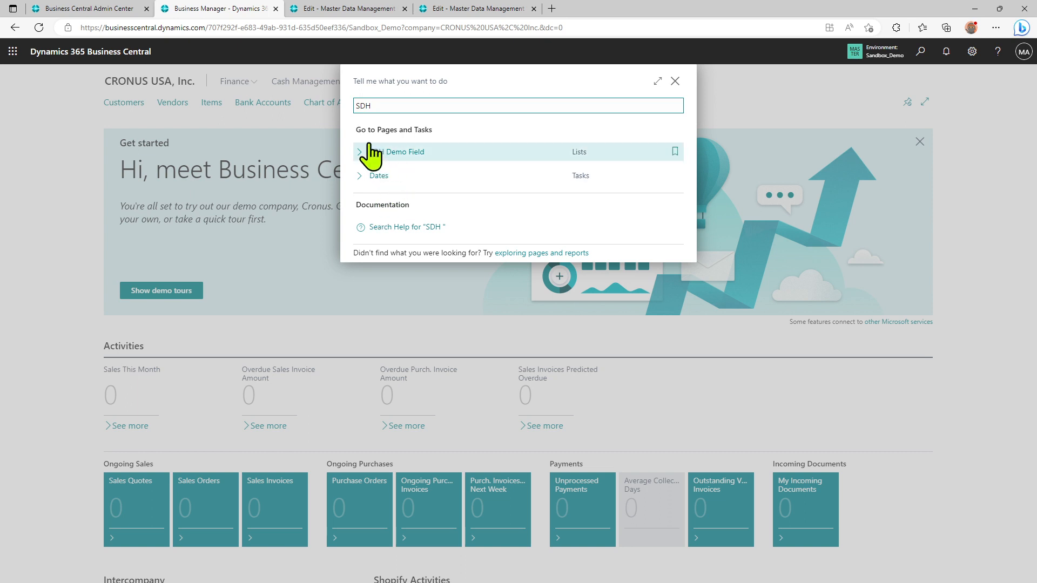
left_click(317, 9)
left_click(199, 9)
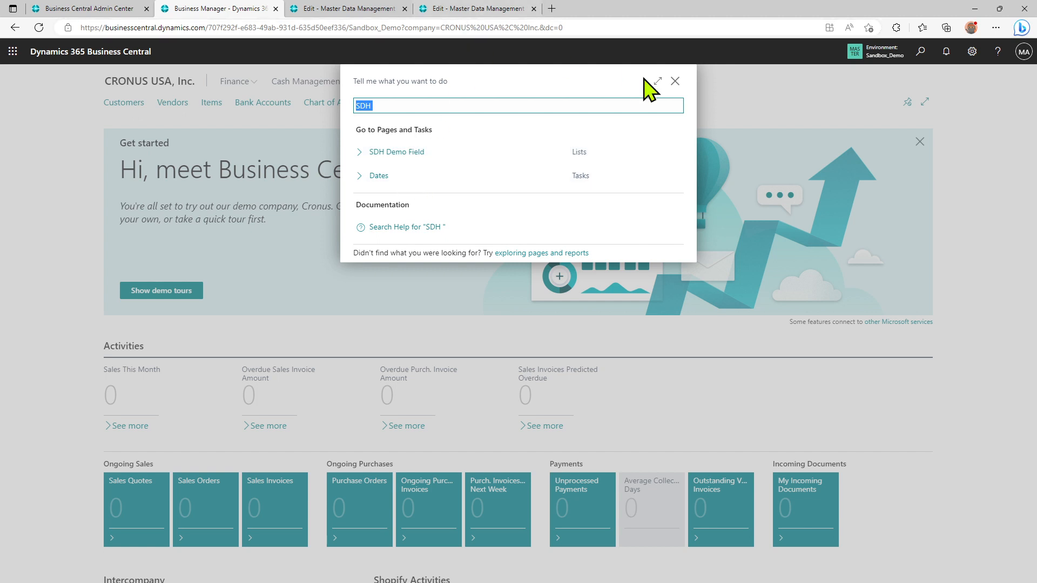
left_click(675, 81)
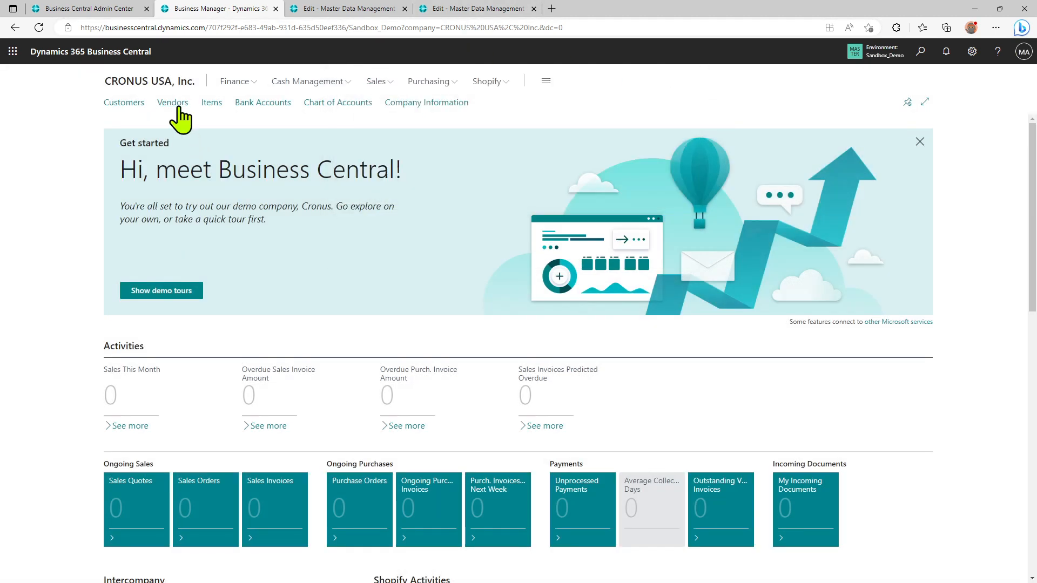
- Reload the CRONUS USA, Inc. home page by way of the vendor list and search for "SDH" once more
left_click(173, 105)
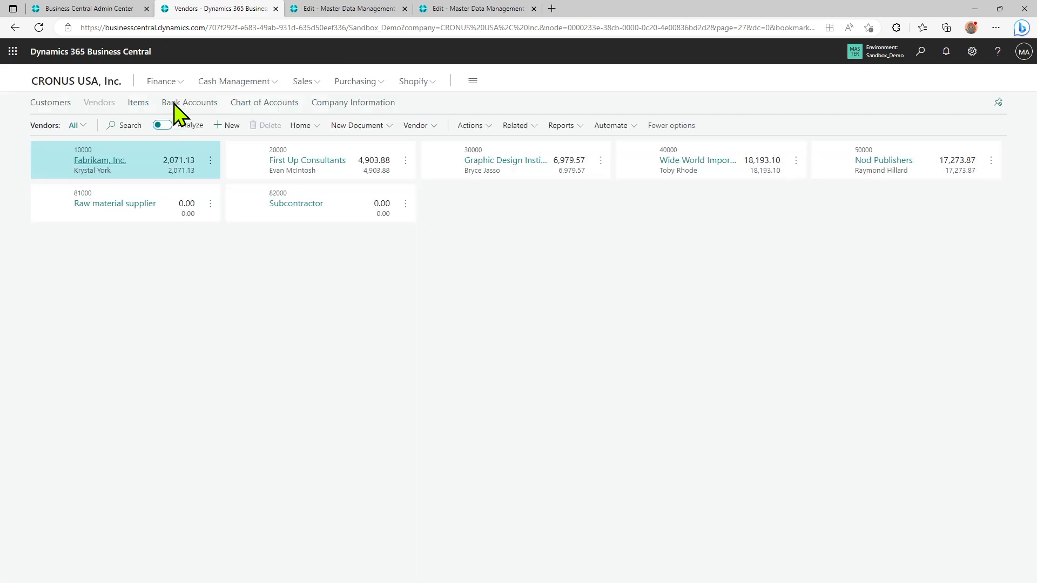
left_click(87, 82)
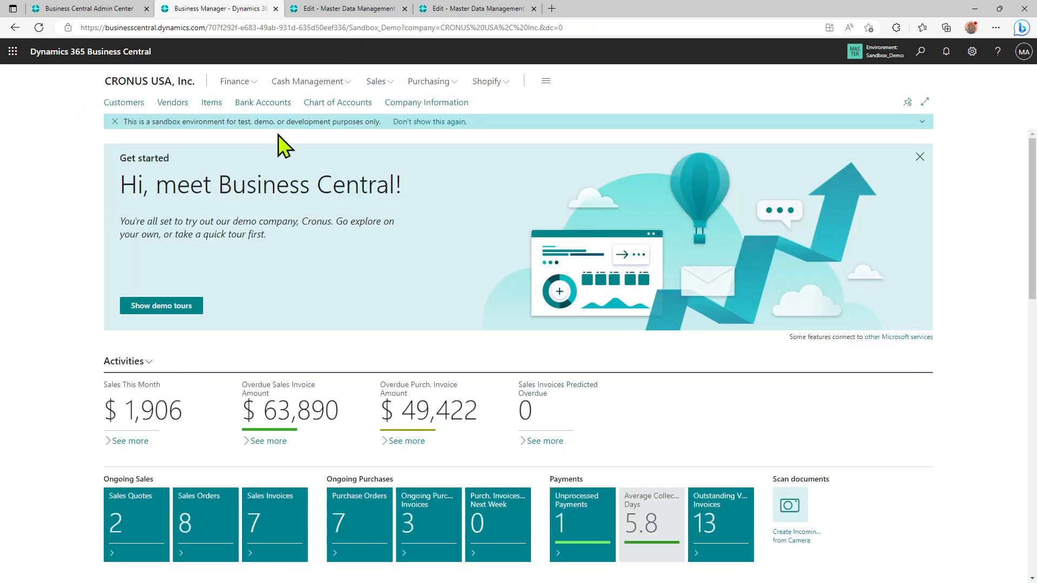
left_click(913, 53)
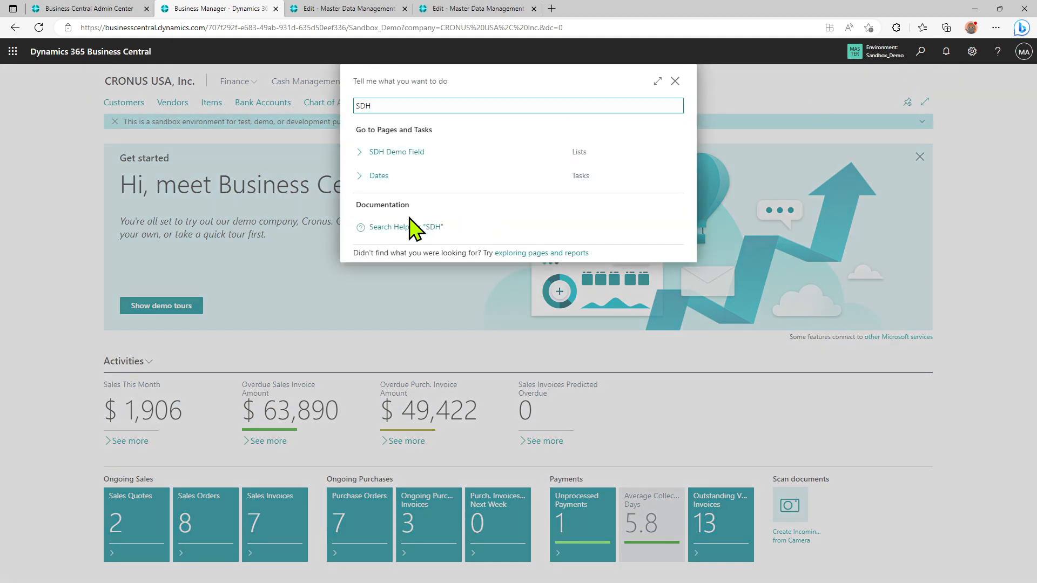
- Search for "SDH" in New Company and in My Company to compare the available pages
left_click(489, 10)
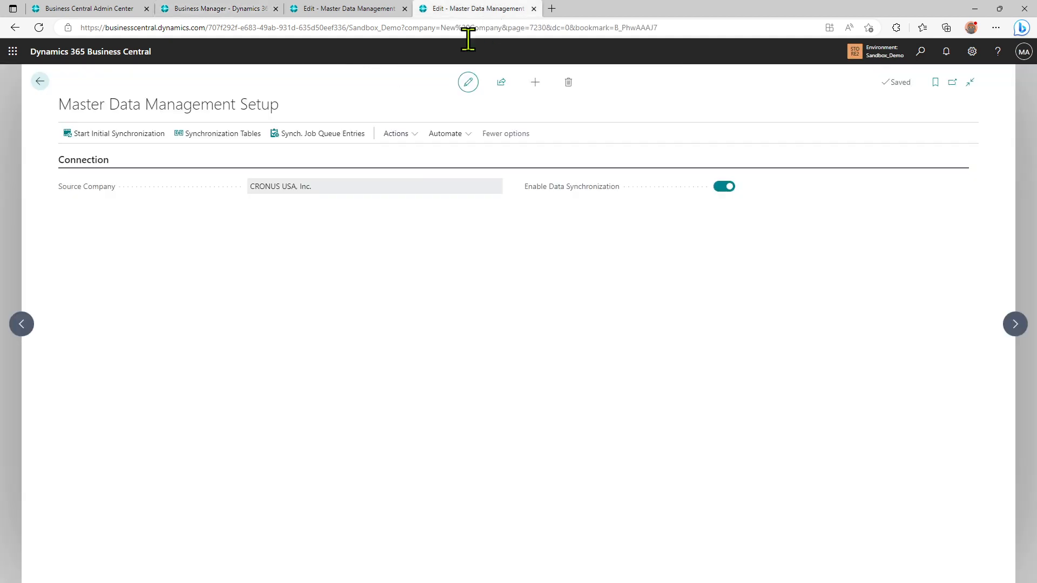
left_click(916, 52)
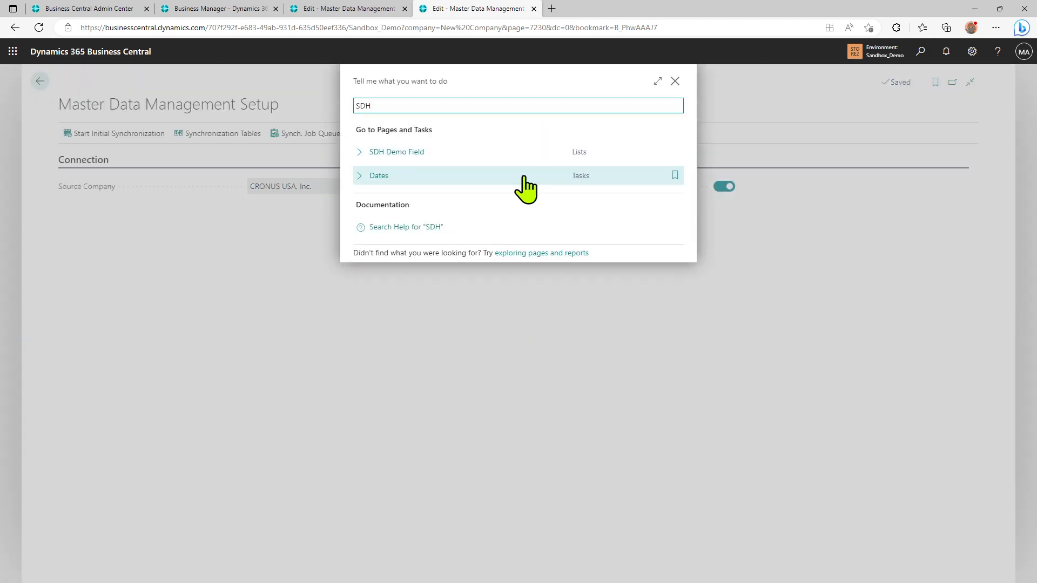
left_click(388, 10)
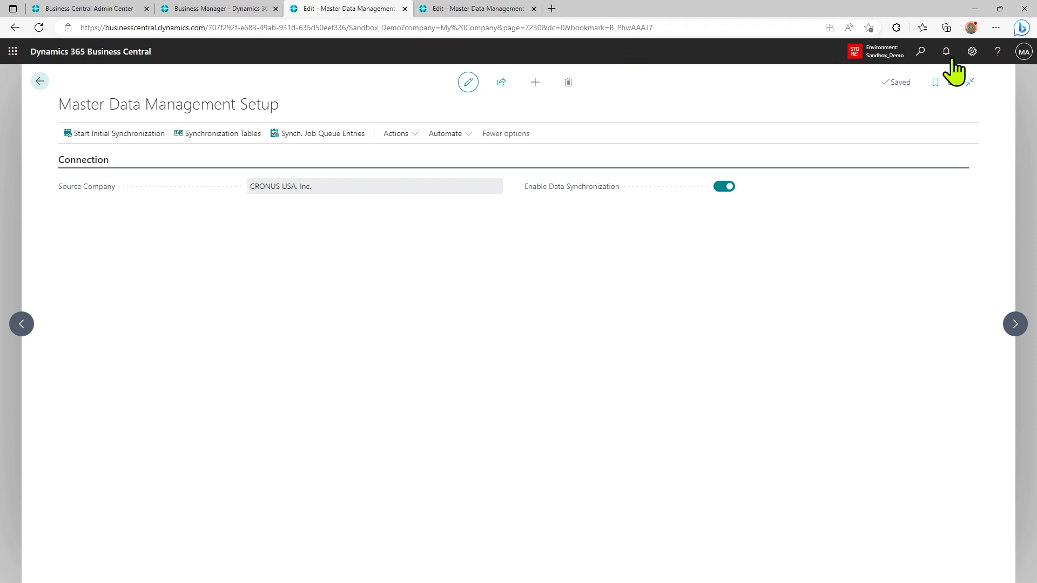
left_click(930, 52)
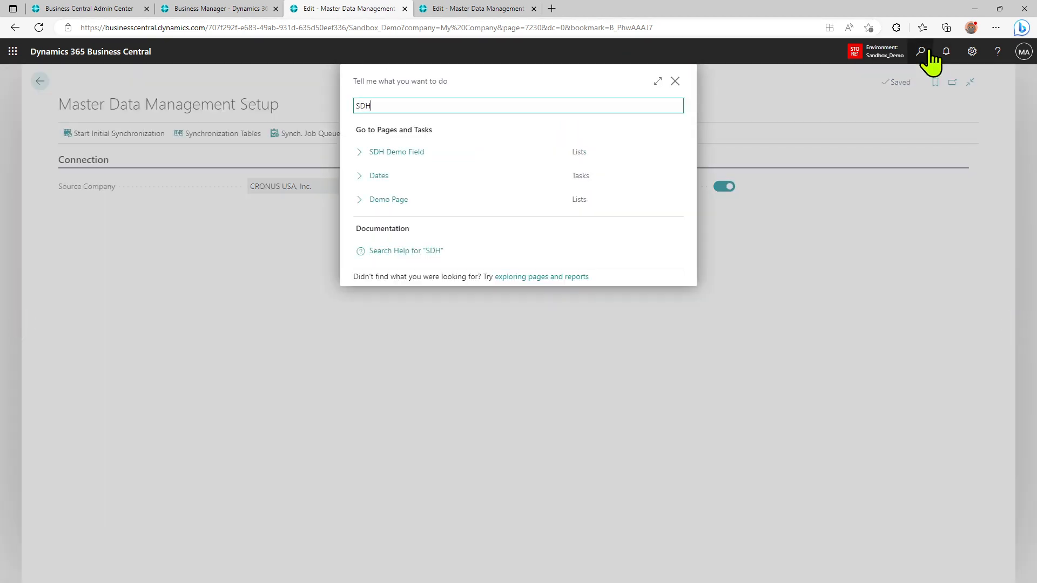
- Close the search in New Company, and close the browser tabs of New Company and CRONUS USA, Inc
left_click(498, 9)
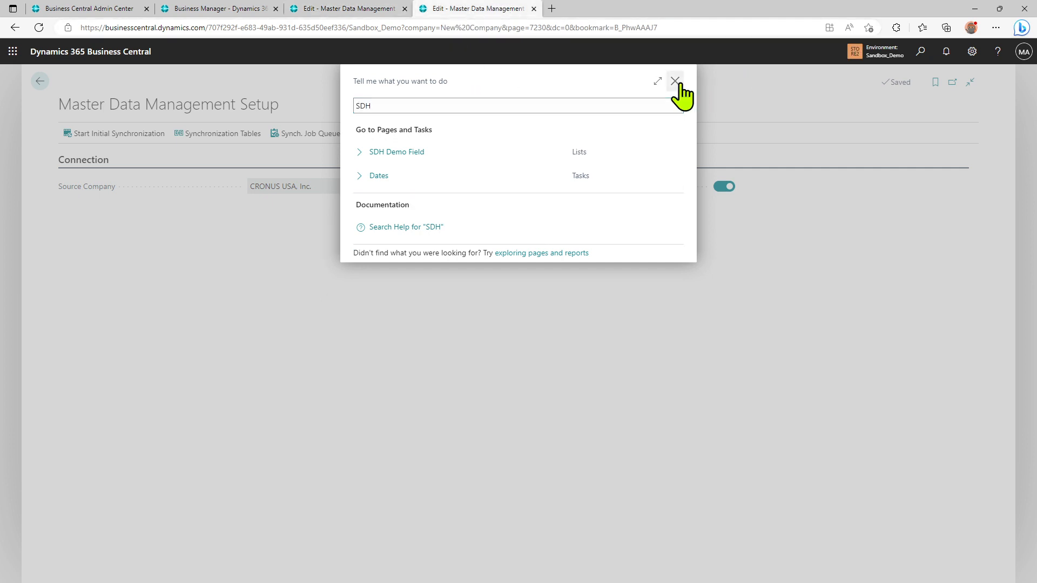
left_click(679, 82)
left_click(533, 9)
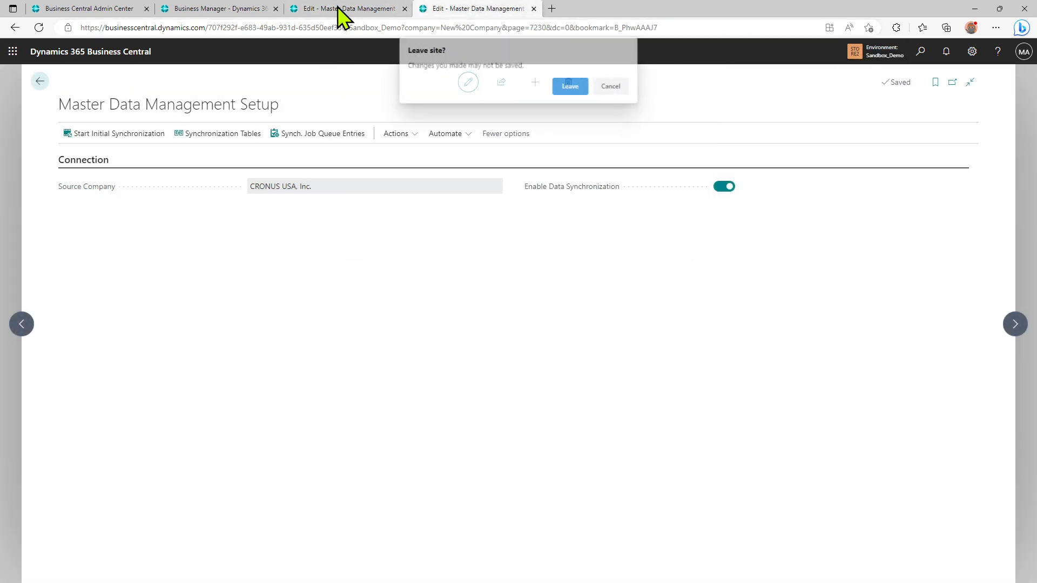
left_click(572, 88)
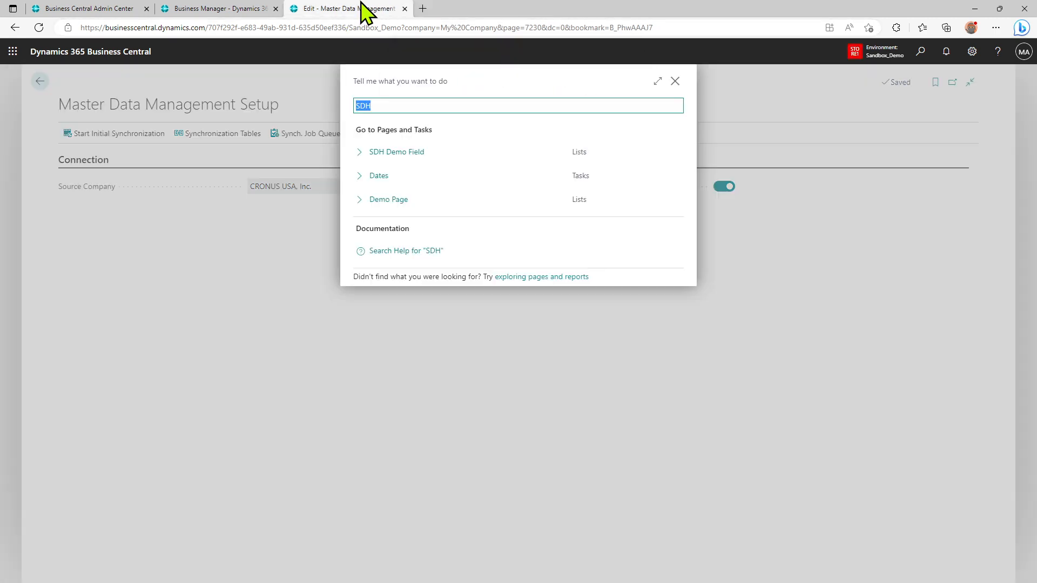
left_click(241, 8)
left_click(275, 9)
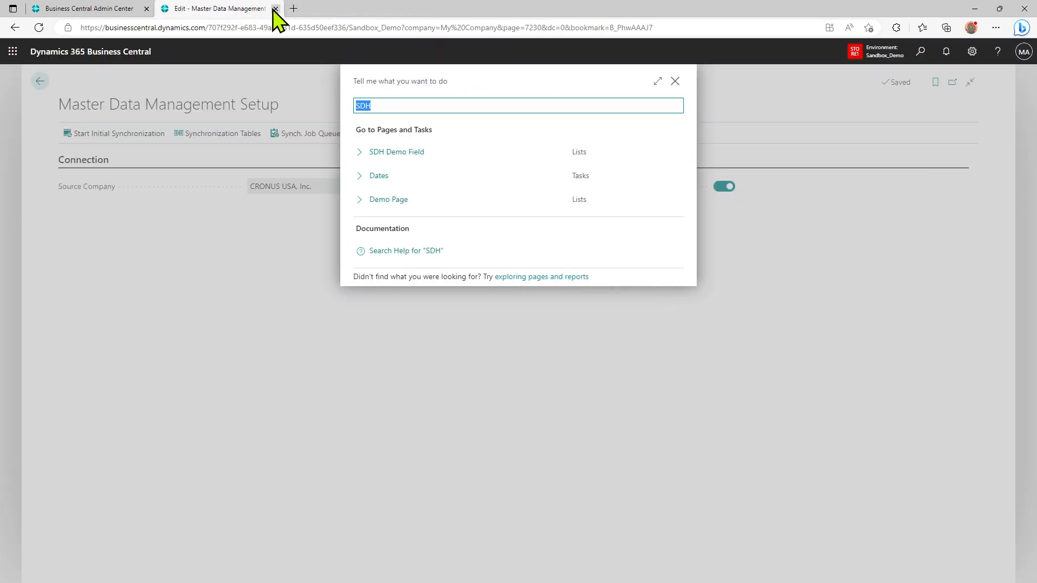
- Close the search in My Company and open CRONUS USA, Inc. from the Sandbox_Demo environment in a new tab
left_click(675, 81)
left_click(906, 56)
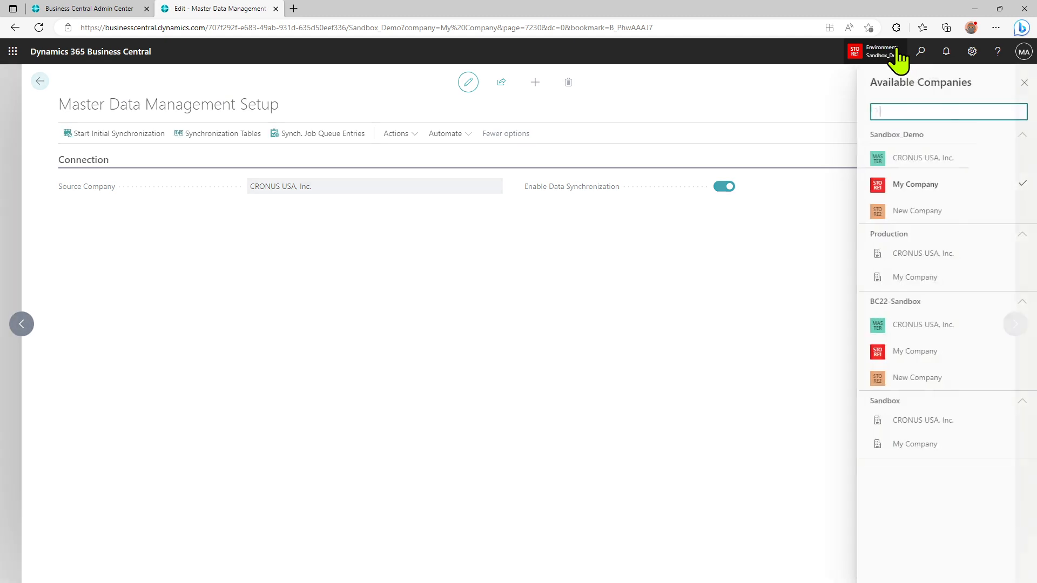
left_click(946, 157)
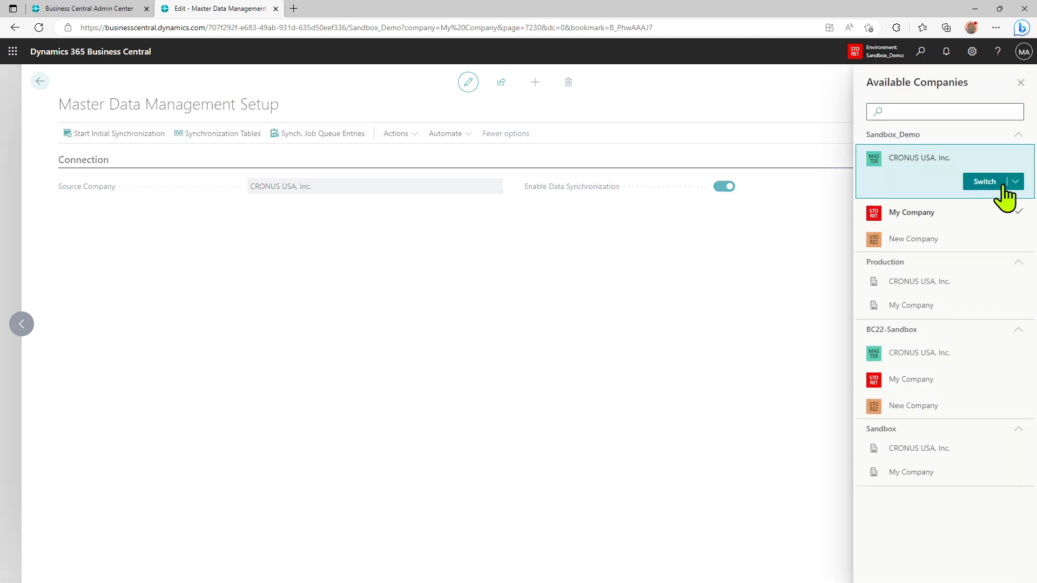
left_click(1015, 181)
left_click(993, 220)
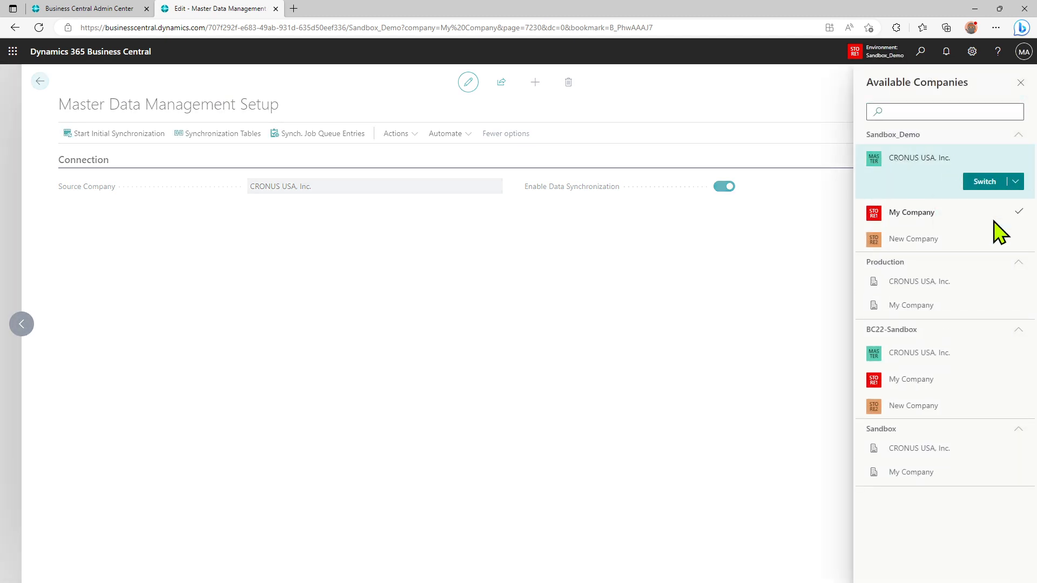
- Open New Company from Sandbox_Demo in a new tab and move the CRONUS USA, Inc. tab ahead of My Company's
left_click(191, 10)
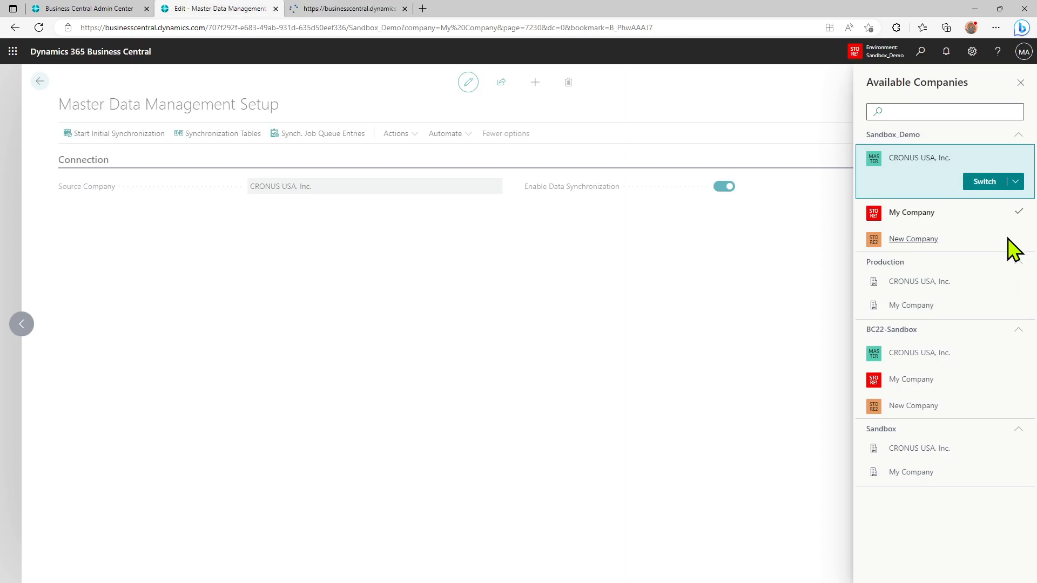
left_click(1005, 244)
left_click(1015, 235)
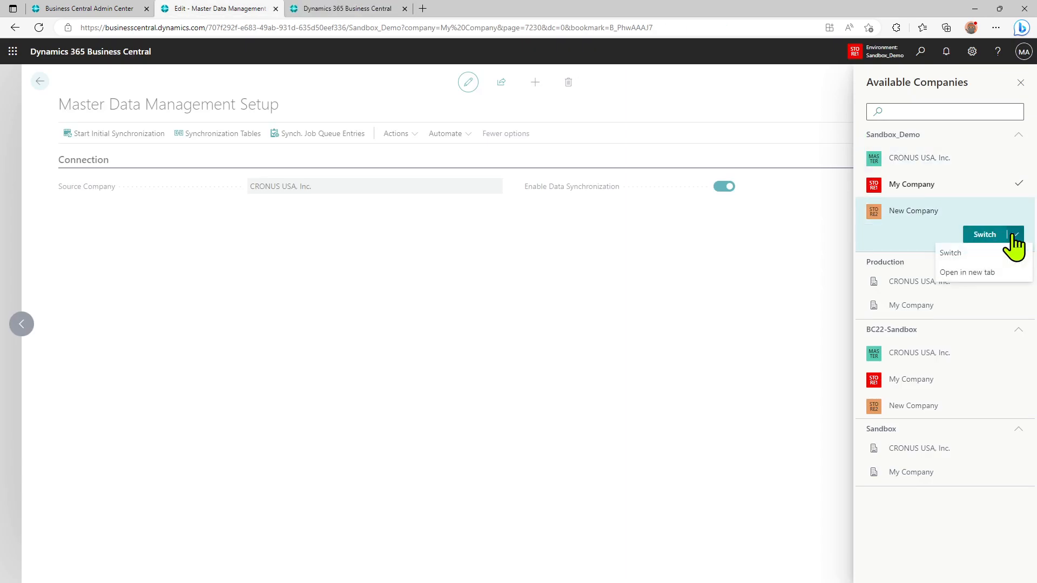
left_click(989, 273)
left_click_drag(479, 9, 208, 5)
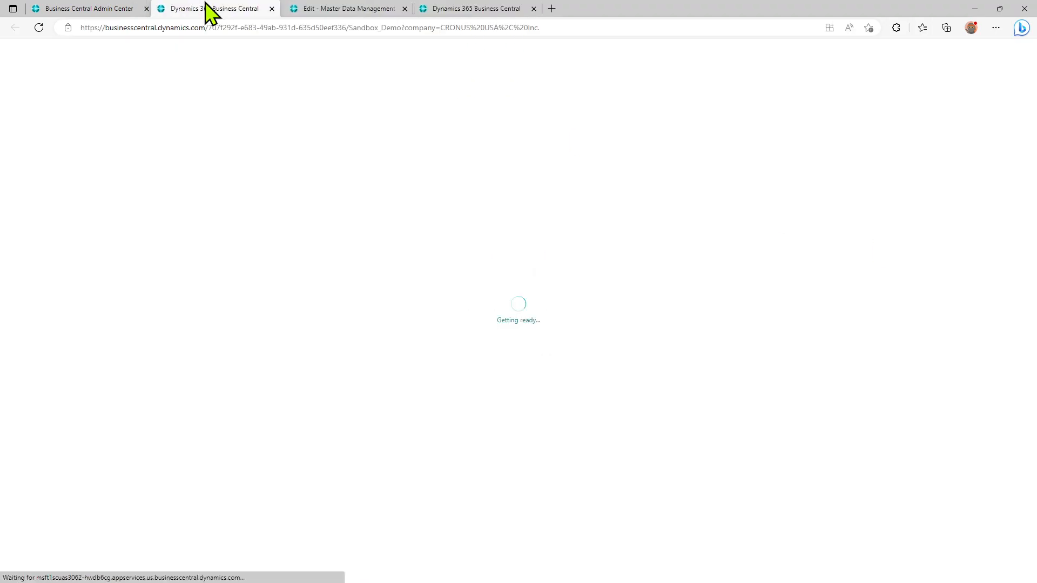
- Close the list of available companies in My Company, check the New Company tab, and return to CRONUS USA, Inc
left_click(362, 9)
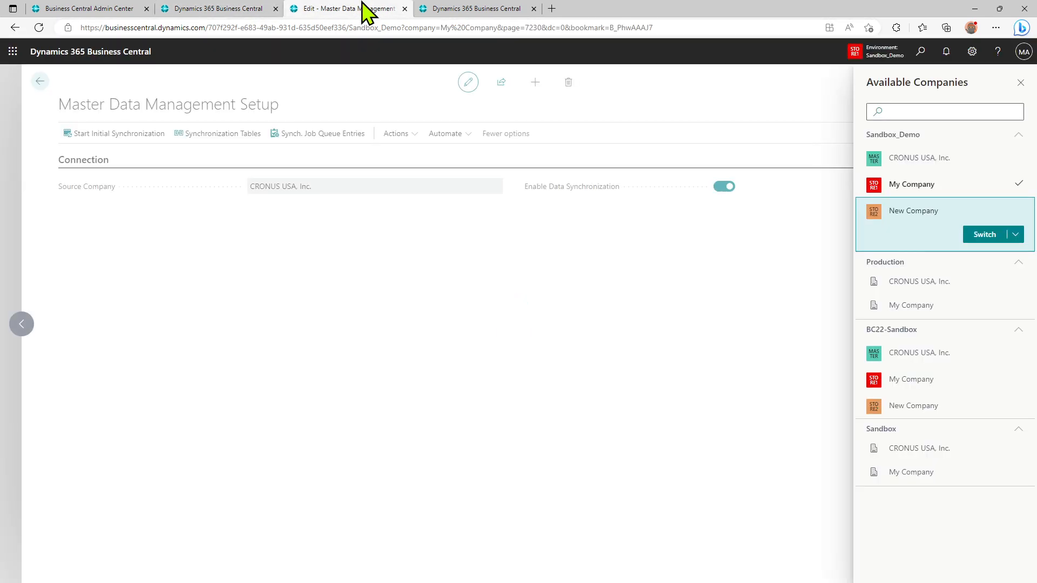
left_click(579, 284)
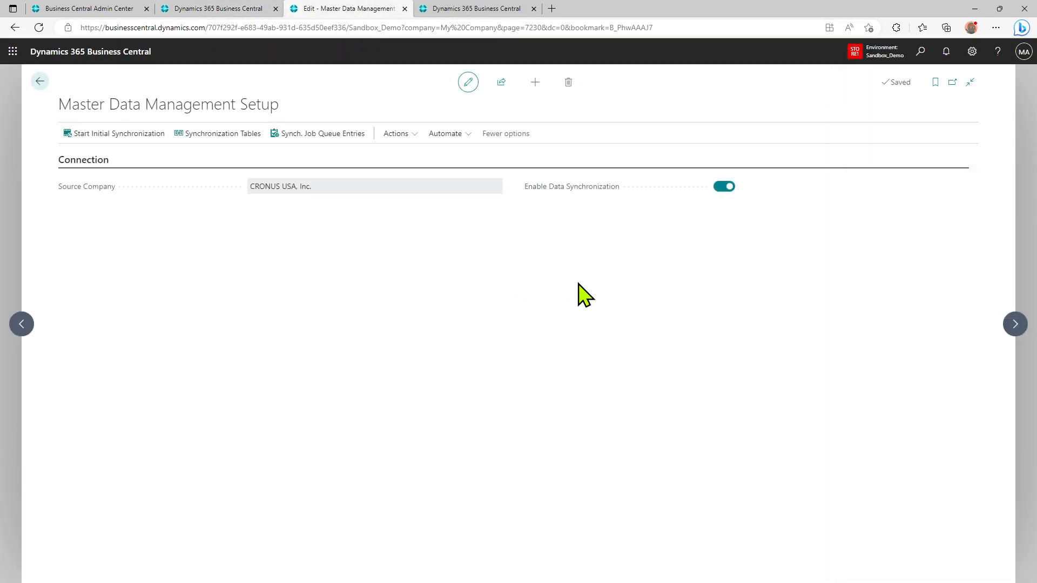
left_click(509, 5)
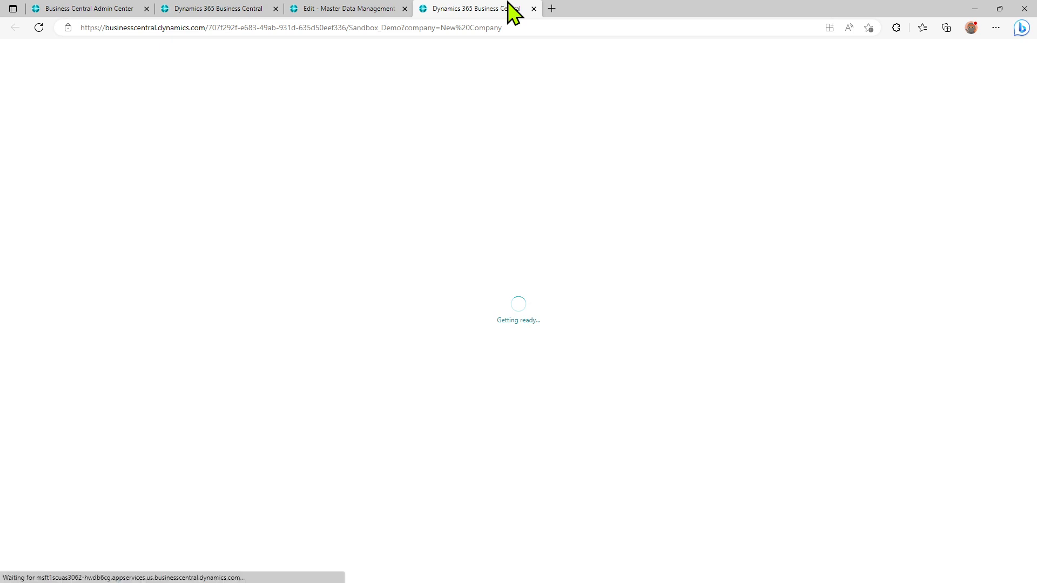
left_click(215, 8)
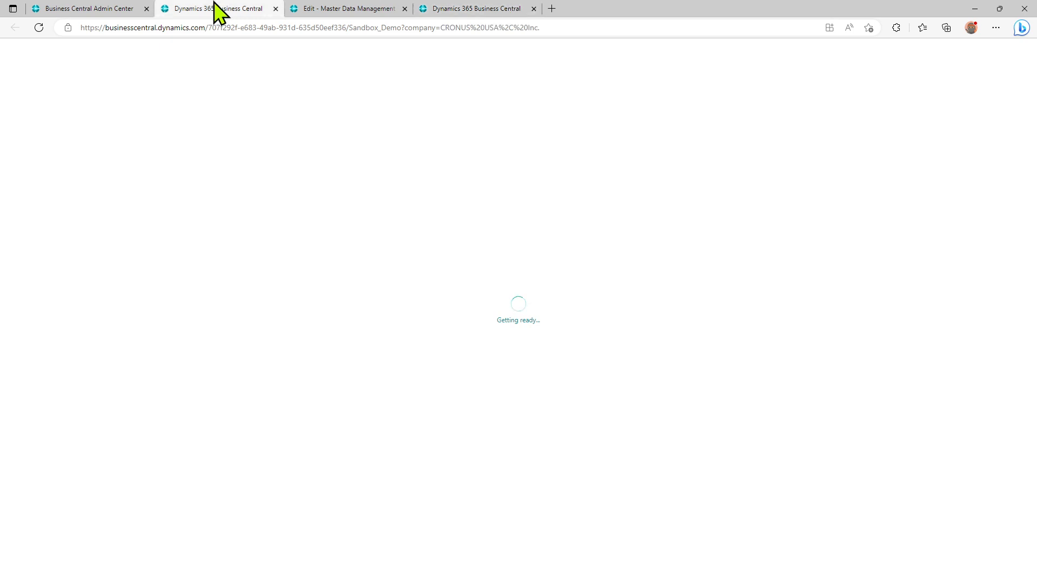
- Switch to My Company and open the synchronization fields of the Customer table from Master Data Management Setup
left_click(352, 10)
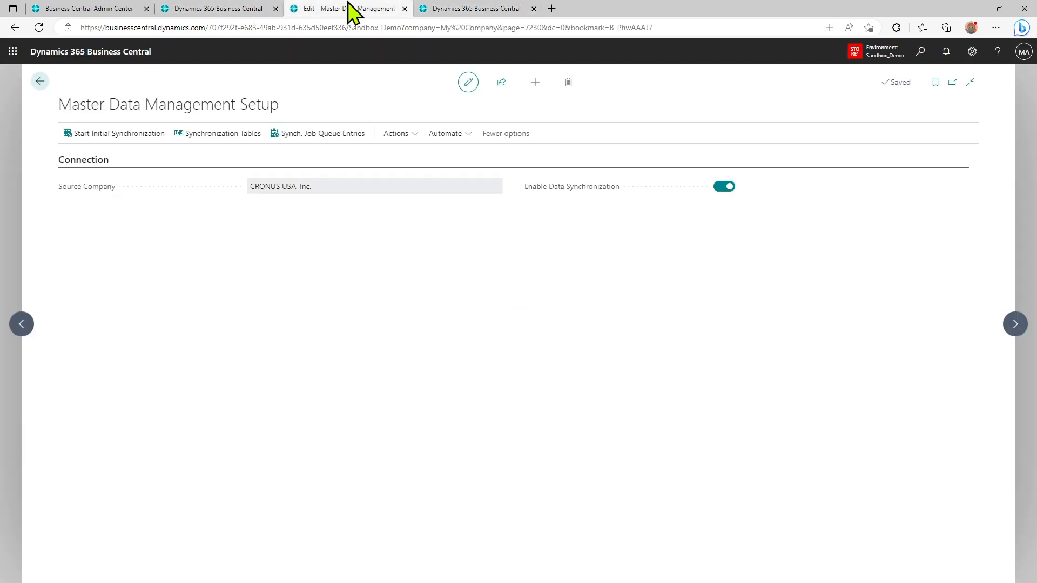
left_click(235, 141)
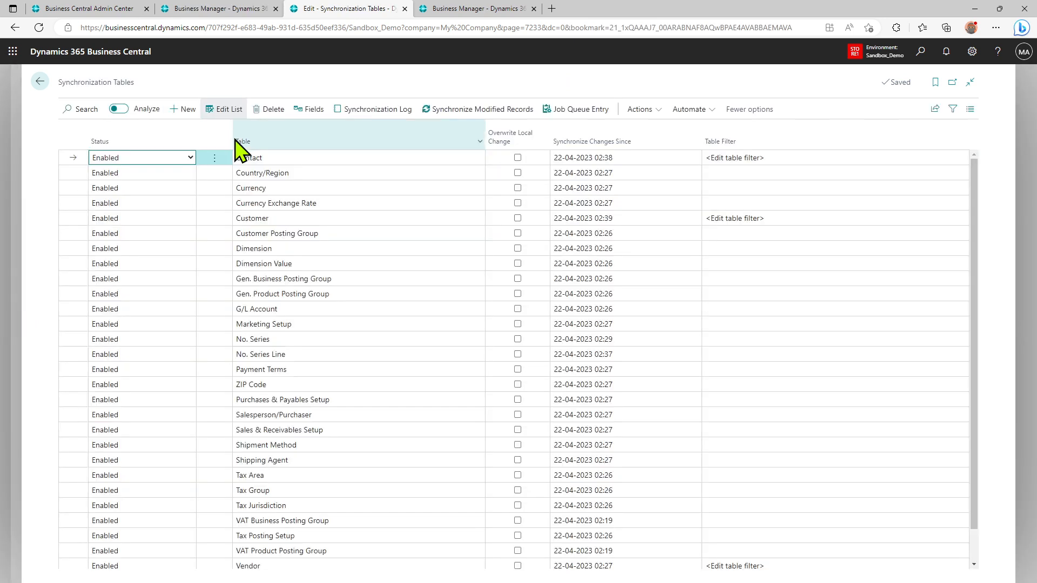
left_click(287, 219)
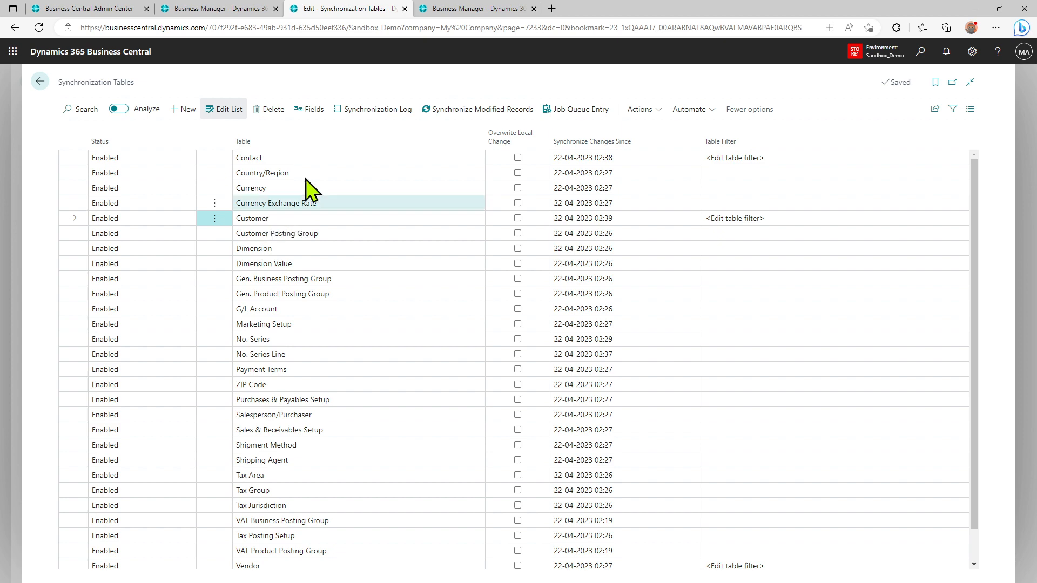
left_click(312, 110)
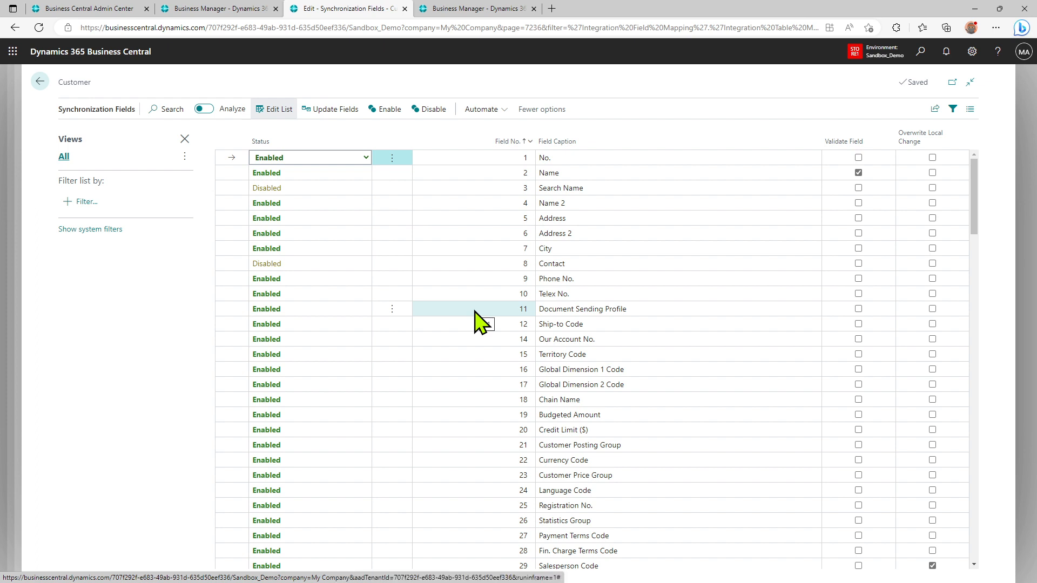
- Update the Customer table's synchronization fields to add newly available fields, and sort them by Field No. in descending order
left_click(511, 143)
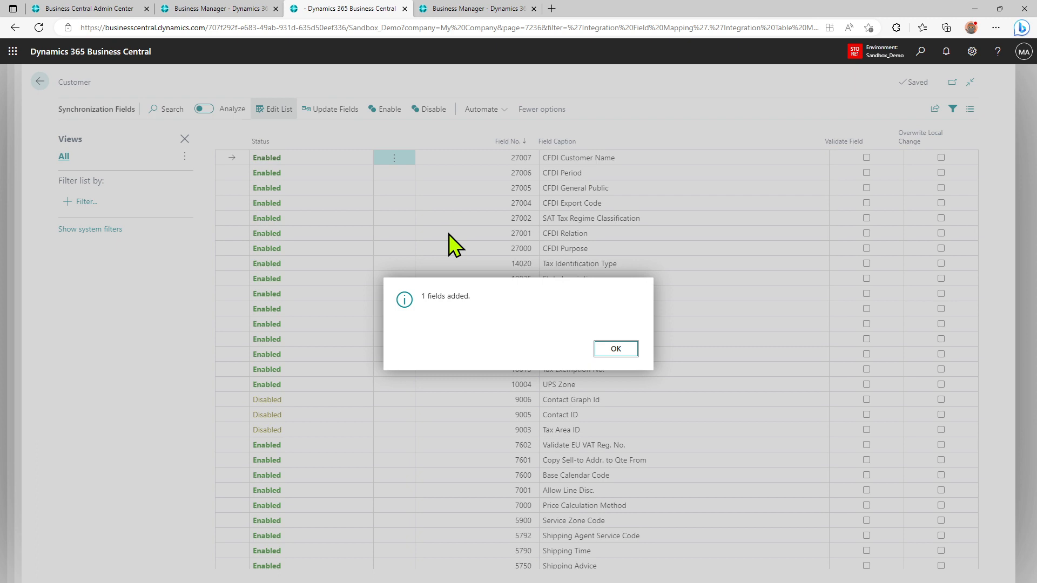
left_click(617, 350)
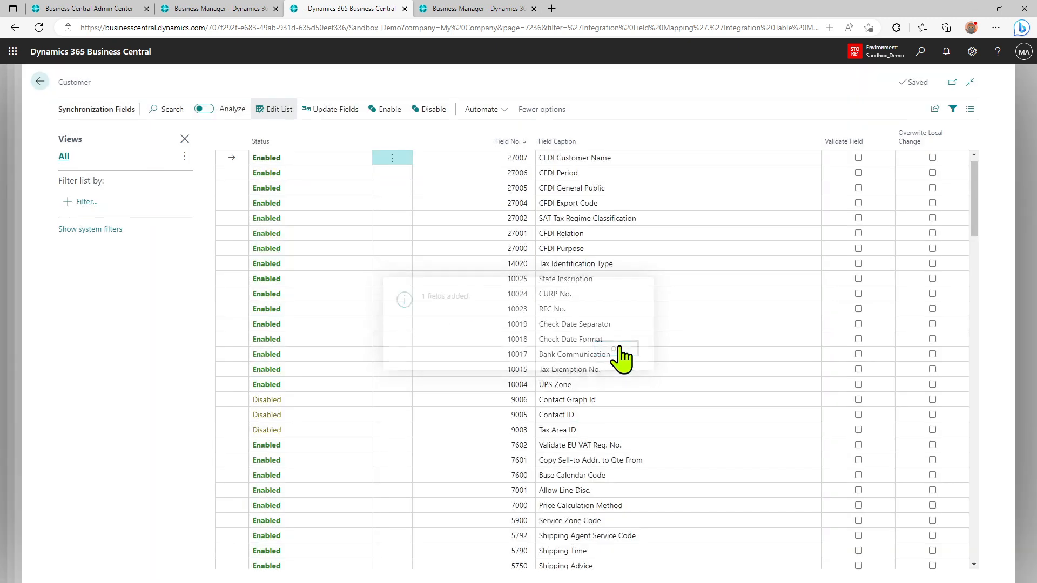
left_click(508, 142)
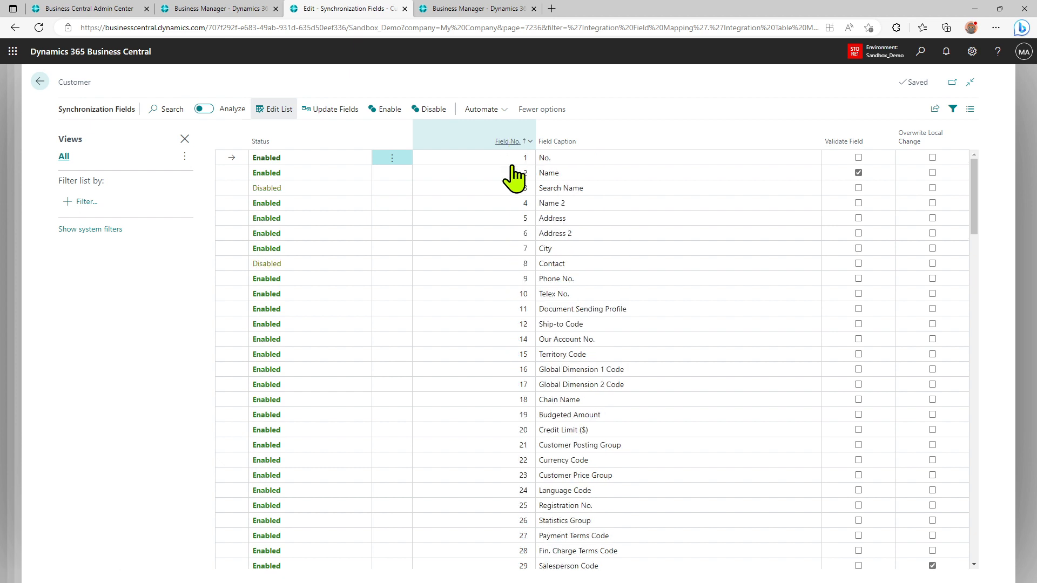
left_click(509, 142)
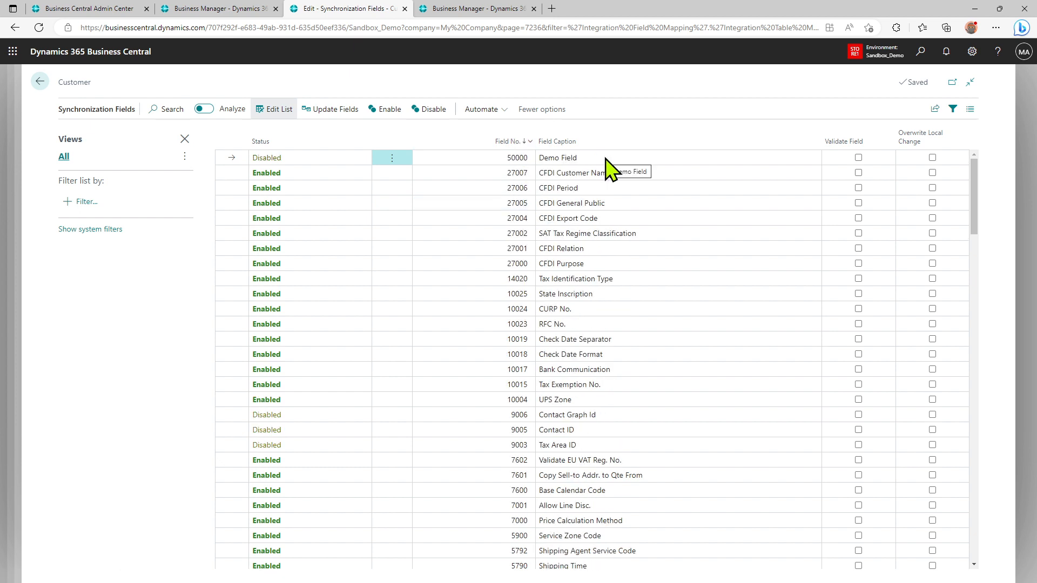
- Set the status of Customer field 50000, Demo Field, to Enabled and return to Master Data Management Setup
left_click(314, 159)
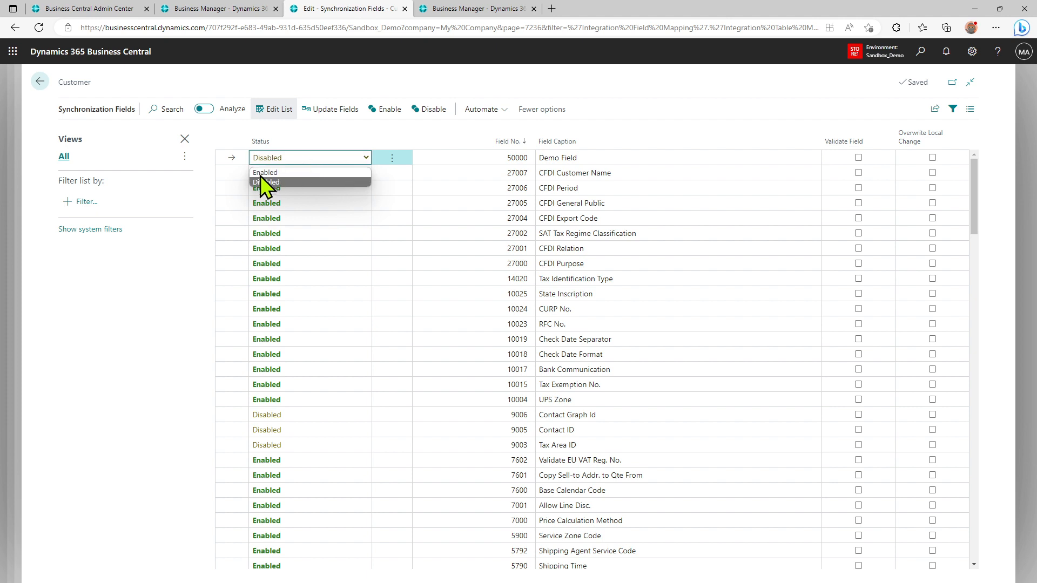
left_click(261, 174)
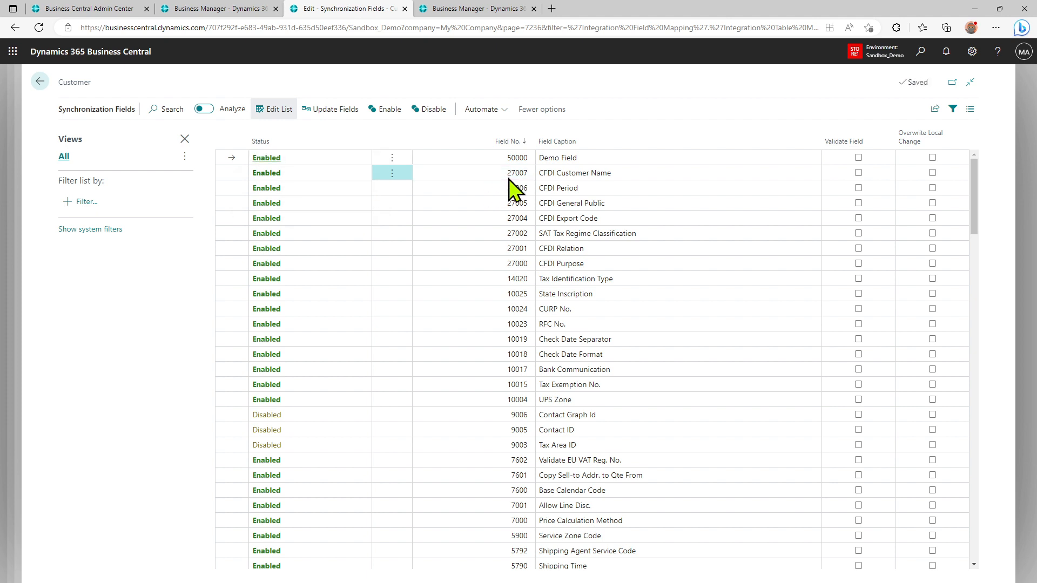
left_click(40, 82)
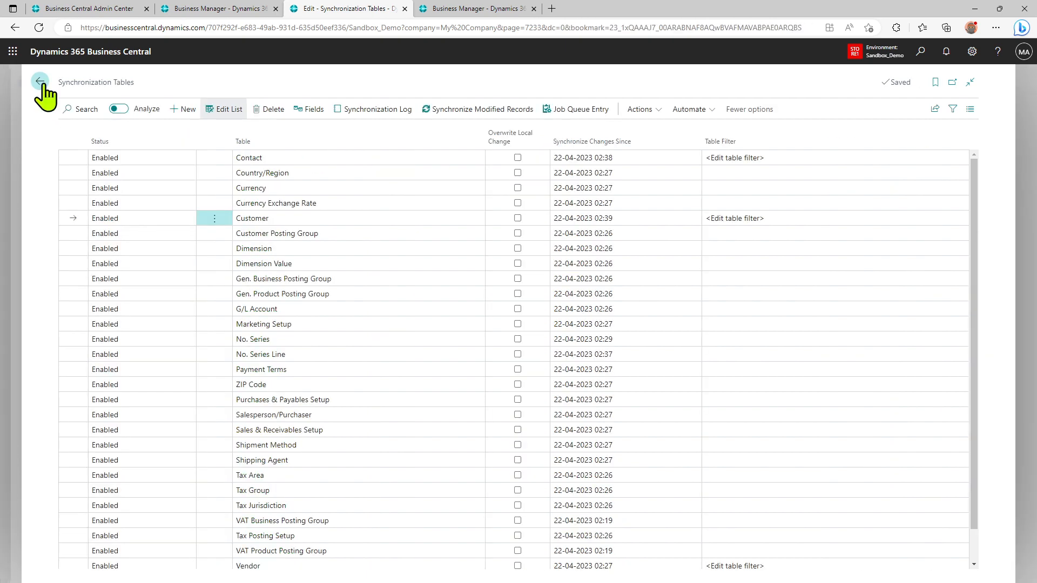
left_click(39, 81)
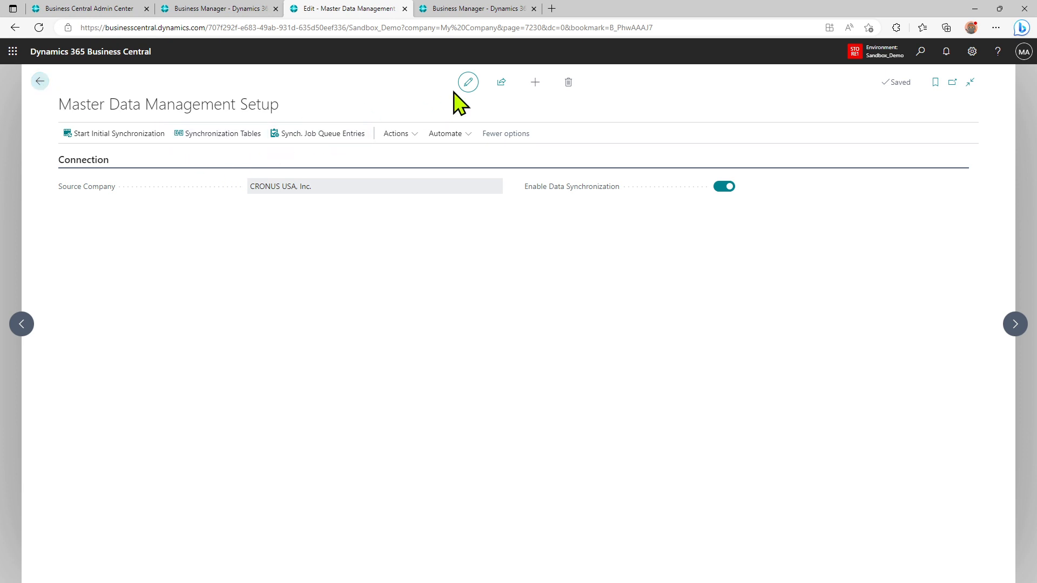
- Add a new entry to Synchronization Tables for Demo Table, finding it by ID 50000 among the table objects
left_click(201, 138)
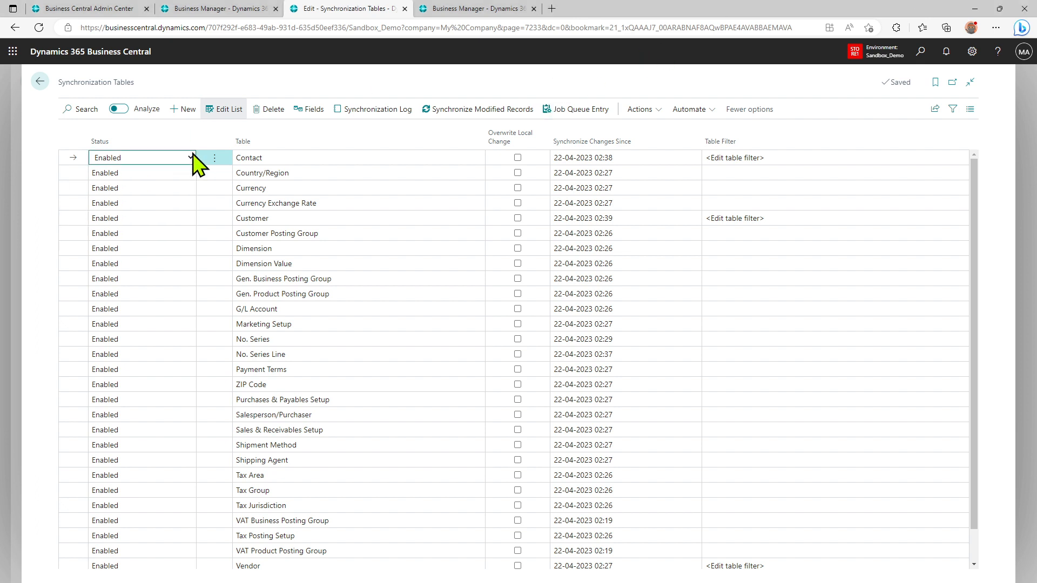
left_click(179, 114)
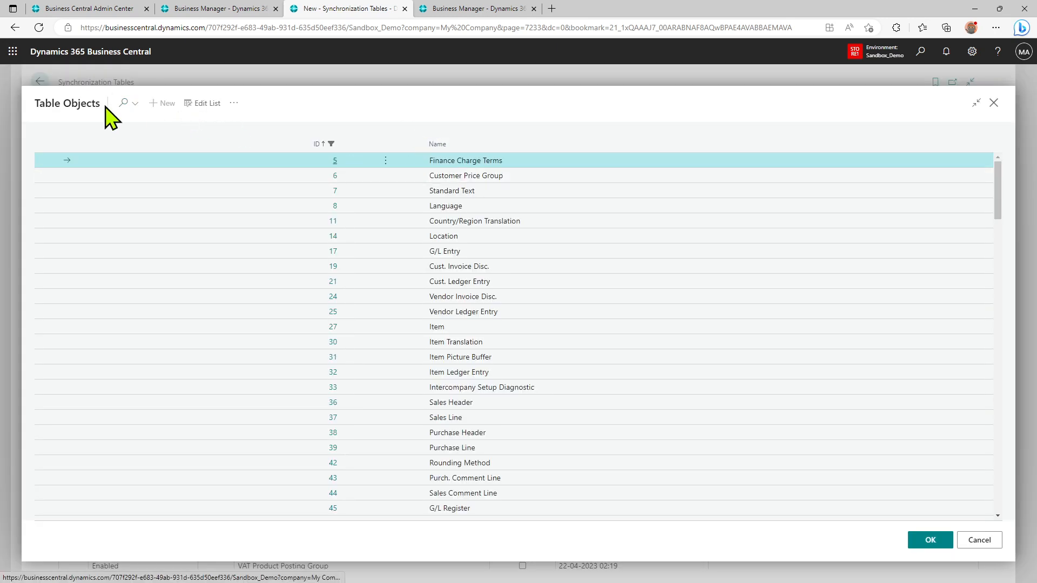
left_click(124, 104)
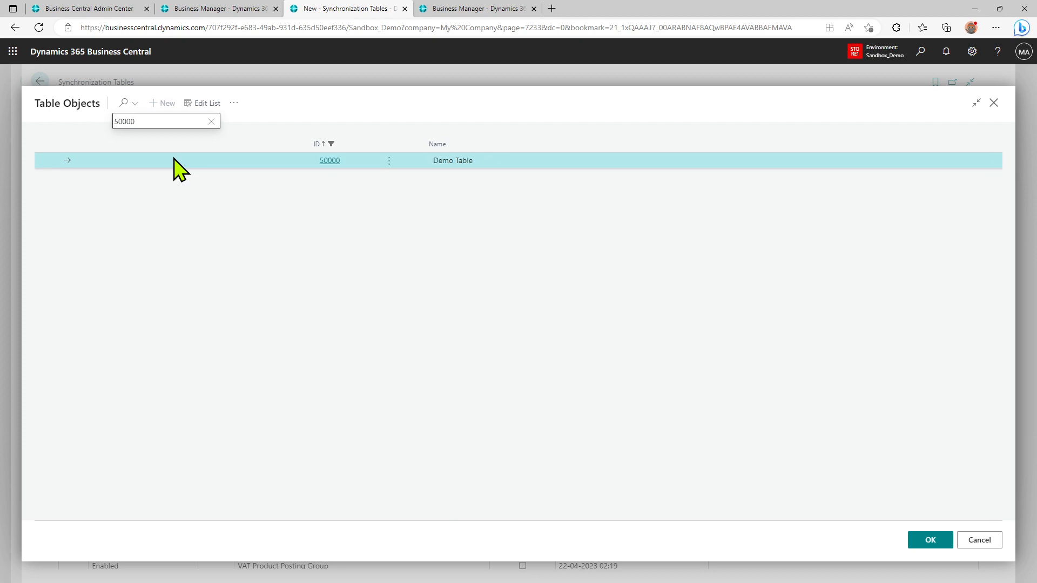
left_click(918, 540)
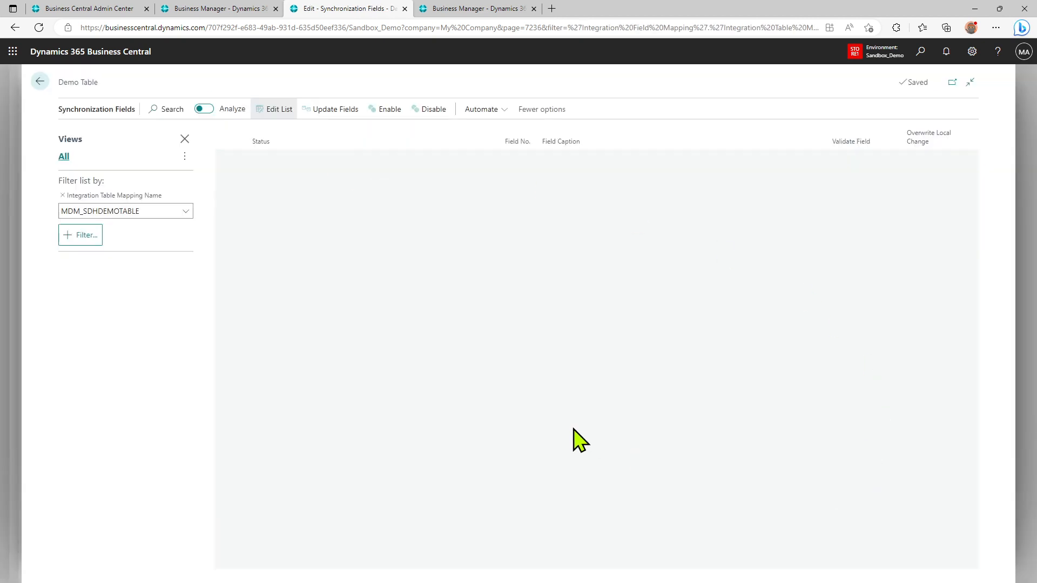
- Enable the Code and Description fields of Demo Table for synchronization, and return to the Synchronization Tables list
left_click(352, 158)
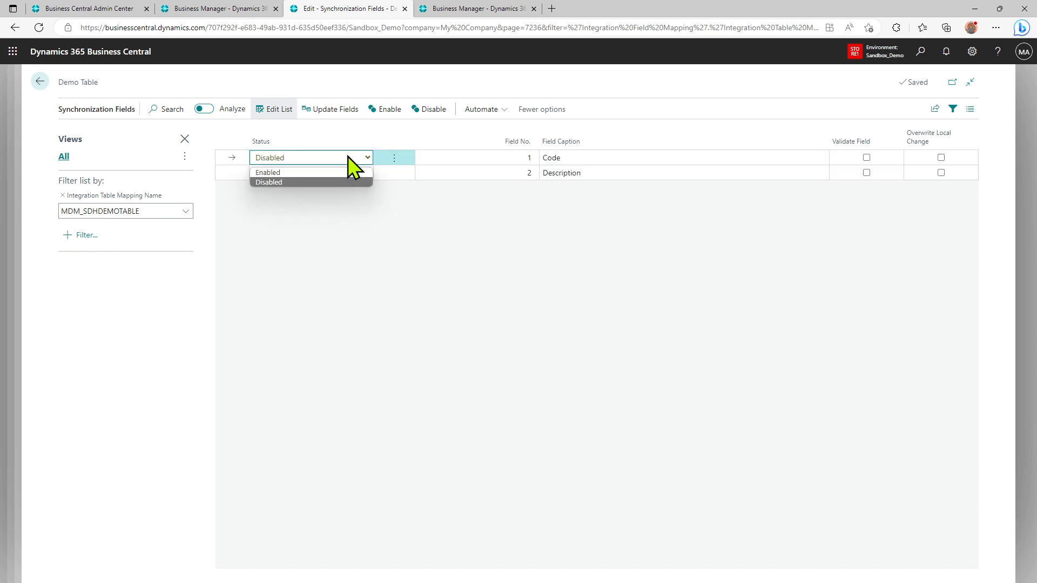
left_click(287, 173)
left_click(293, 178)
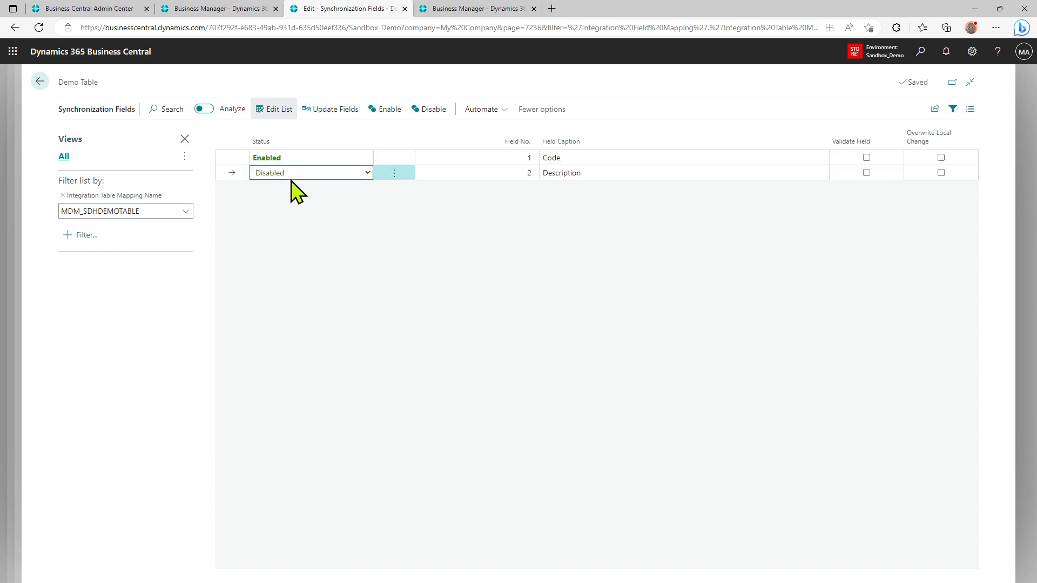
left_click(293, 176)
left_click(292, 188)
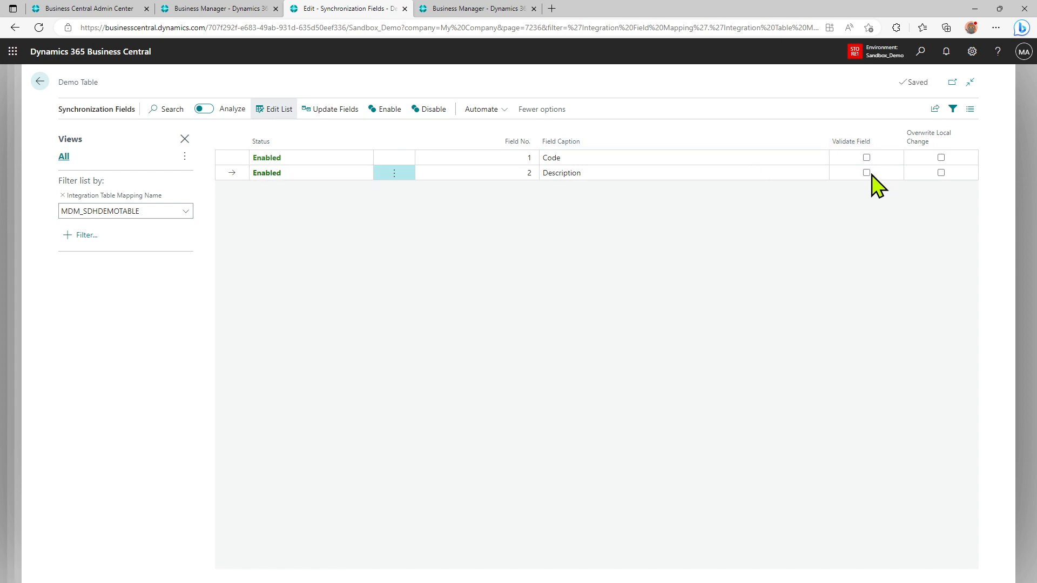
left_click(40, 81)
- Search CRONUS USA, Inc. for SDH and for Demo Page, and close the search
left_click(246, 8)
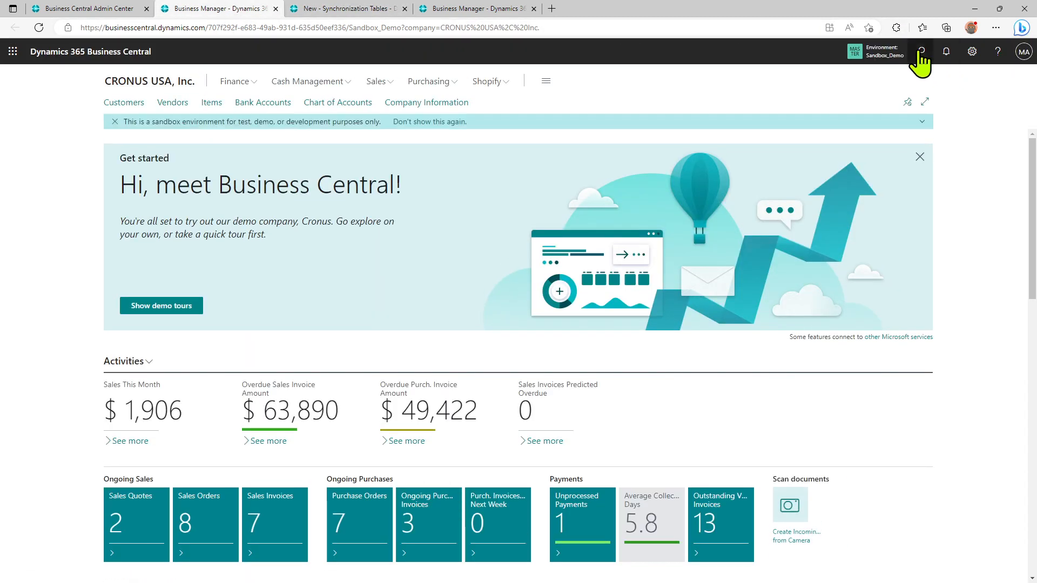
left_click(922, 52)
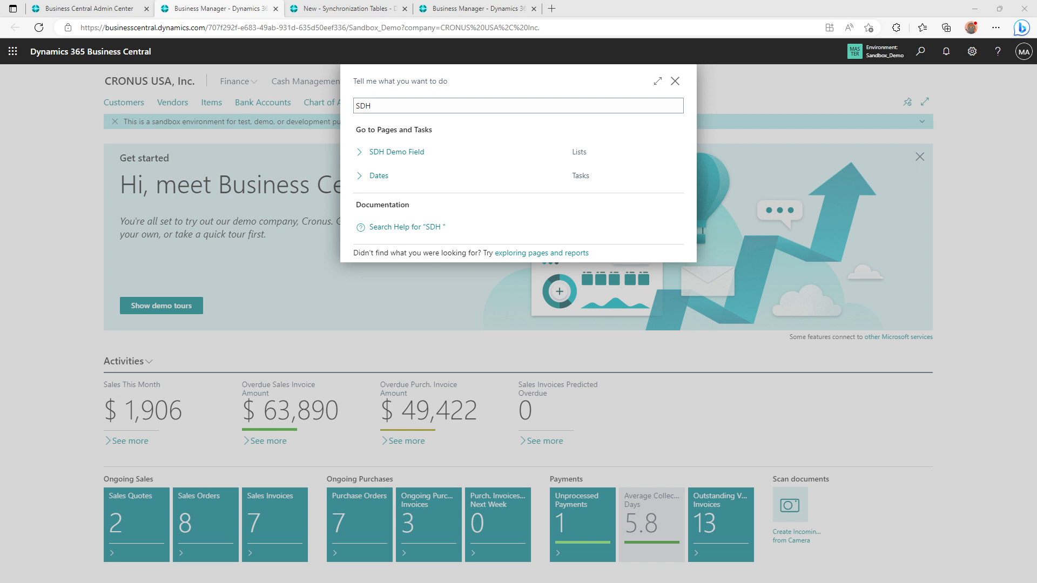
left_click(378, 105)
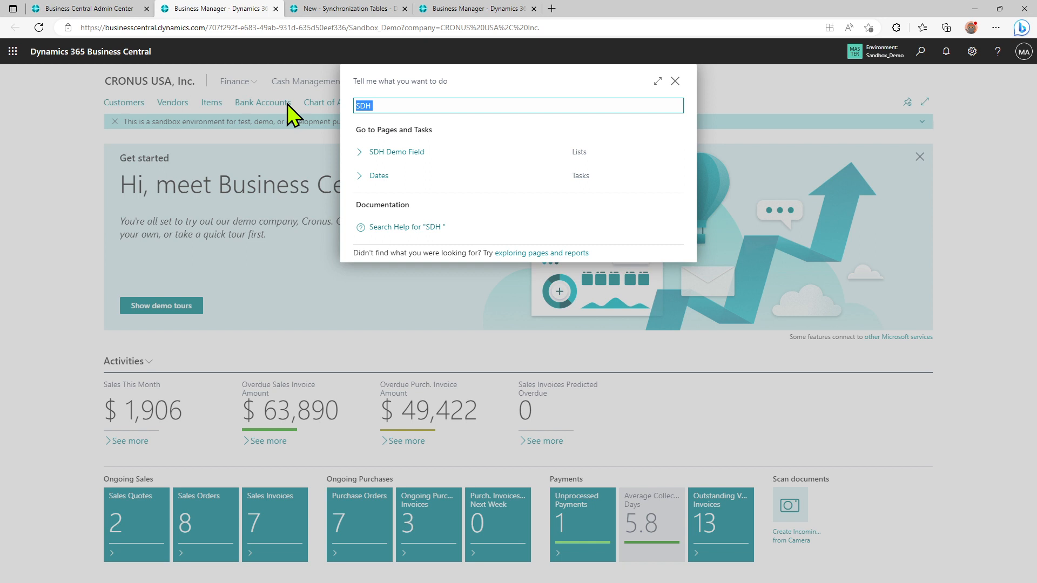
type("Demo Page")
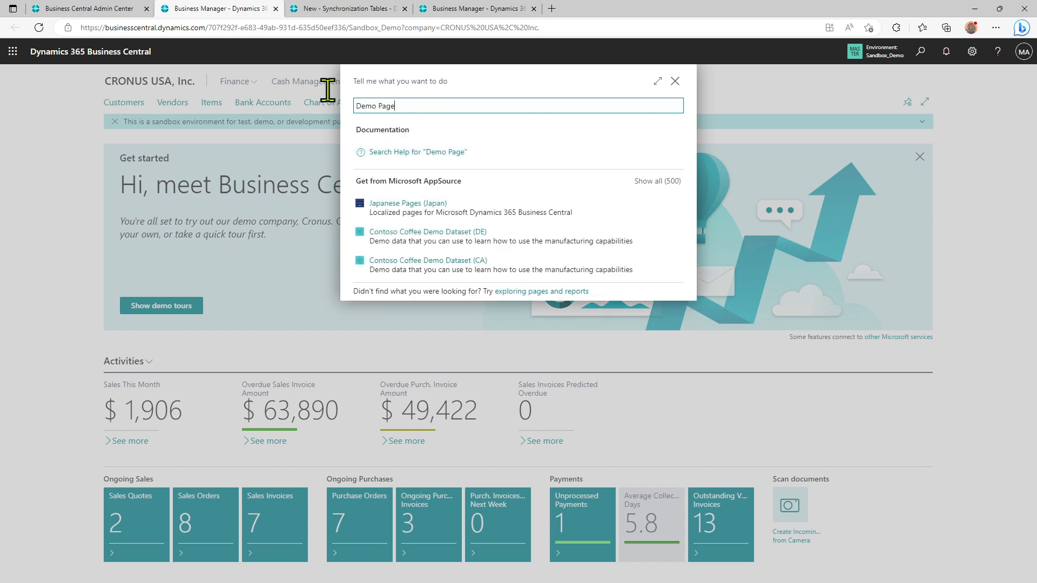
left_click(146, 81)
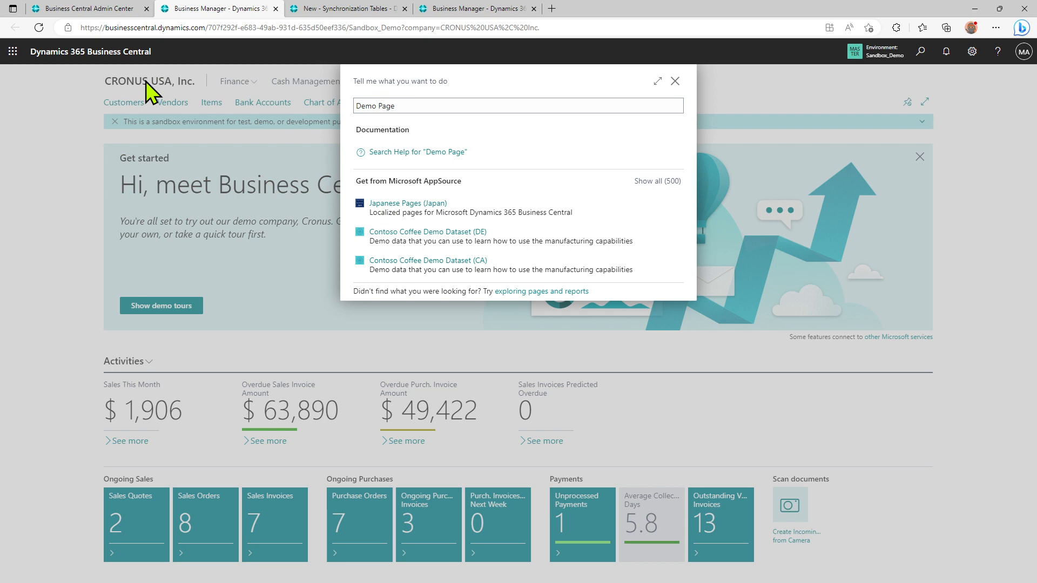
left_click(675, 81)
- Review the Demo Table and Customer entries in My Company's Synchronization Tables, and return to Master Data Management Setup
left_click(320, 9)
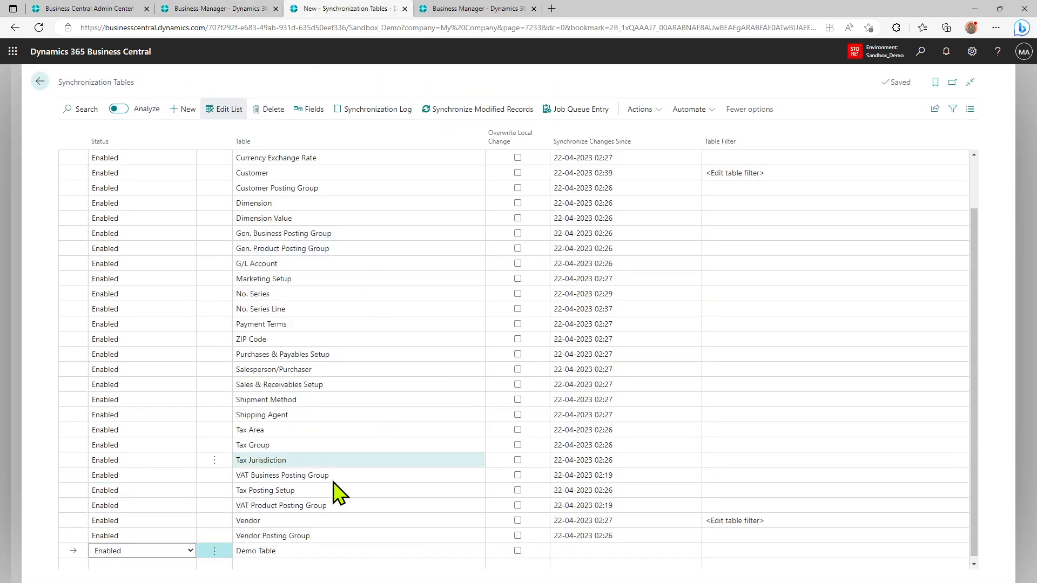
left_click(305, 537)
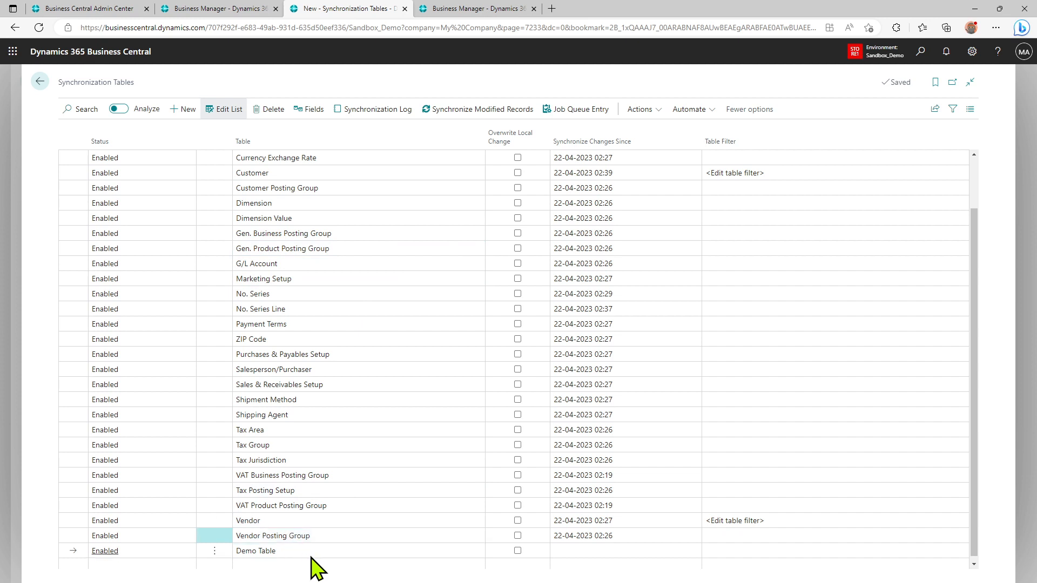
left_click(312, 555)
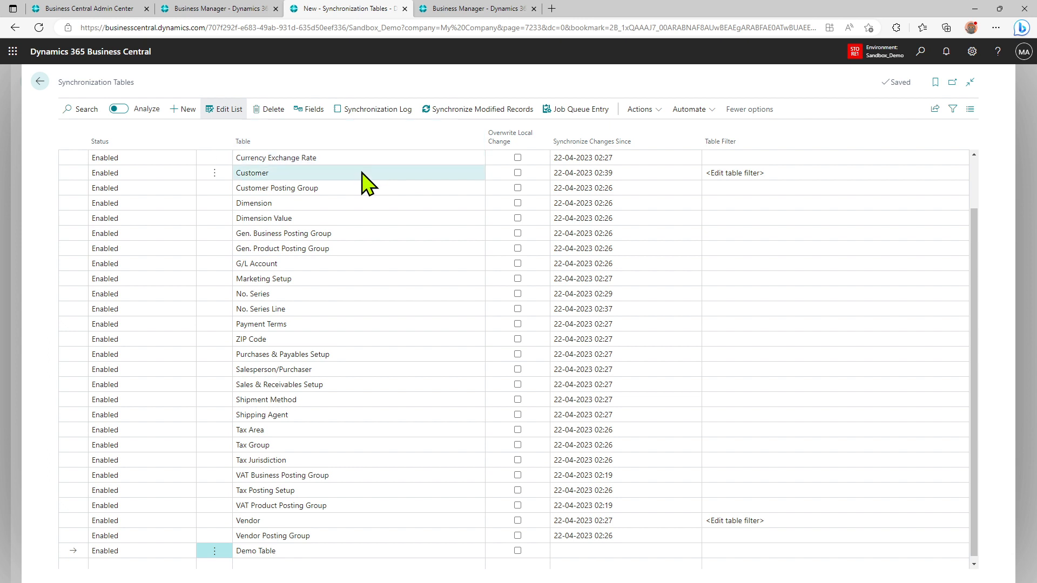
left_click(266, 178)
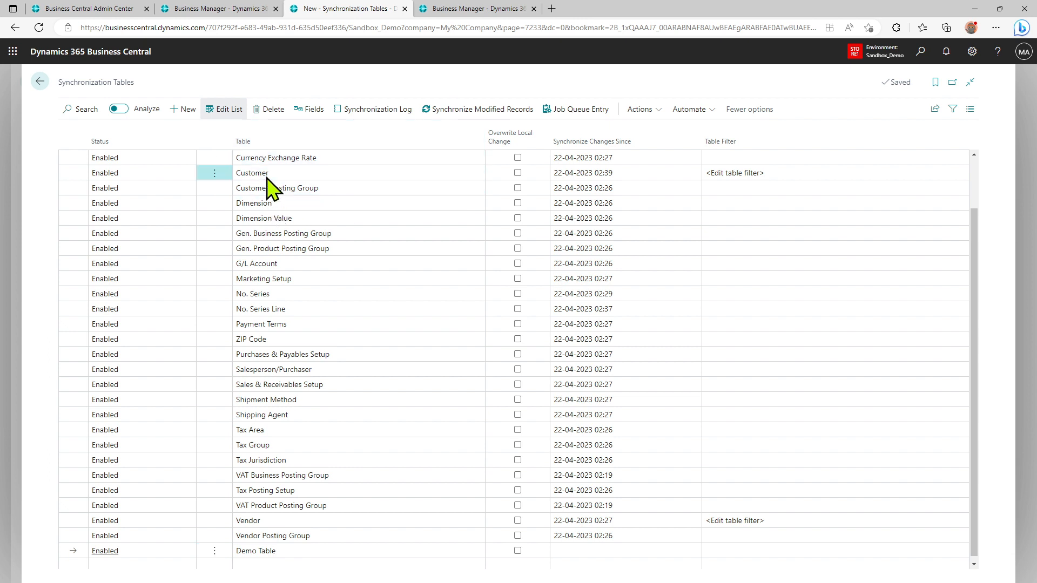
scroll(269, 184, "up", 2)
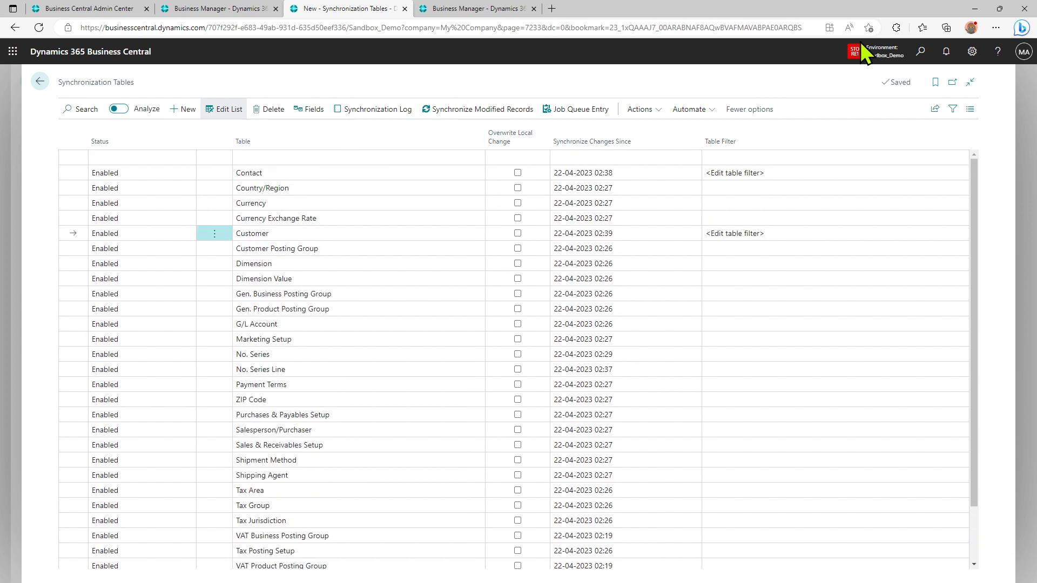
left_click(40, 81)
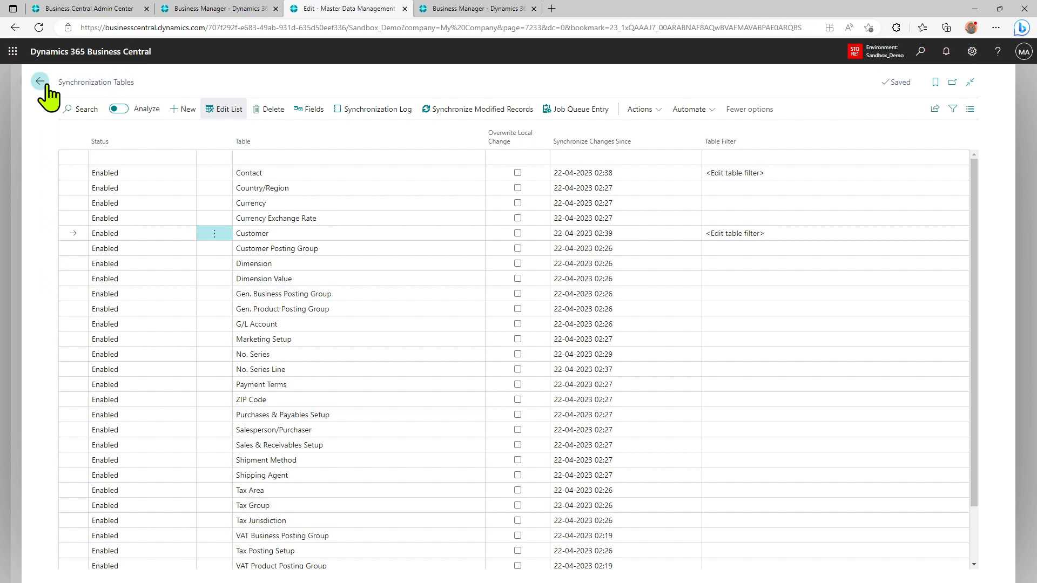
- Find the Customers list in My Company, check Demo Field on the first customer's card, and return to the list
left_click(920, 52)
type("customers")
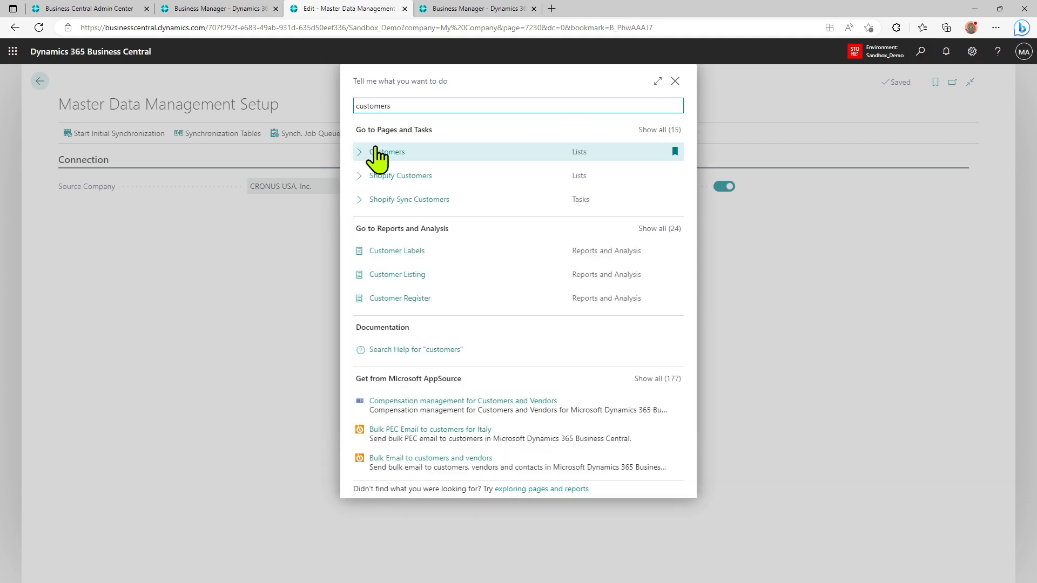
left_click(377, 150)
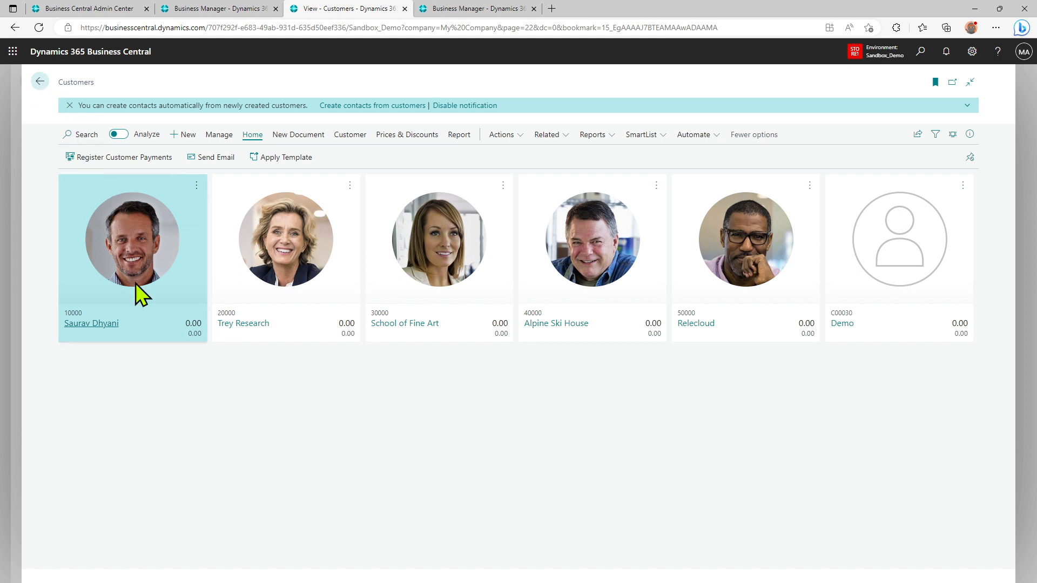
left_click(107, 323)
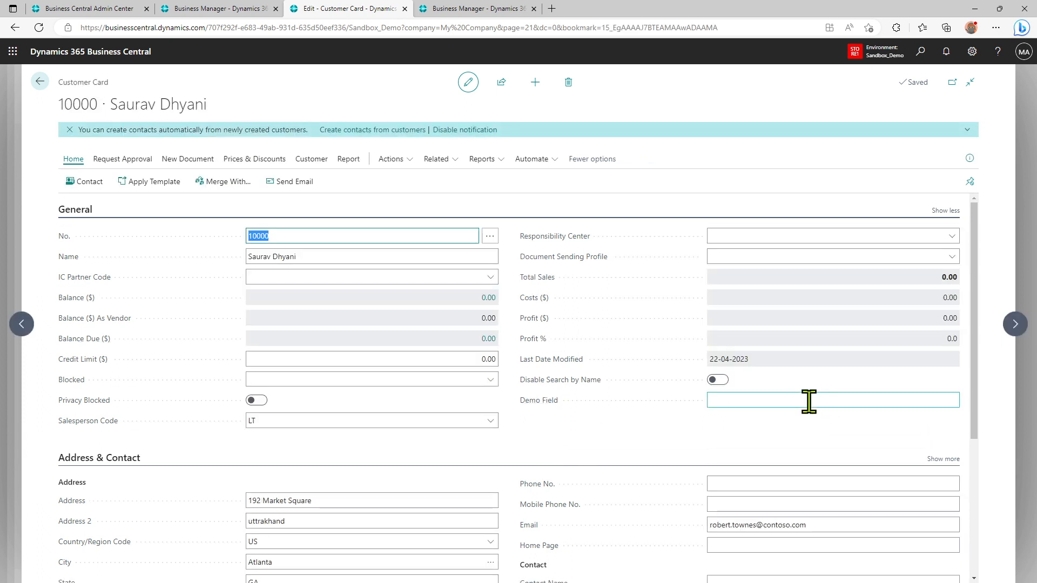
left_click(39, 82)
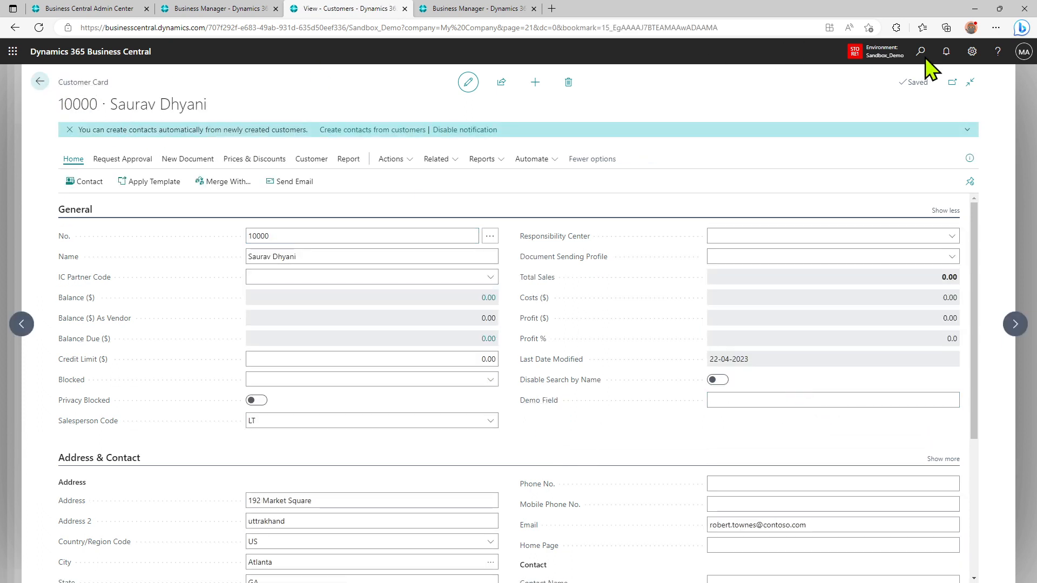
- Find My Company's Synchronization Tables by searching for mdm, synchronize modified records for the Customer table, and return to the Customers list
left_click(917, 53)
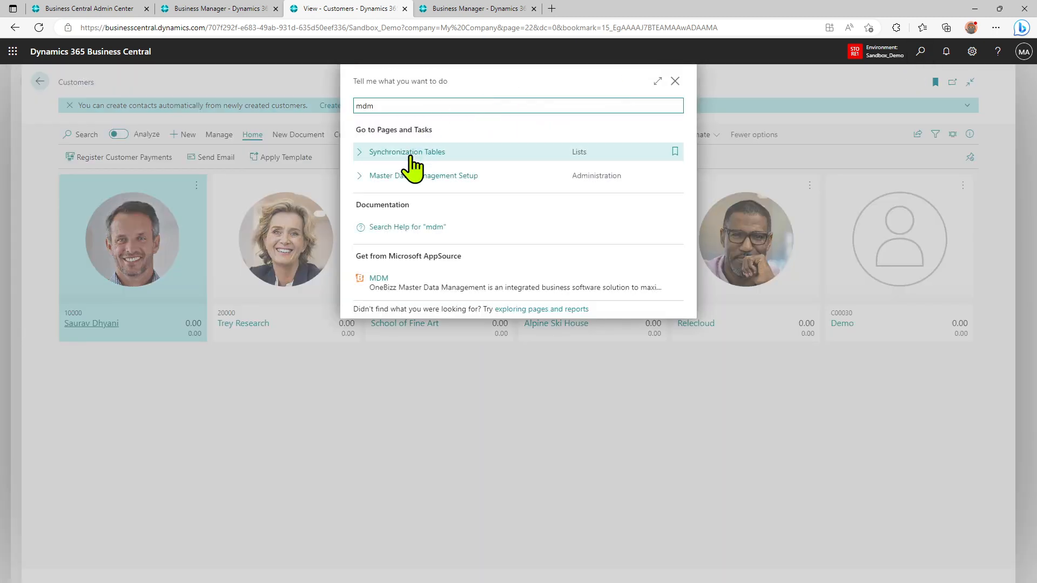
left_click(410, 156)
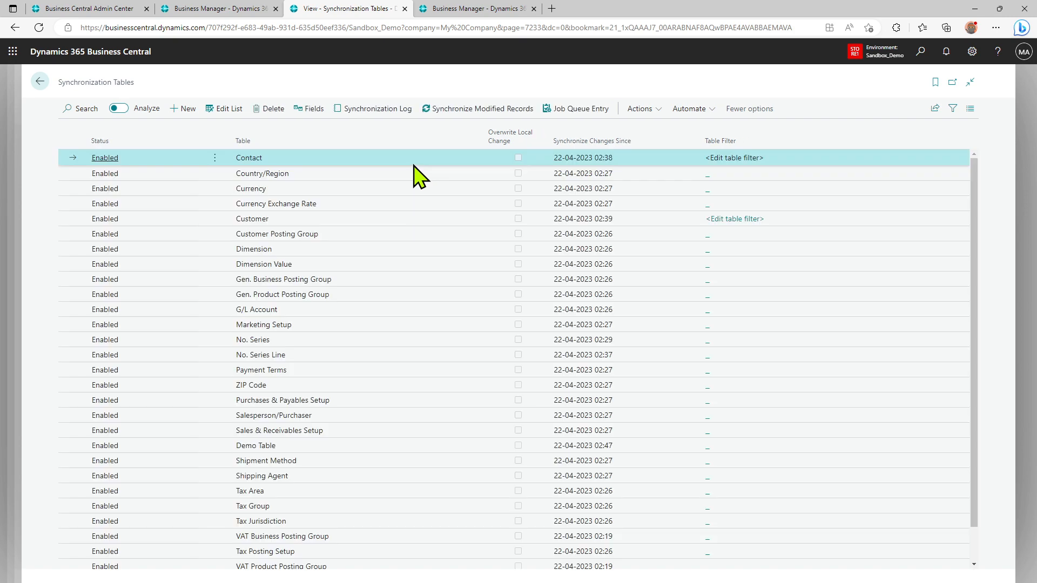
left_click(254, 219)
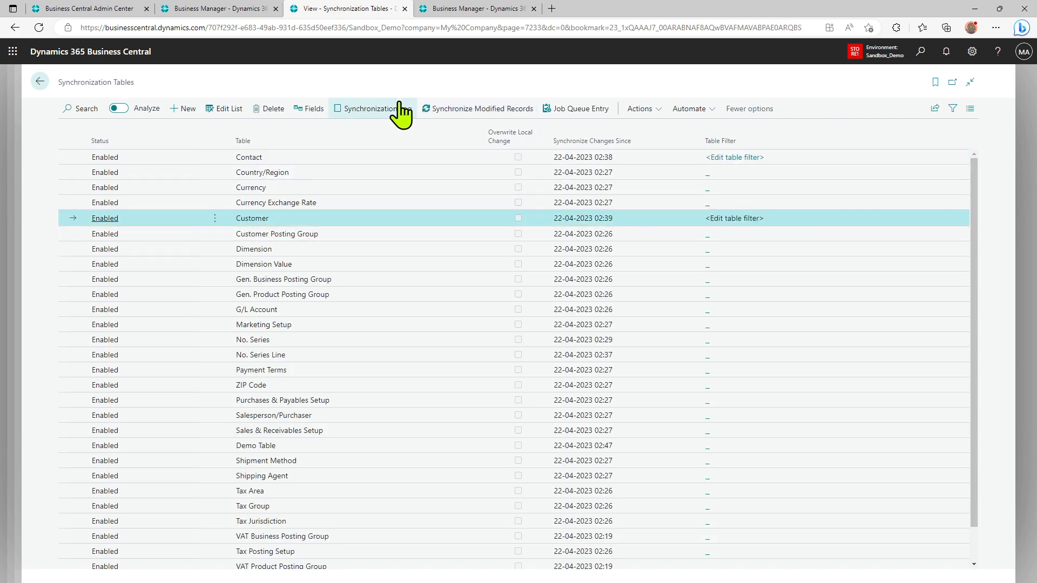
left_click(456, 110)
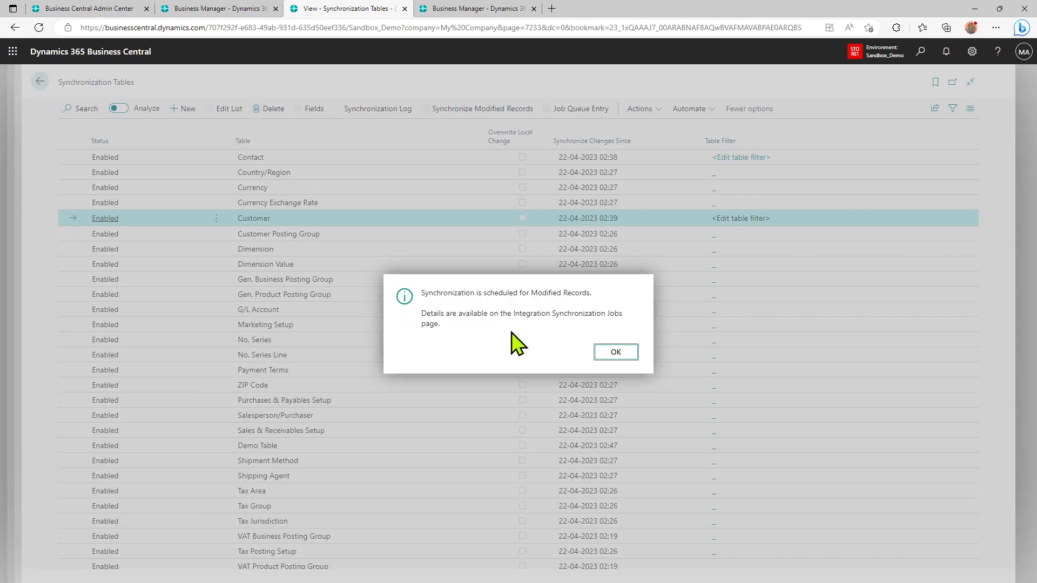
left_click(610, 352)
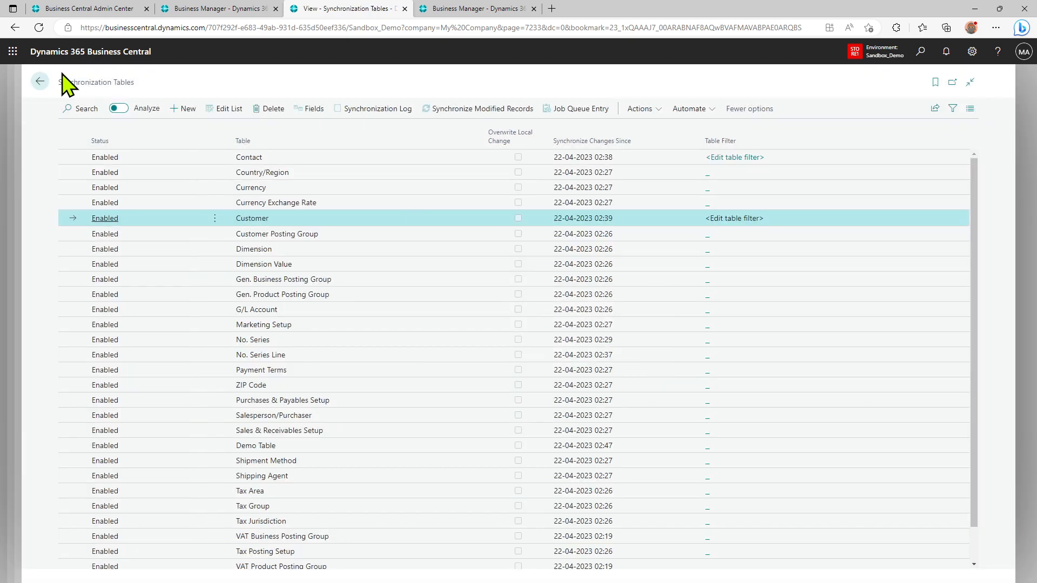
left_click(40, 81)
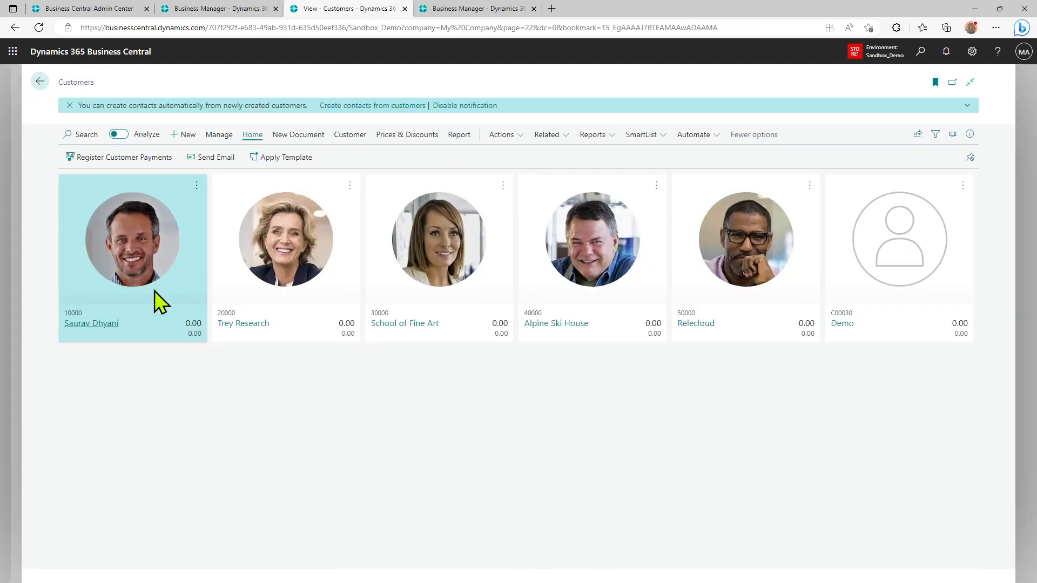
- Check Demo Field on the first customer's card in My Company, reopening it once, and return to the Customers list
left_click(104, 325)
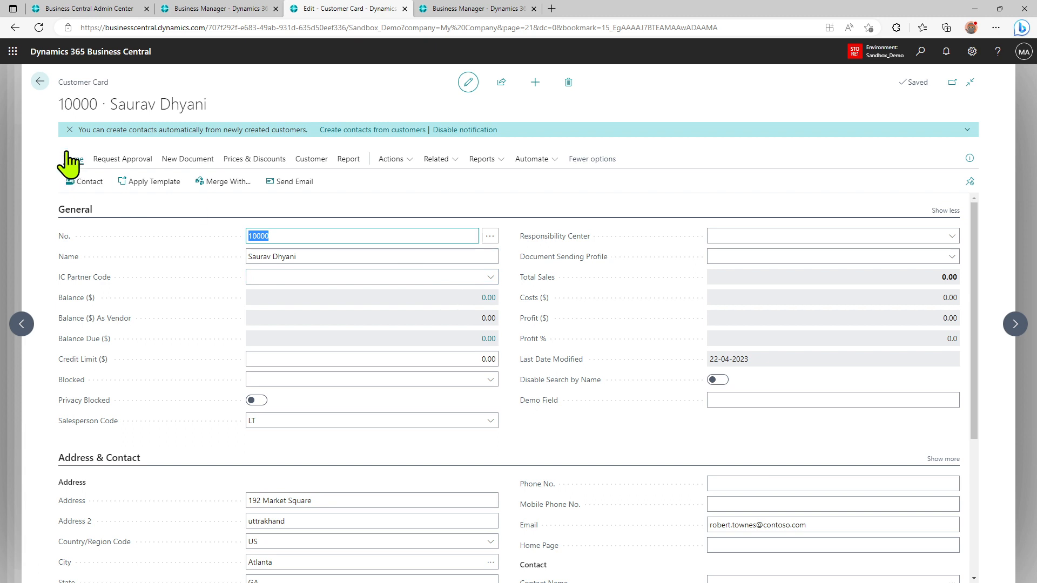
left_click(40, 81)
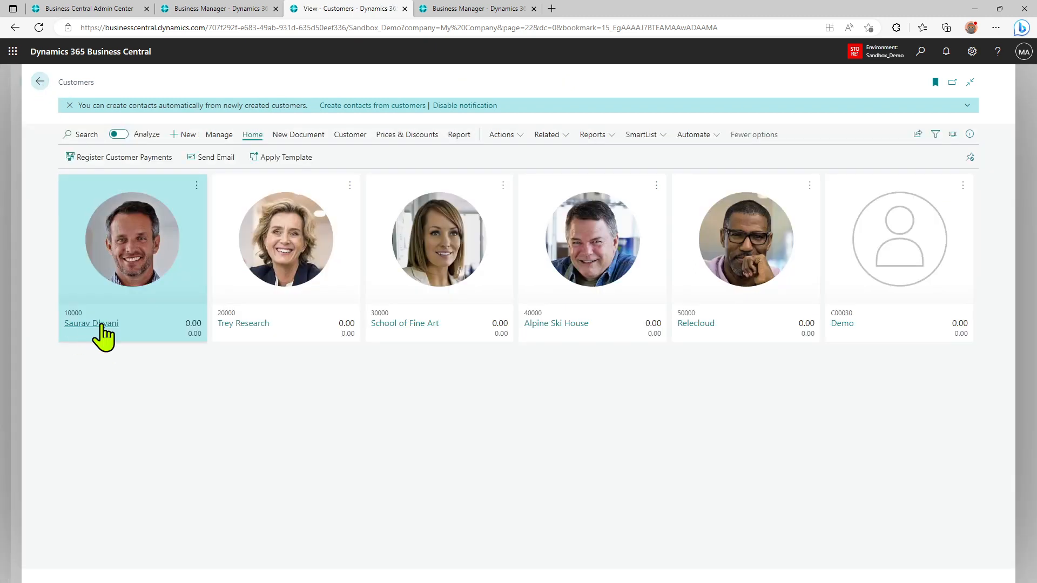
left_click(101, 325)
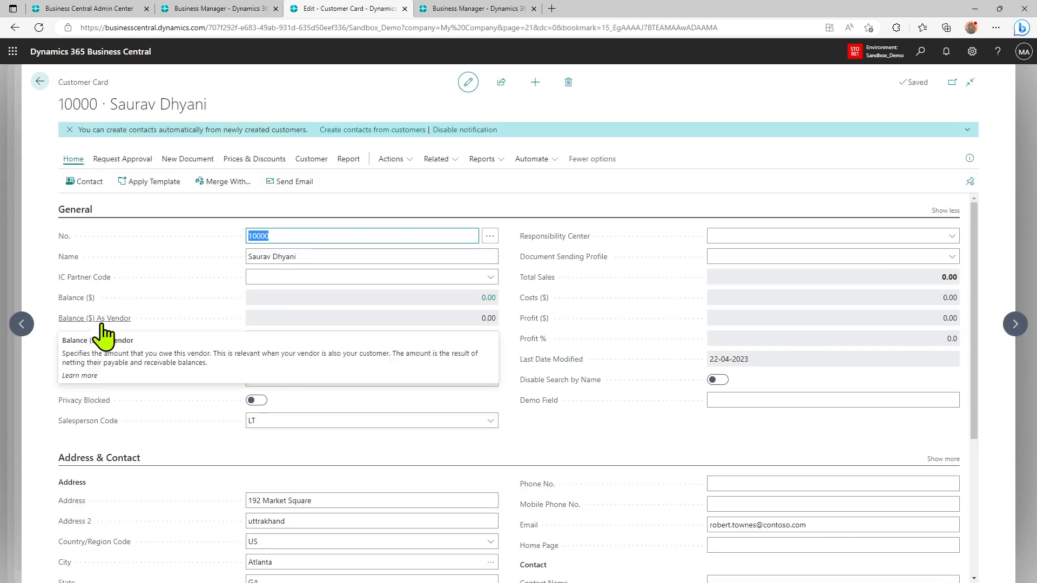
left_click(39, 82)
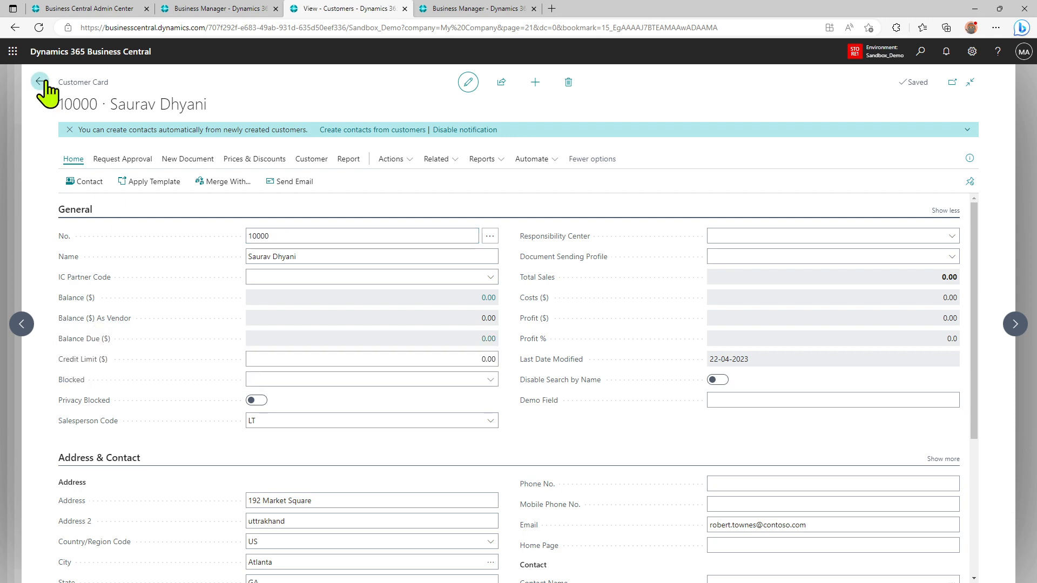
- Switch to CRONUS USA, Inc., open the first customer's card from the Customers list, and set Demo Field to D11
left_click(184, 9)
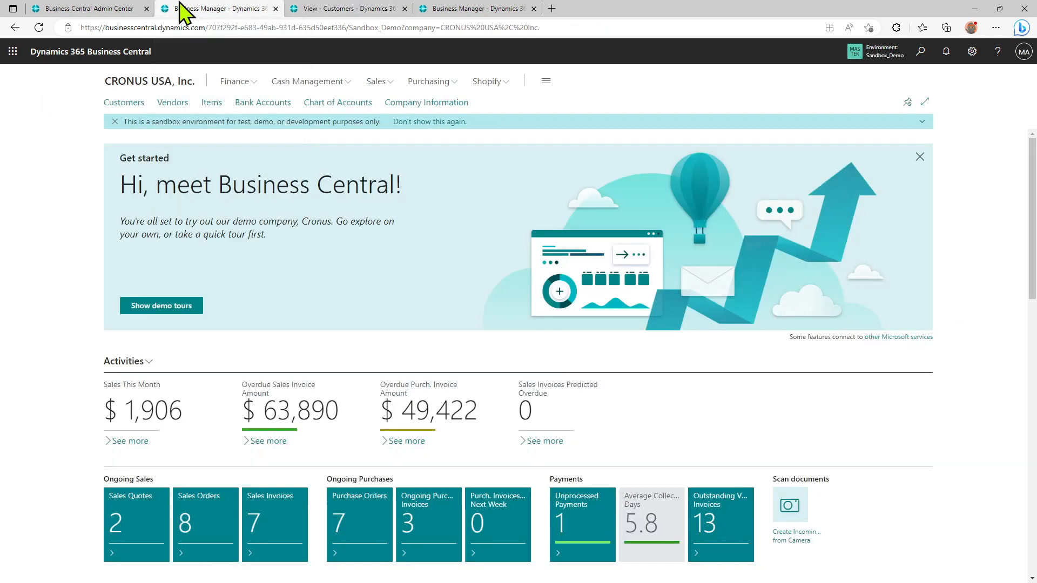
left_click(138, 103)
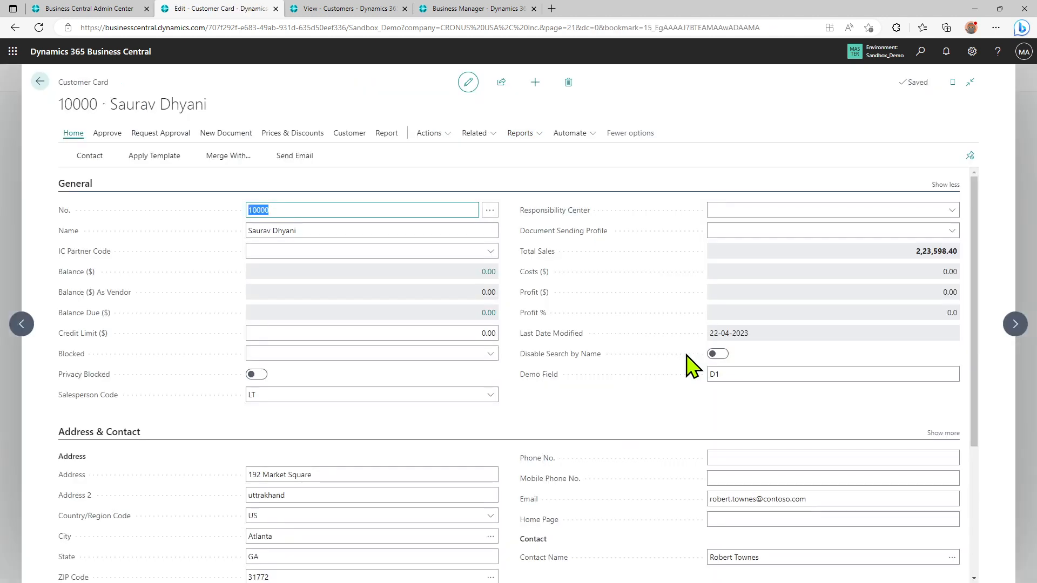
left_click(731, 376)
key("BackSpace")
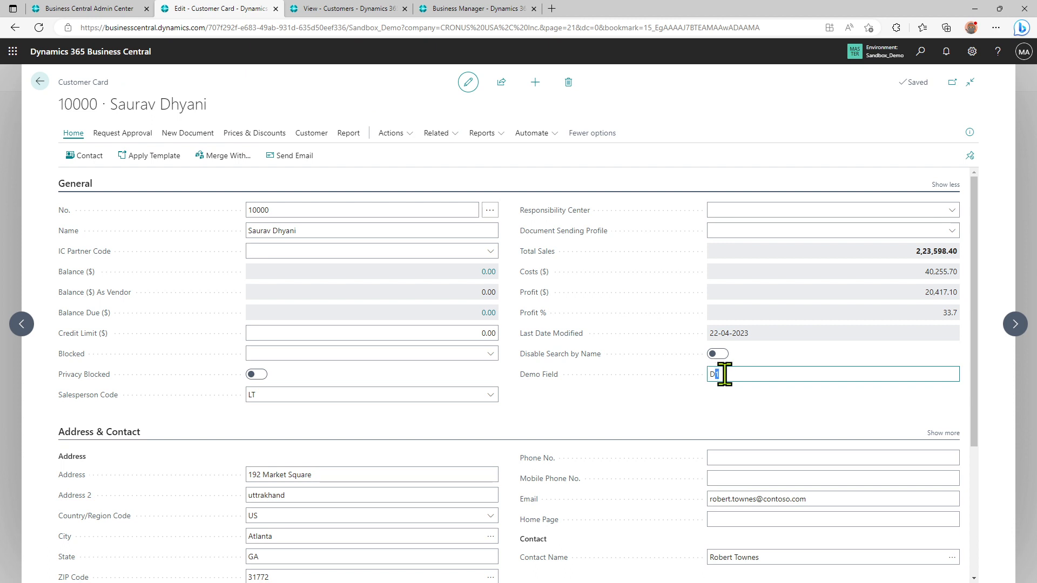
type("D11")
left_click(1016, 326)
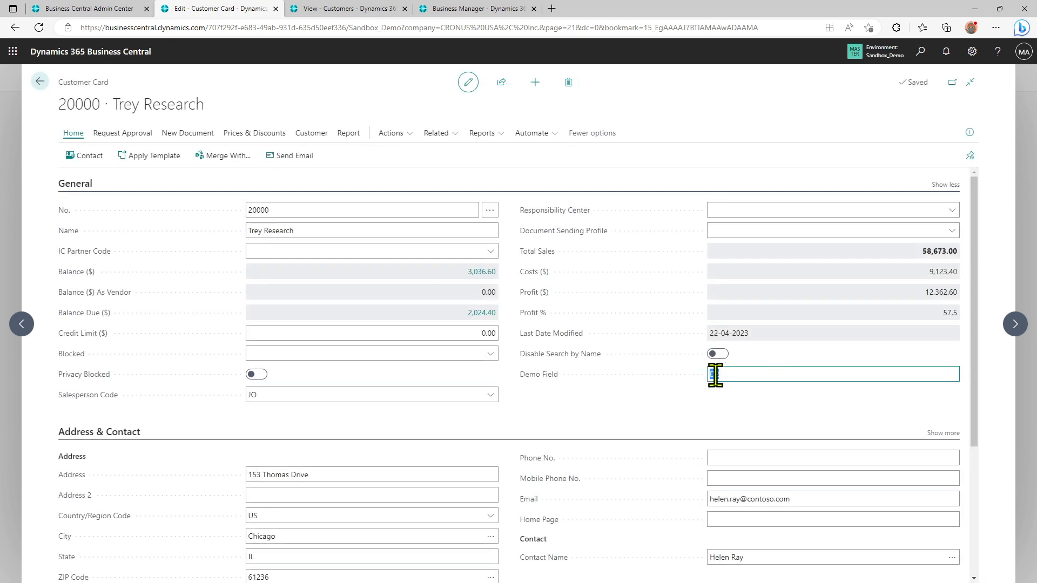
- Advance past Trey Research to the School of Fine Art customer card and set its Demo Field to D31
left_click(1013, 330)
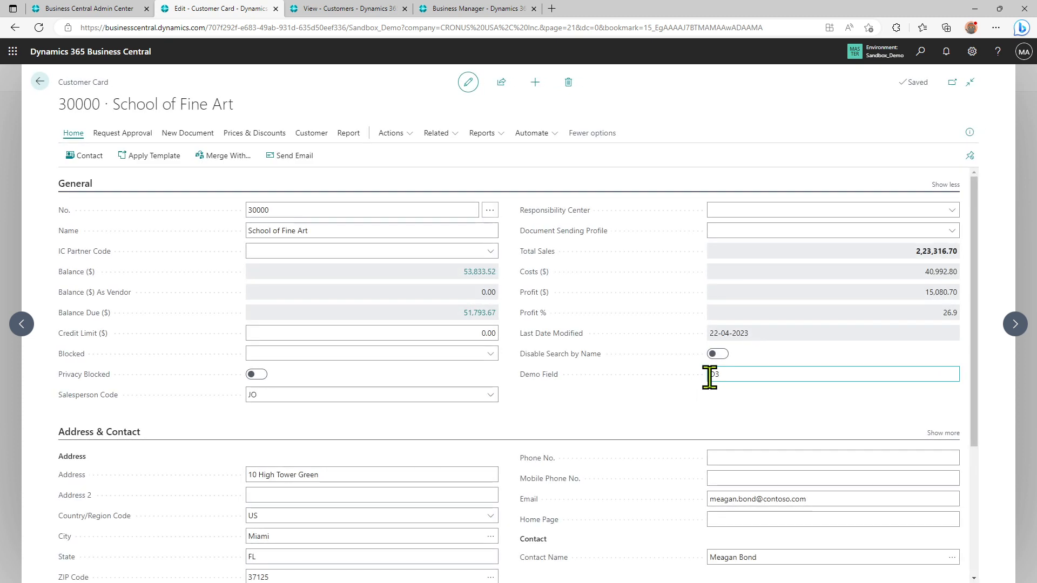
double_click(716, 377)
type("31")
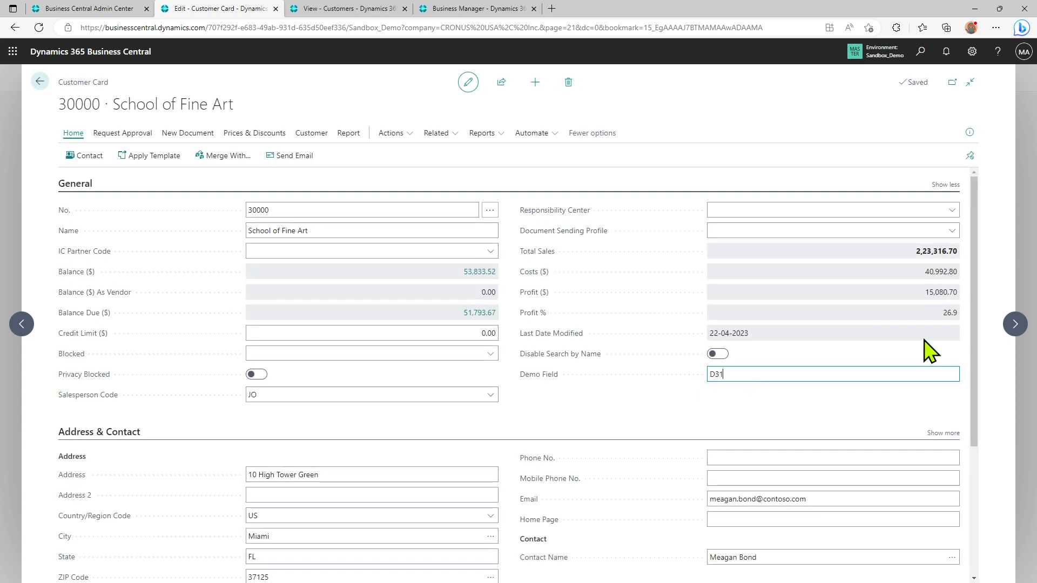
left_click(1013, 326)
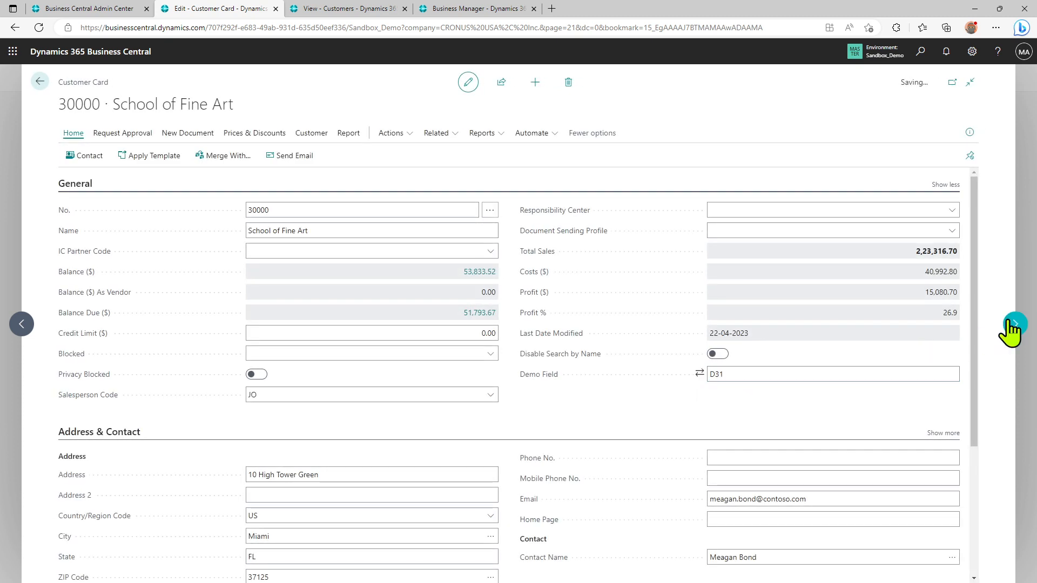
- Set Demo Field to D41 for Alpine Ski House and D51 for Relecloud, and return to the Customers list
double_click(729, 373)
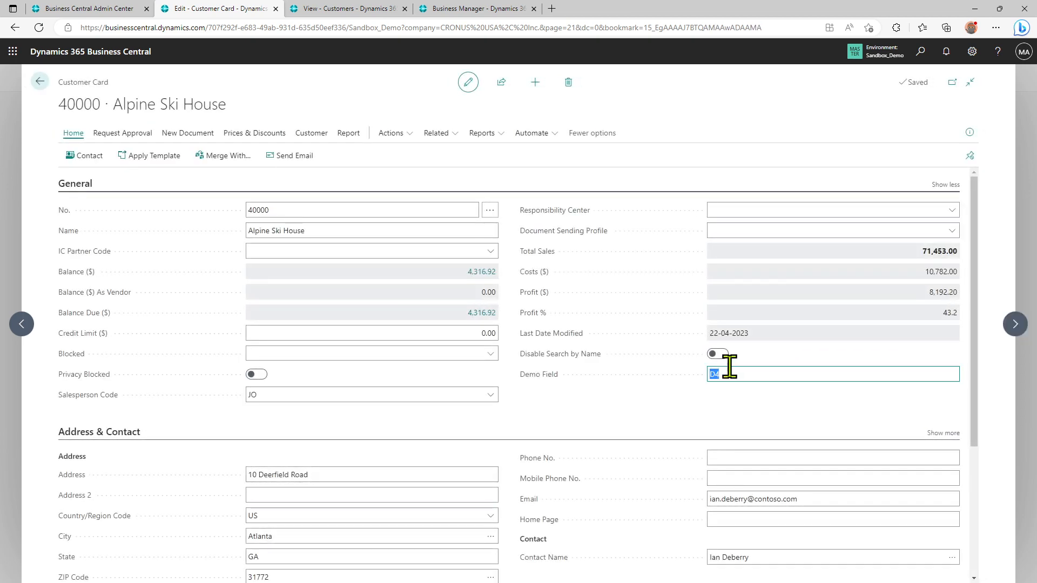
type("1")
left_click(1016, 326)
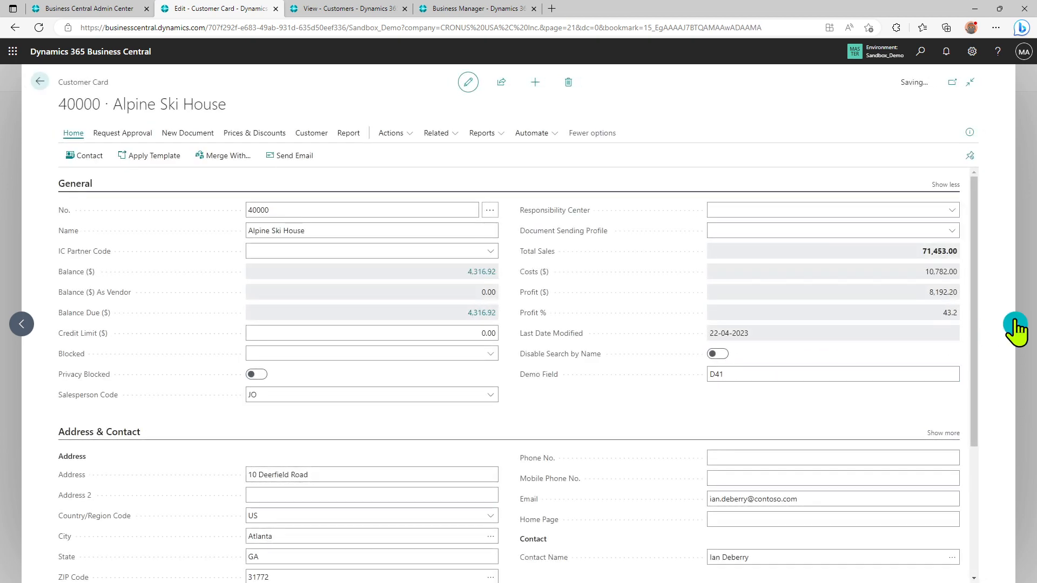
left_click(784, 367)
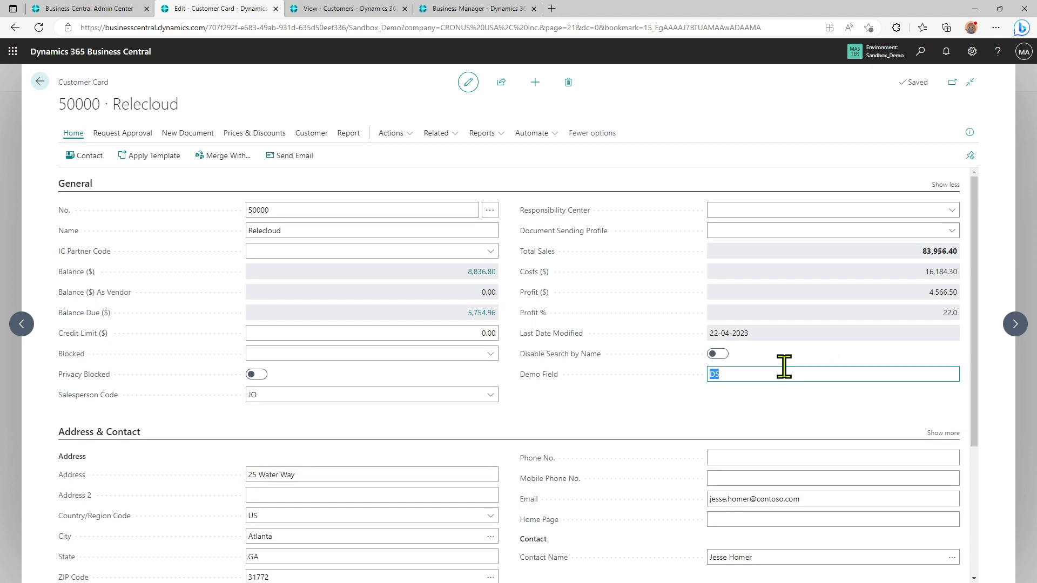
type("1")
left_click(1016, 324)
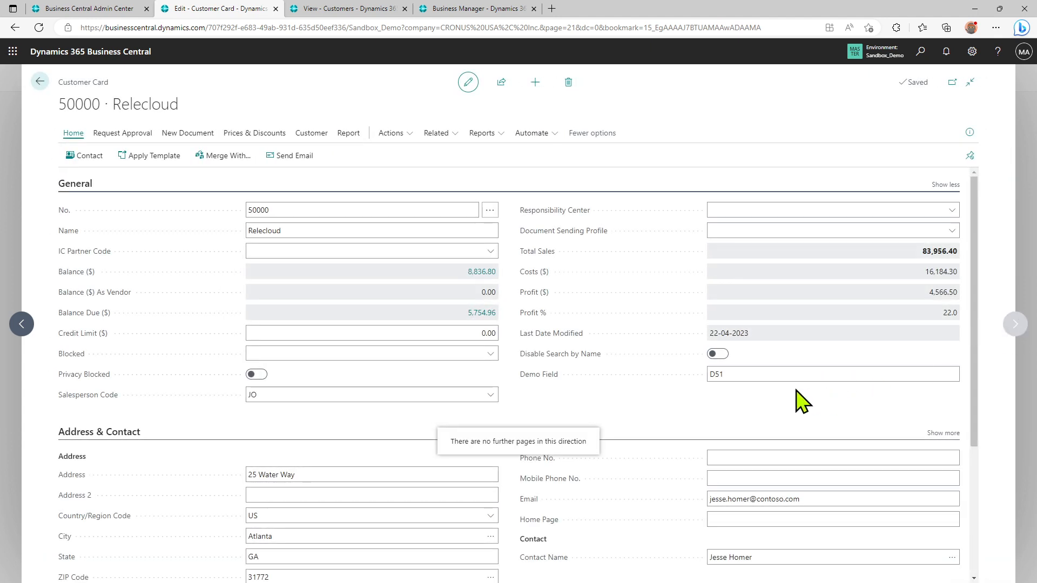
left_click(40, 81)
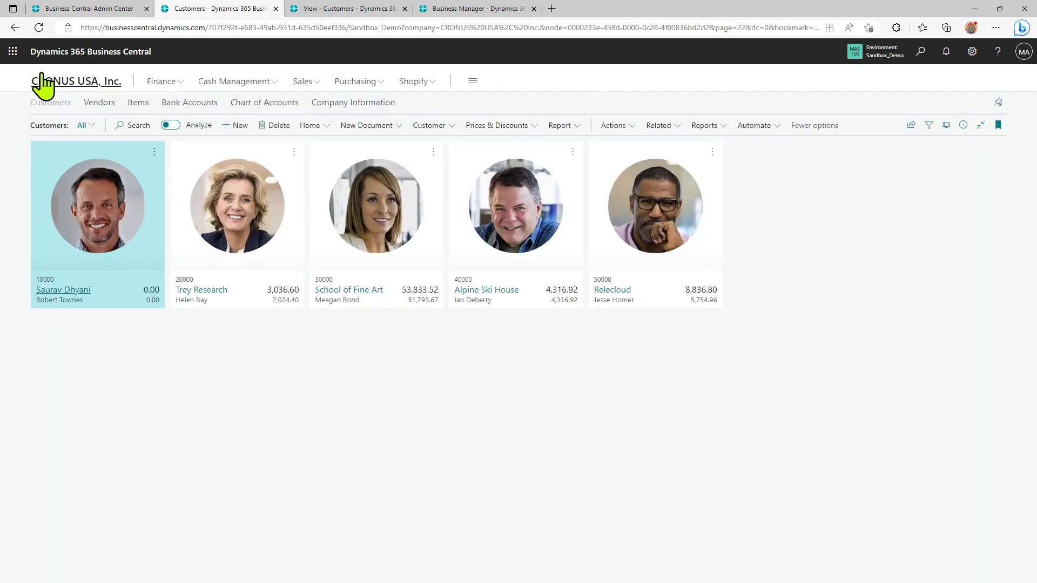
- Switch to My Company, check Demo Field across the customer cards starting with the first, and return to the Customers list
left_click(357, 10)
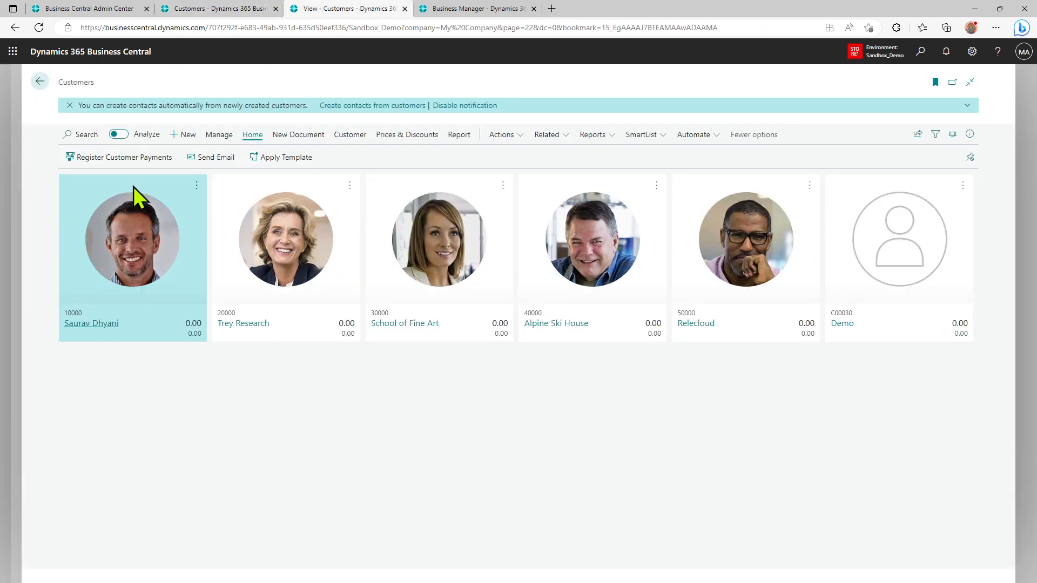
left_click(99, 324)
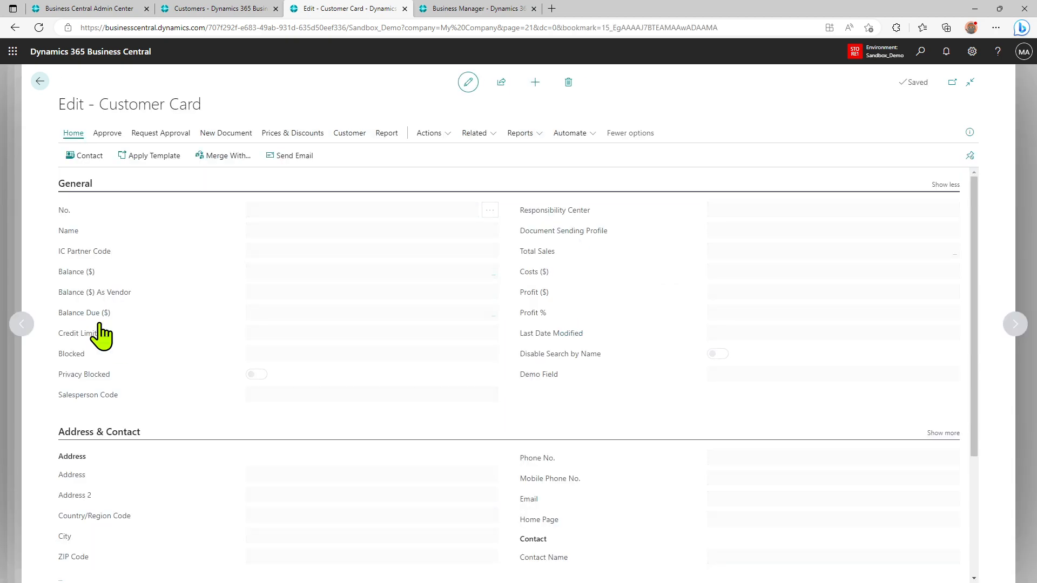
left_click(1016, 327)
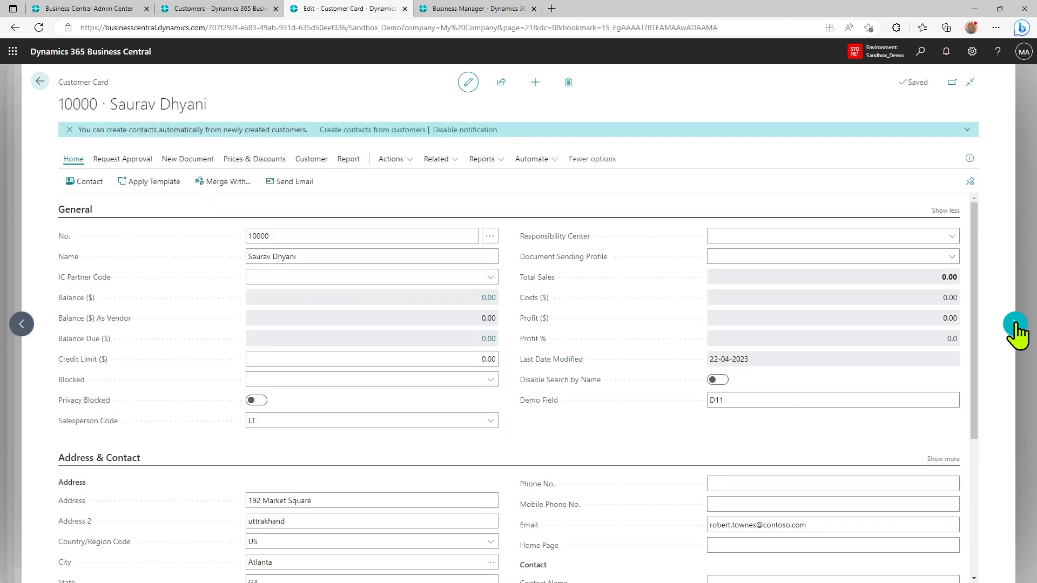
left_click(1016, 325)
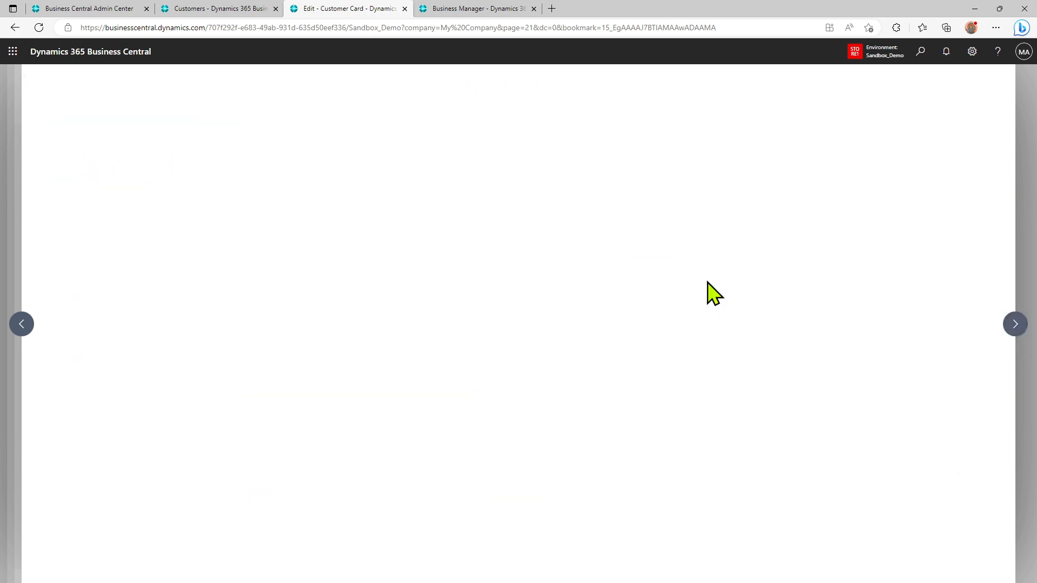
left_click(39, 83)
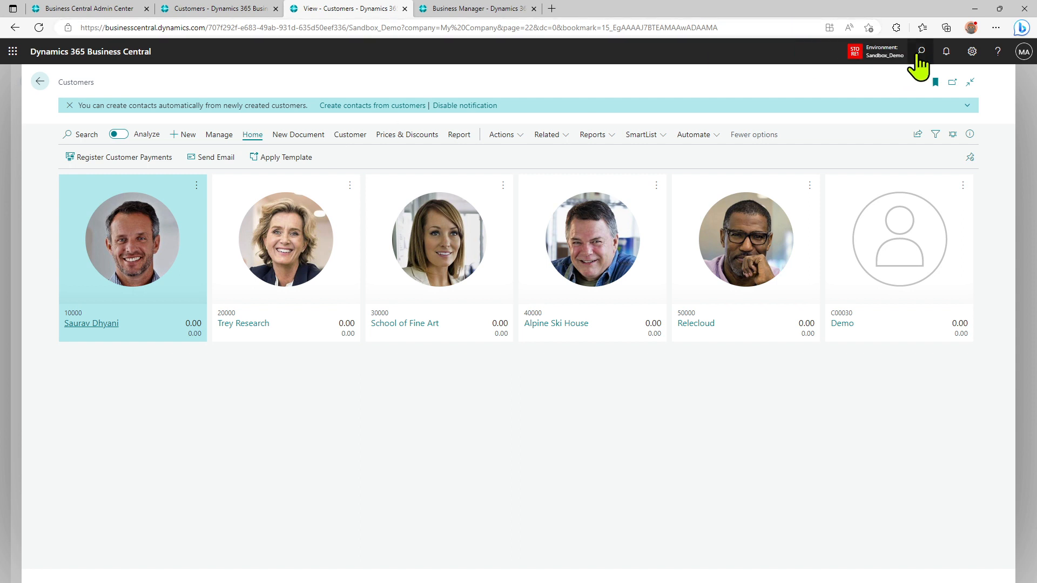
- Search My Company for mdm, open Synchronization Tables, and review each table's status and Synchronize Changes Since time
left_click(921, 52)
type("m")
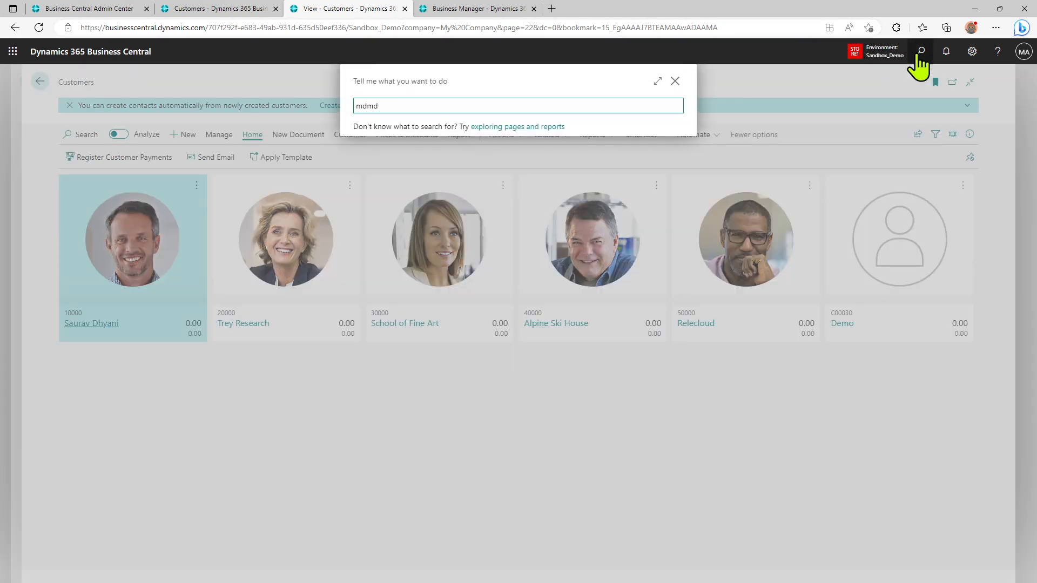
type("dmd")
key("BackSpace")
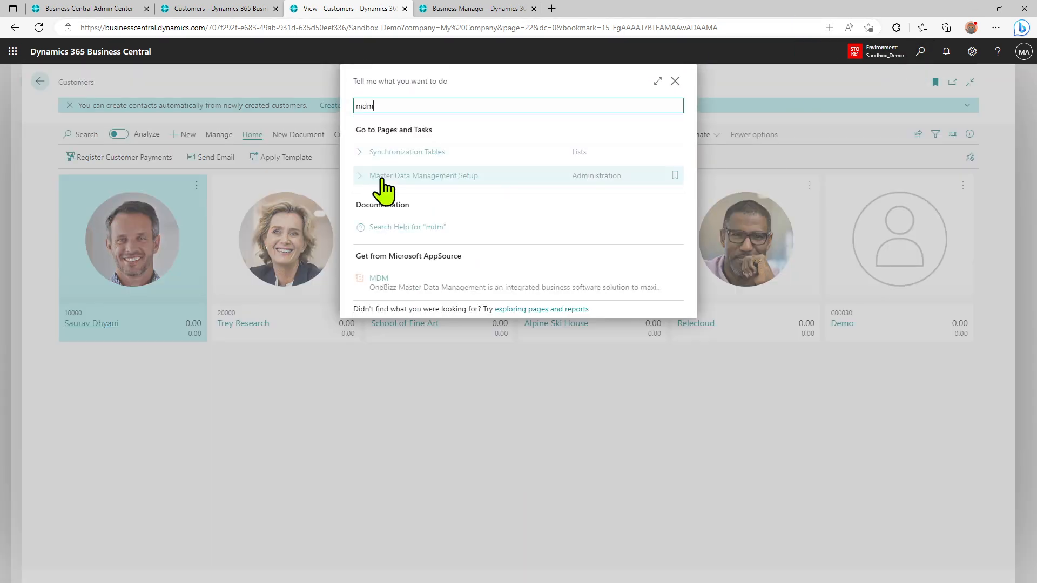
left_click(420, 154)
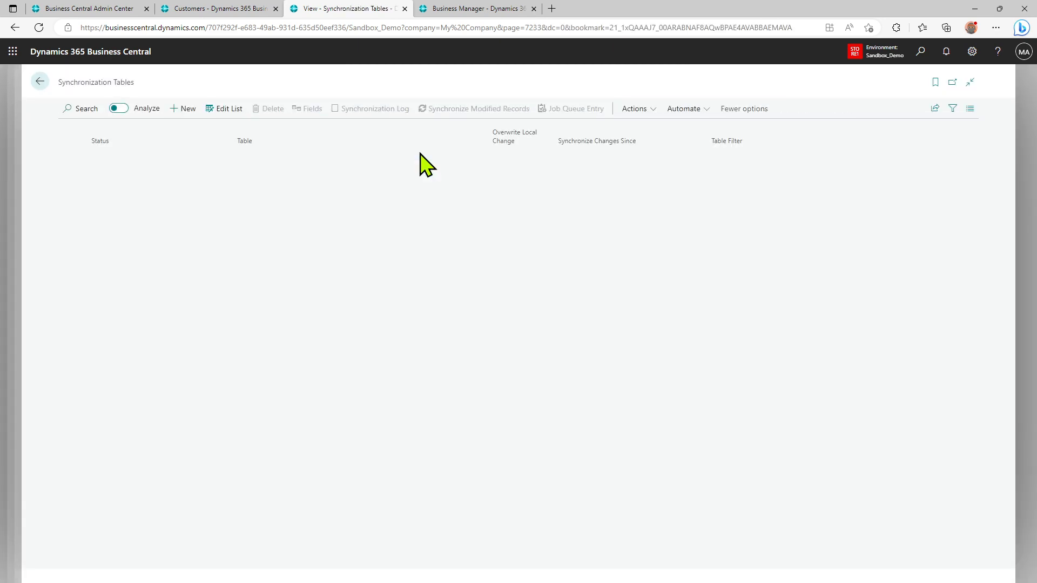
scroll(387, 300, "down", 2)
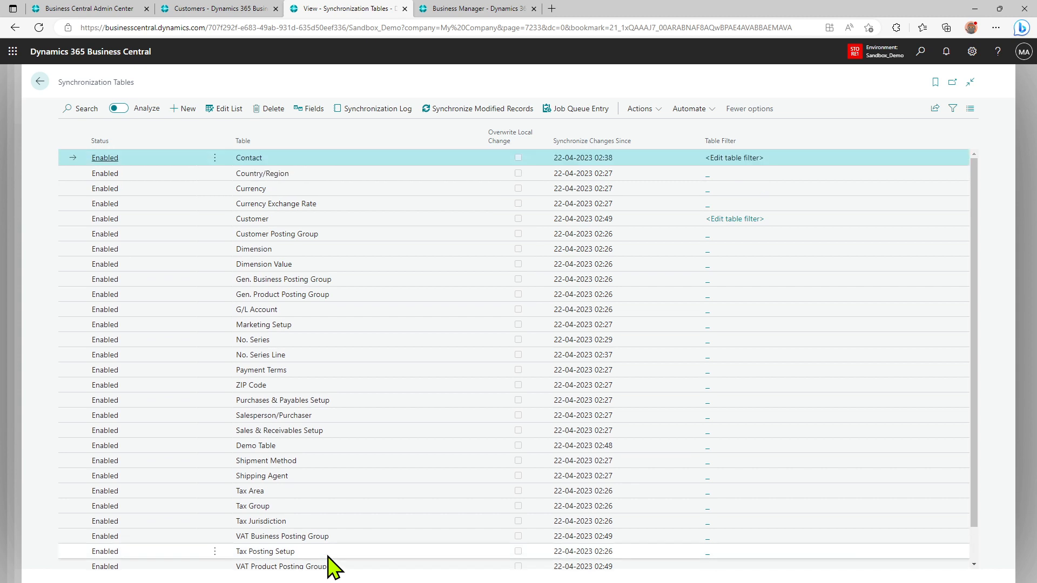
scroll(324, 551, "down", 2)
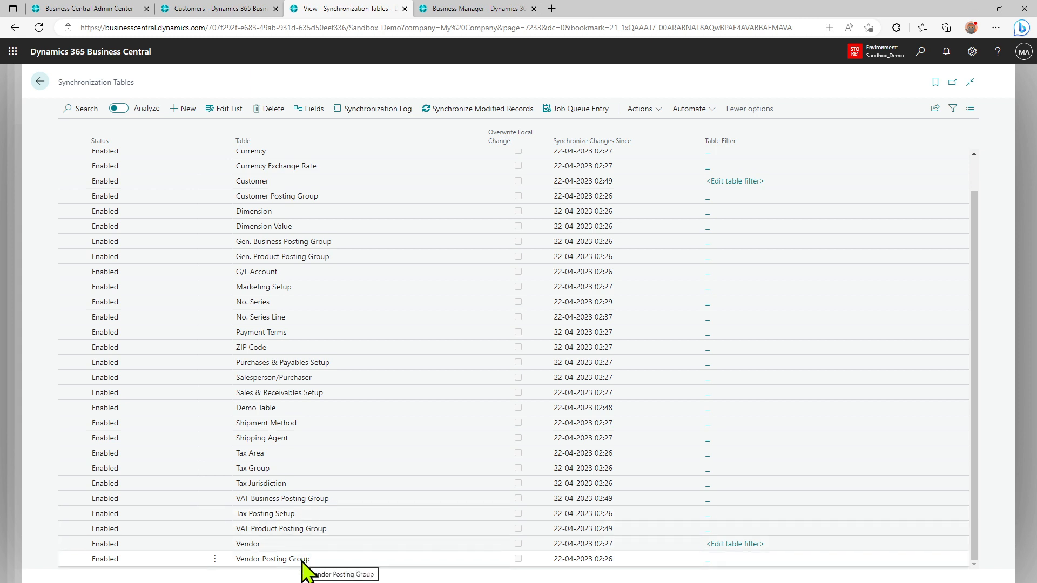
scroll(303, 565, "up", 2)
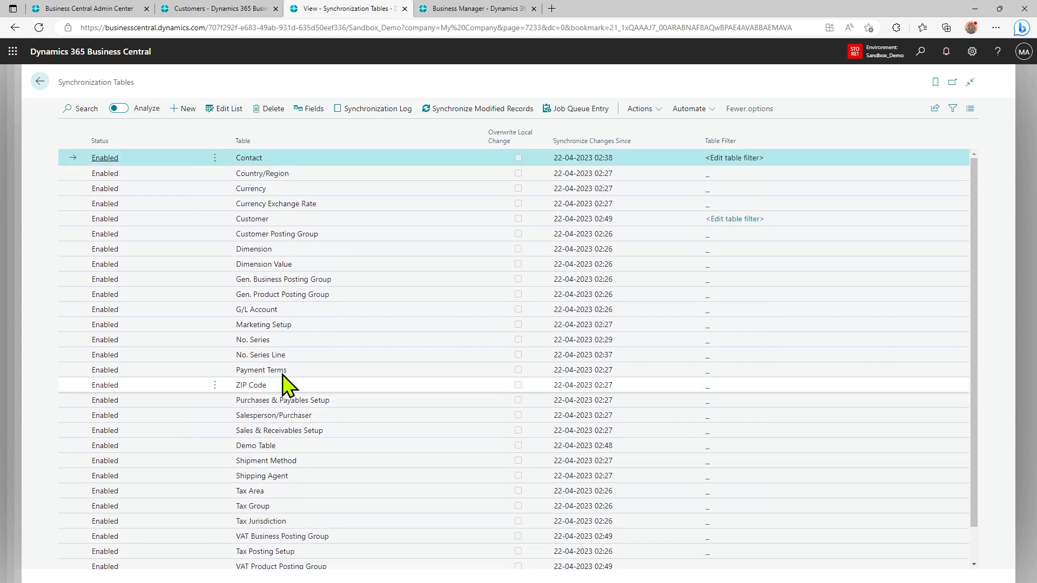
scroll(296, 466, "down", 2)
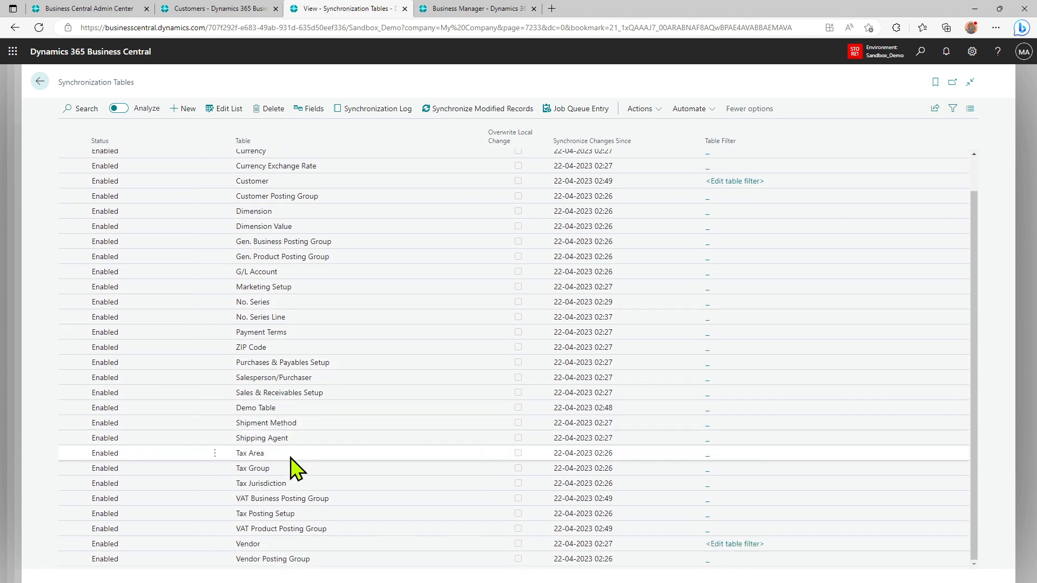
scroll(296, 464, "up", 2)
left_click(457, 8)
left_click(356, 6)
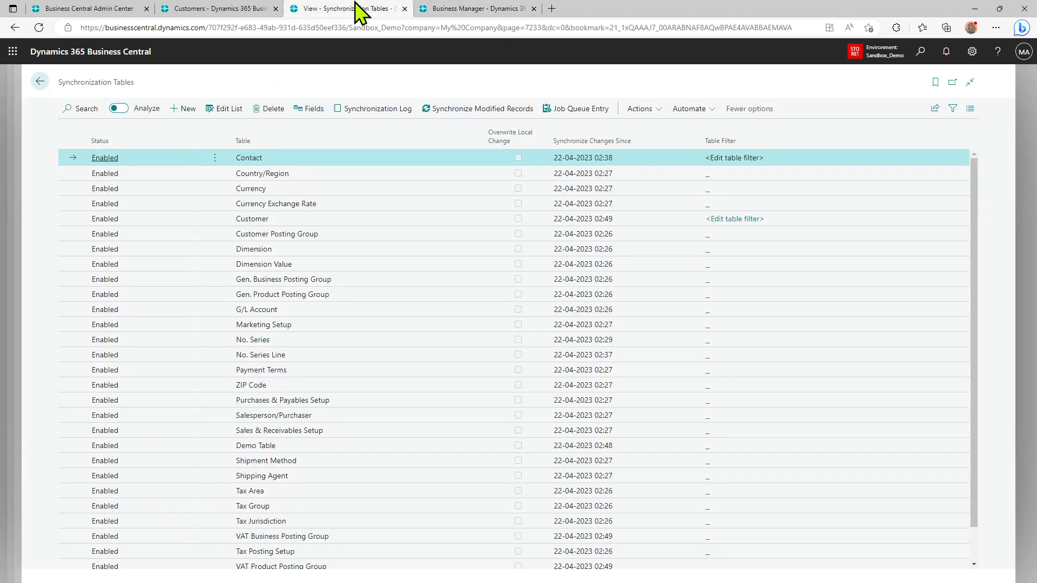
- Review the synchronization log of the Demo Table entry and return to the Synchronization Tables list
scroll(263, 344, "down", 2)
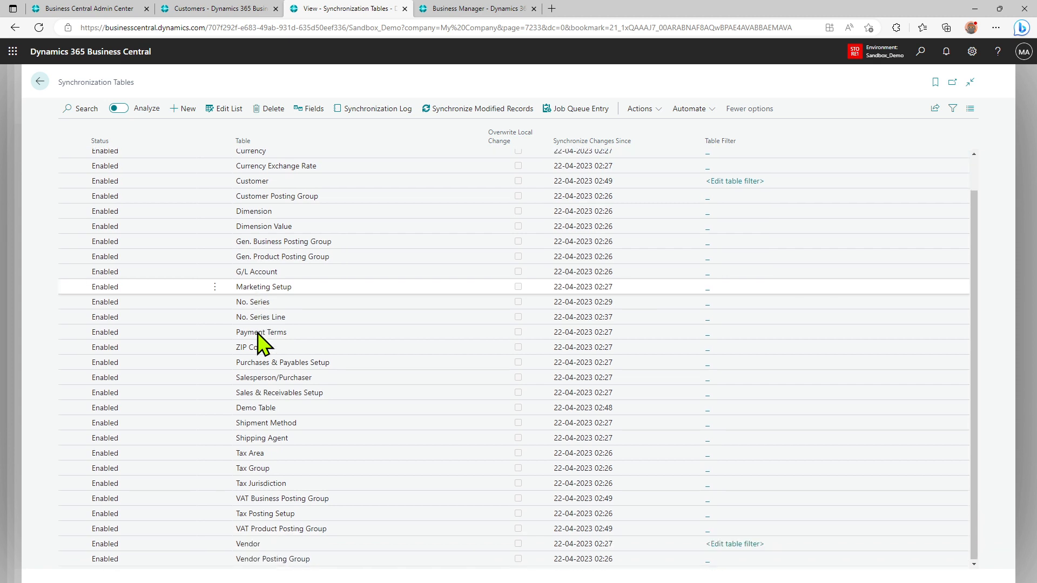
left_click(276, 408)
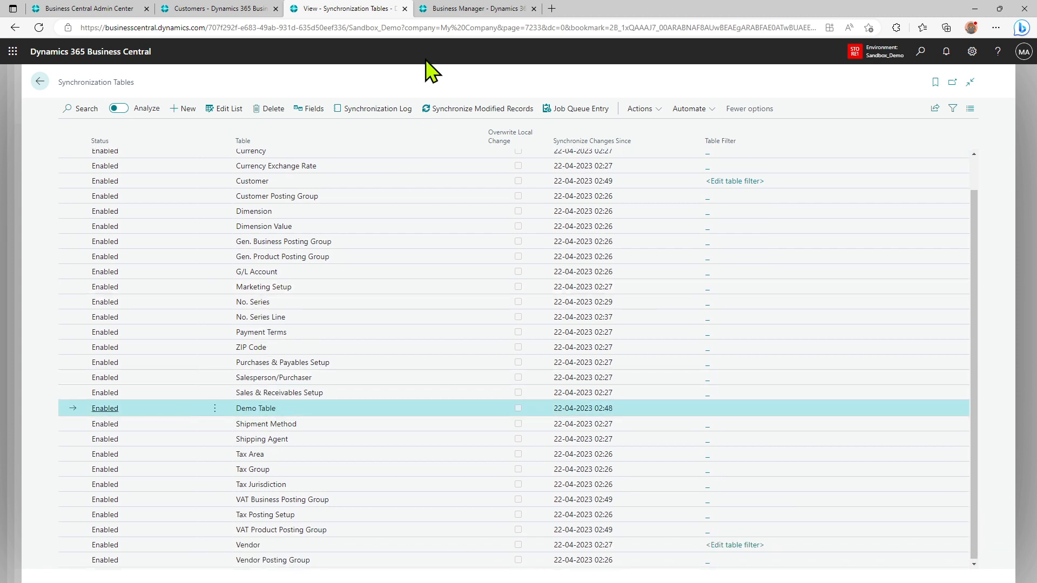
left_click(405, 113)
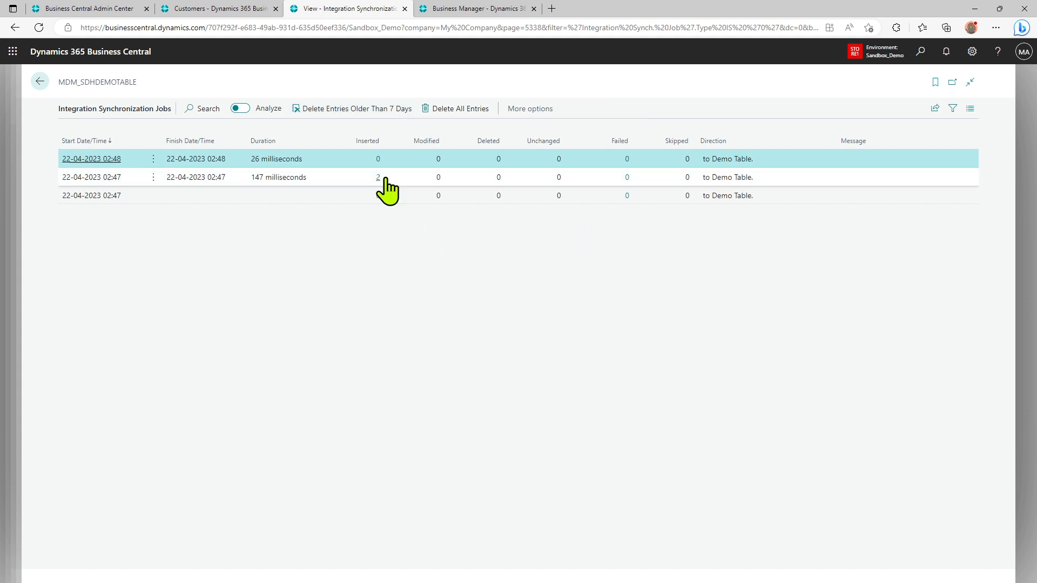
left_click(40, 81)
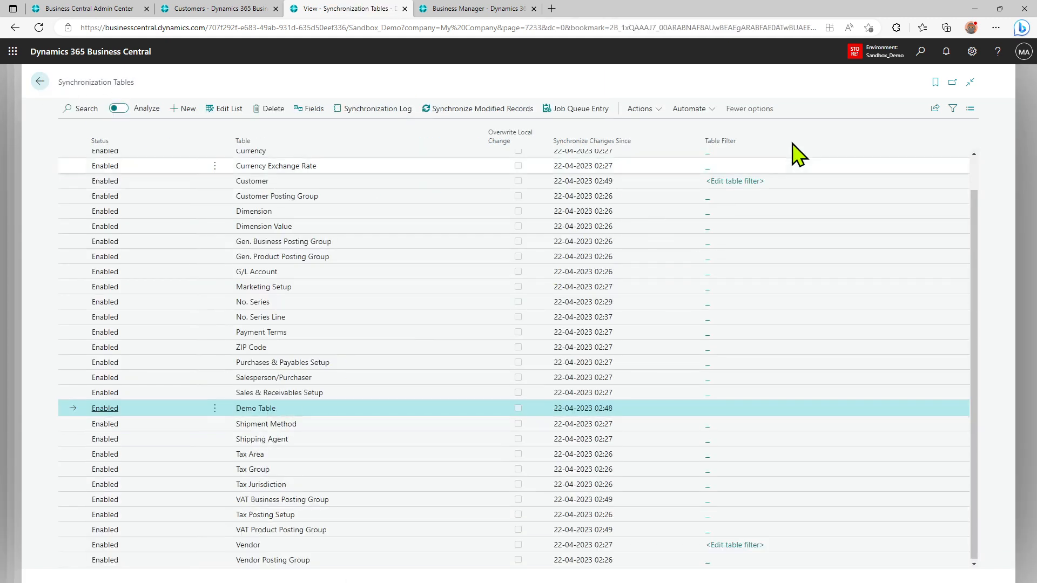
- Search My Company for SDH De, try to open Demo Page, and dismiss the resulting message
key("alt+q")
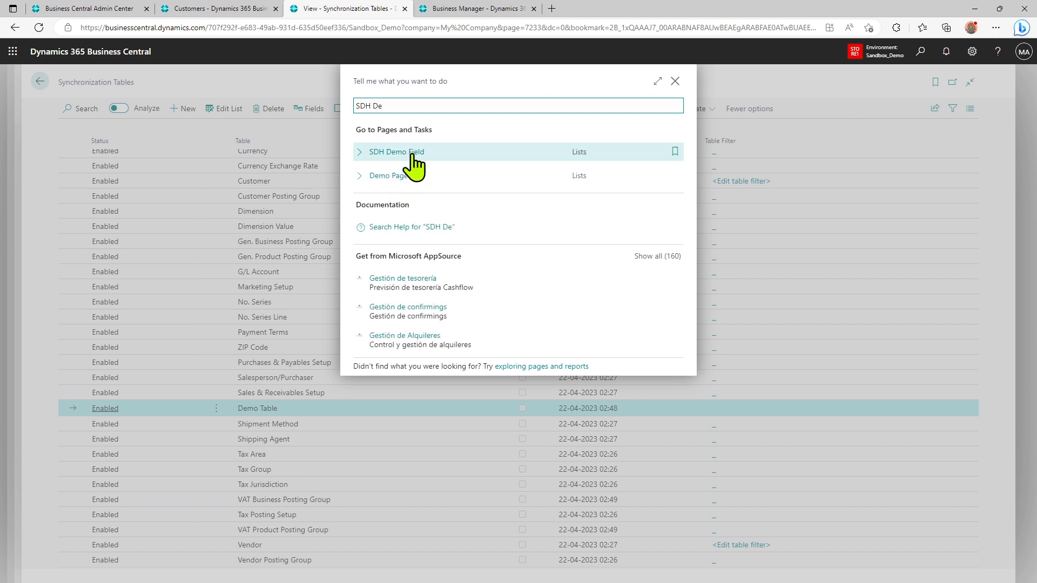
left_click(411, 175)
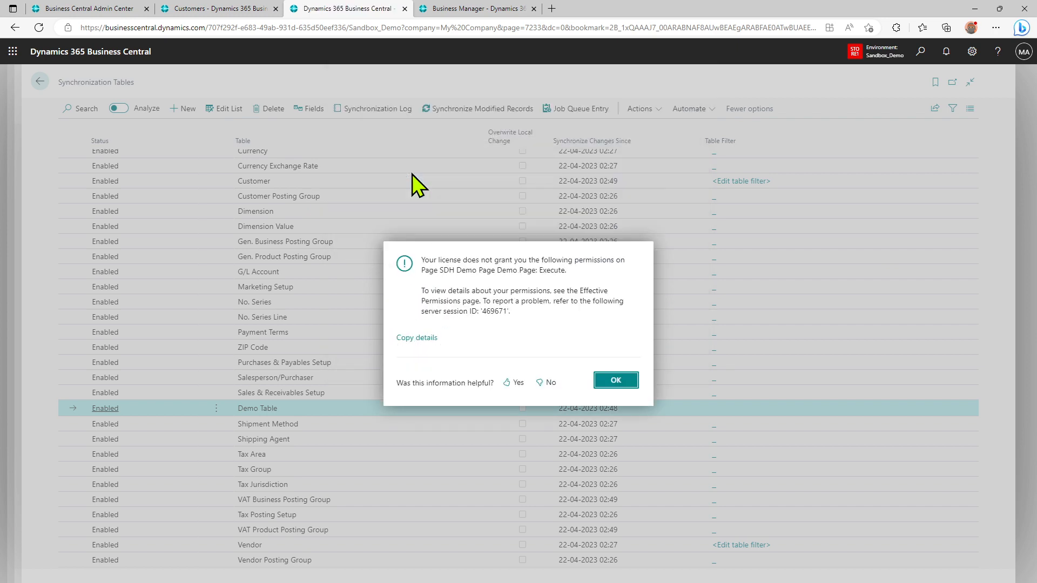
left_click(615, 380)
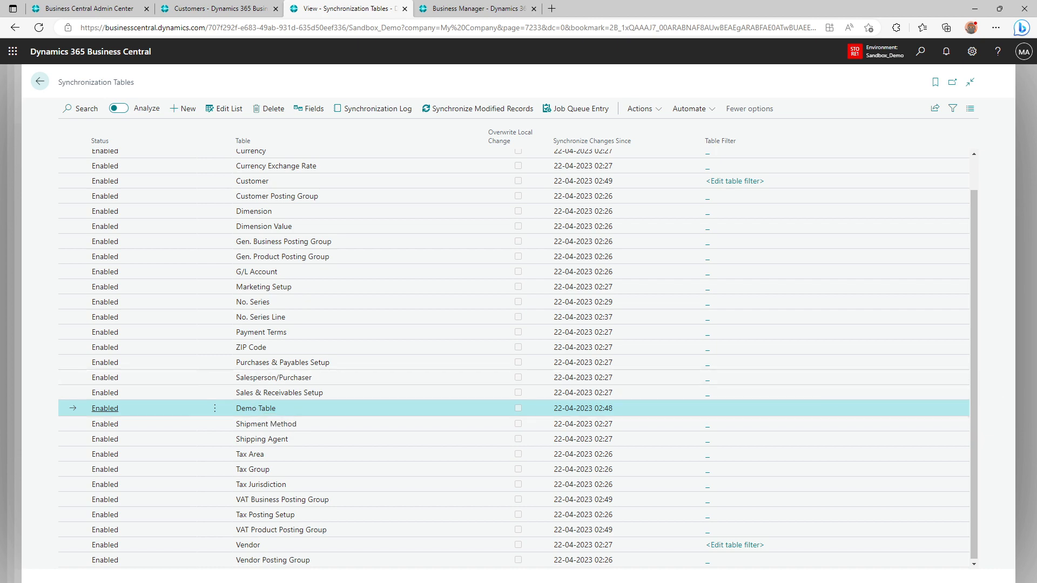
- Switch to the New Company home page and minimize the browser window
left_click(487, 9)
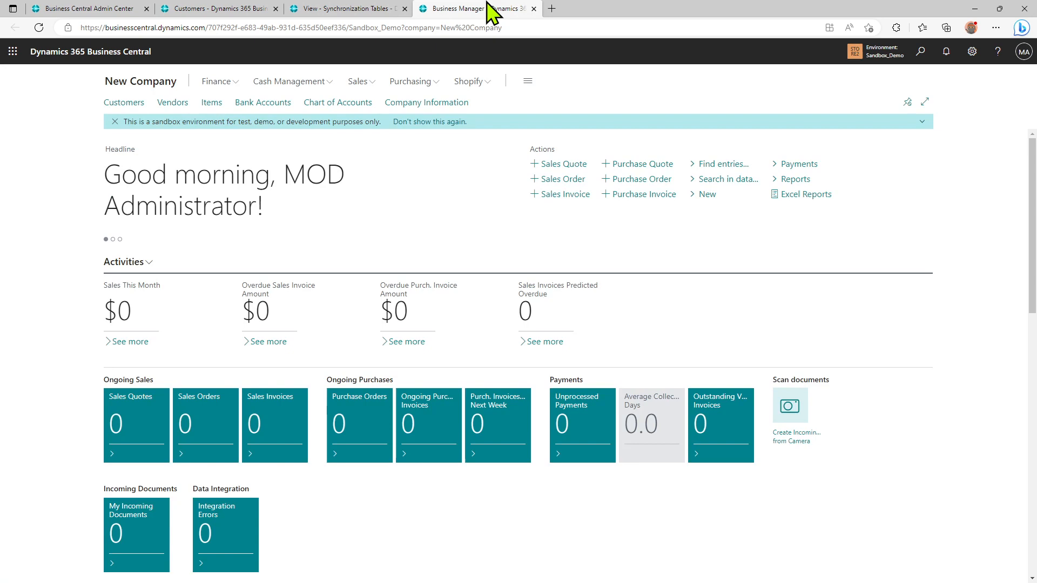
left_click(979, 10)
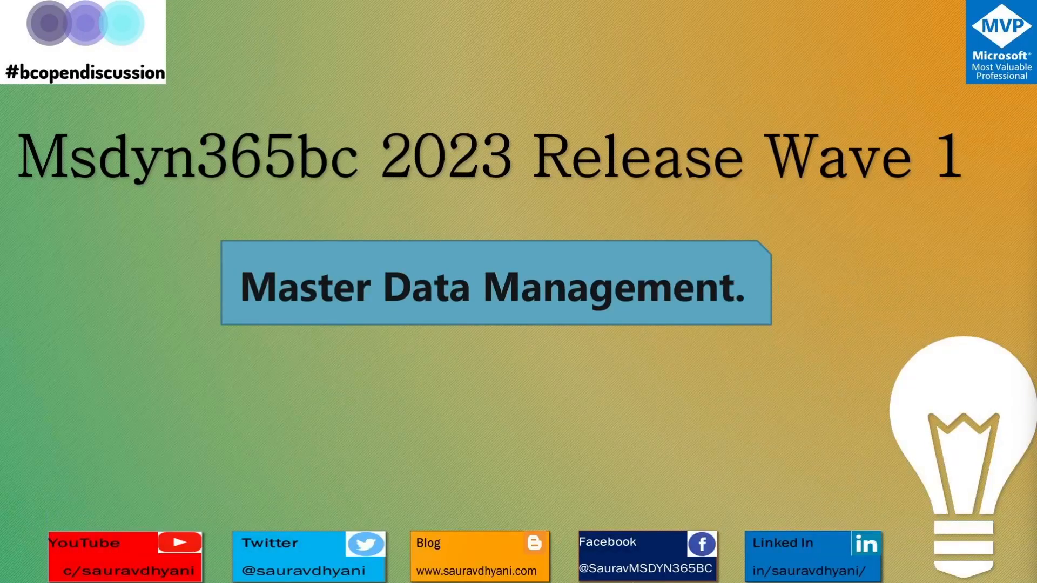